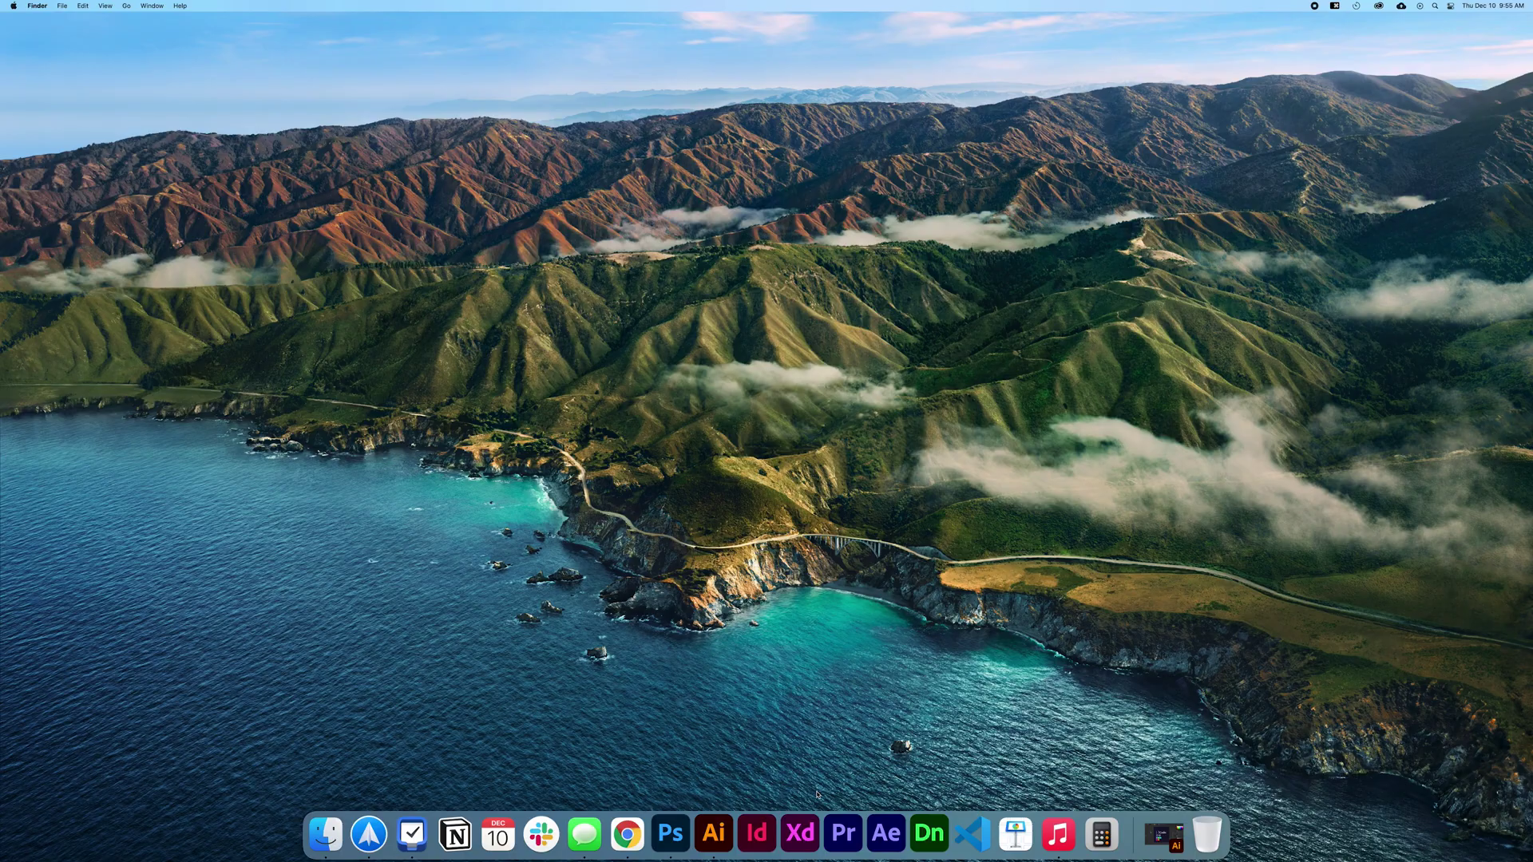
Open Adobe Dimension and create a new document named "Hero image" with the preset canvas settings
left_click(929, 835)
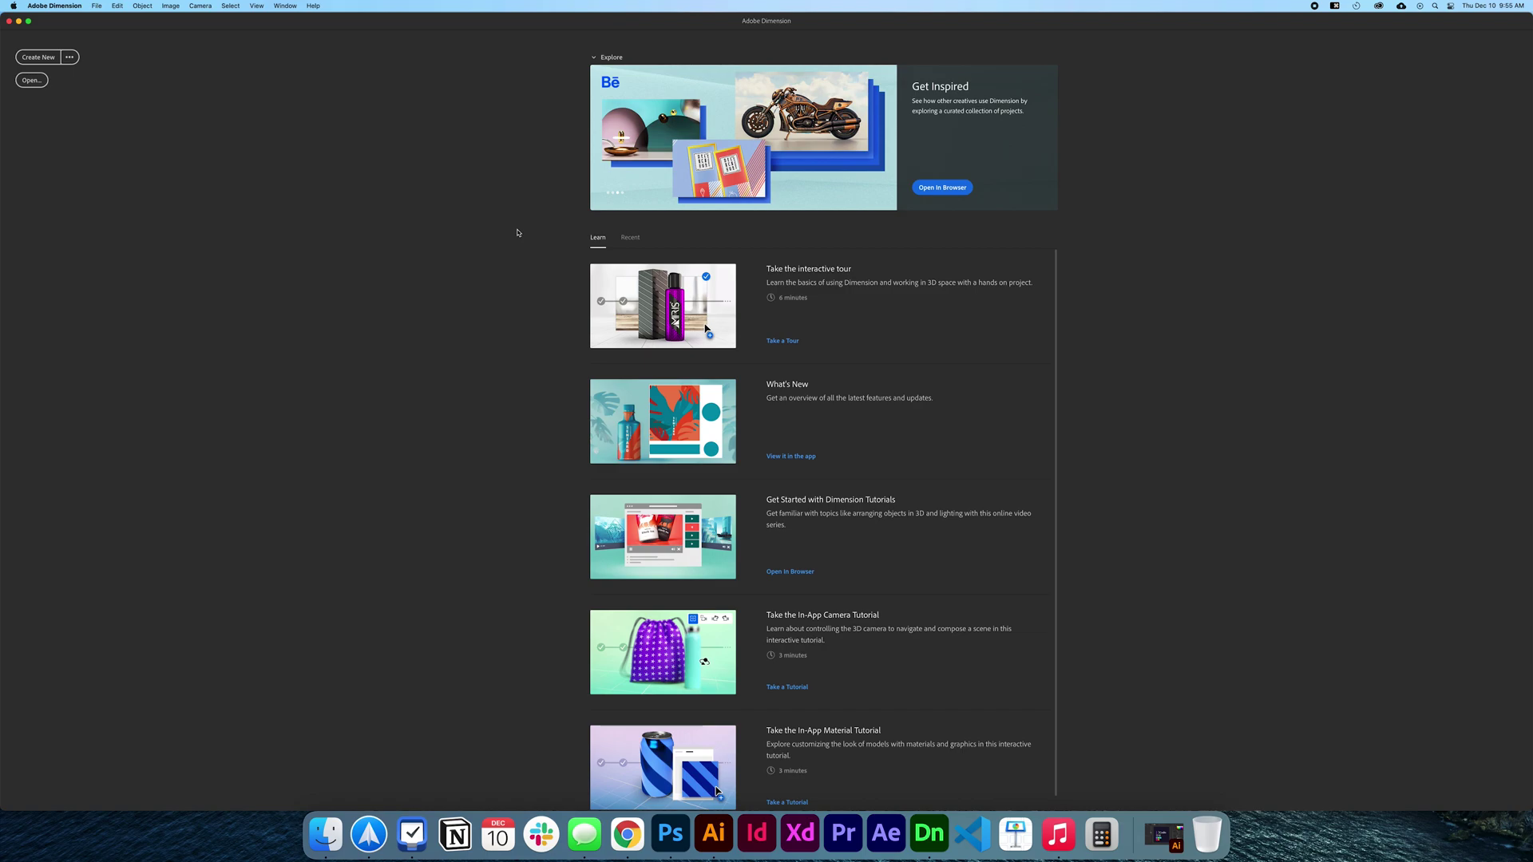
left_click(70, 58)
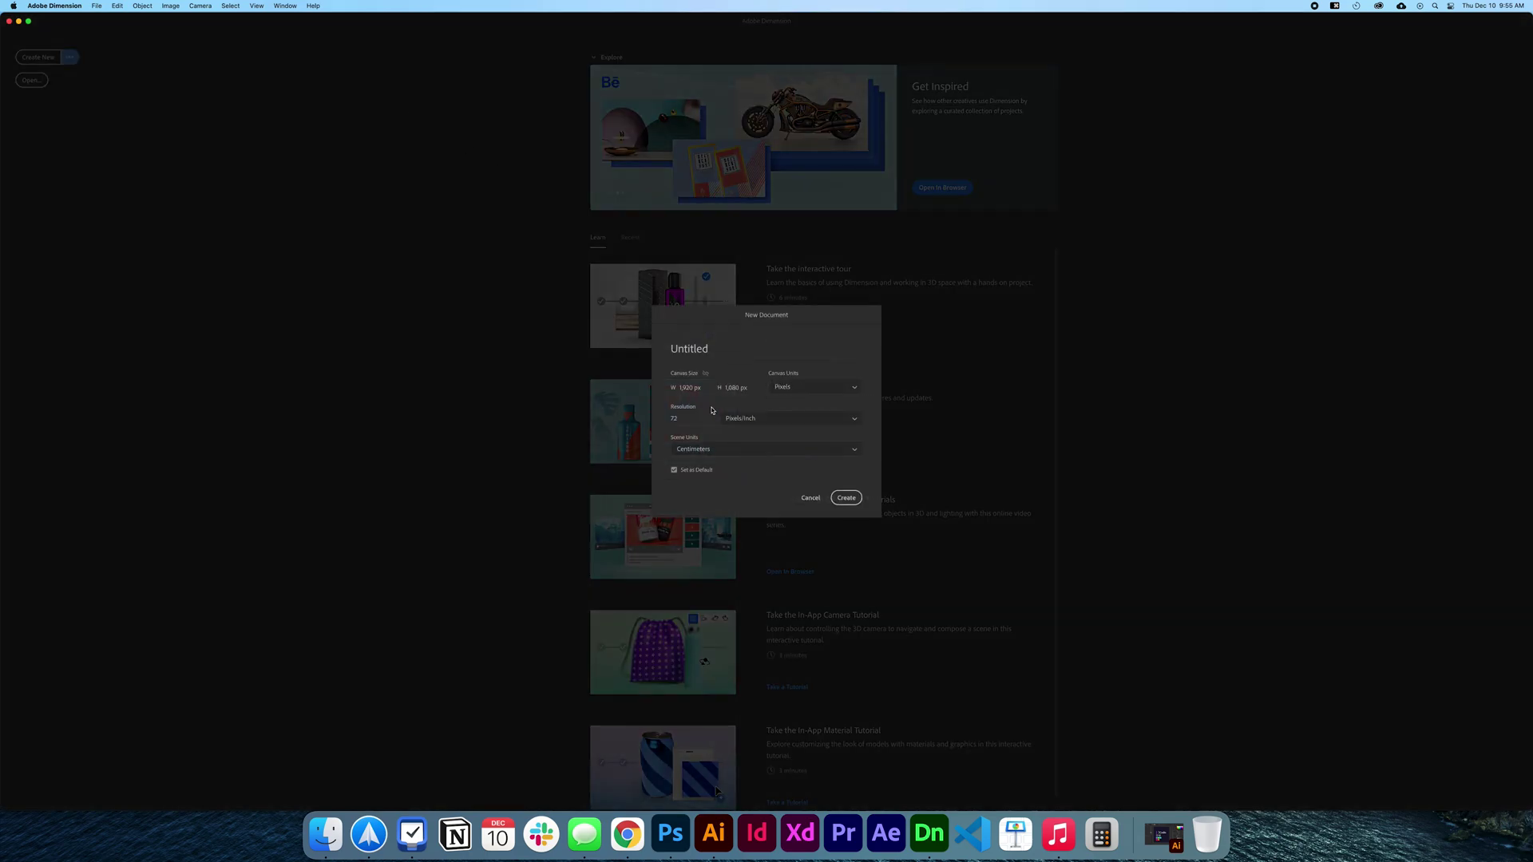
left_click(717, 343)
type("Hero image")
left_click(847, 499)
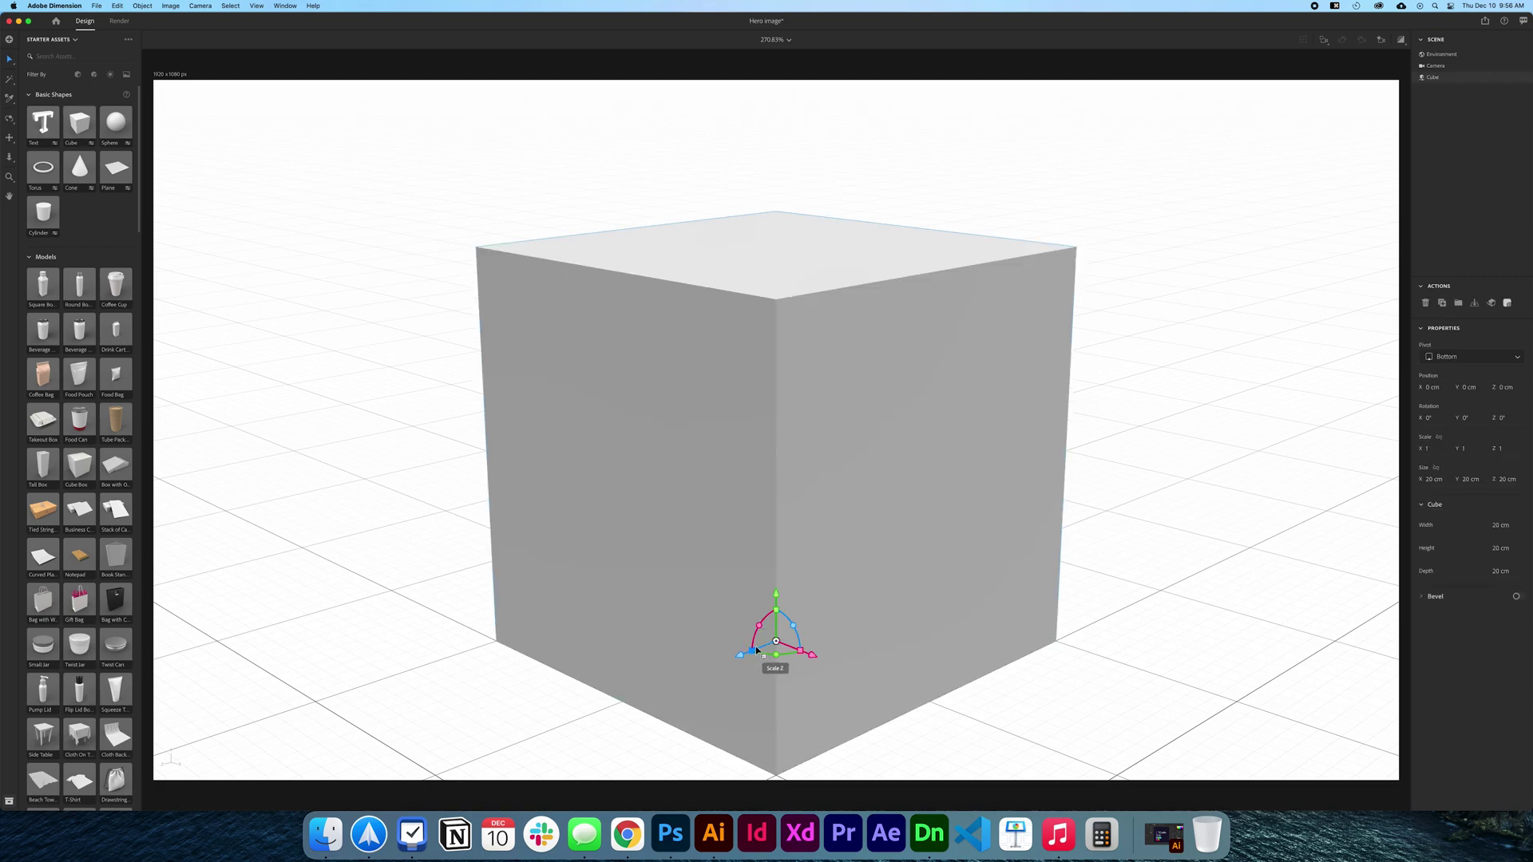
Thin the cube into a slab by setting its Z size to 3 cm
left_click_drag(752, 652, 764, 648)
key("super+z")
type("3")
key("Return")
key("Return")
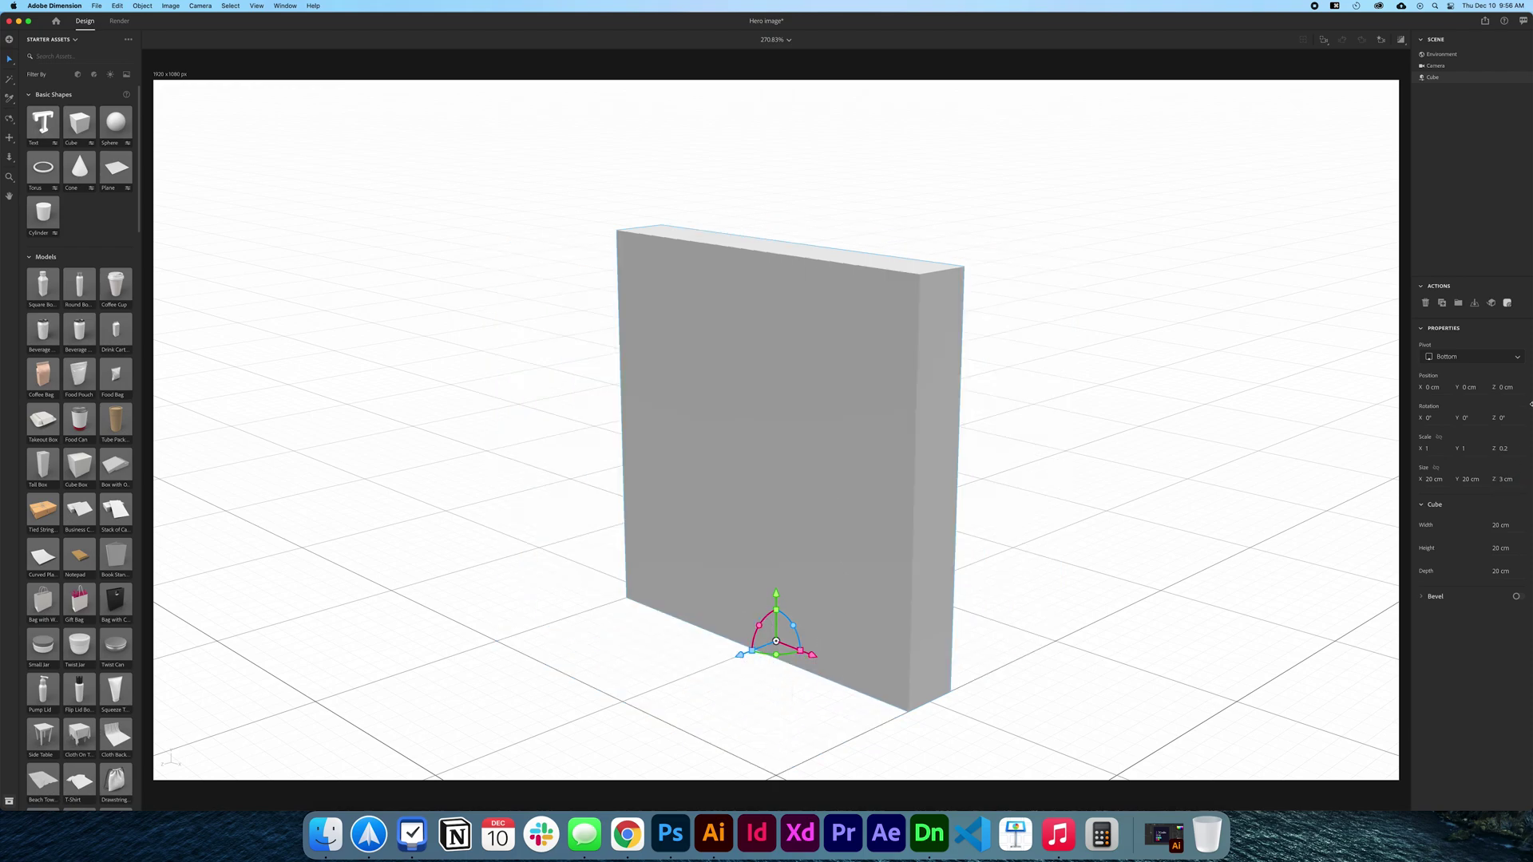
Resize the slab to 40 cm along X and 2 cm along Z
left_click(1433, 479)
type("40")
key("Return")
left_click(1507, 480)
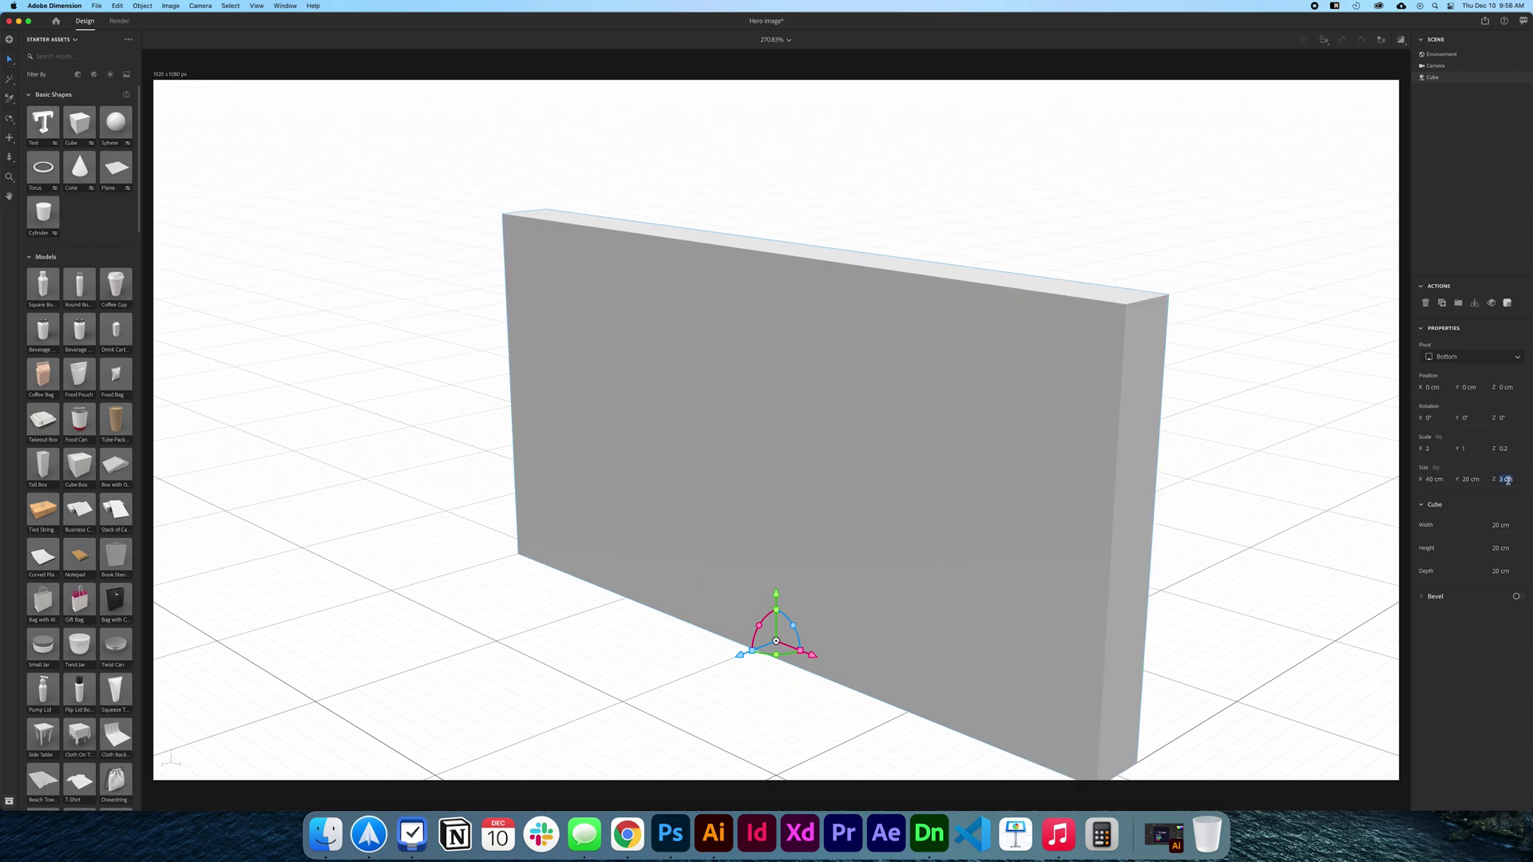
type("2")
key("Return")
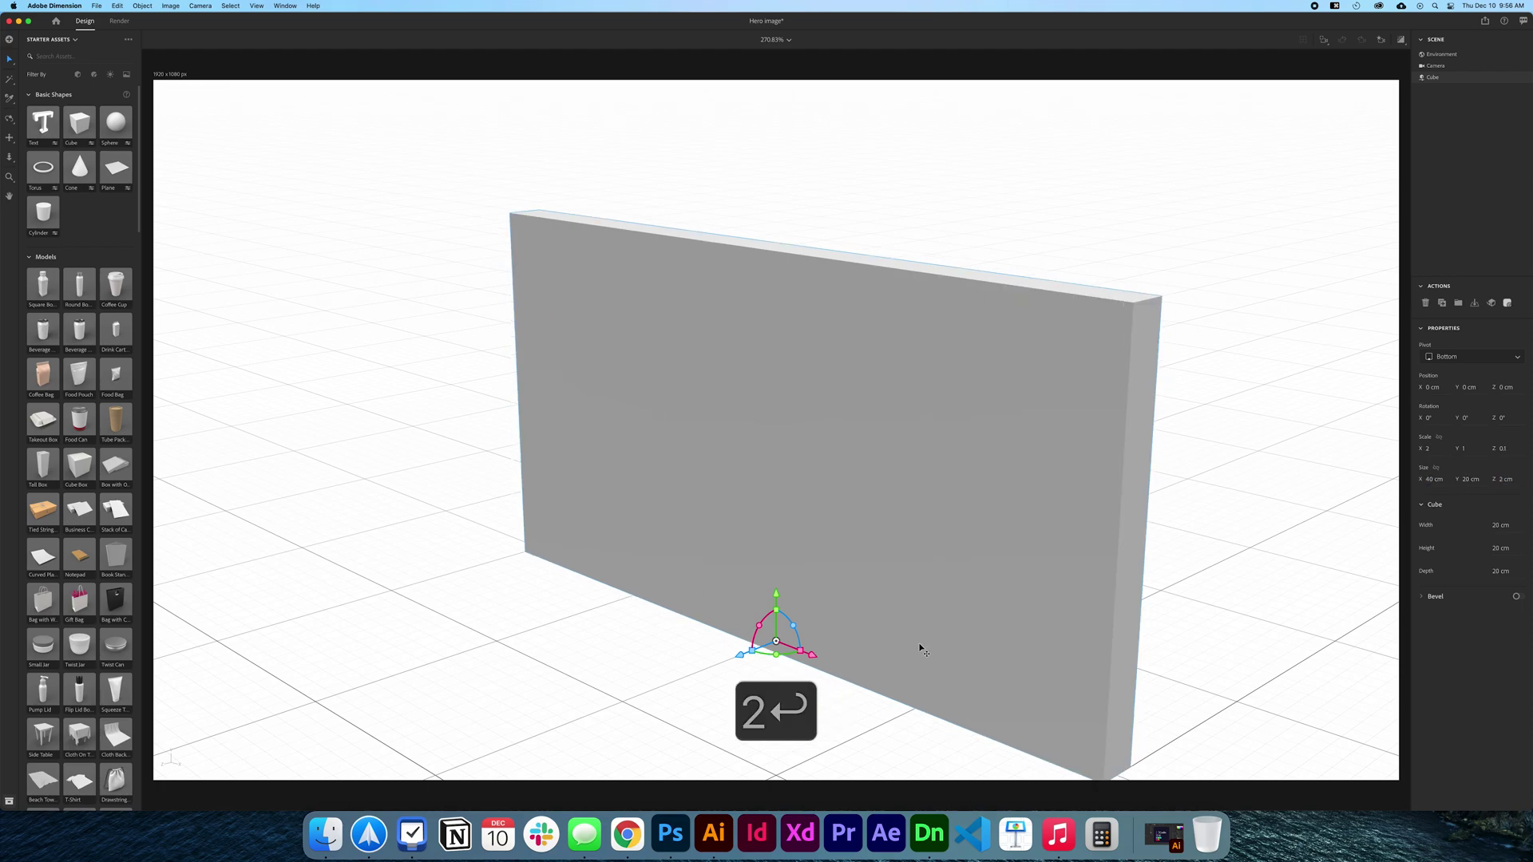
Duplicate the slab and move the copy forward along Z to about 4.1 cm
left_click(862, 476)
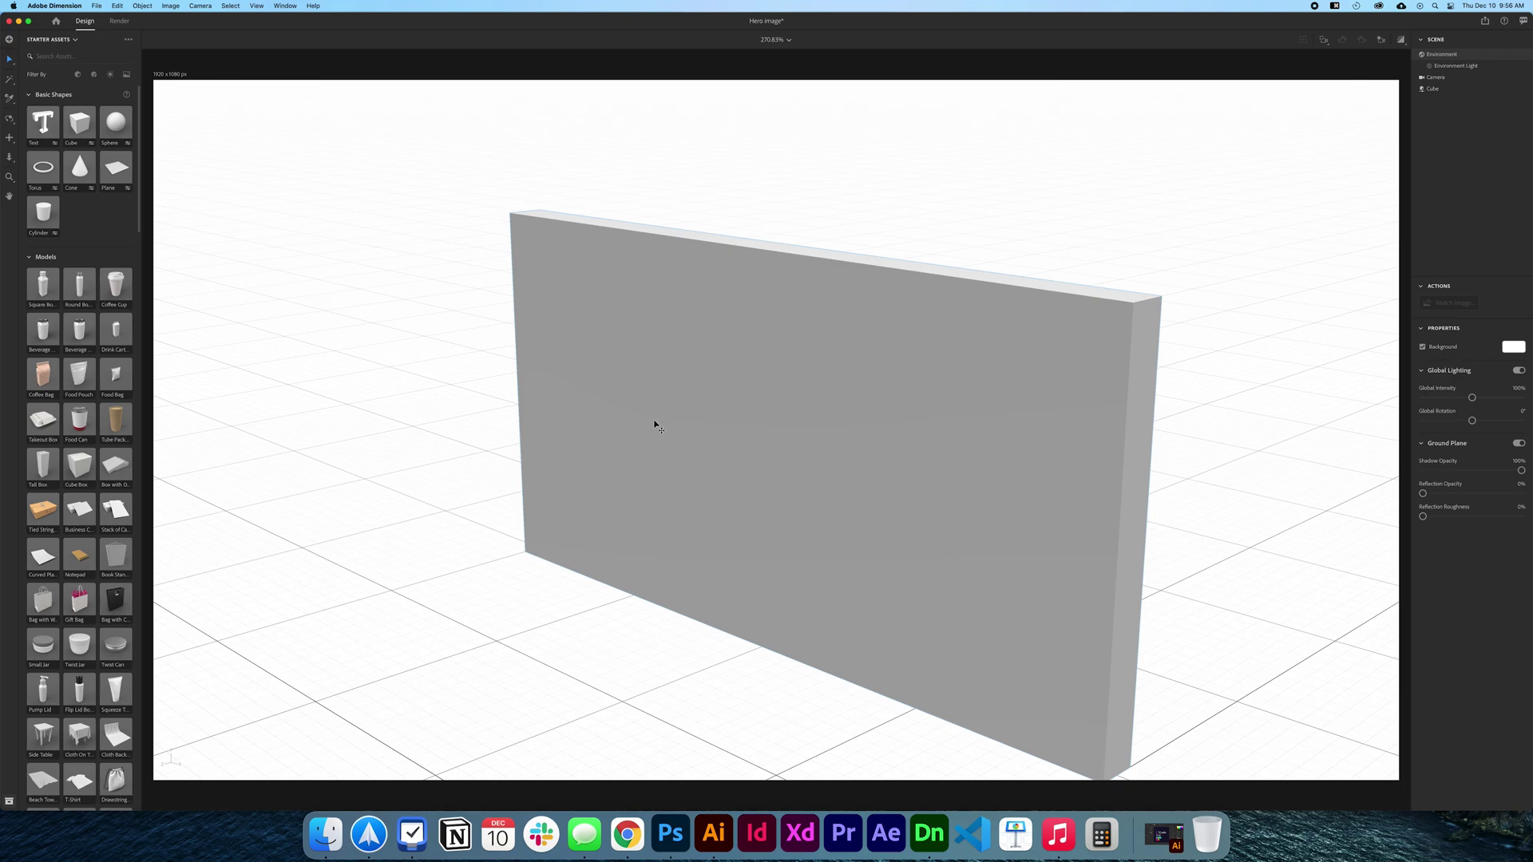
left_click(757, 480)
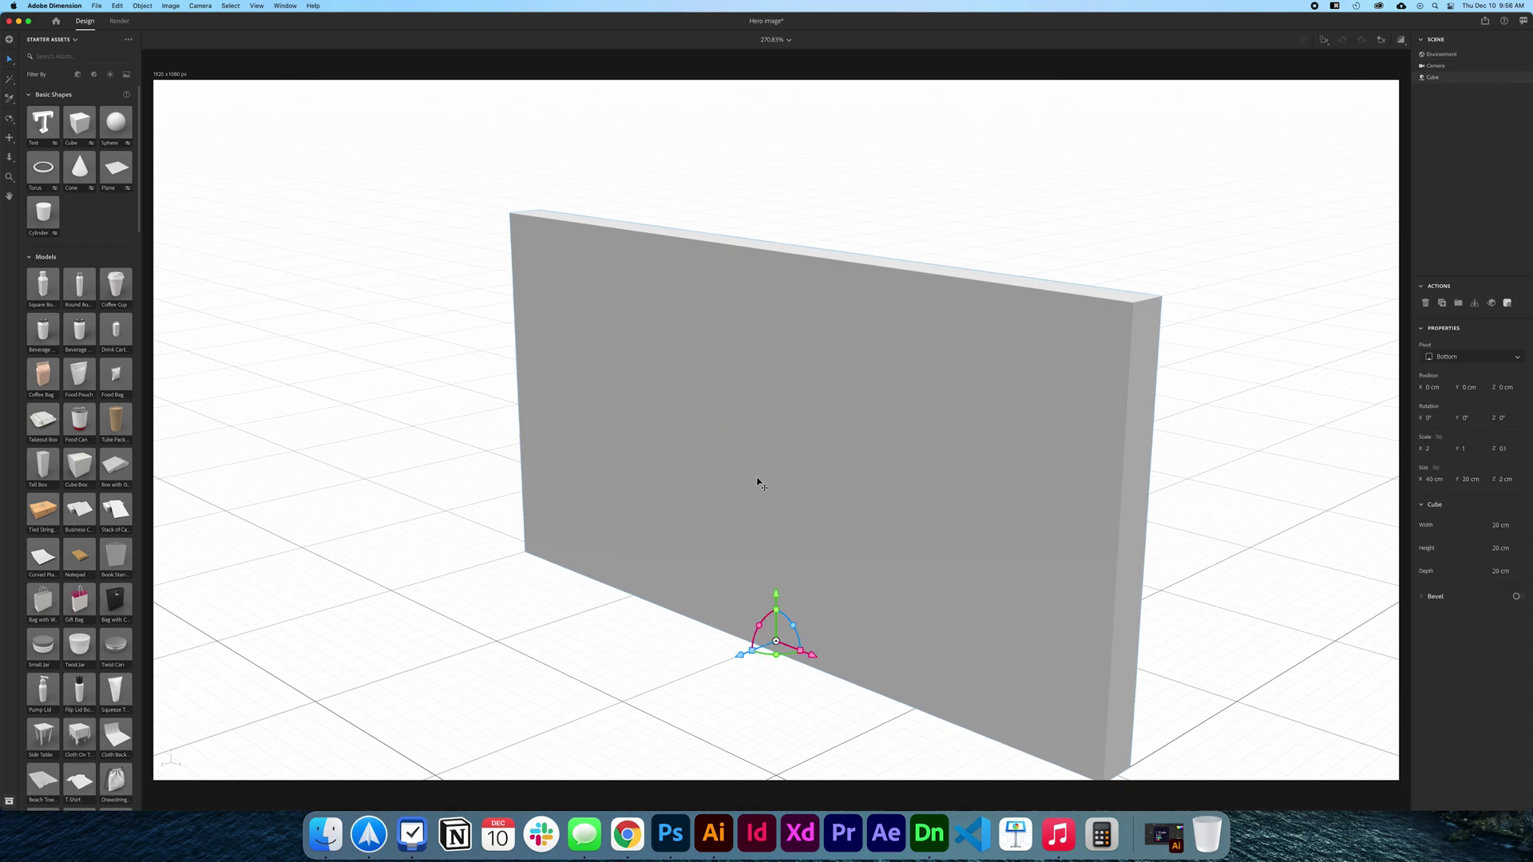
key("super+c")
key("super+v")
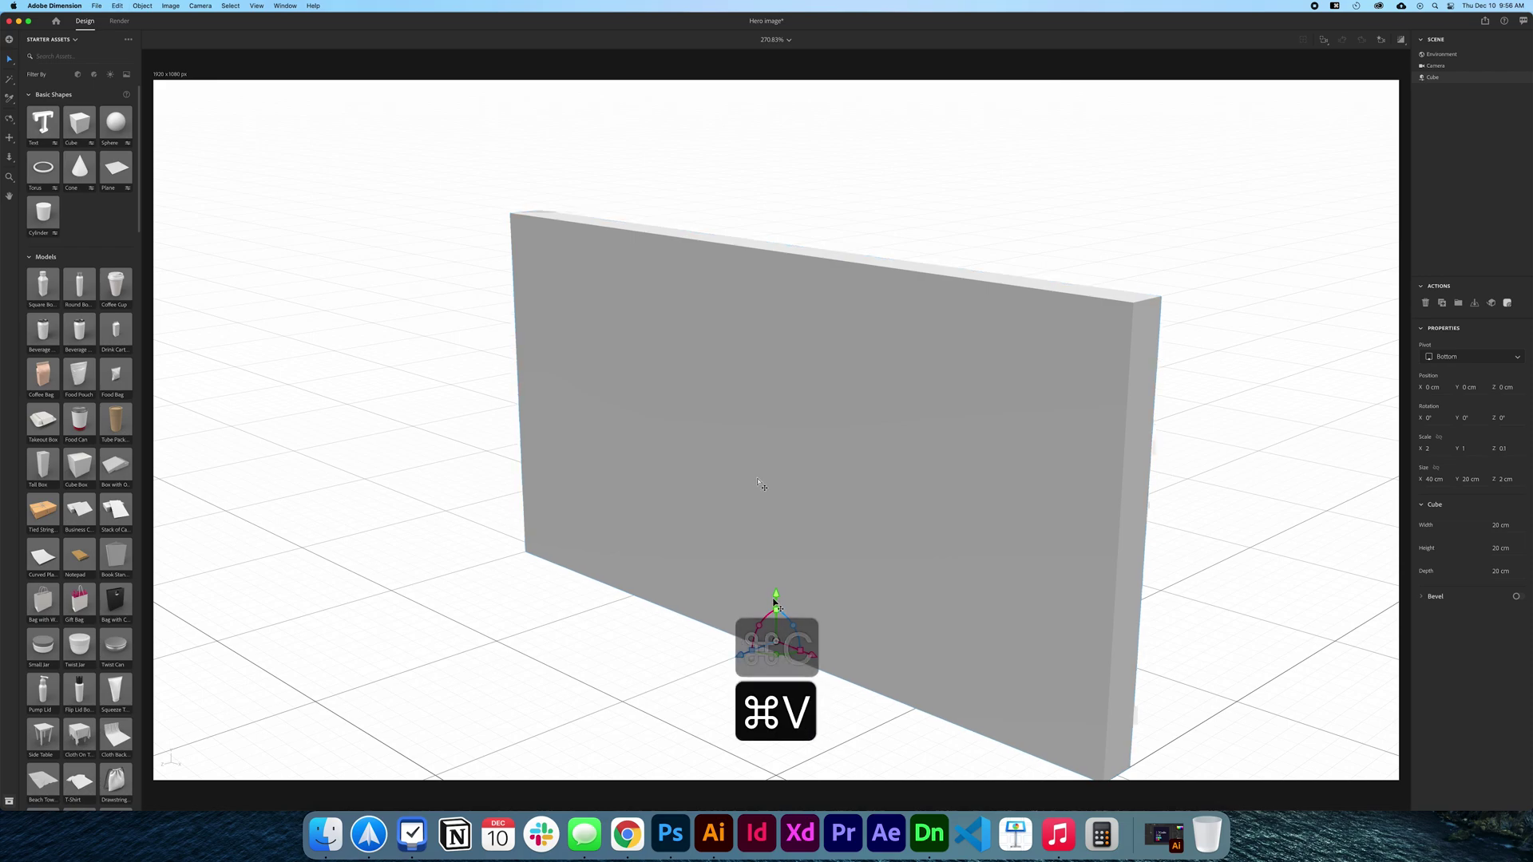
left_click_drag(778, 615, 706, 688)
key("super+z")
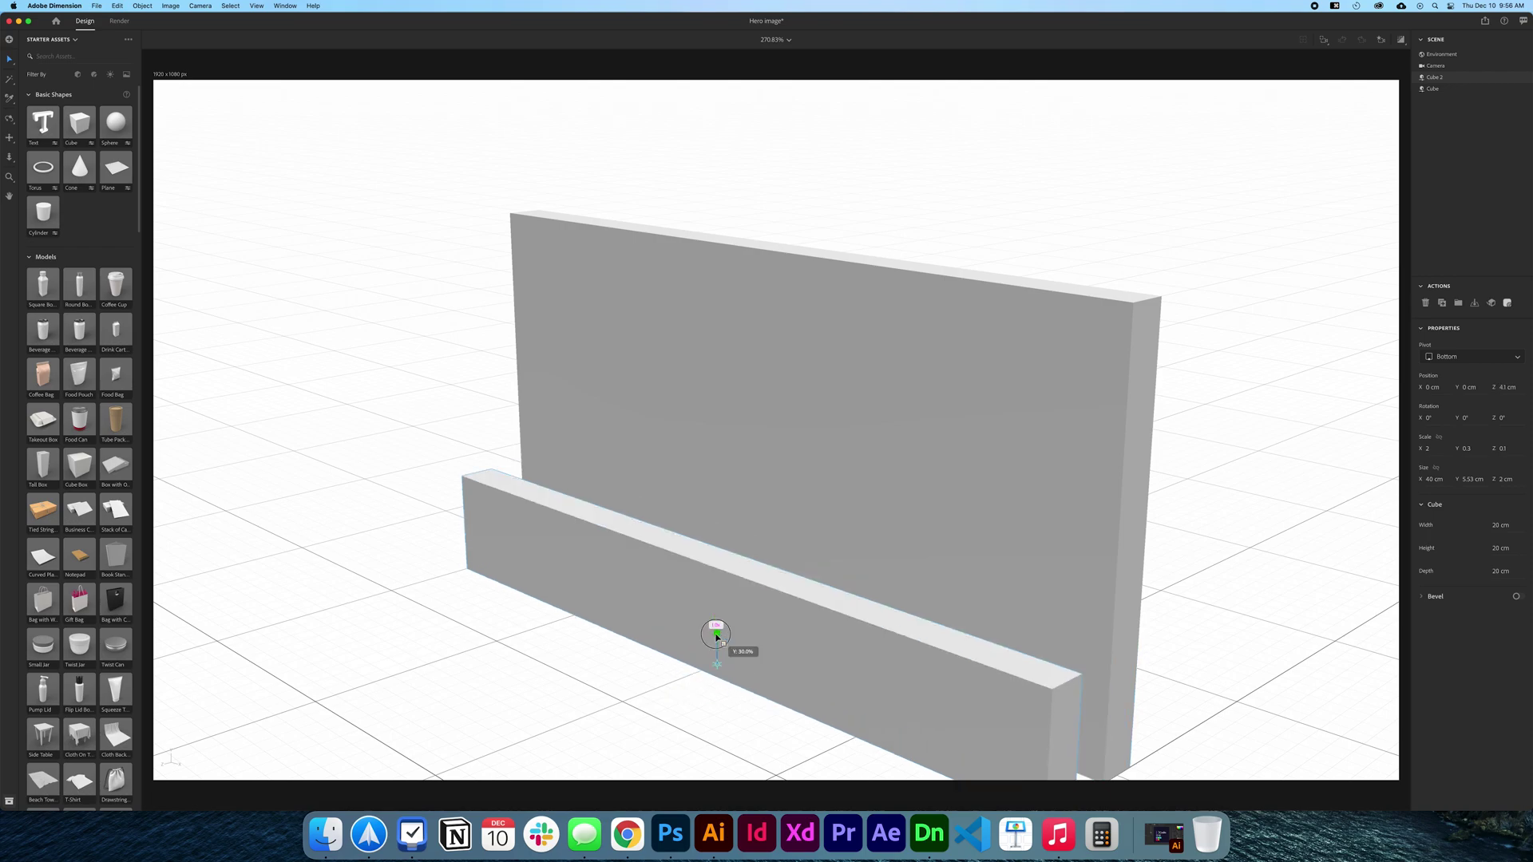
Shrink the copy to a bar about 24 cm wide and 2 cm high, rotated 90° about X, near the slab's upper right edge
left_click_drag(717, 634, 729, 674)
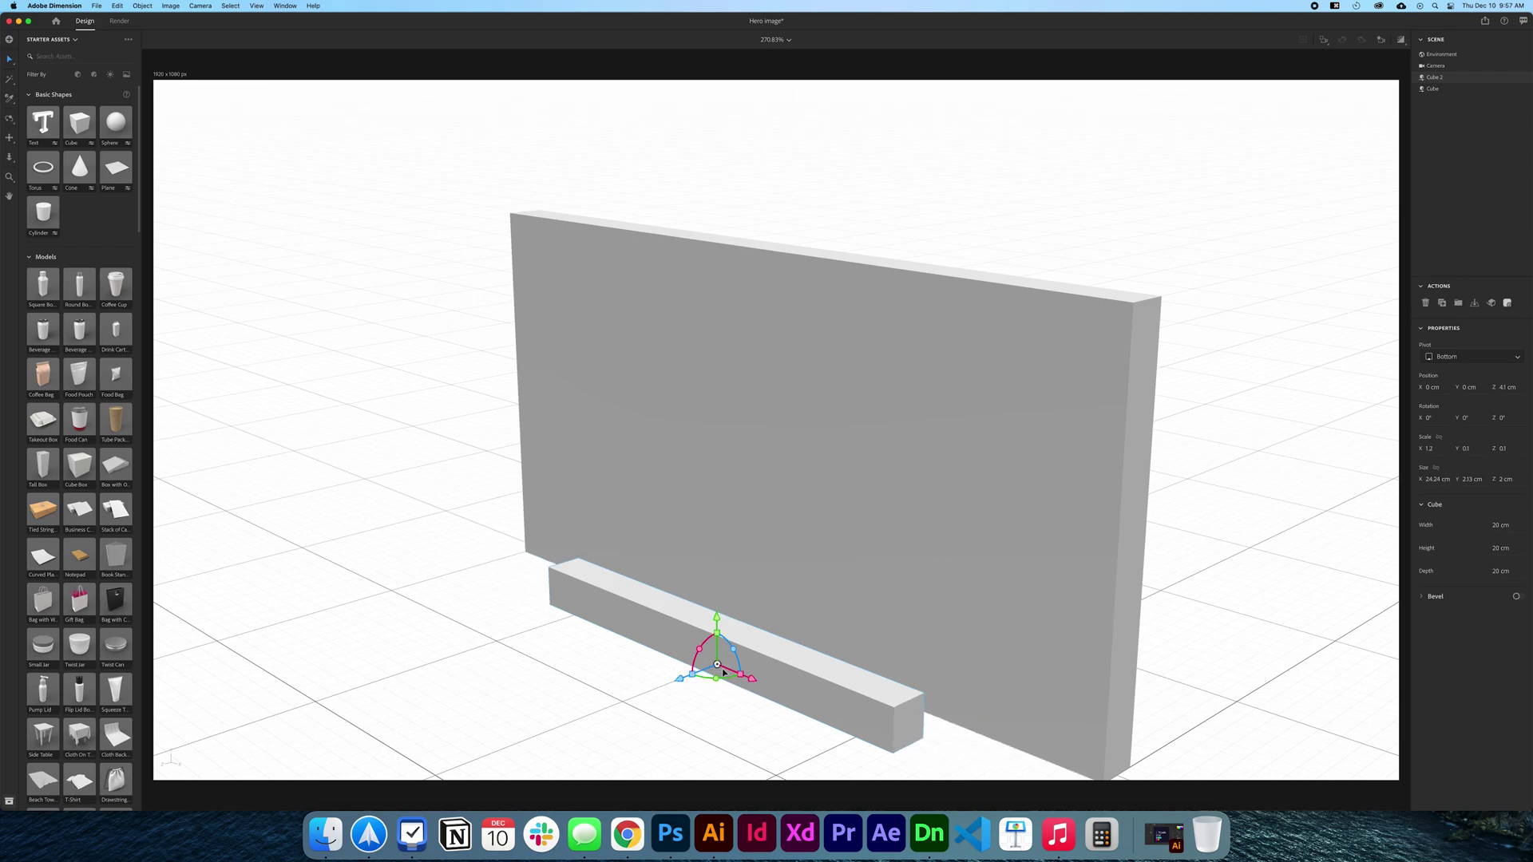
left_click_drag(830, 556, 854, 315)
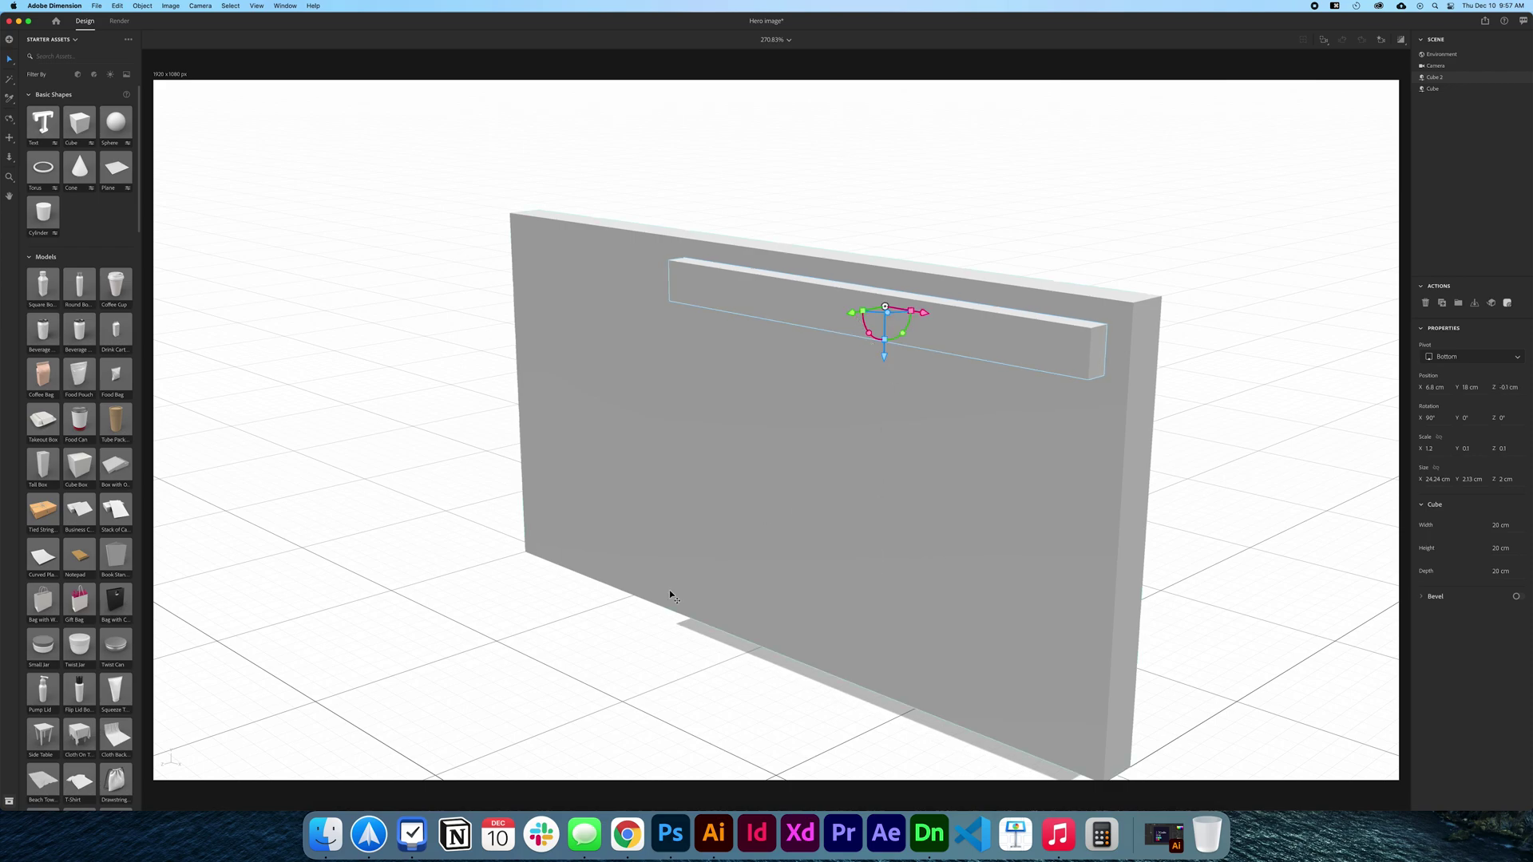
left_click(587, 672)
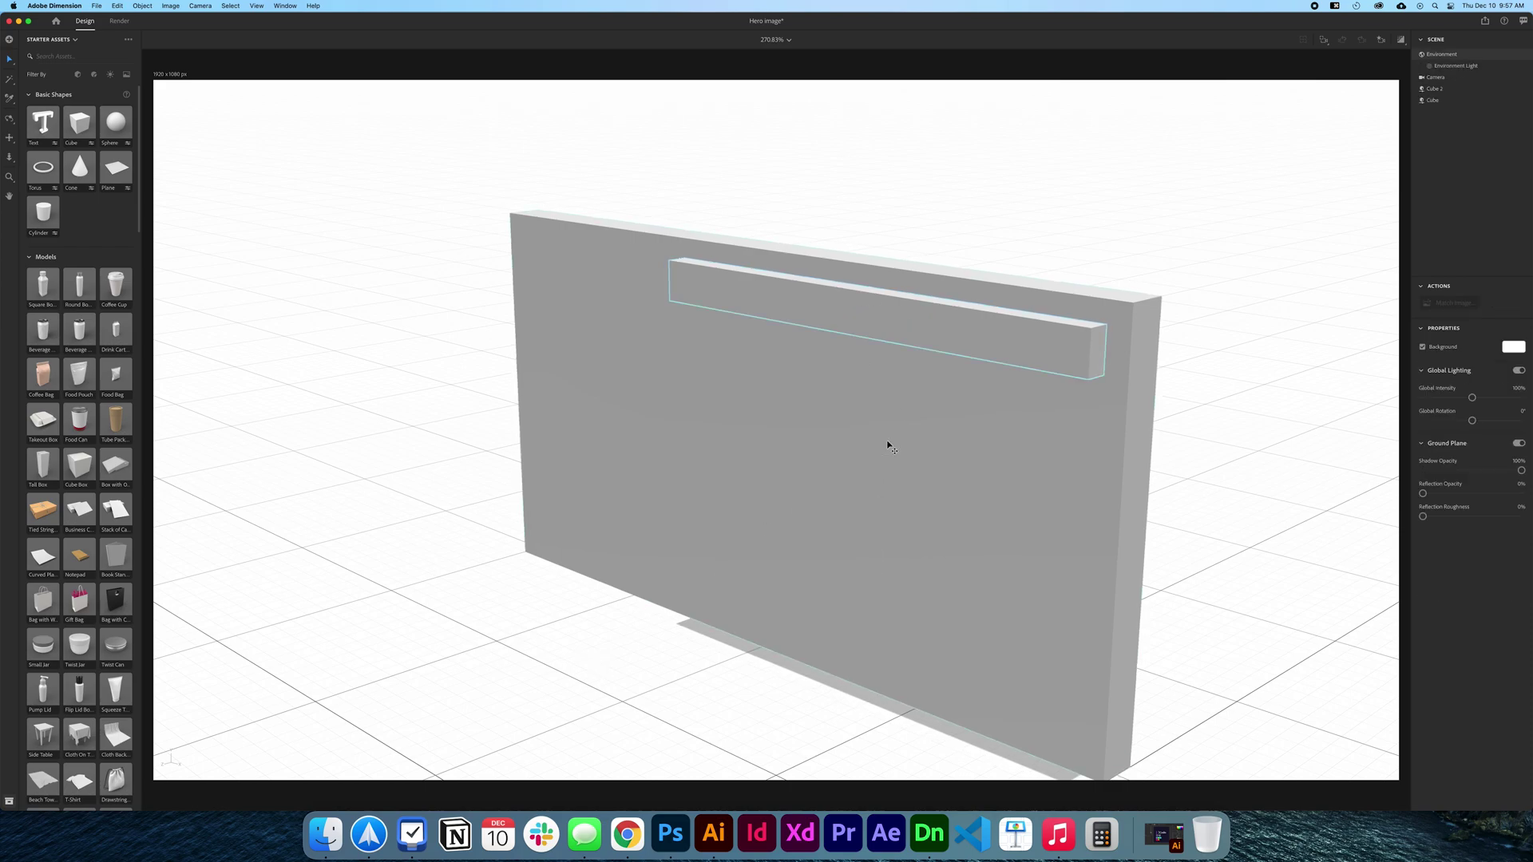
Duplicate the large slab, moving the copy to about 5.7 cm along Z and scaling it to about 24 × 12 × 1.2 cm
left_click(860, 452)
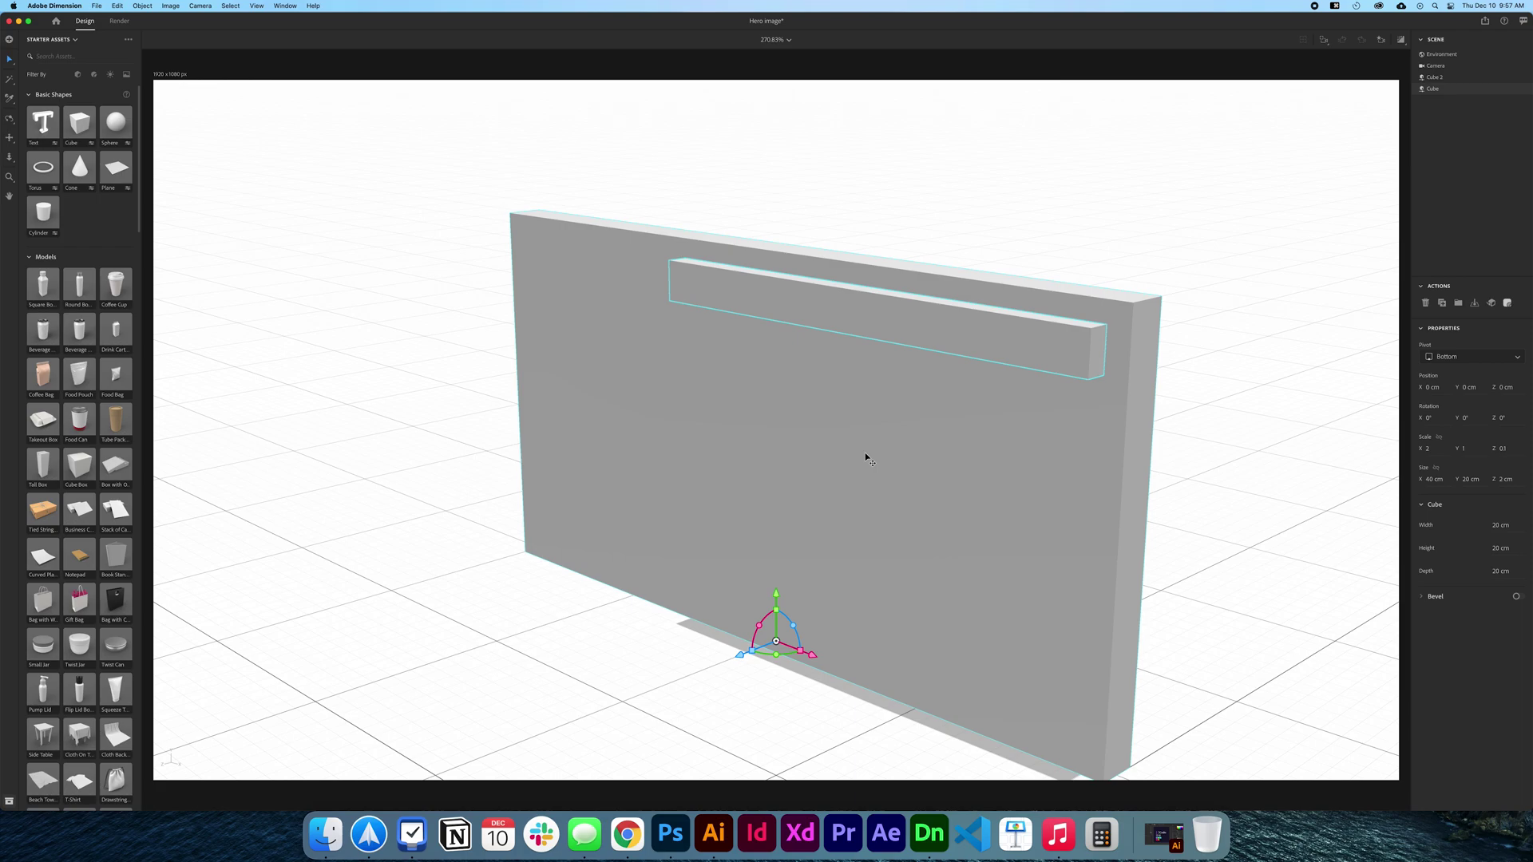
key("super+v")
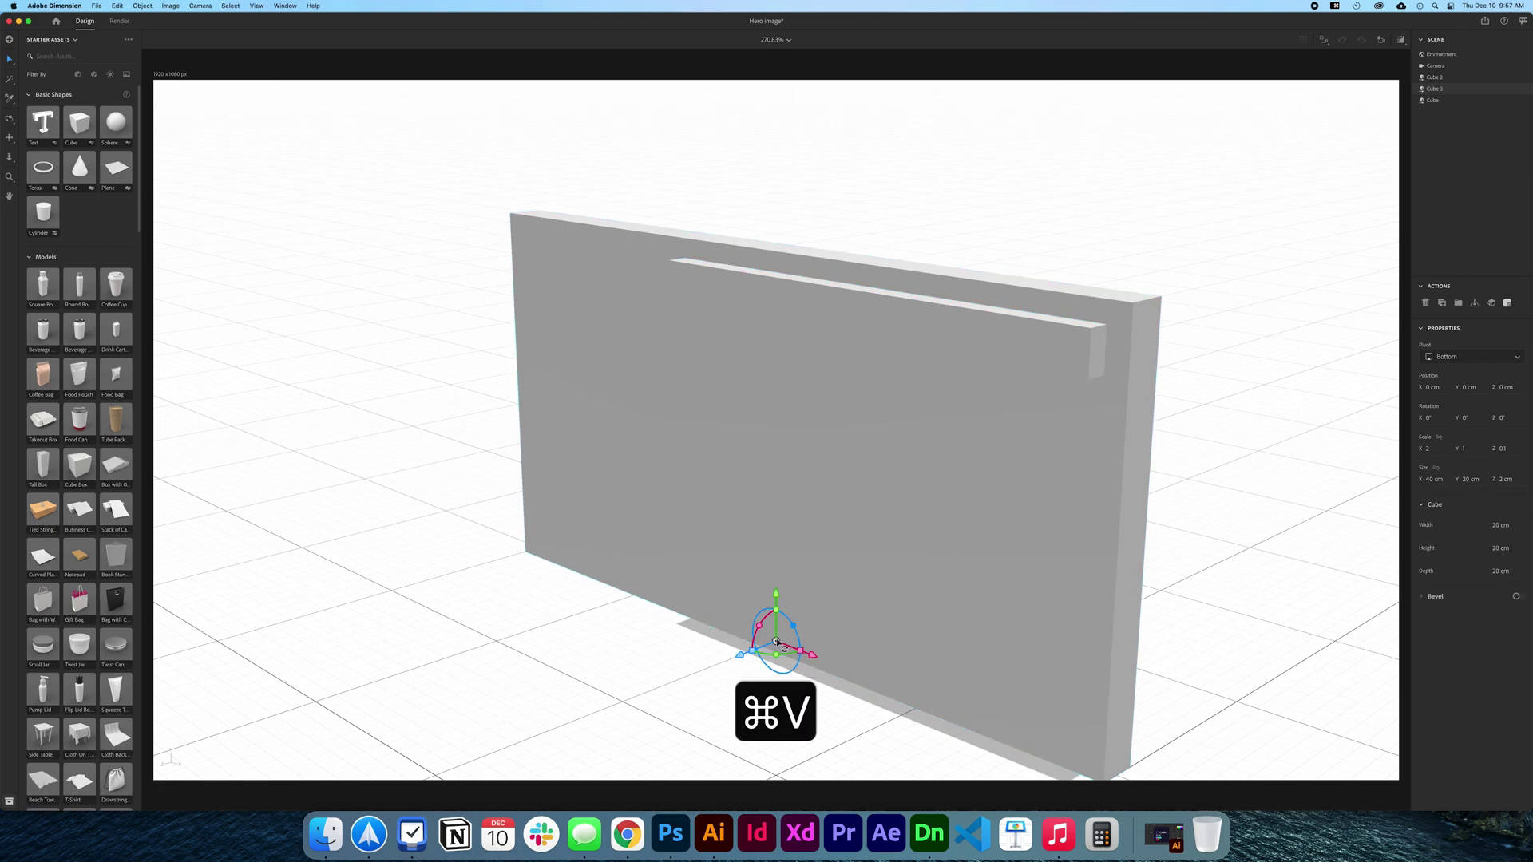
left_click_drag(739, 659, 691, 694)
key("super+z")
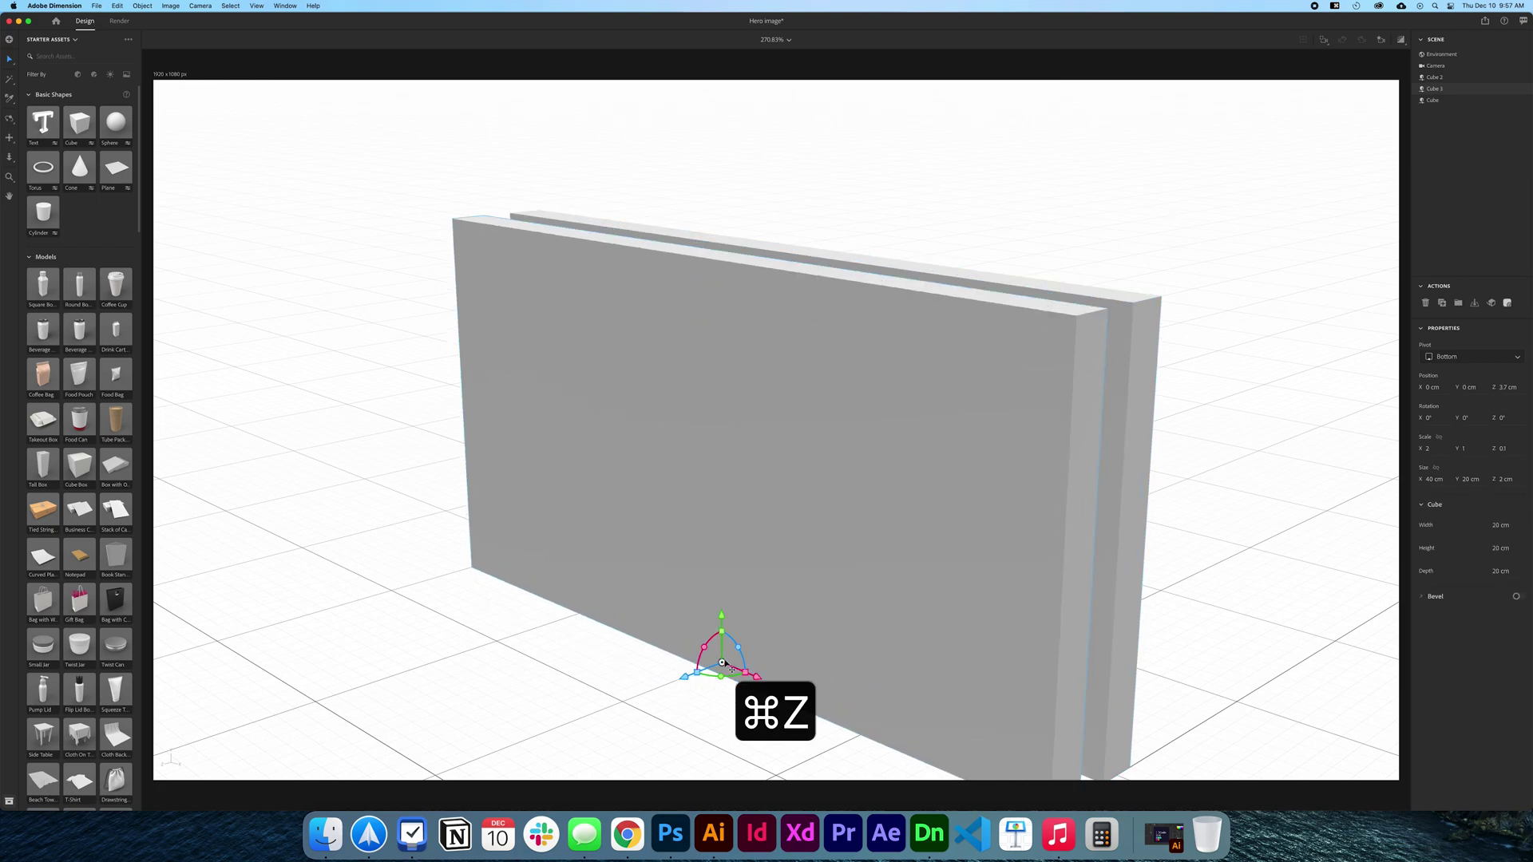
left_click_drag(721, 639, 727, 642)
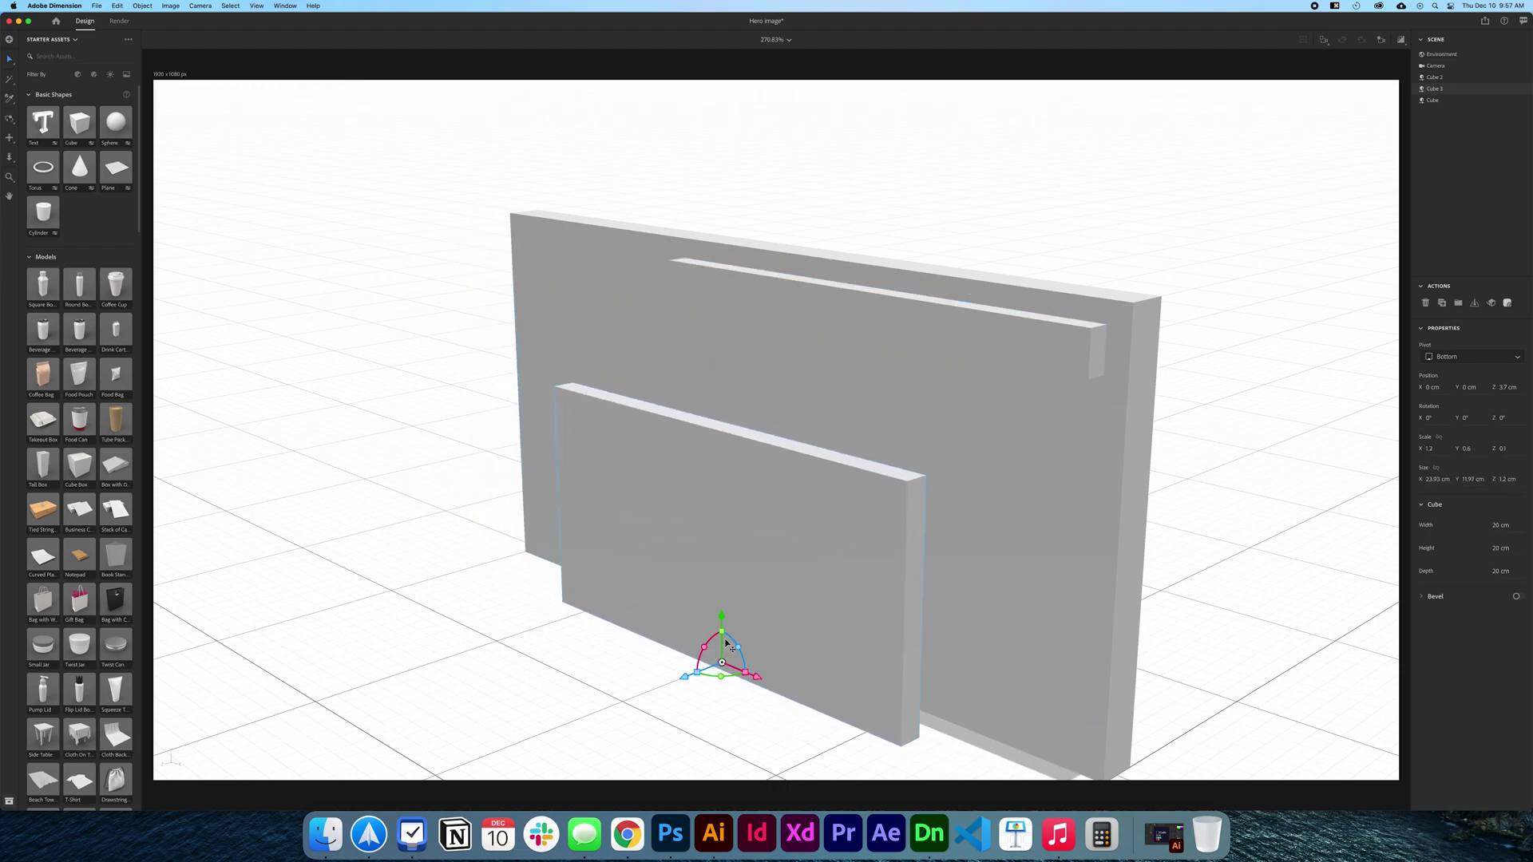
key("super+z")
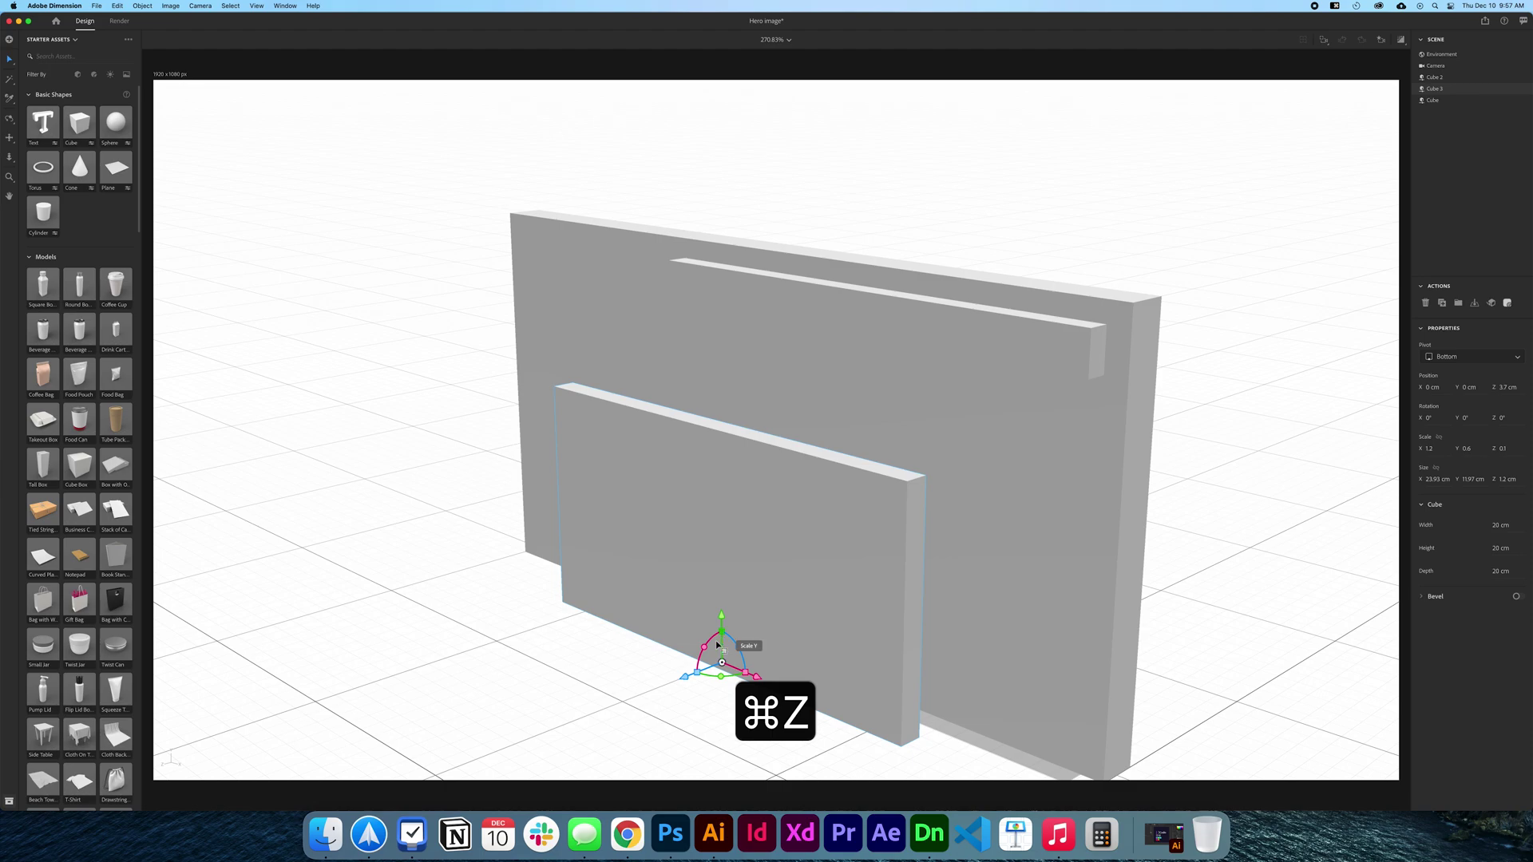
Move the smaller panel to the large slab's left side, at about X -7.7, Y 4 and Z 5.9 cm
left_click_drag(717, 621, 648, 609)
right_click_drag(665, 604, 776, 594)
mouse_move(729, 597)
middle_mouse_down()
mouse_move(910, 591)
mouse_move(828, 619)
mouse_move(741, 620)
middle_mouse_up()
left_click_drag(736, 617, 583, 616)
left_click(563, 691)
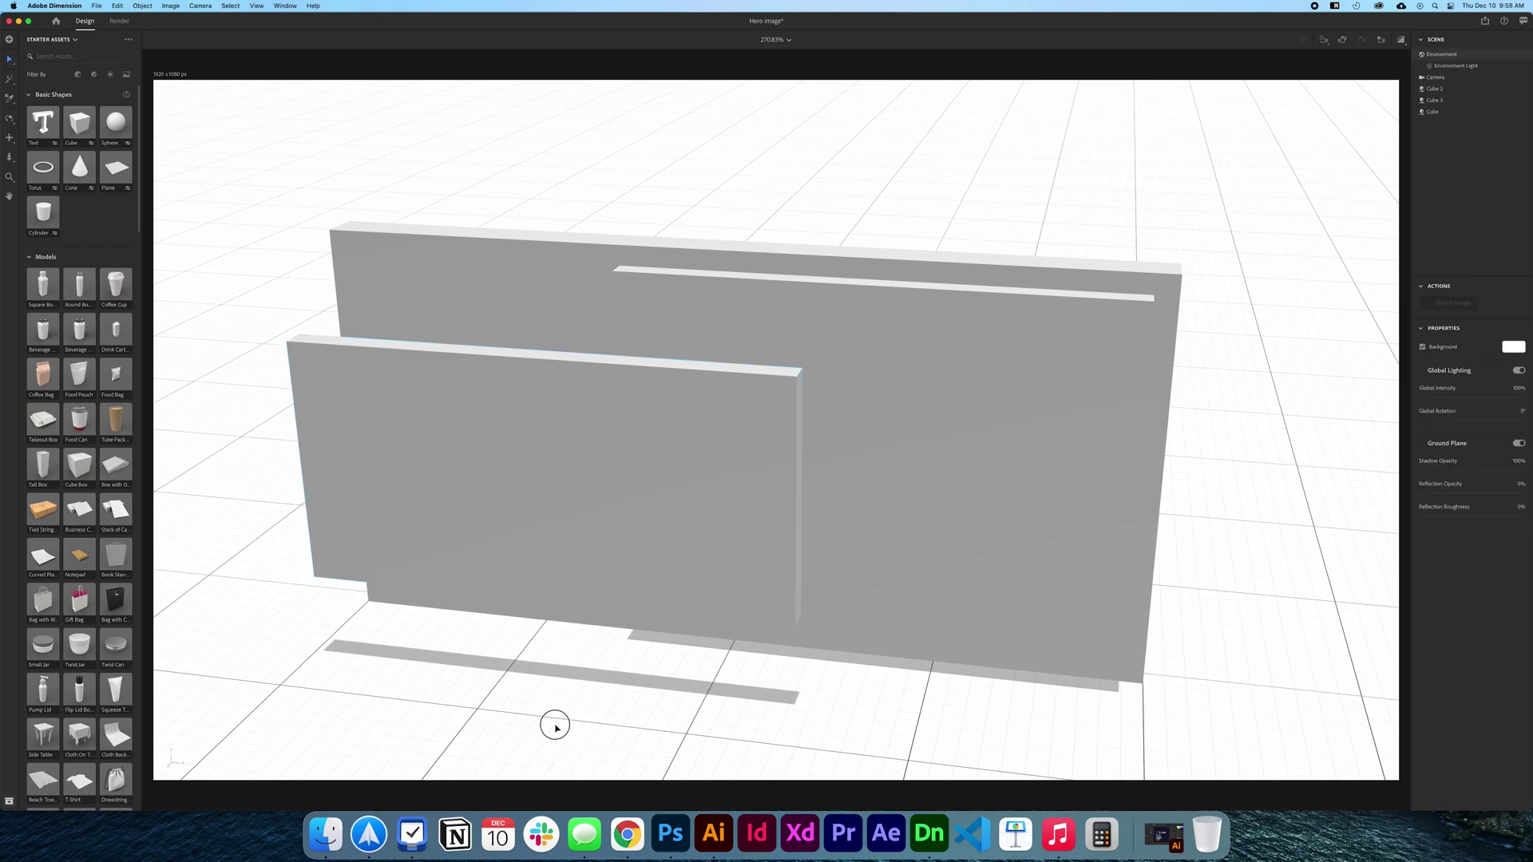
middle_click_drag(554, 729, 473, 659)
Duplicate the smaller panel and offset the copy forward, down and left, at about Y 2.4 and Z 8.9 cm
left_click(575, 595)
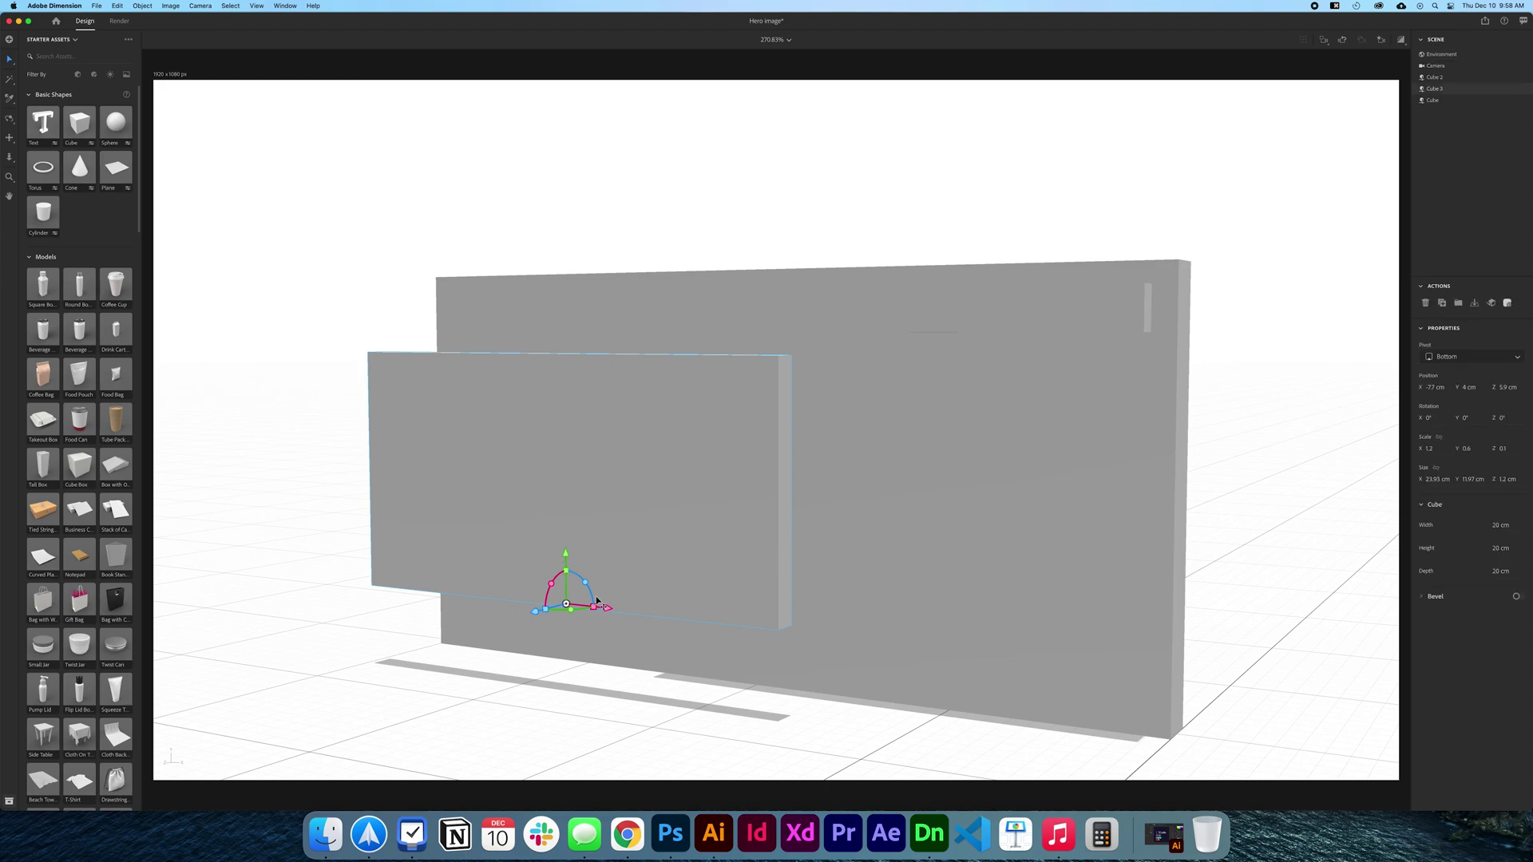
key("super+c")
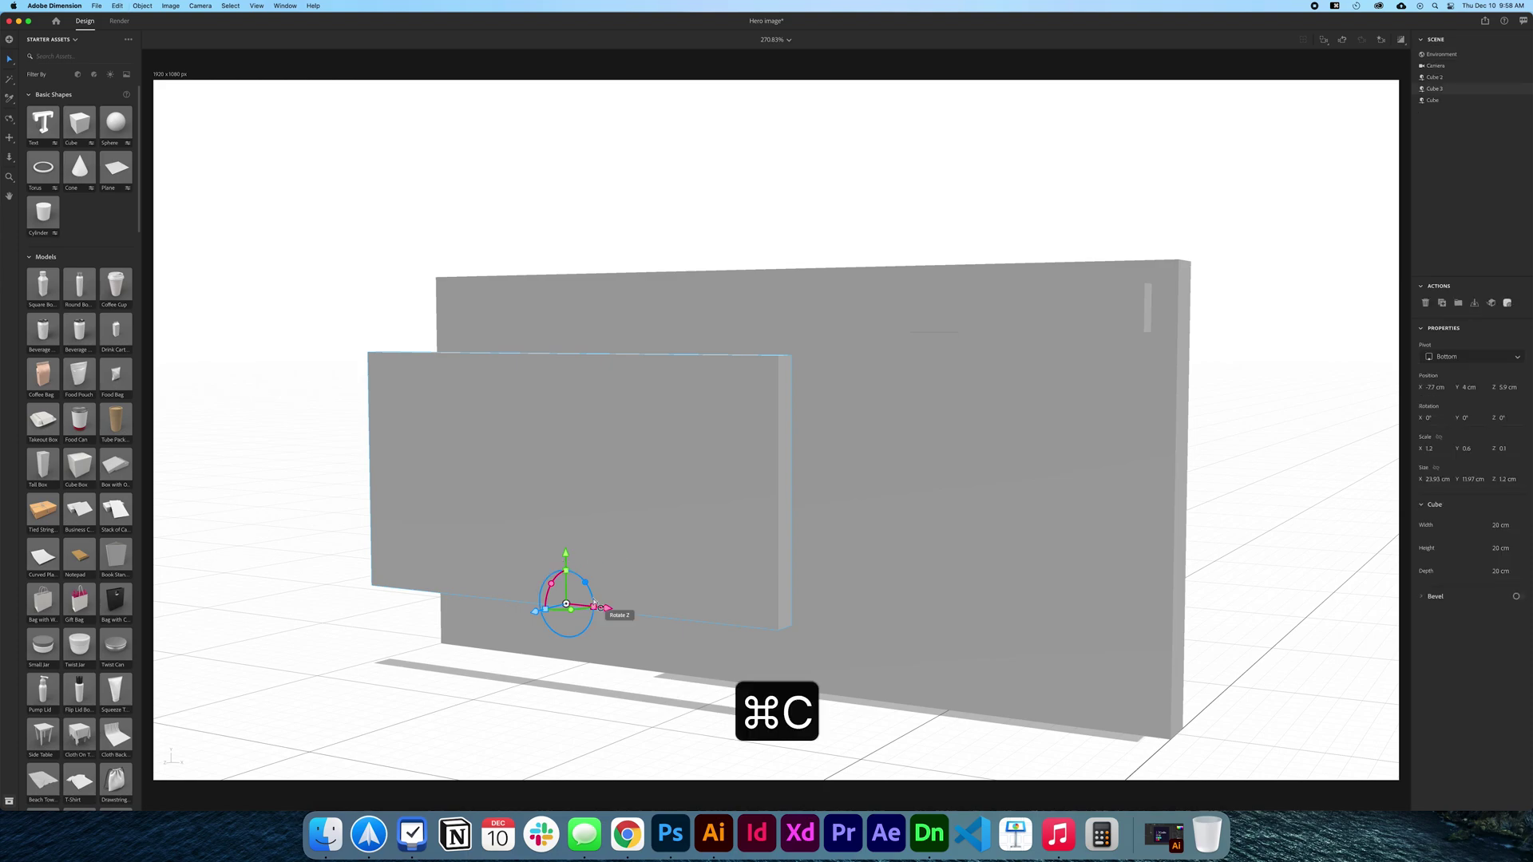
key("super+v")
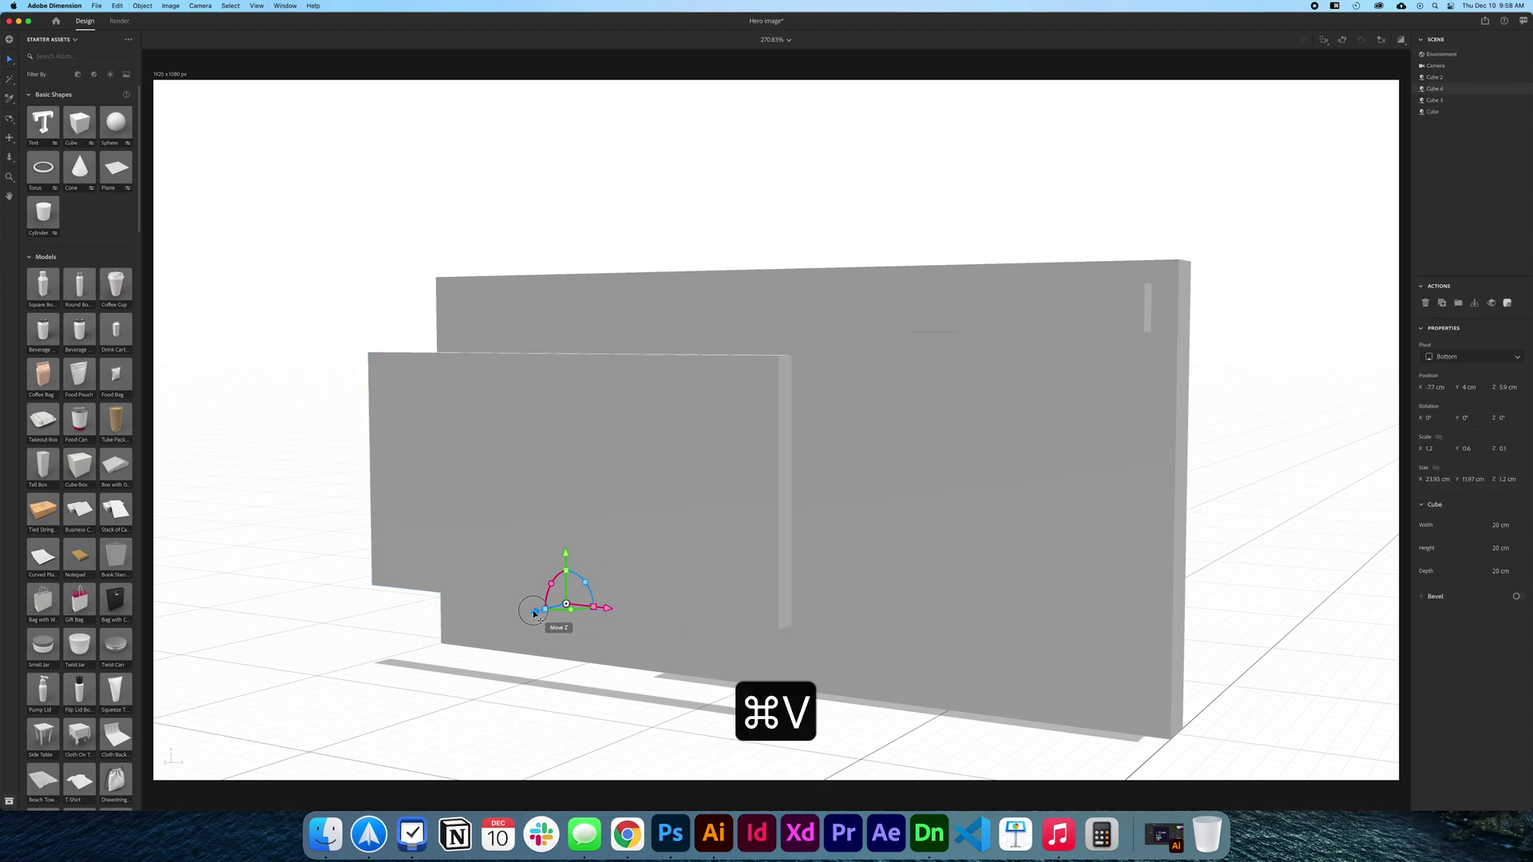
left_click_drag(524, 567, 525, 601)
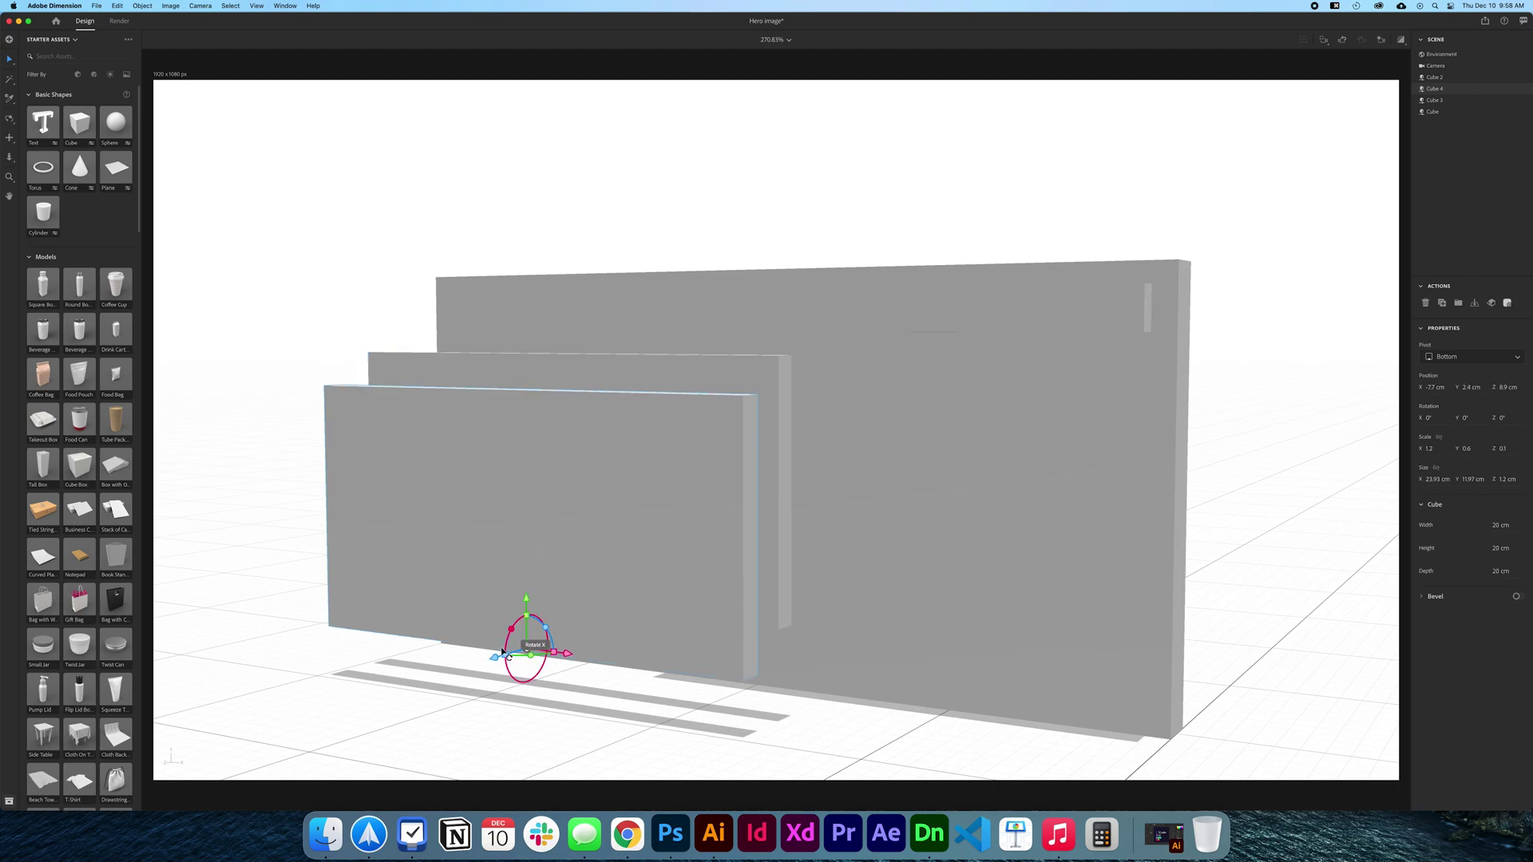
left_click_drag(567, 654, 526, 655)
left_click(848, 722)
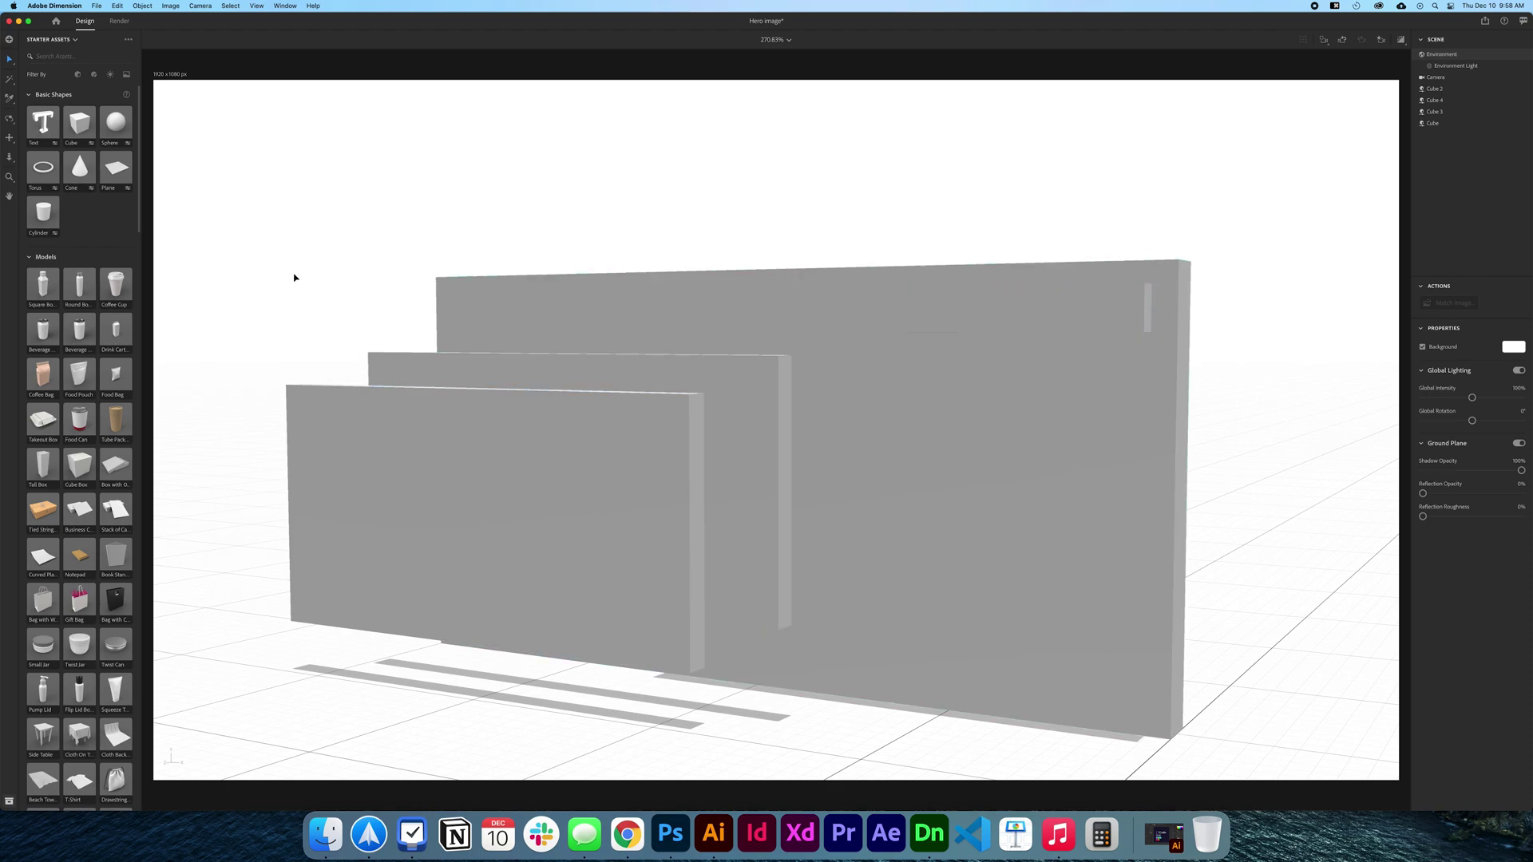
Add a cylinder to the scene and rotate it 90° about X so it faces forward
left_click(42, 213)
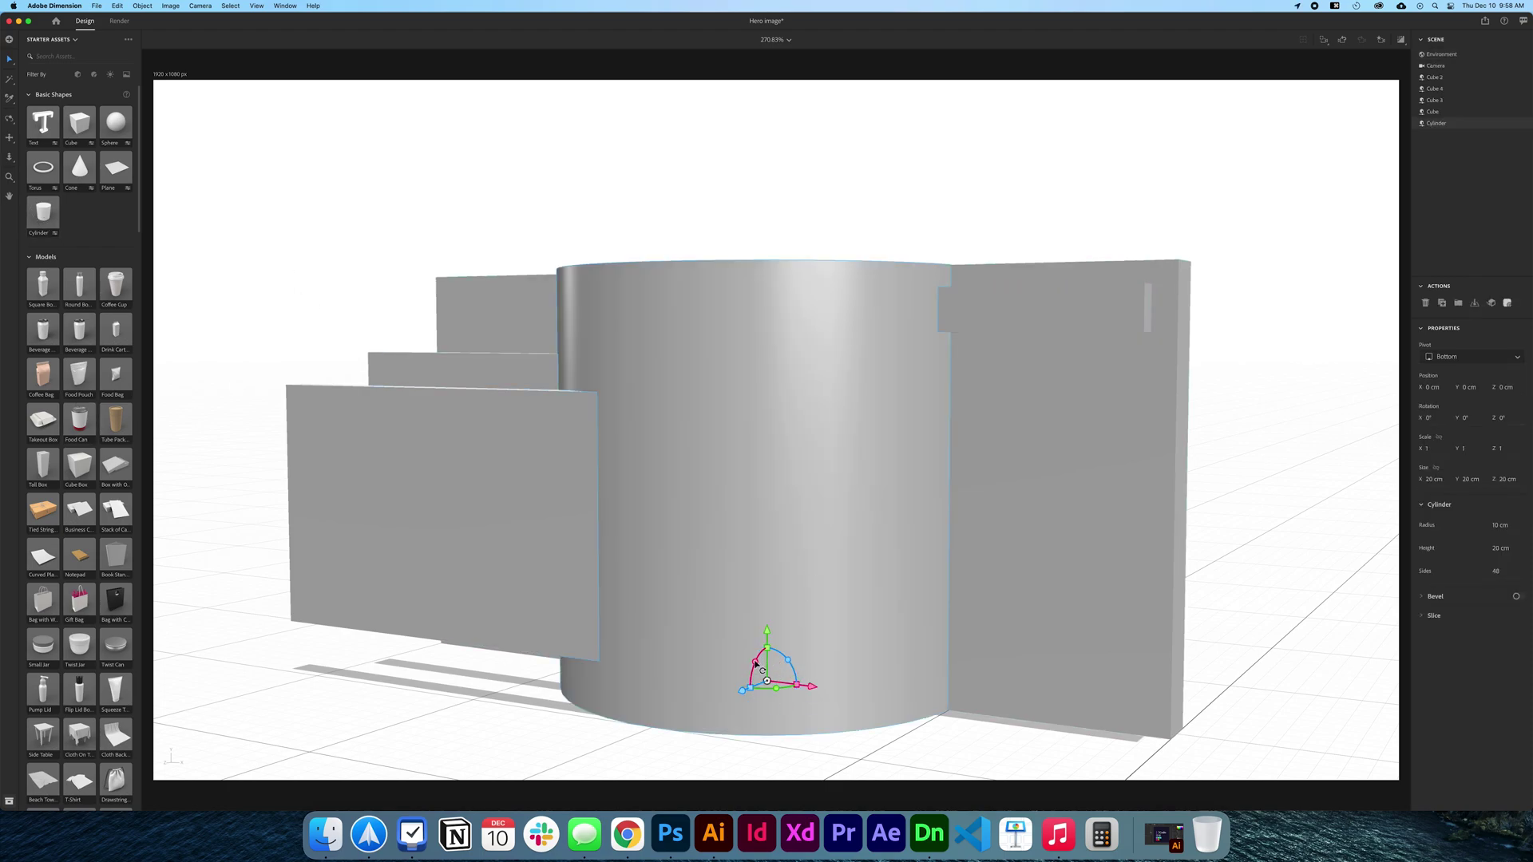
left_click_drag(756, 662, 757, 718)
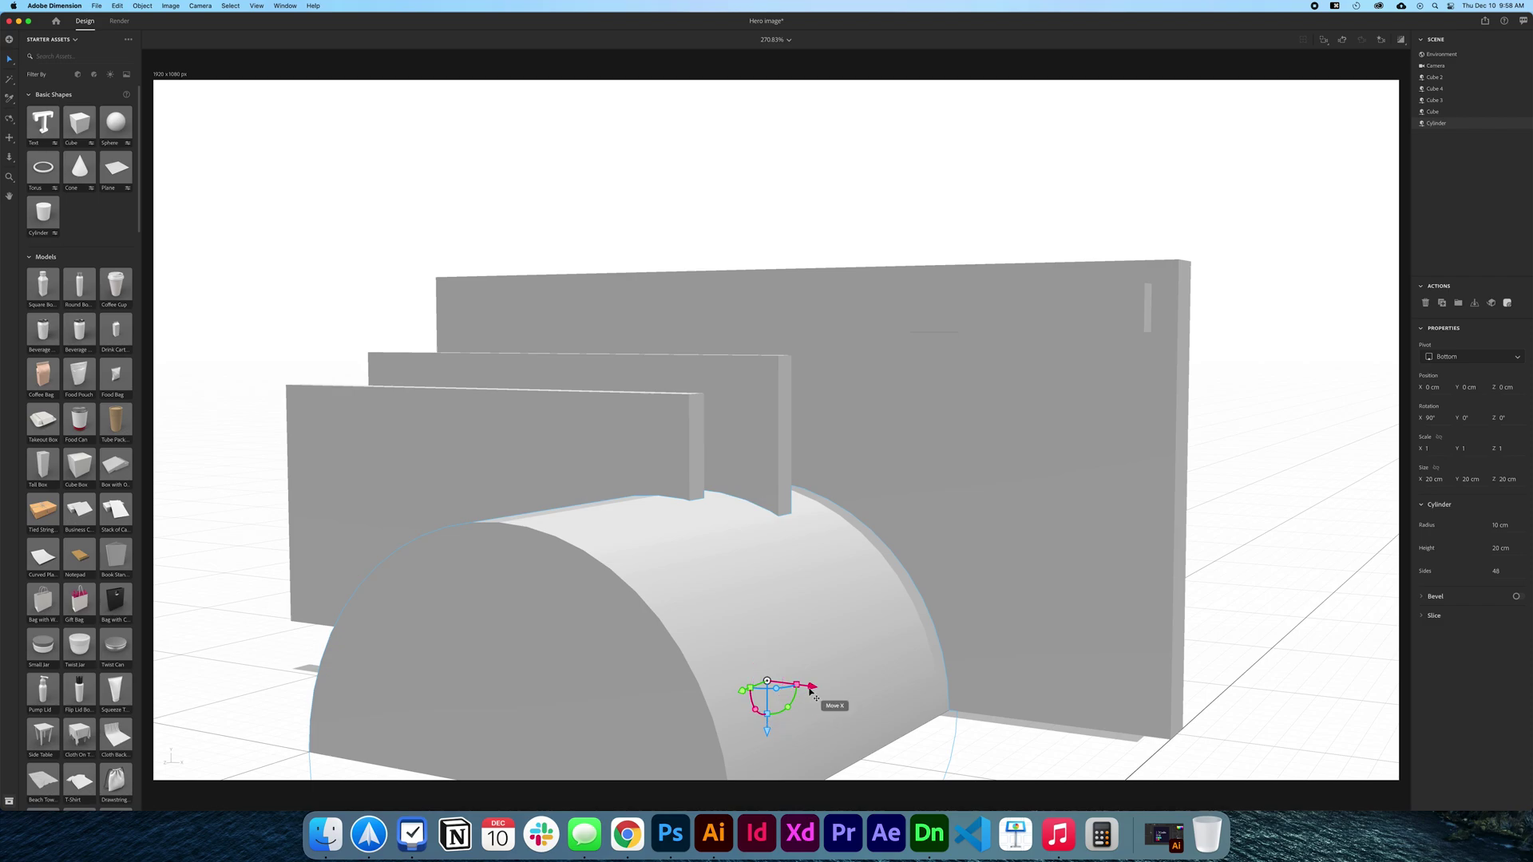
key("super+z")
Scale the cylinder to about 1.7 cm and place it in the large slab's upper left corner, at about X -18, Y 18.3, Z 0.7 cm
left_click_drag(772, 733, 466, 308)
key("super+z")
key("super+z")
right_click_drag(518, 372, 778, 334)
left_click_drag(670, 337, 675, 308, "shift")
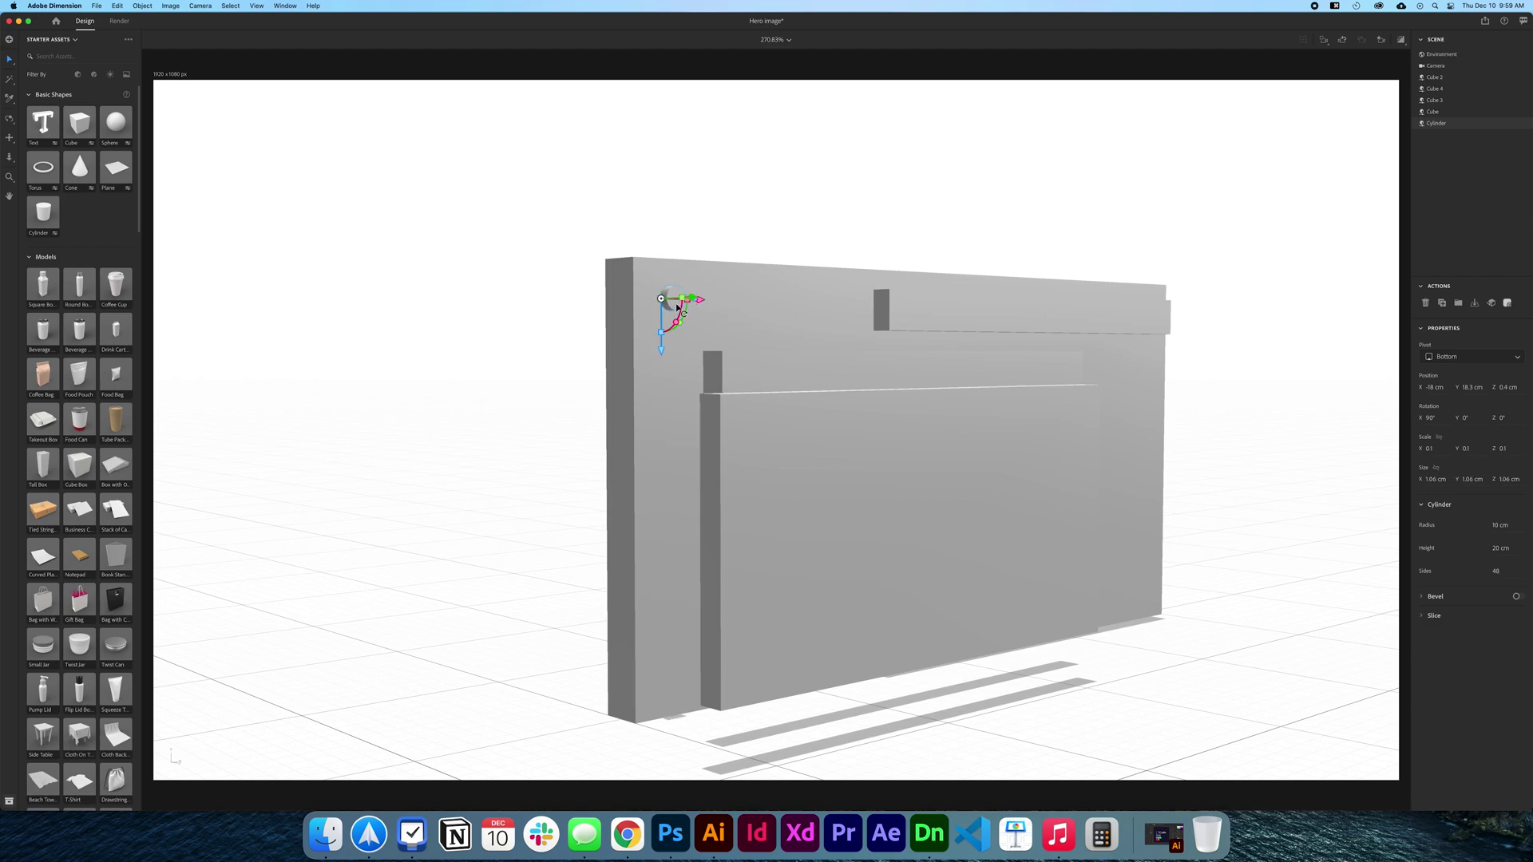
right_click_drag(652, 307, 540, 342)
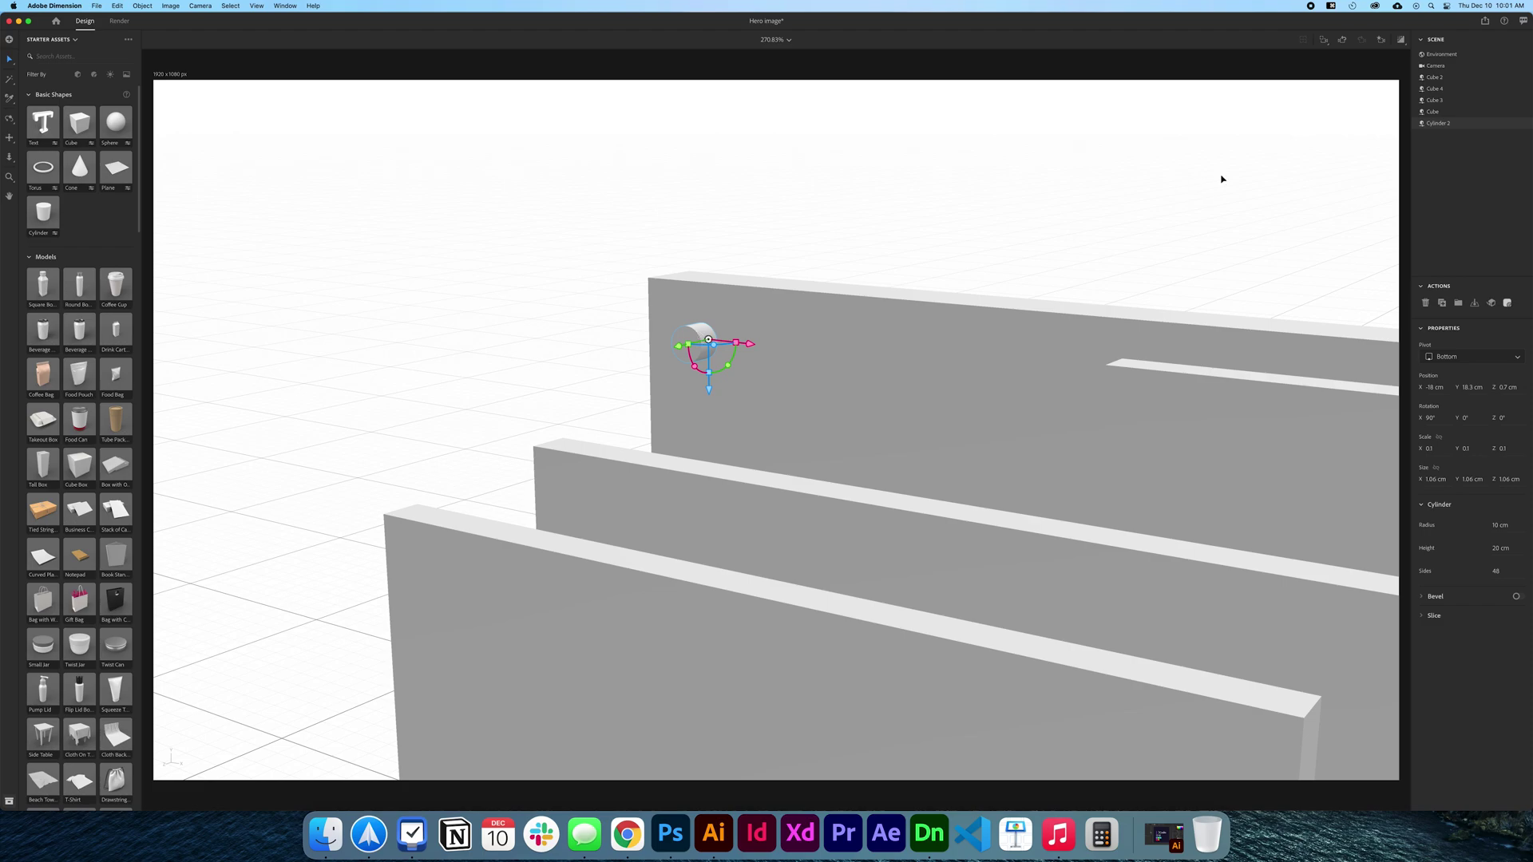
Duplicate the small cylinder twice along X, placing the copies at about -16.5 cm and -14.8 cm to form a row of three
key("super+c")
key("super+v")
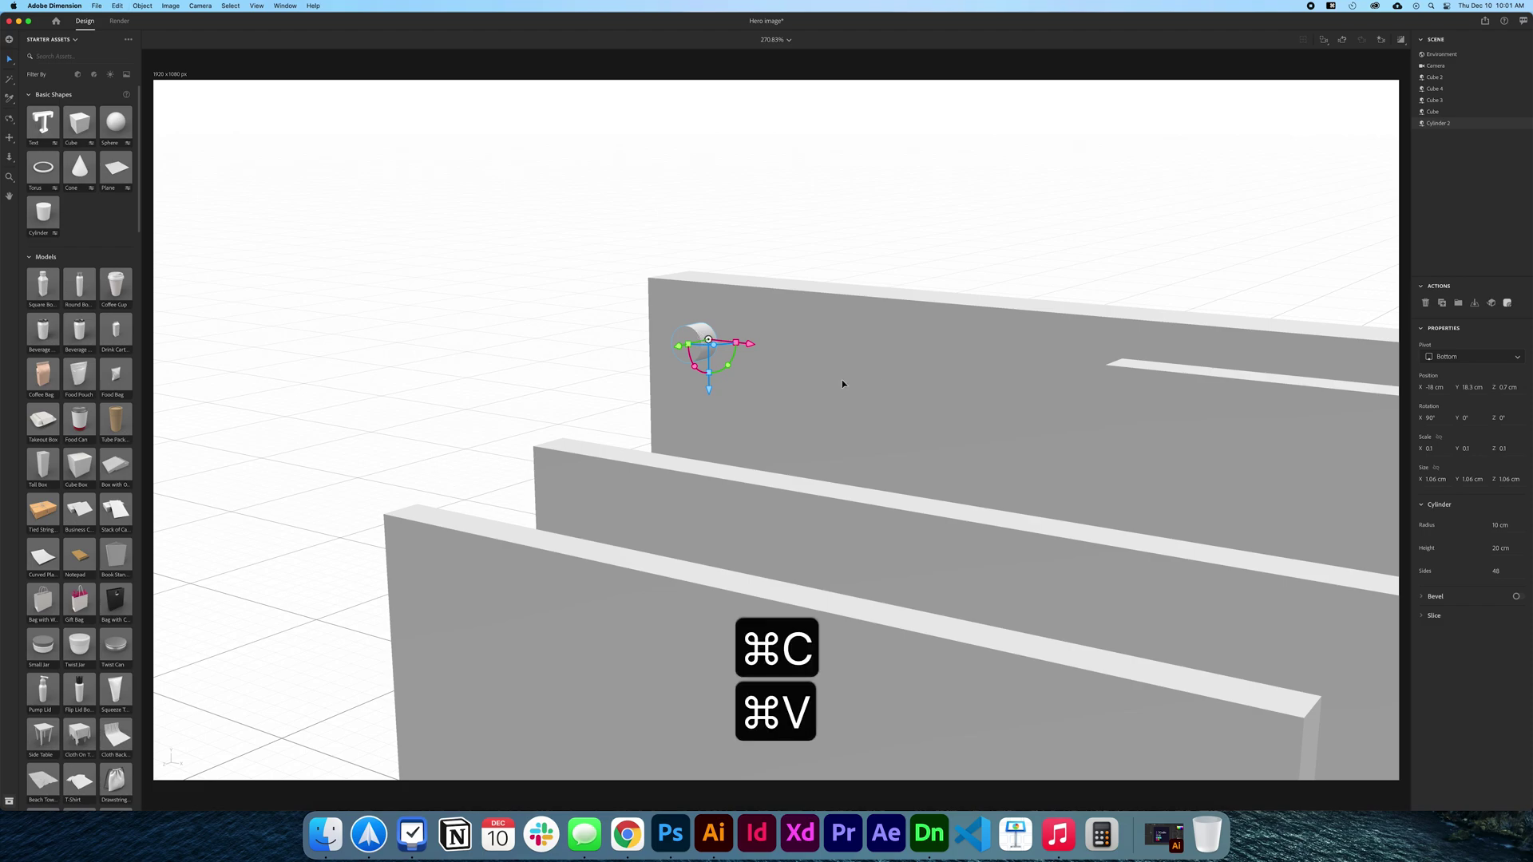
left_click_drag(749, 344, 797, 360)
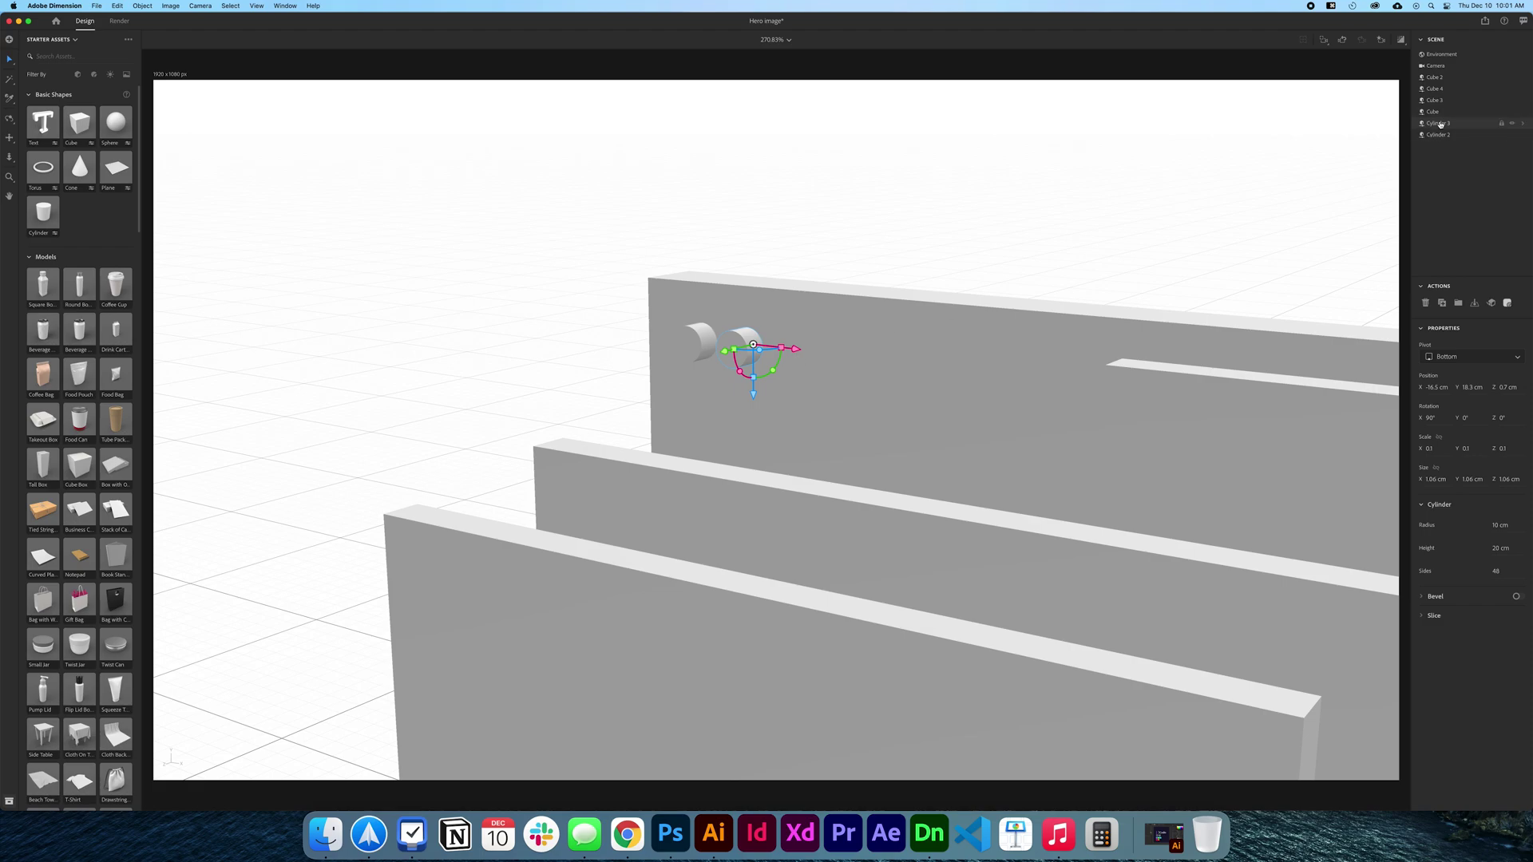
key("super+c")
key("super+v")
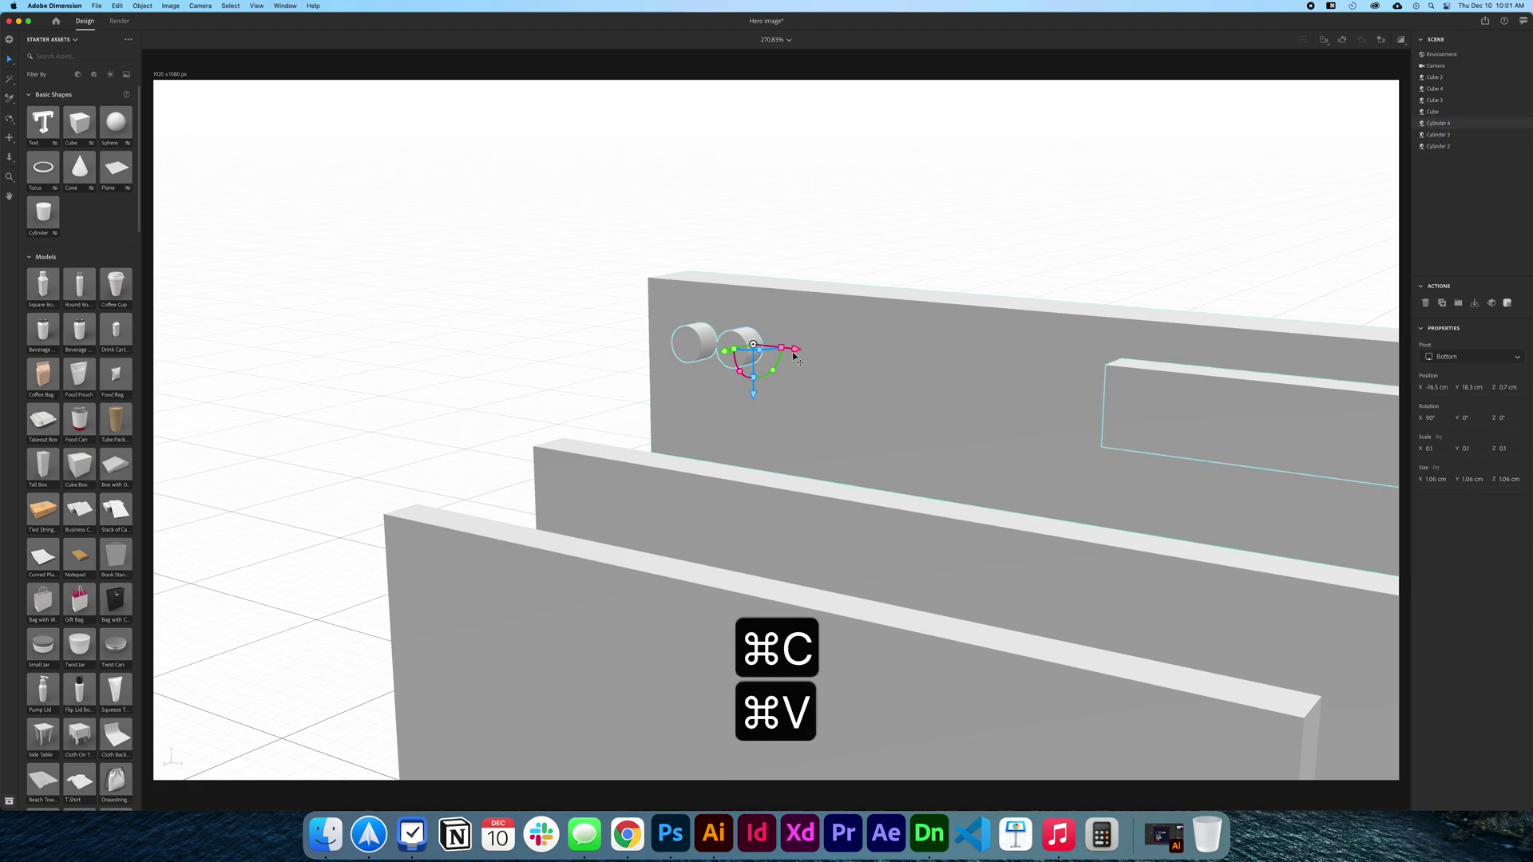
left_click_drag(799, 357, 844, 369)
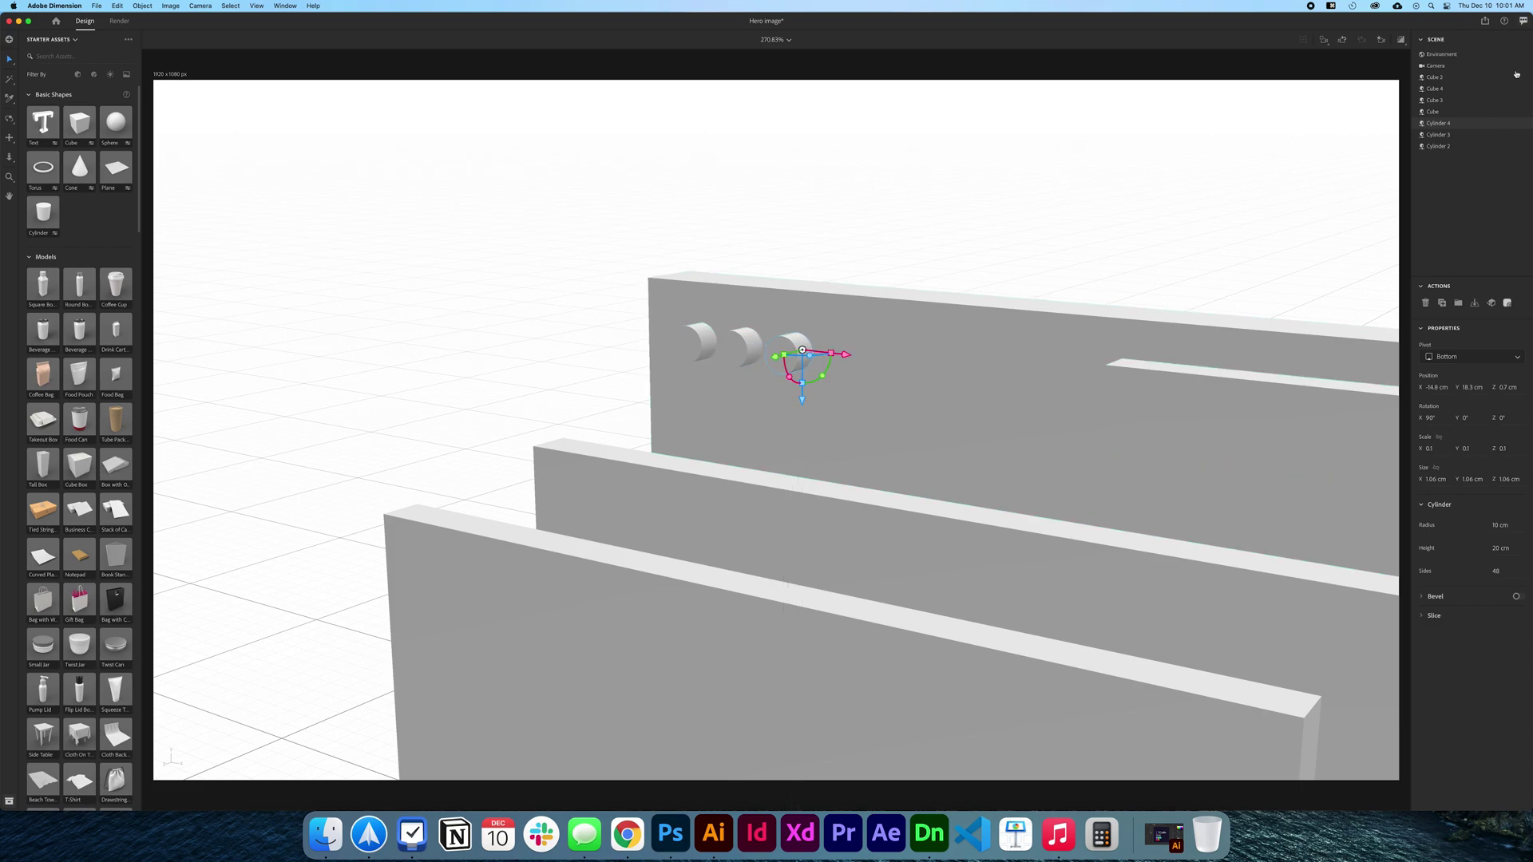
Select the three small cylinders and distribute them evenly along X
left_click(1440, 146)
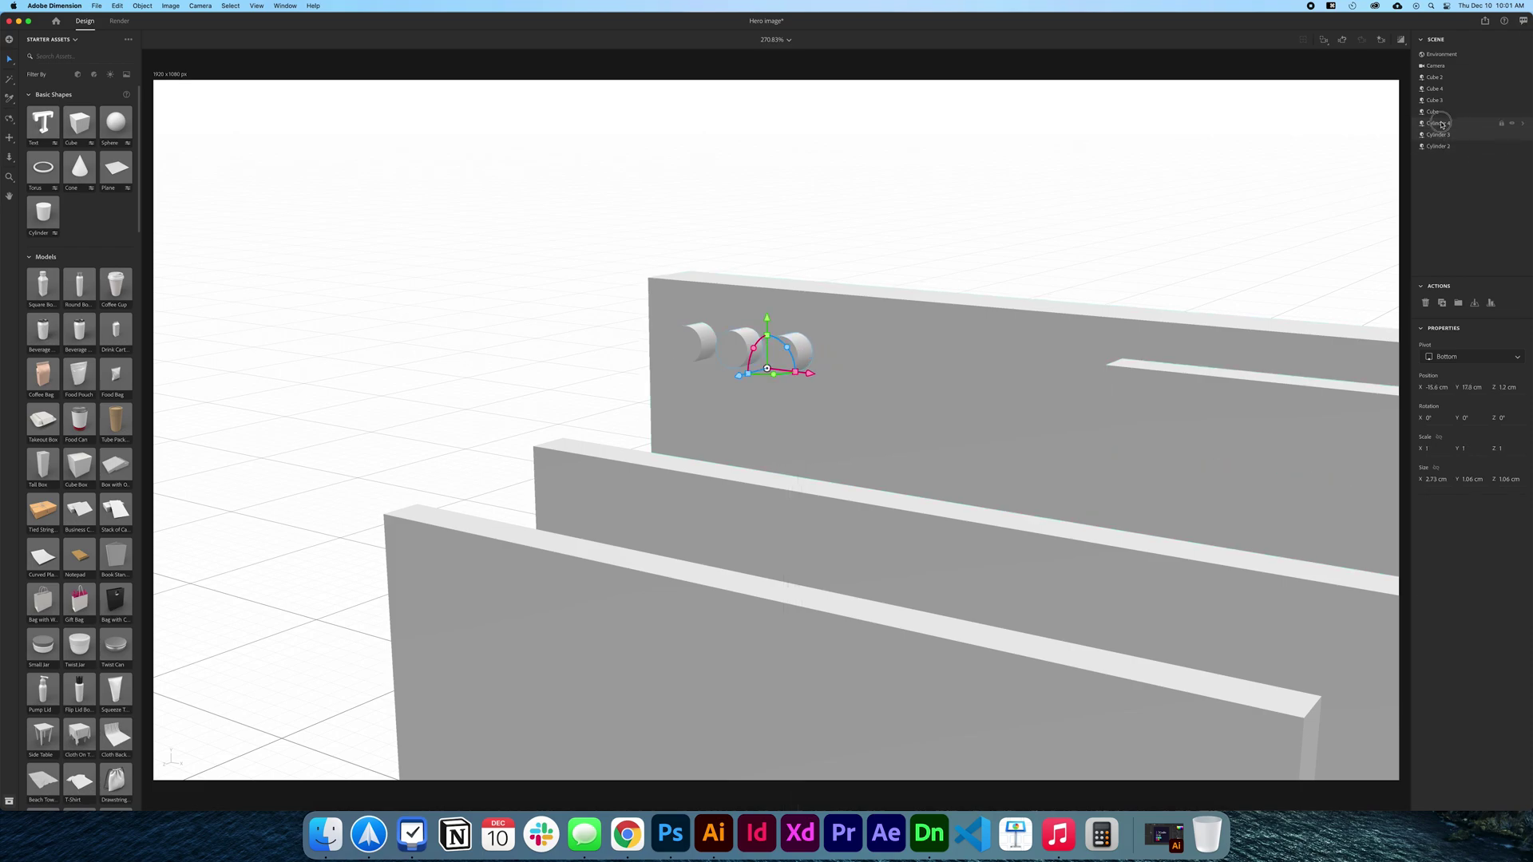
left_click(1446, 125, "shift")
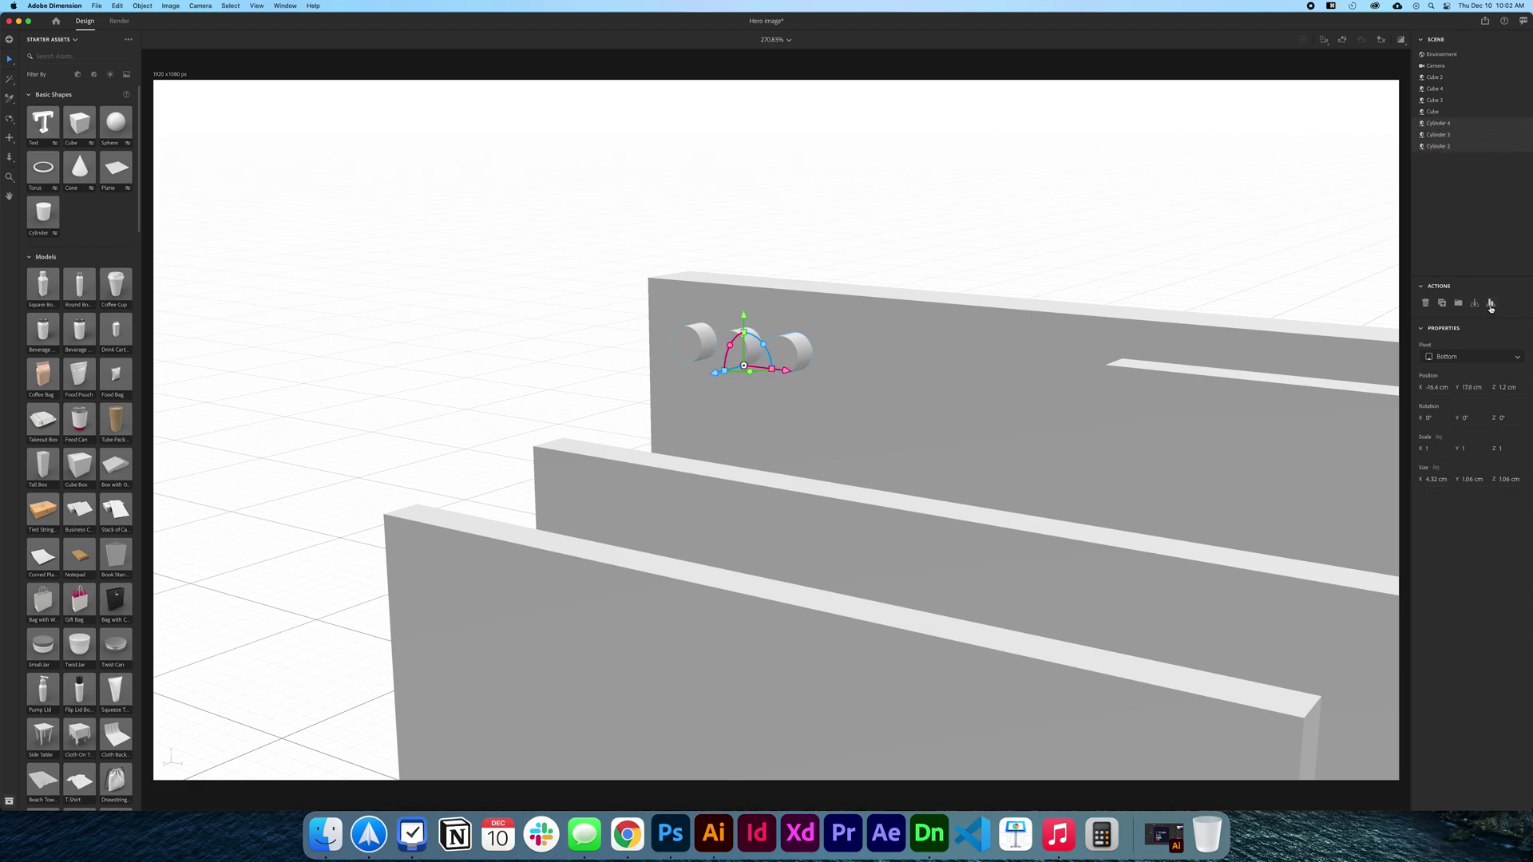
left_click(1489, 304)
left_click_drag(693, 359, 679, 453)
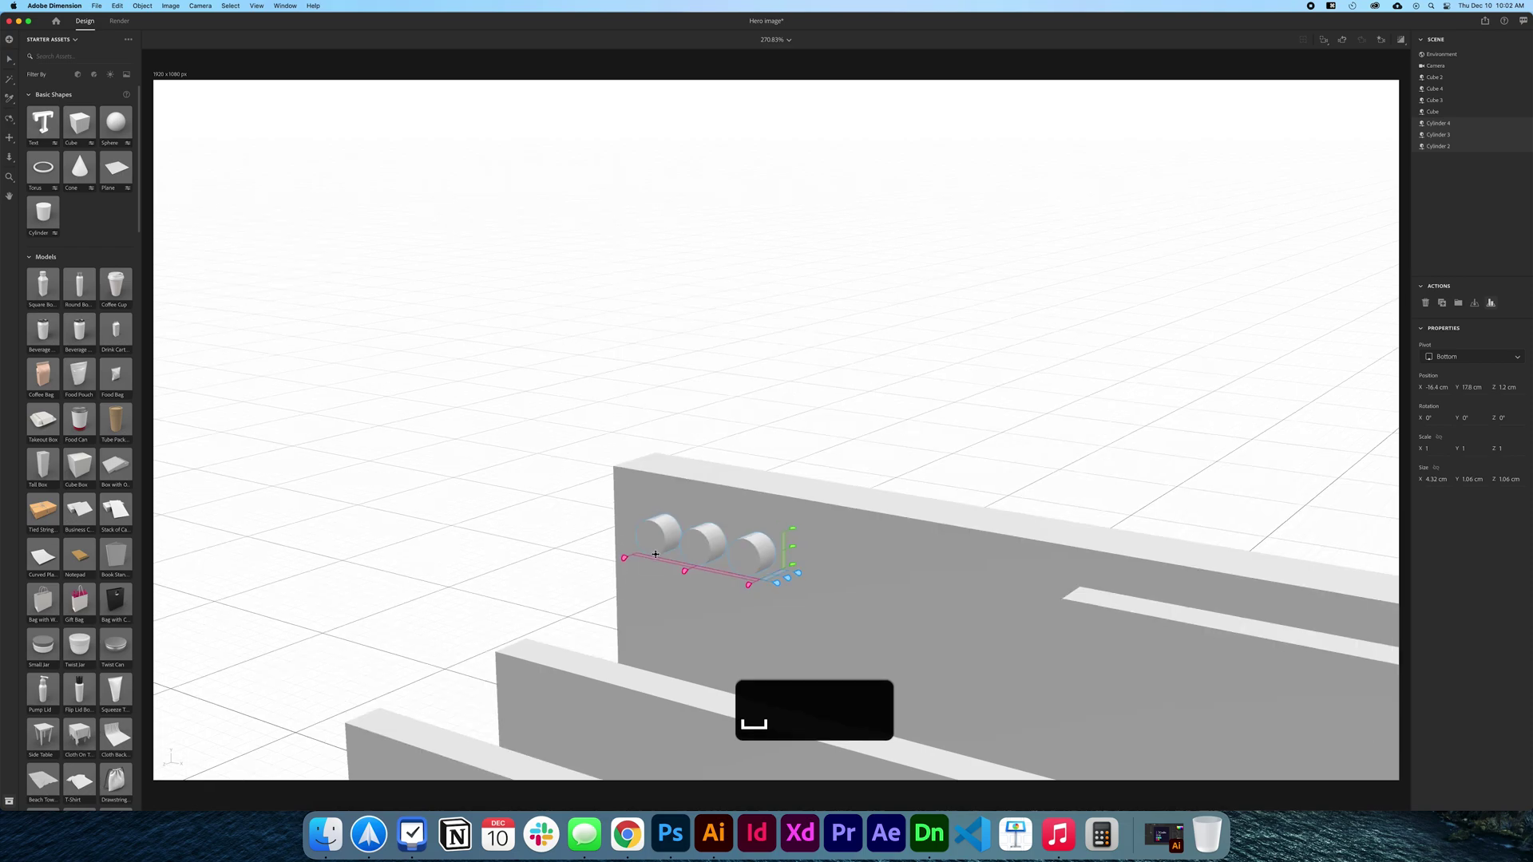
right_click_drag(649, 605, 752, 559)
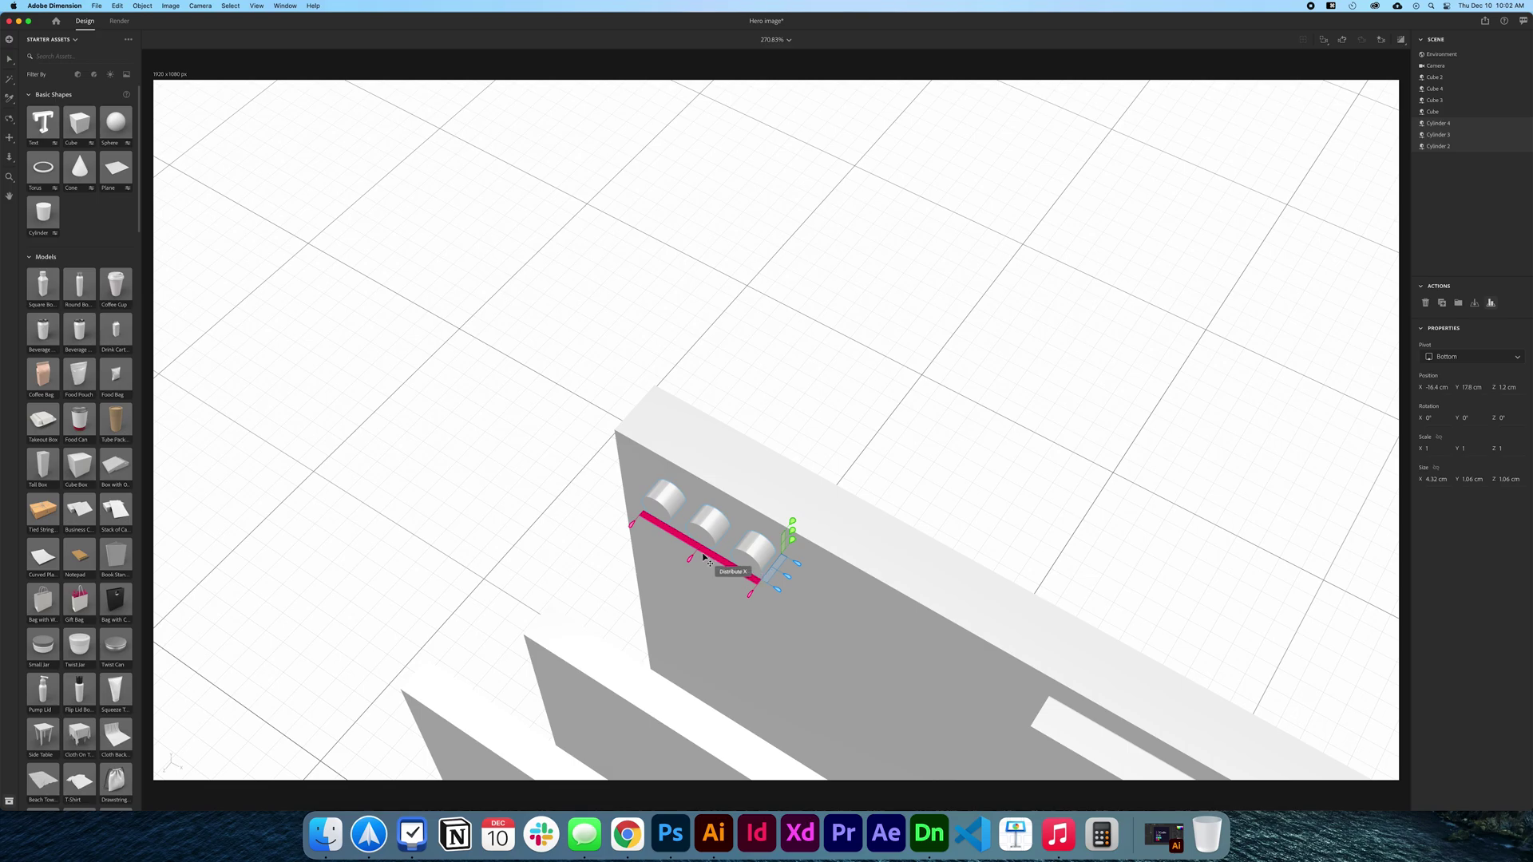
left_click_drag(704, 557, 722, 582)
left_click(578, 564)
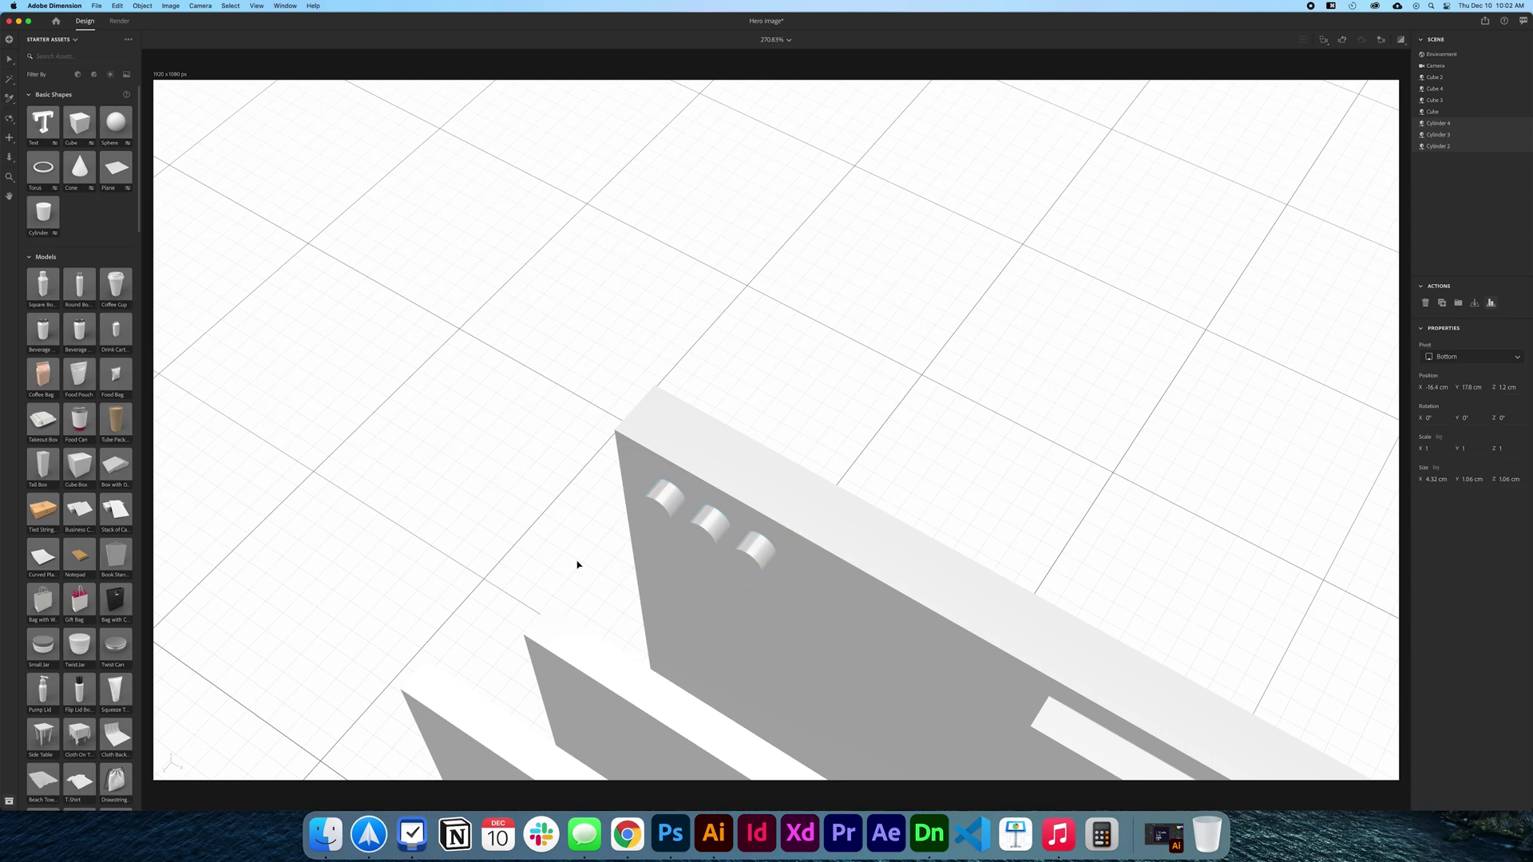
Frame the whole model and move the long bar forward out of the large slab, to about Z 2.4 cm
right_click_drag(608, 392, 617, 388)
left_click_drag(617, 389, 503, 541)
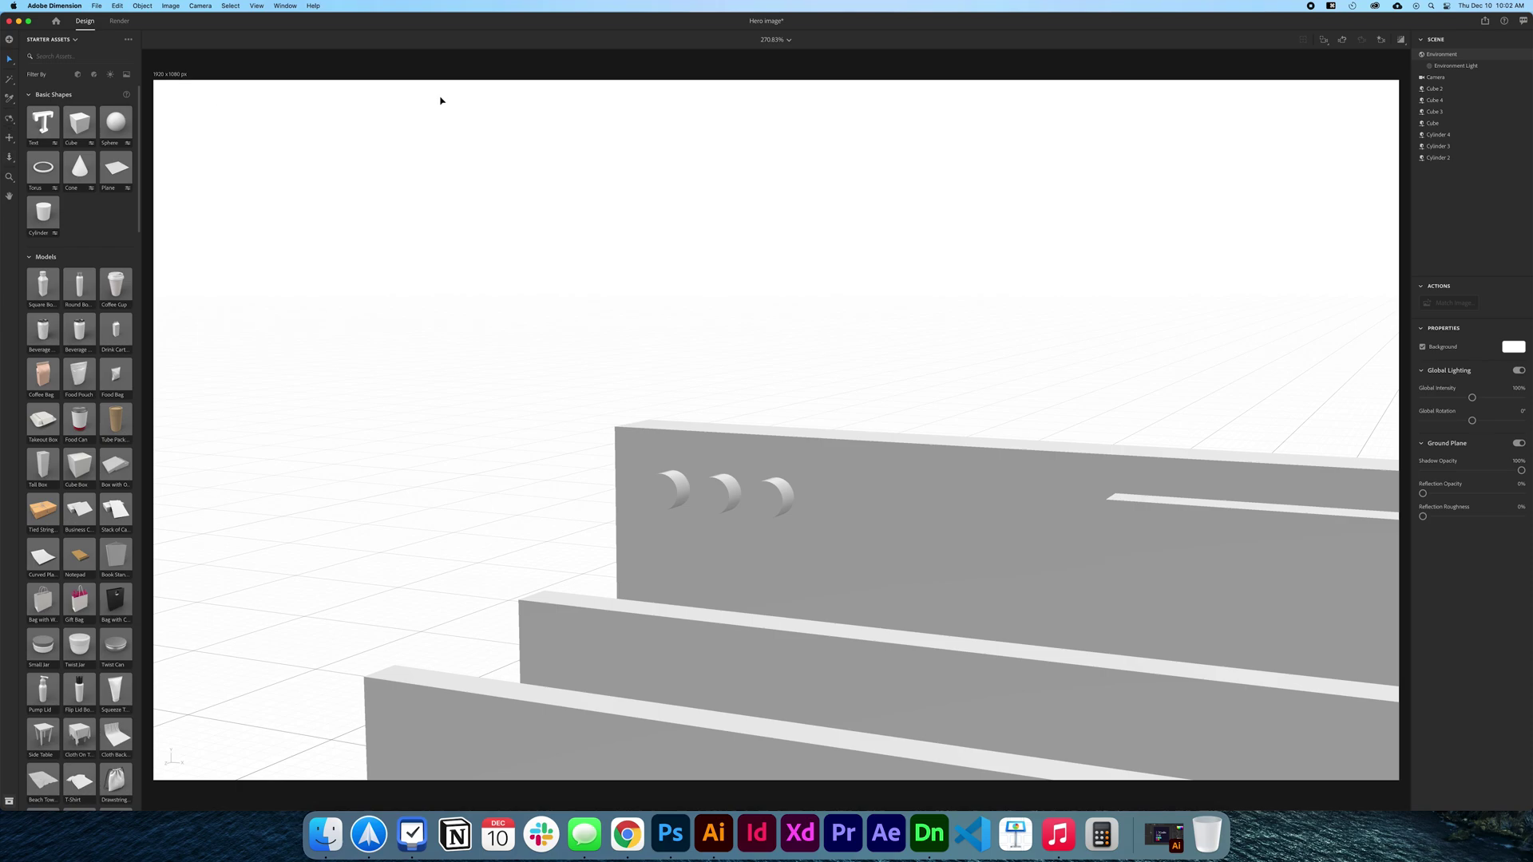
left_click(200, 7)
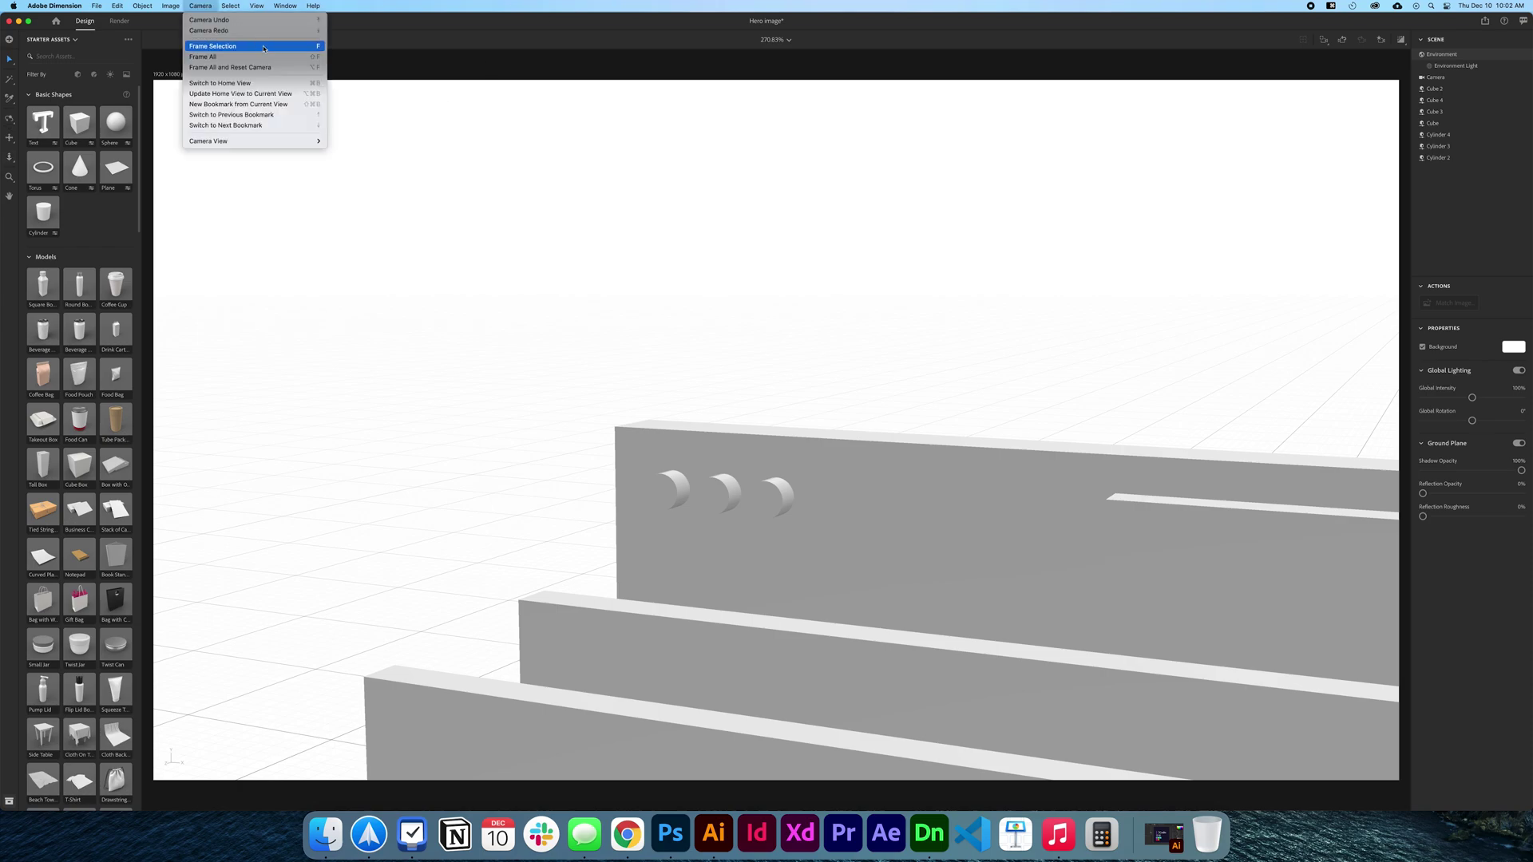
left_click(263, 46)
left_click(930, 230)
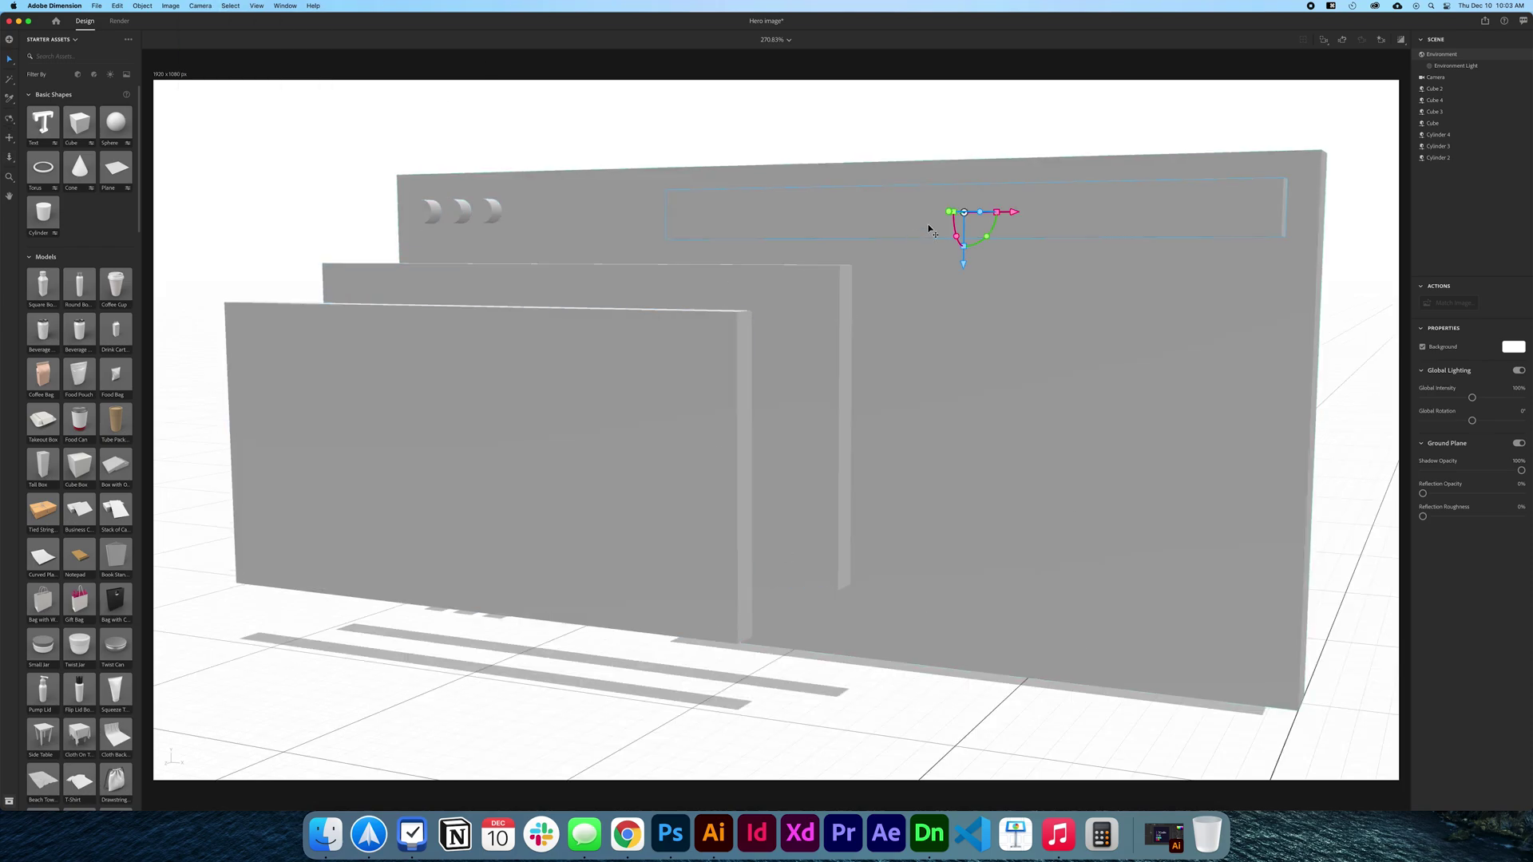
left_click_drag(958, 225, 932, 218)
left_click(811, 702)
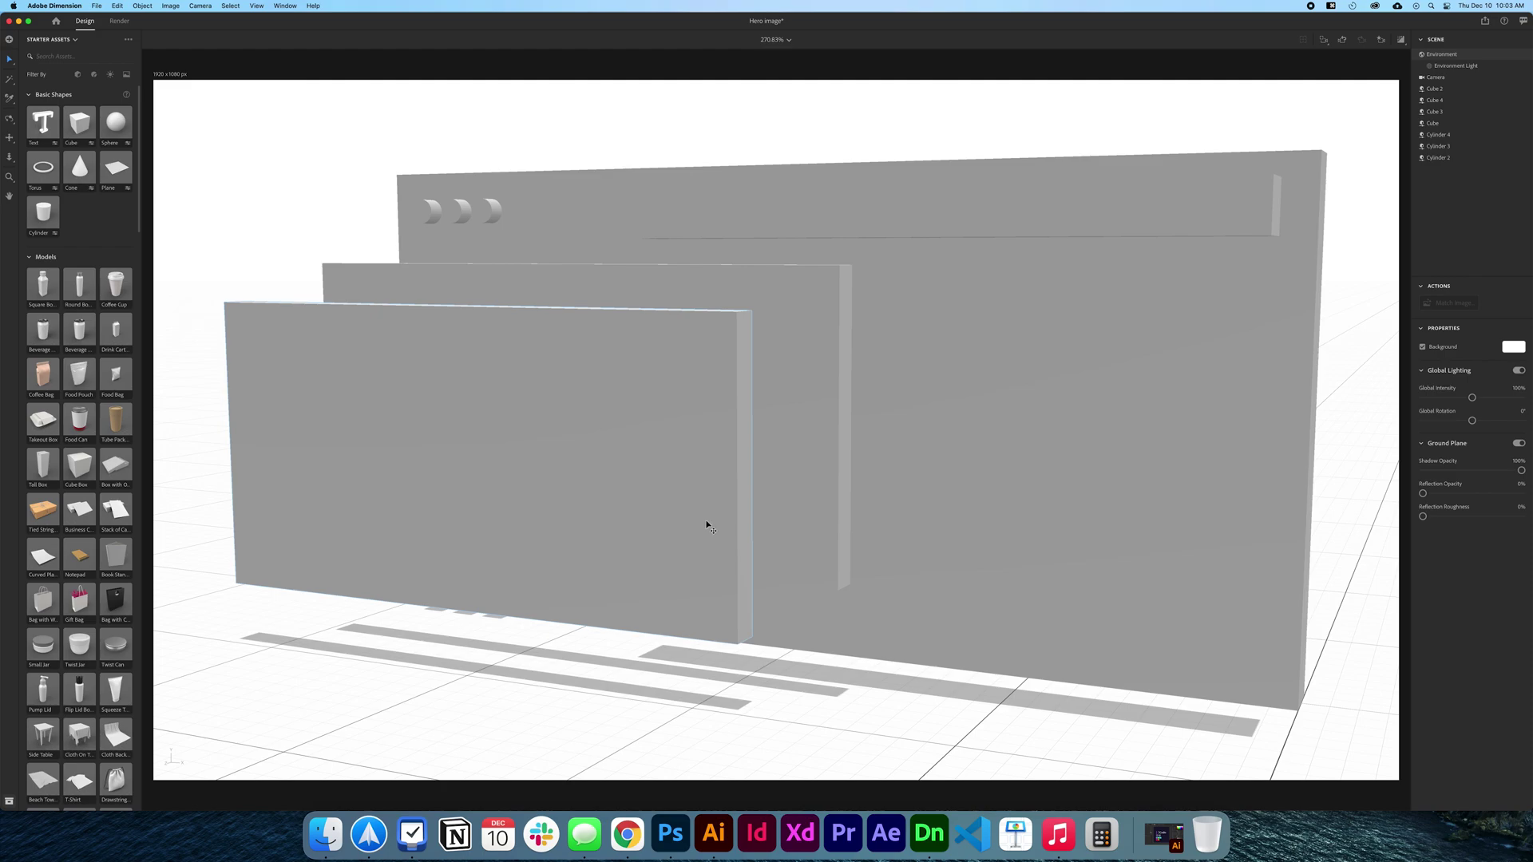
left_click(983, 213)
key("super+z")
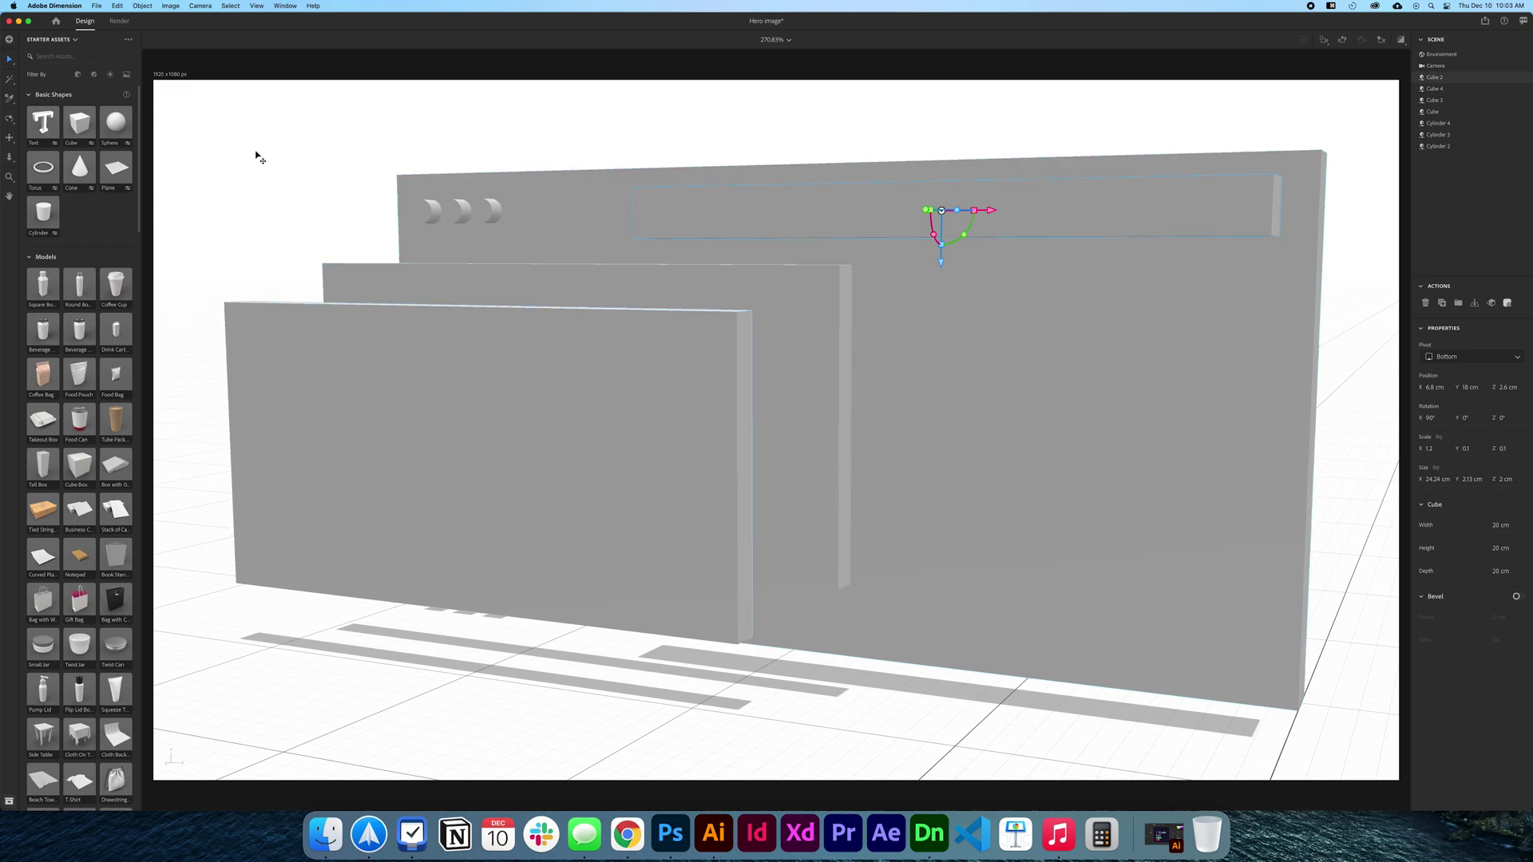
Apply the Adobe standard Plastic material to the large slab and the round buttons
left_click(94, 76)
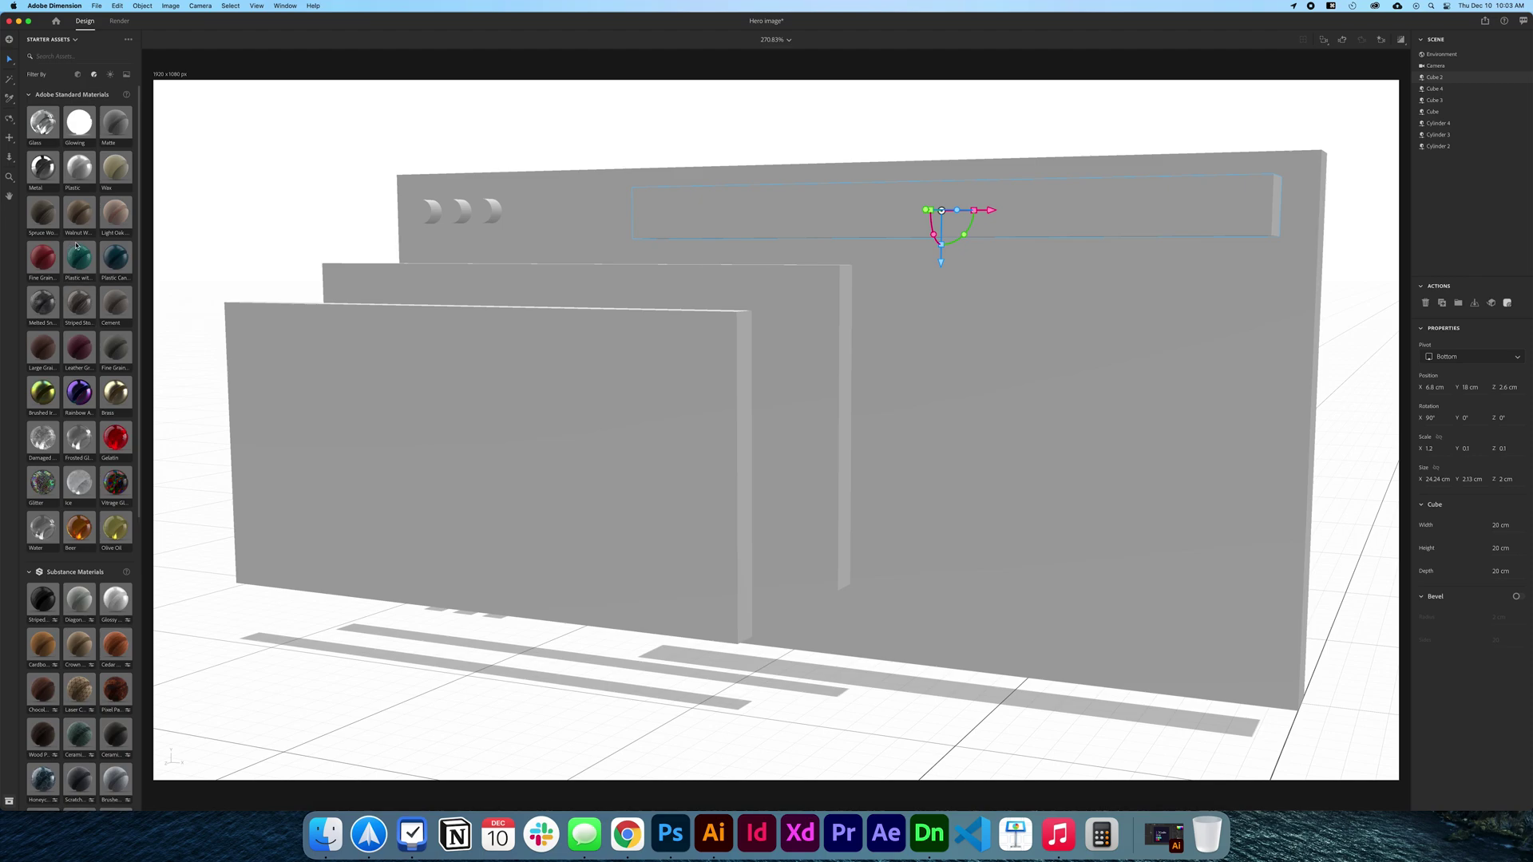
left_click_drag(77, 176, 710, 188)
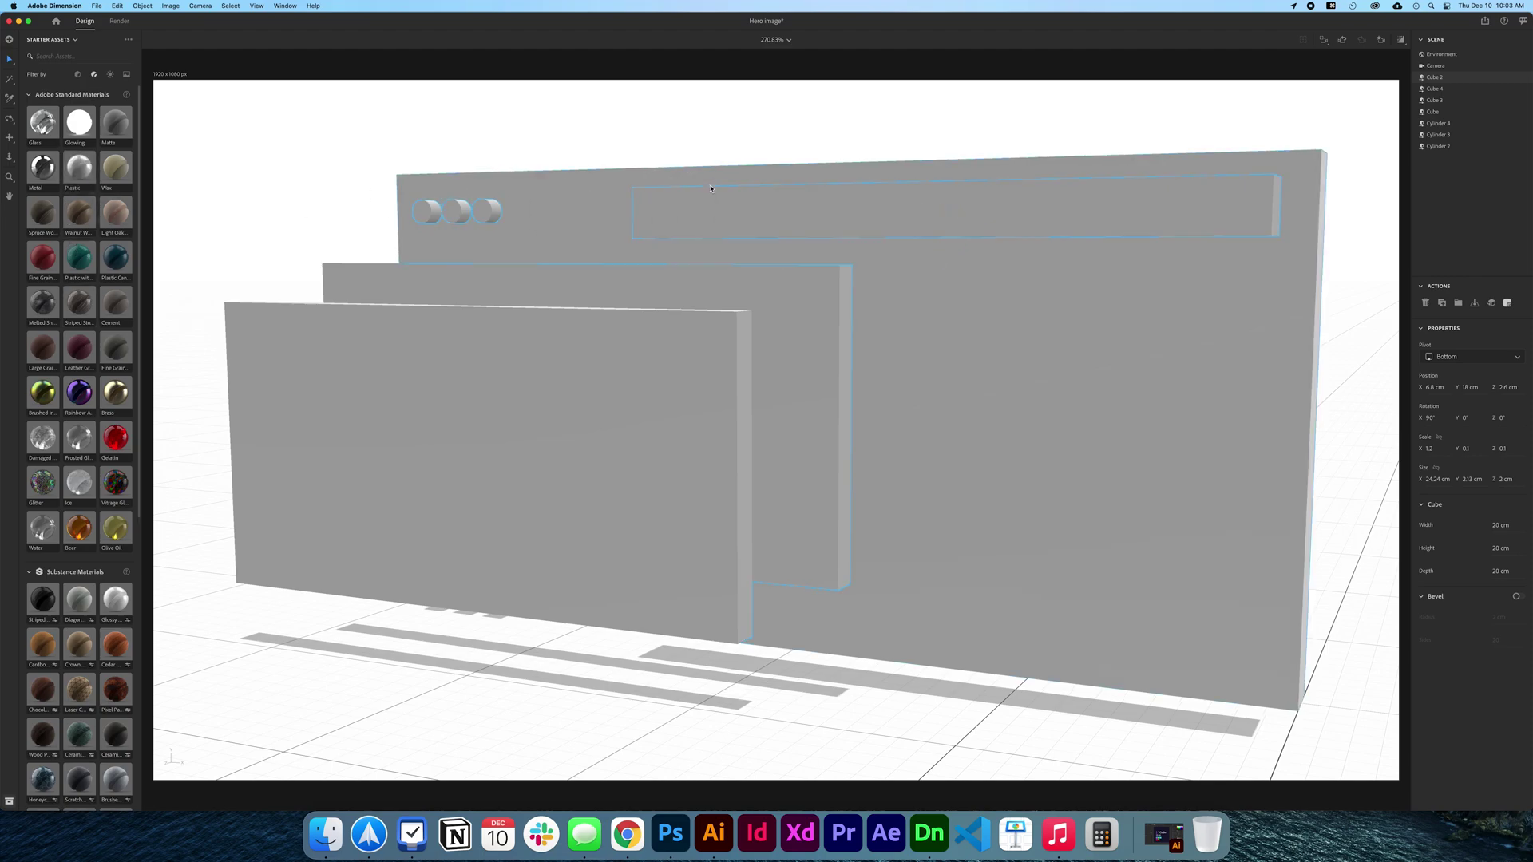
left_click_drag(79, 172, 427, 208)
left_click_drag(79, 168, 1101, 295)
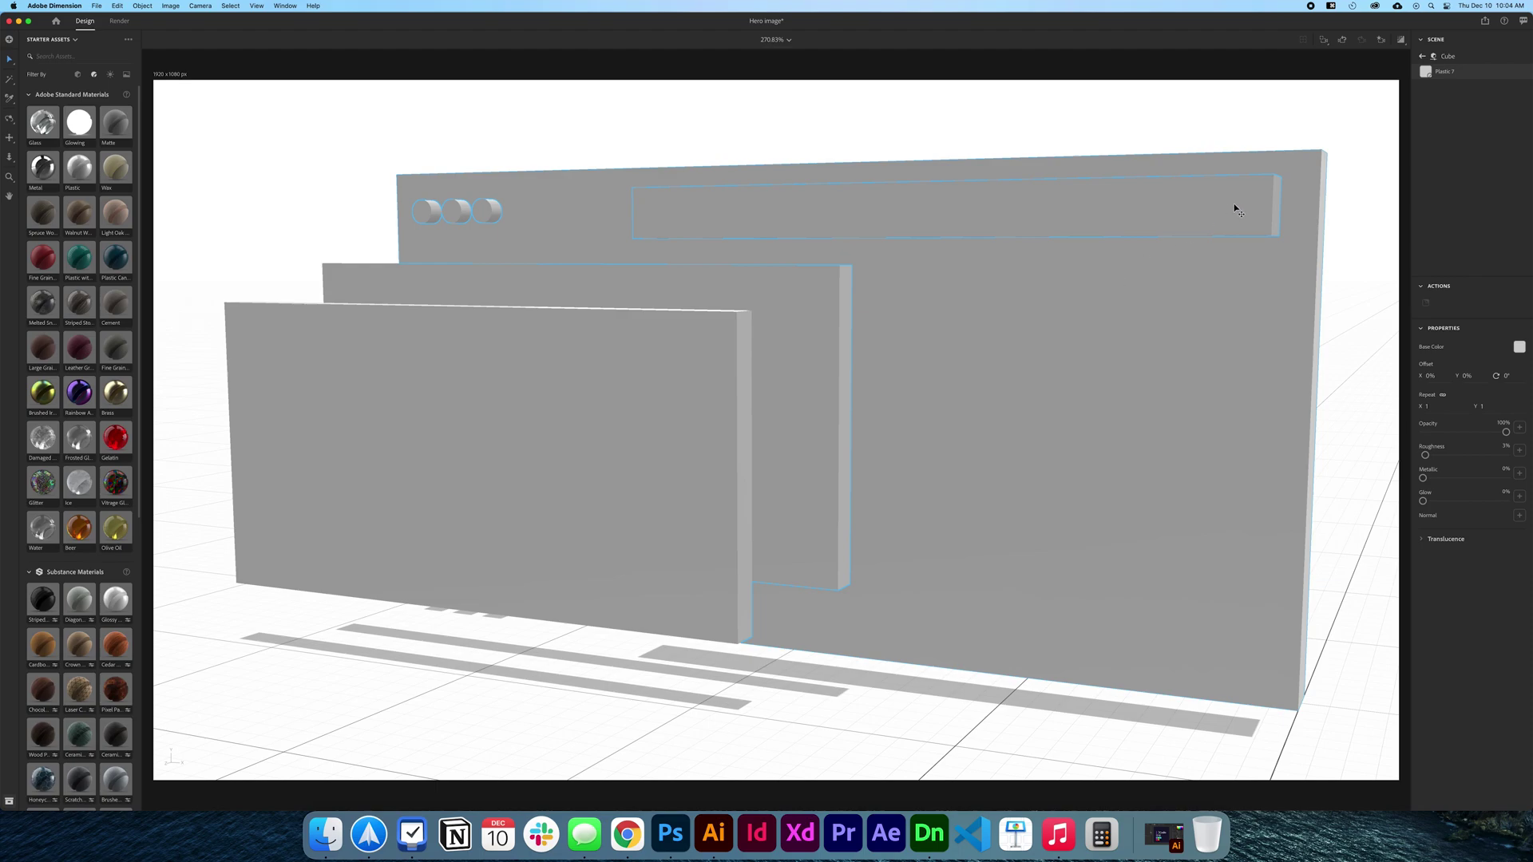
left_click(425, 217)
Set the base color of the long bar's material to hex F1F1F1
left_click(946, 226)
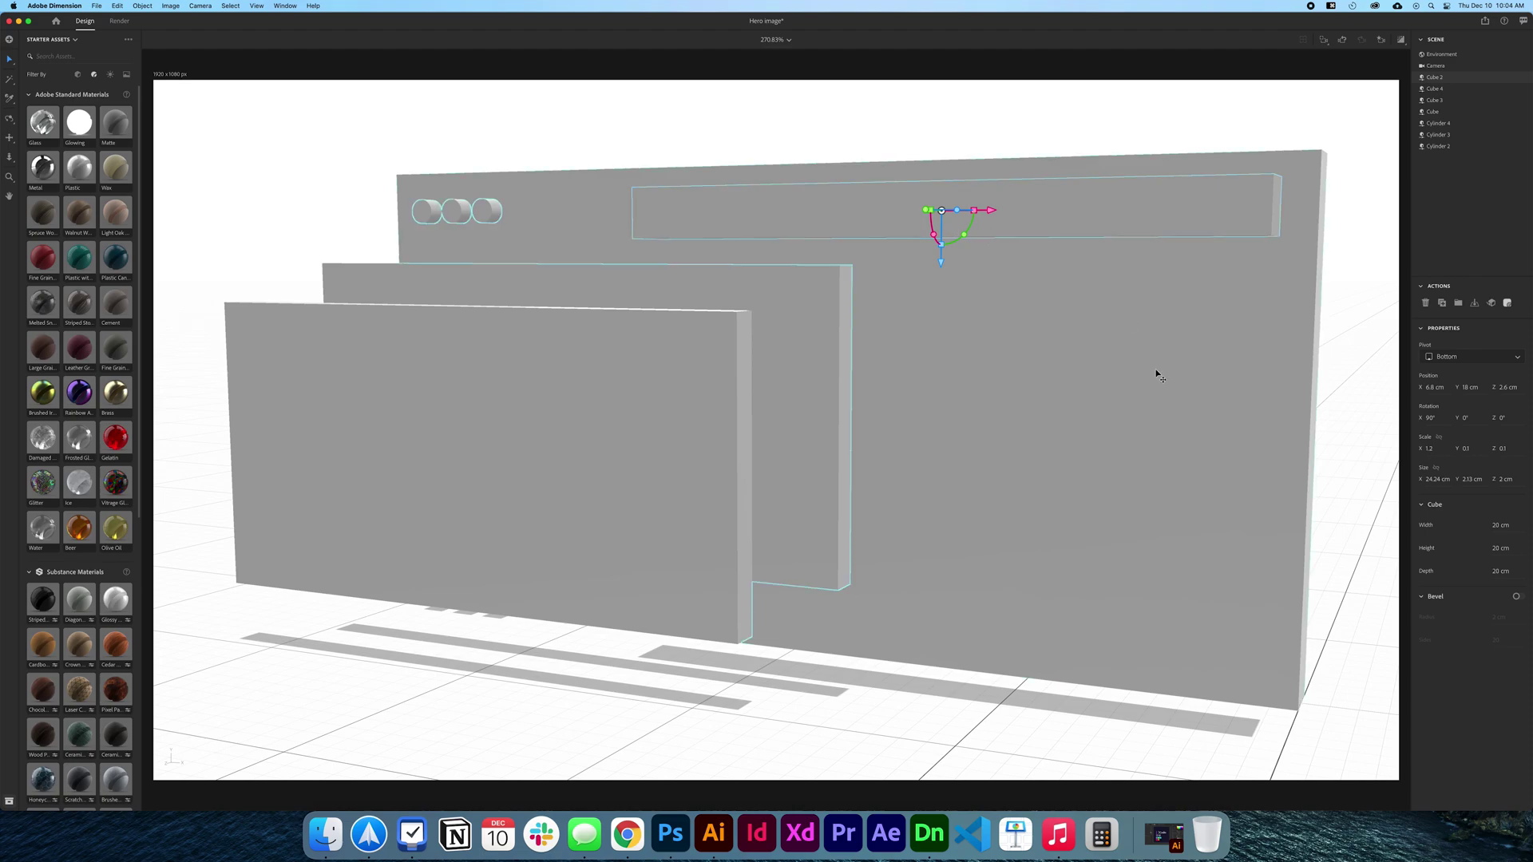
left_click(1507, 302)
left_click(1519, 347)
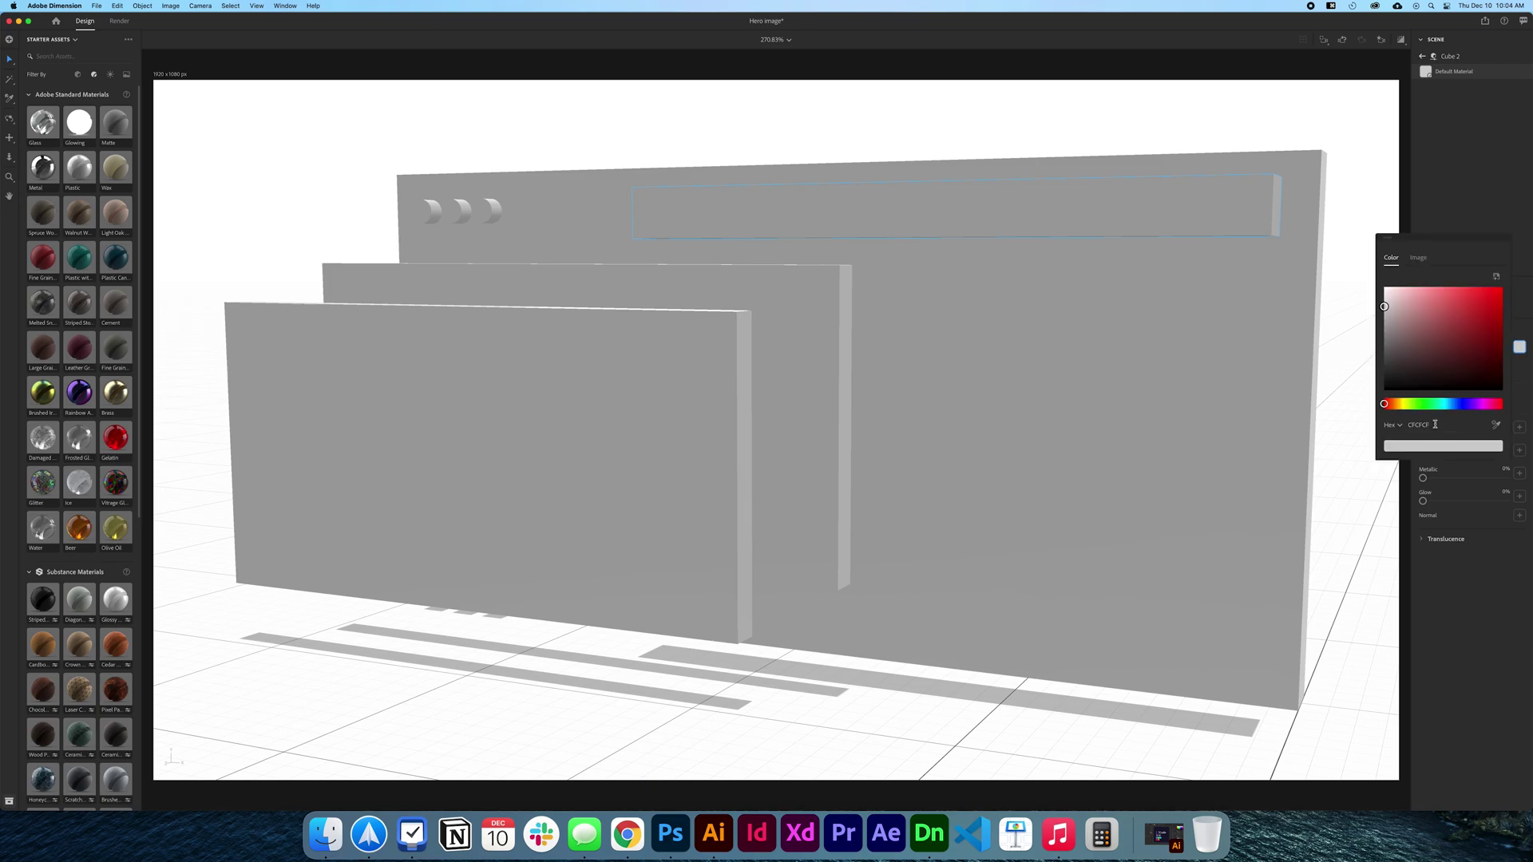
left_click_drag(1435, 425, 1301, 424)
type("f1f")
key("super+a")
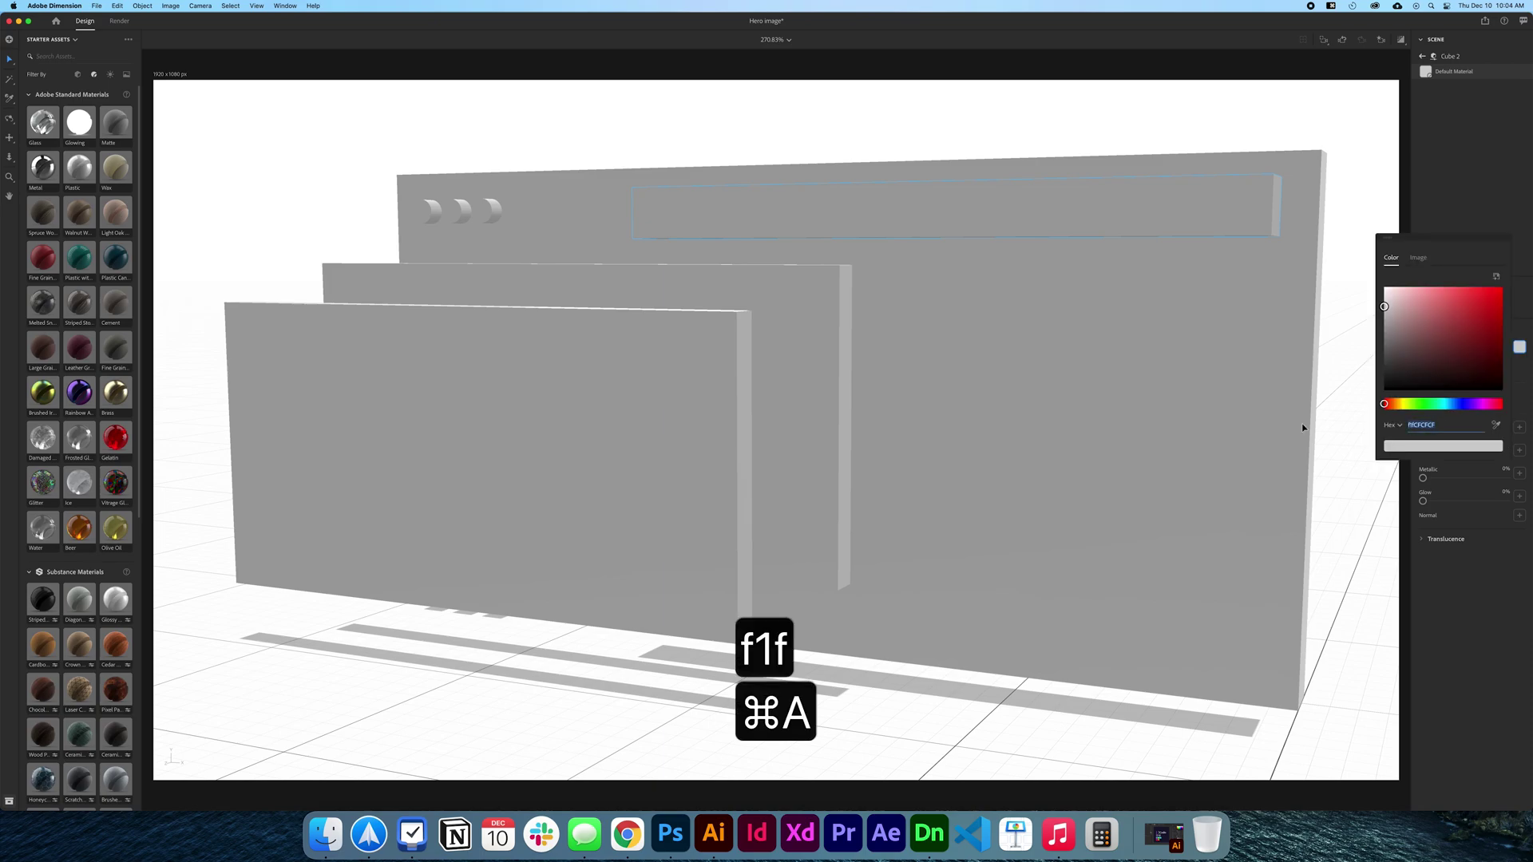
type("f1f1f1")
key("Return")
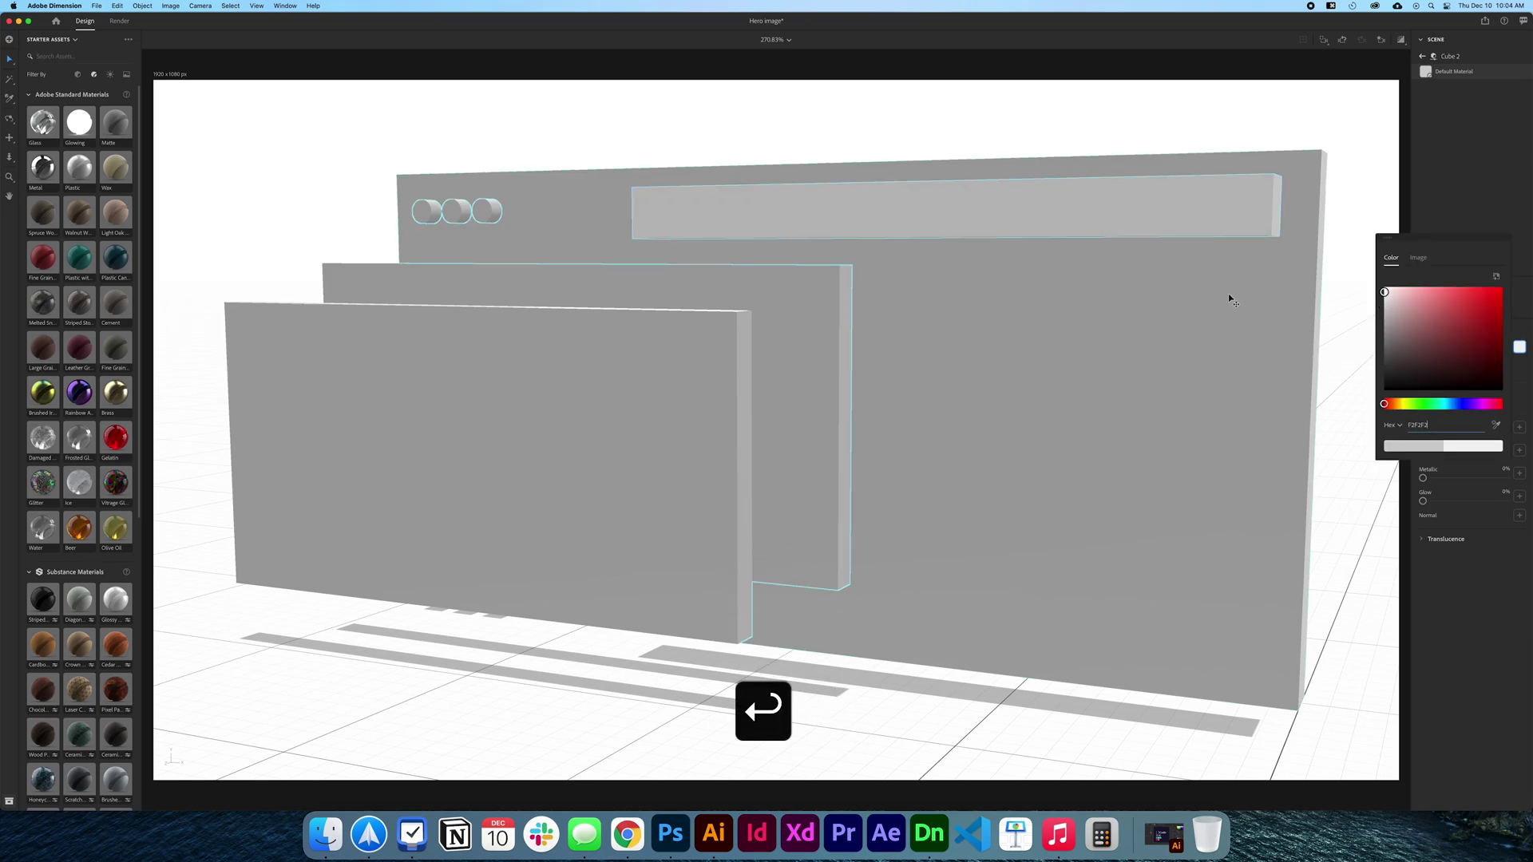
Set the base color of the rightmost round button to green, hex 00F728
left_click(488, 211)
left_click(1493, 346)
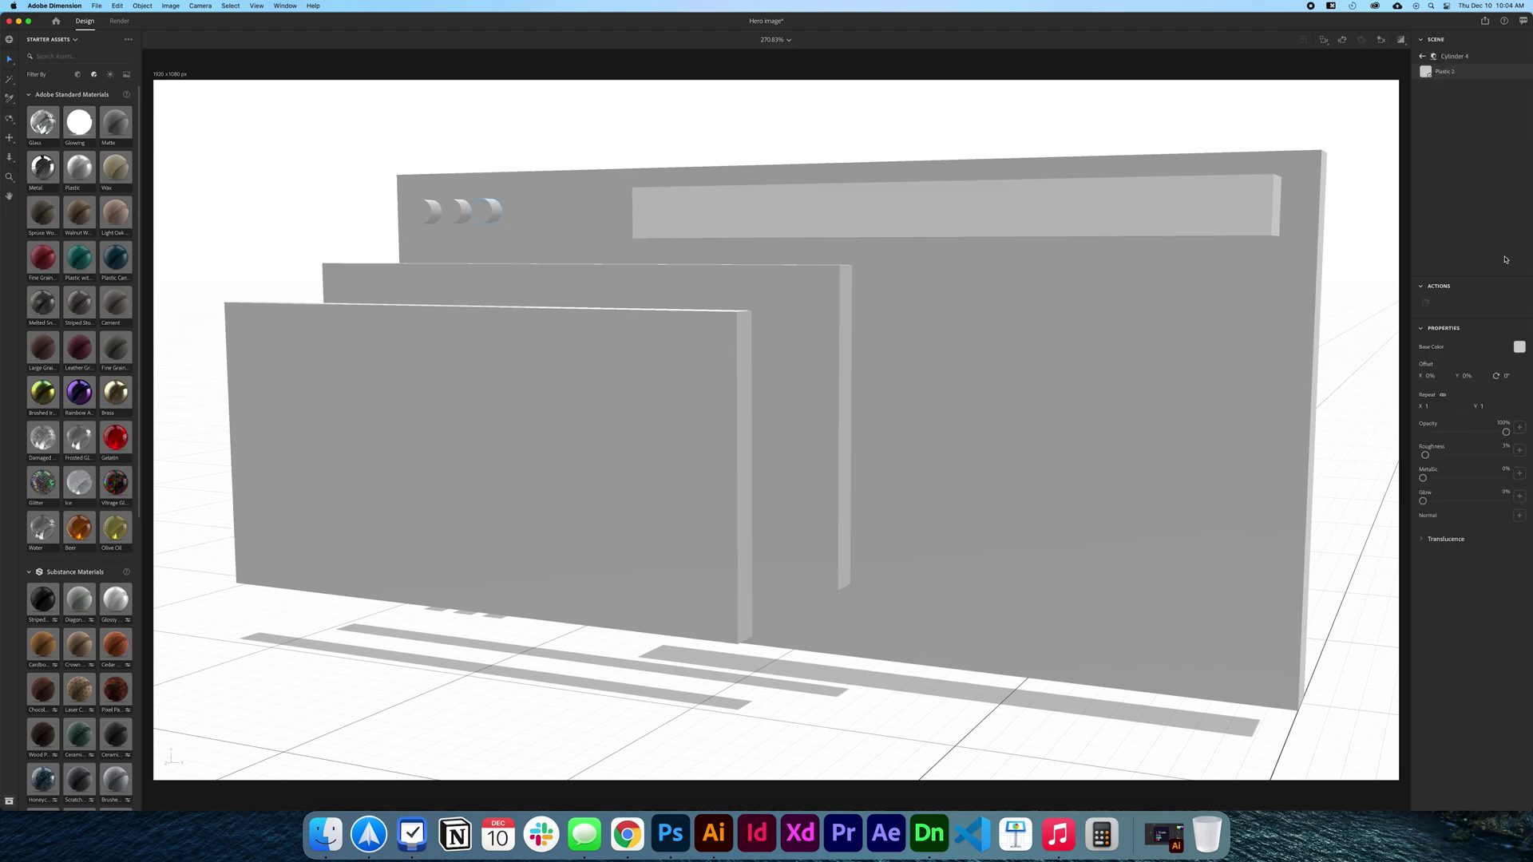
left_click(1520, 346)
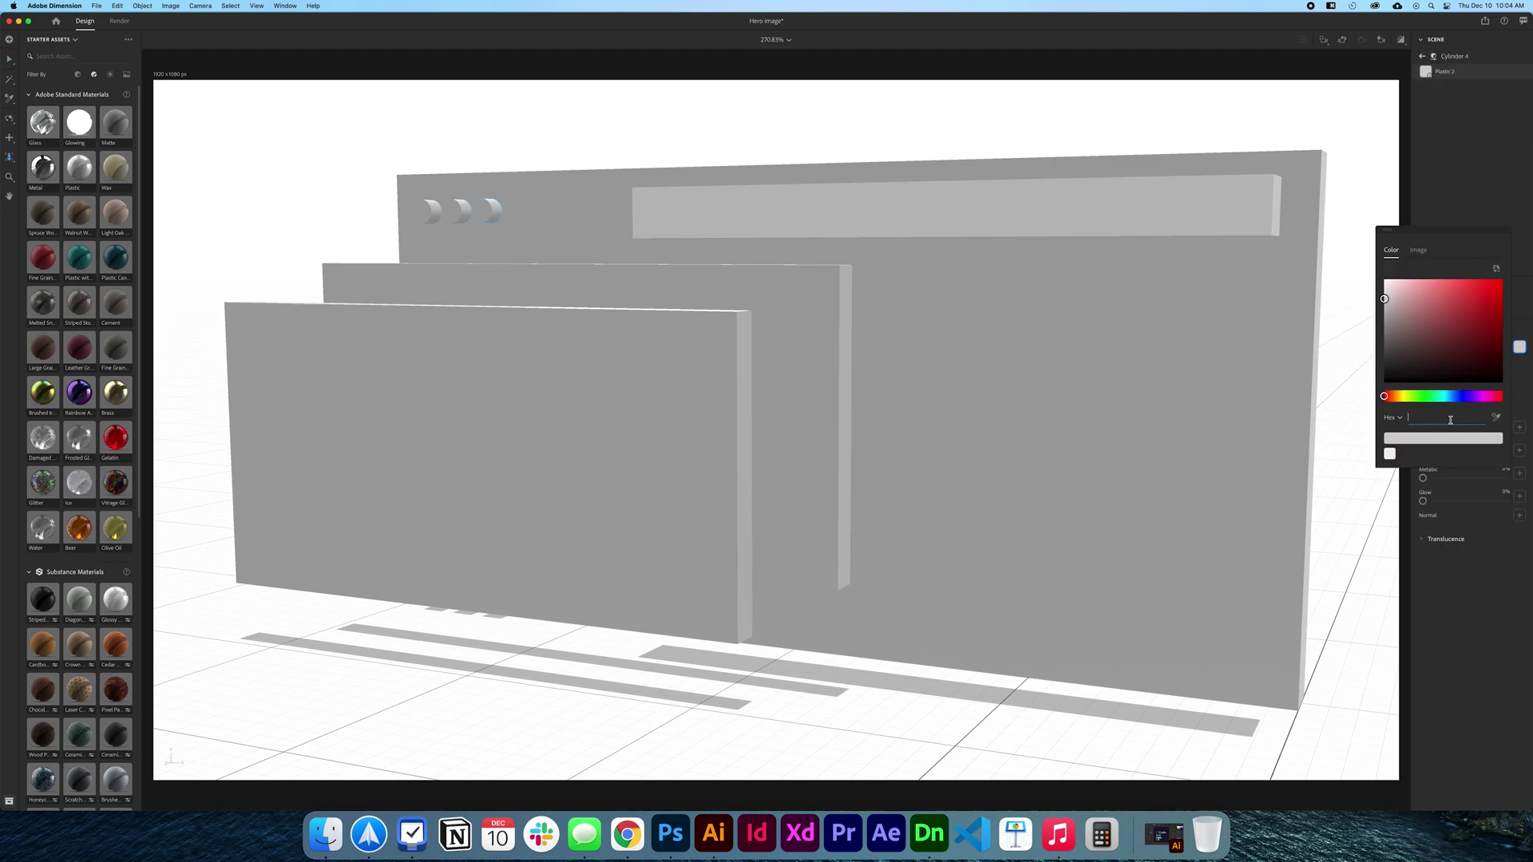
type("00")
type("F728")
key("Return")
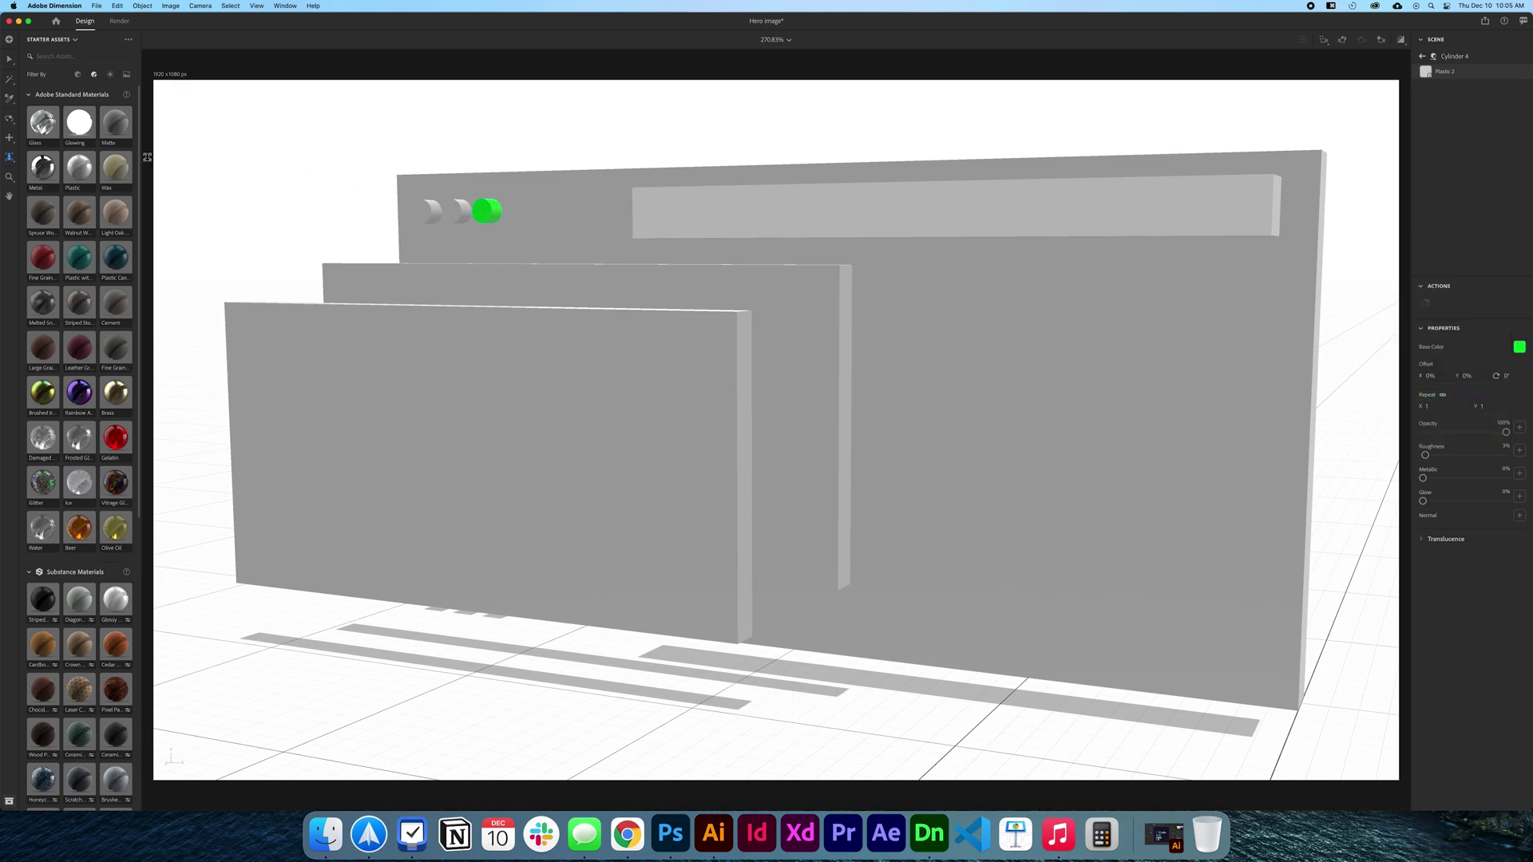
Set the base color of the middle round button to a golden yellow, about F0C216
left_click(462, 212)
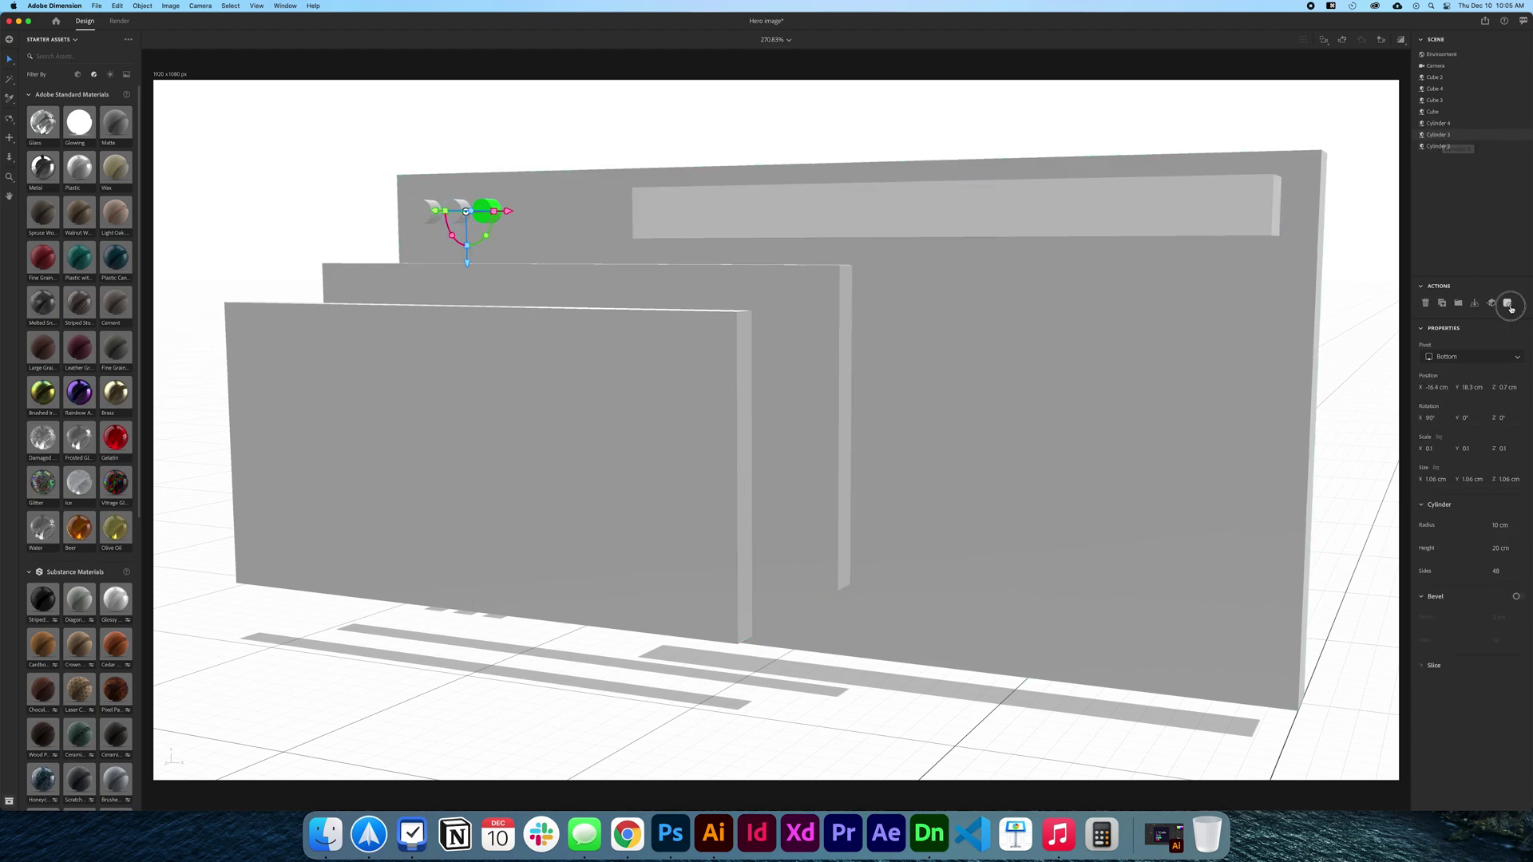
left_click(1522, 135)
left_click(1518, 346)
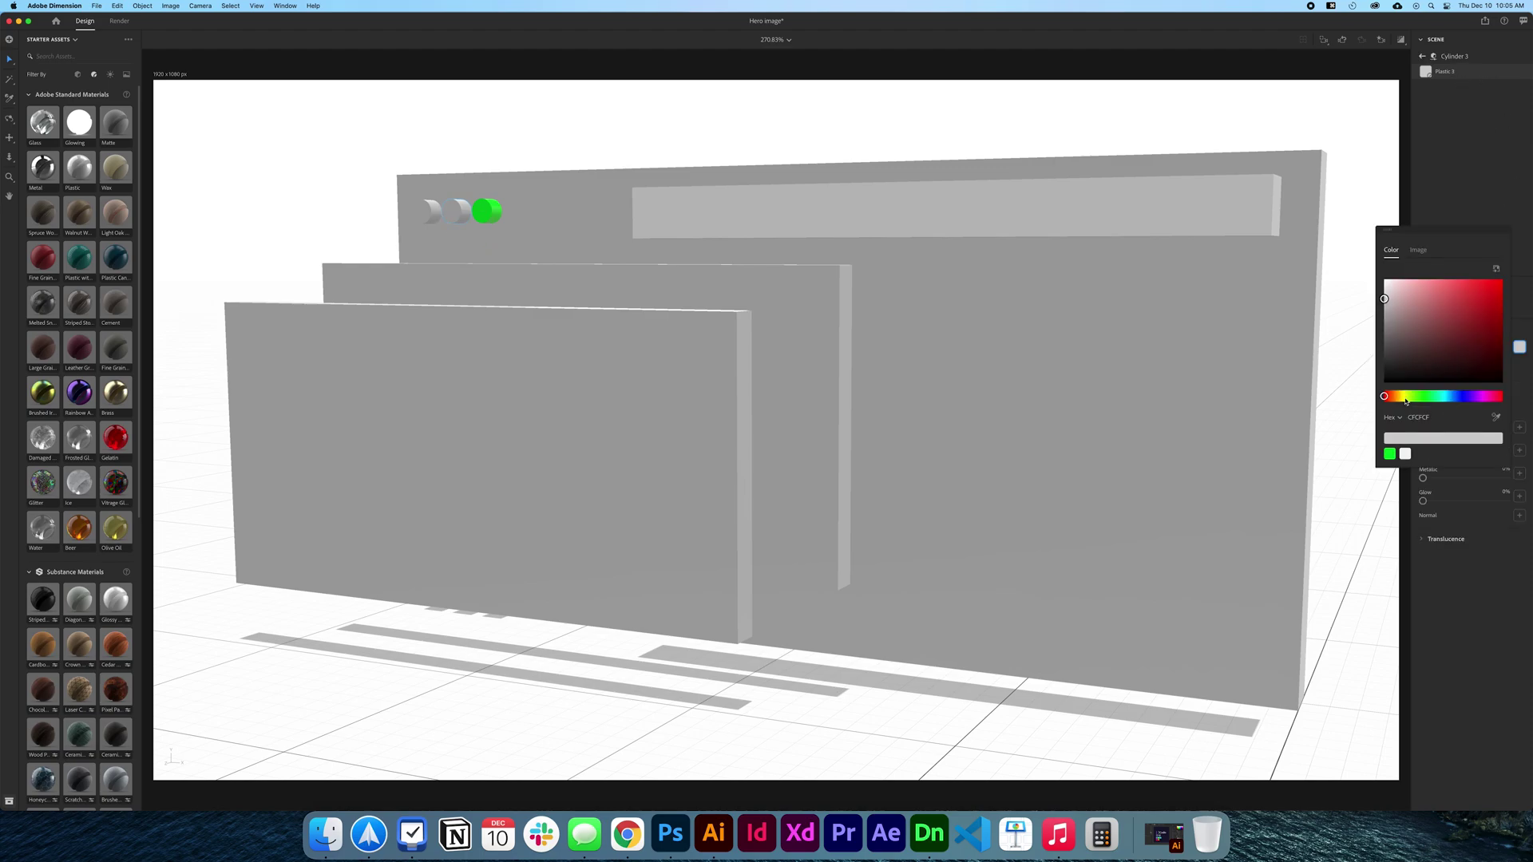
left_click_drag(1407, 396, 1398, 396)
left_click(1492, 285)
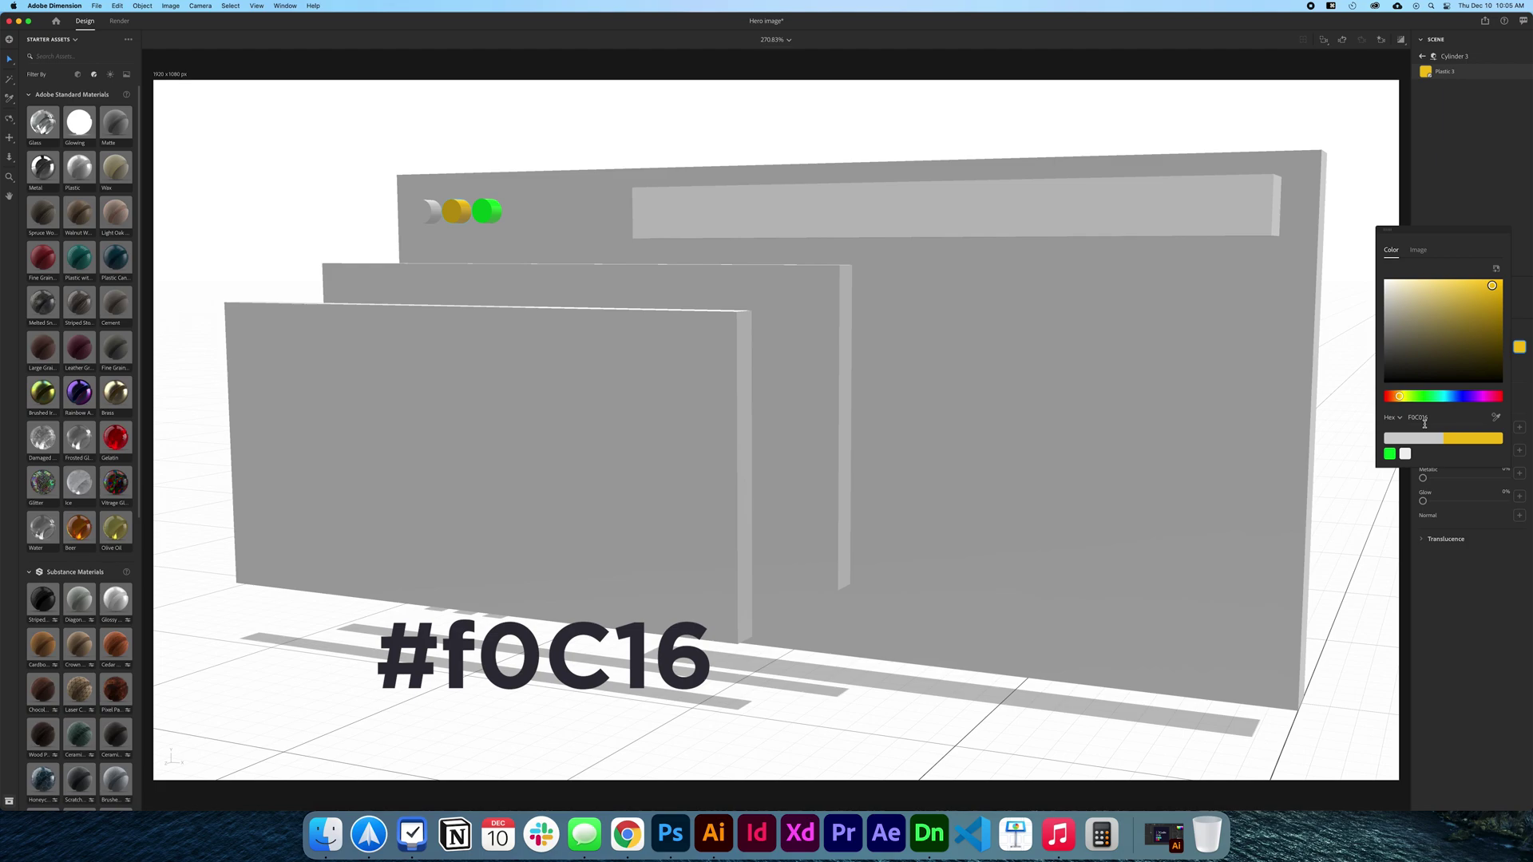
left_click(388, 214)
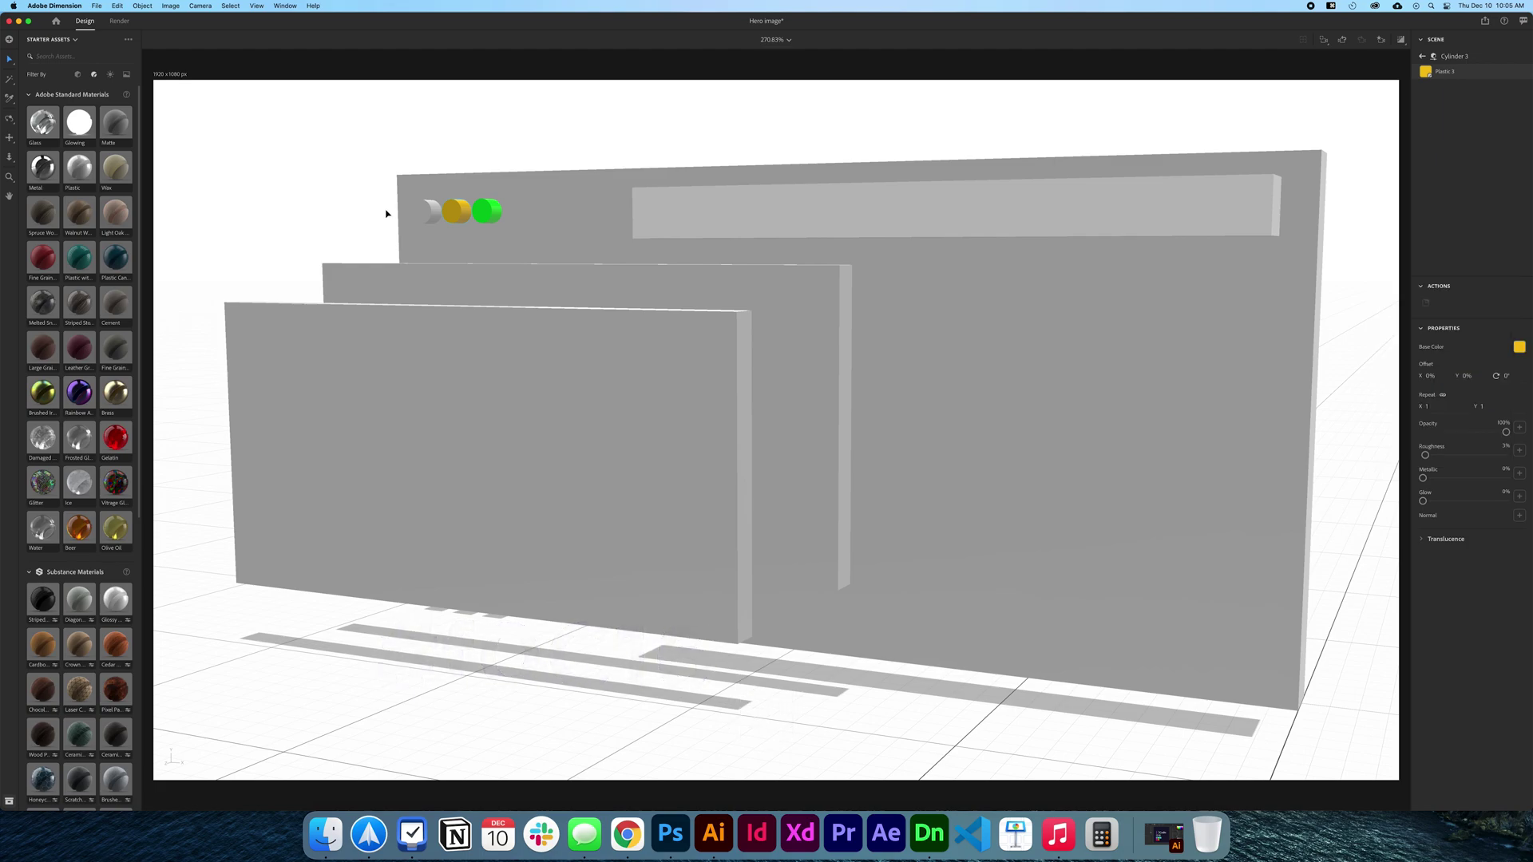
Set the base color of the leftmost round button to a dark red, about C70808
left_click(426, 213)
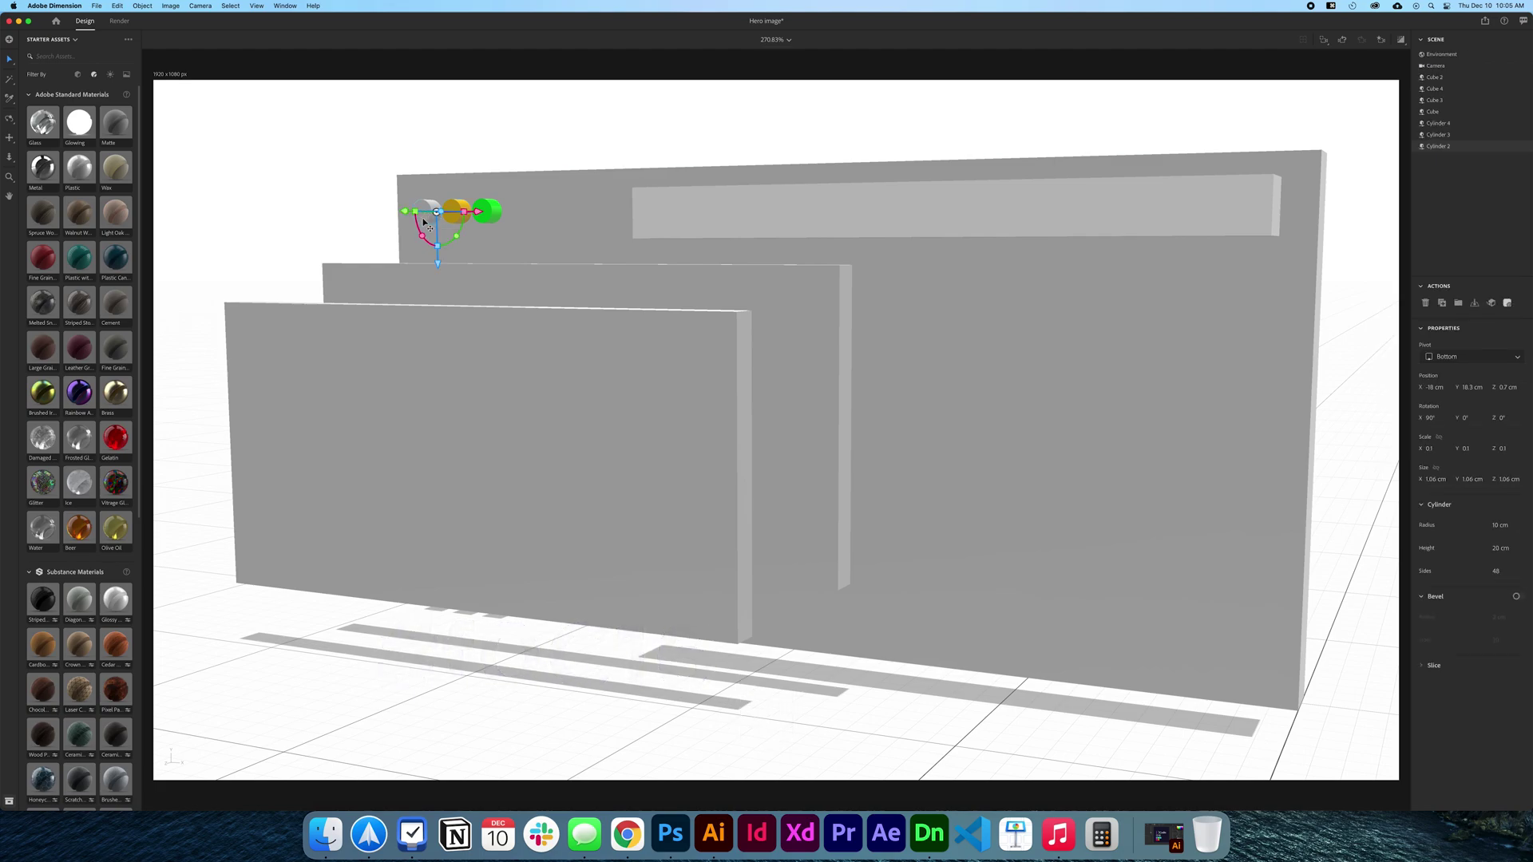
left_click(1506, 304)
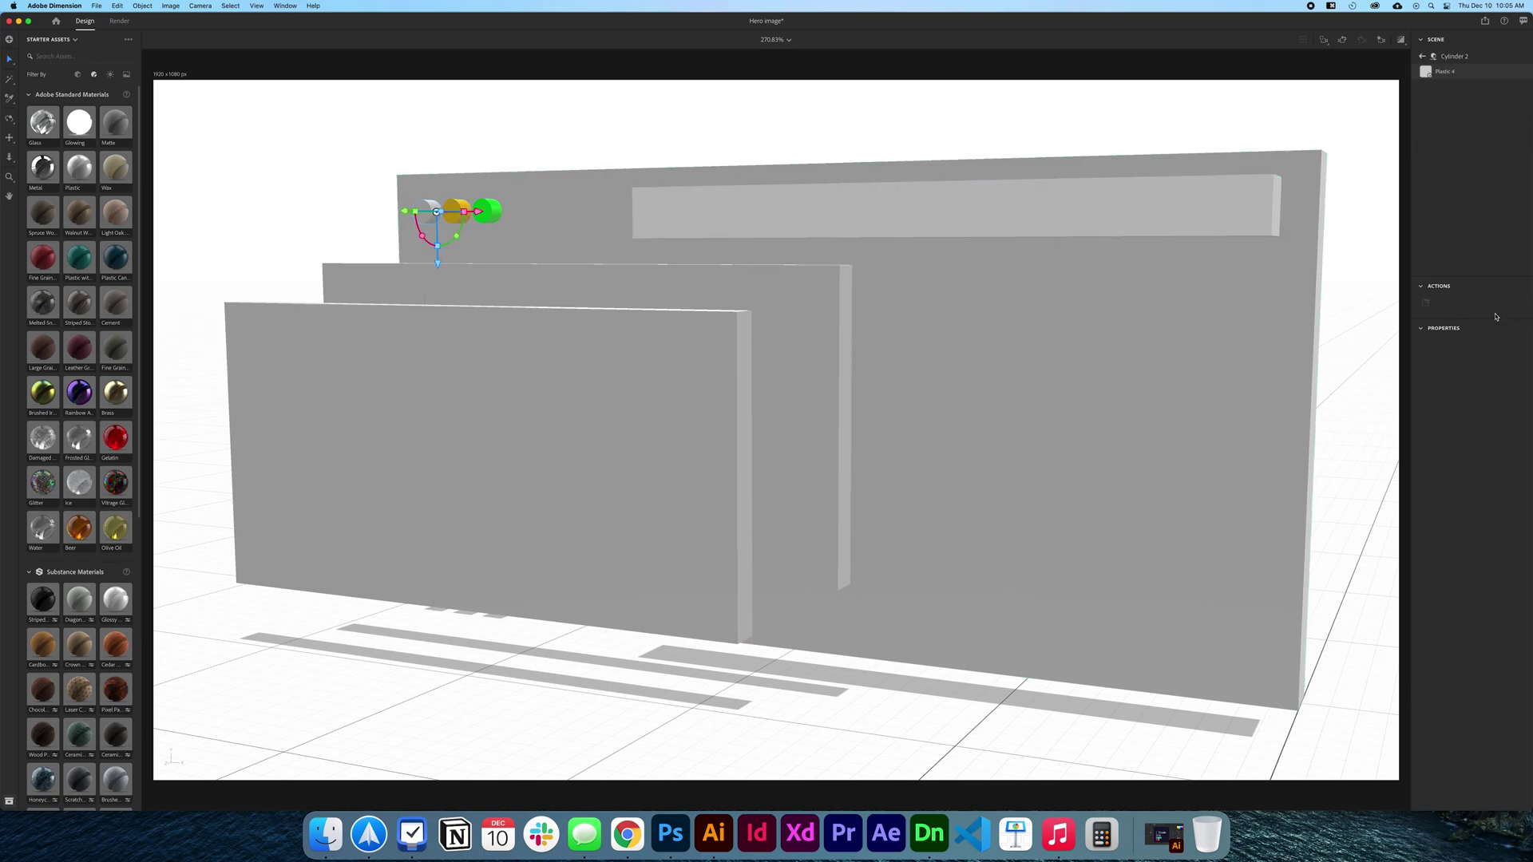
left_click(1519, 347)
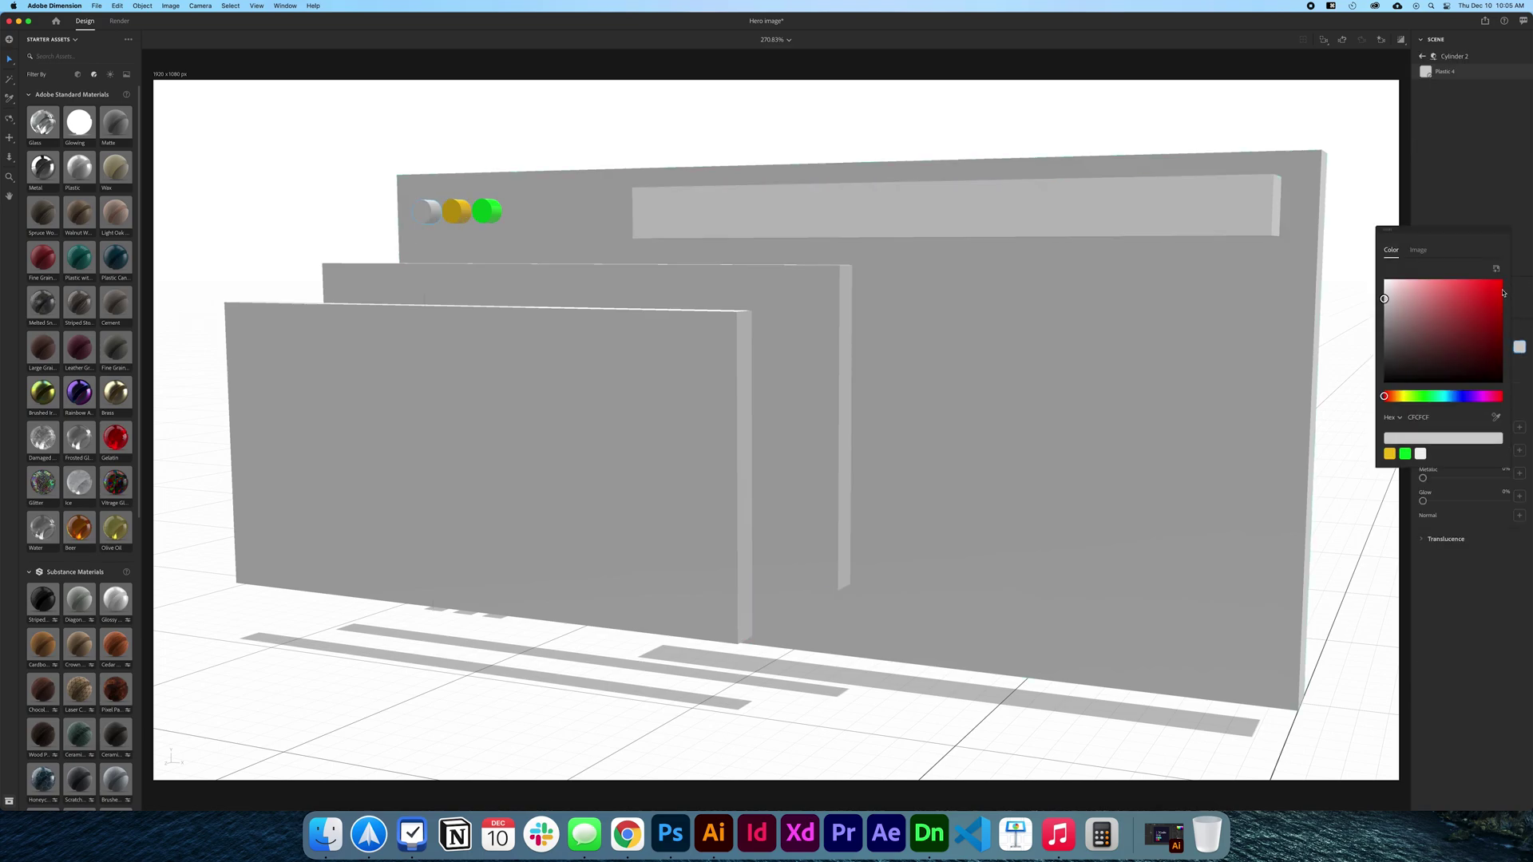
left_click_drag(1503, 293, 1498, 302)
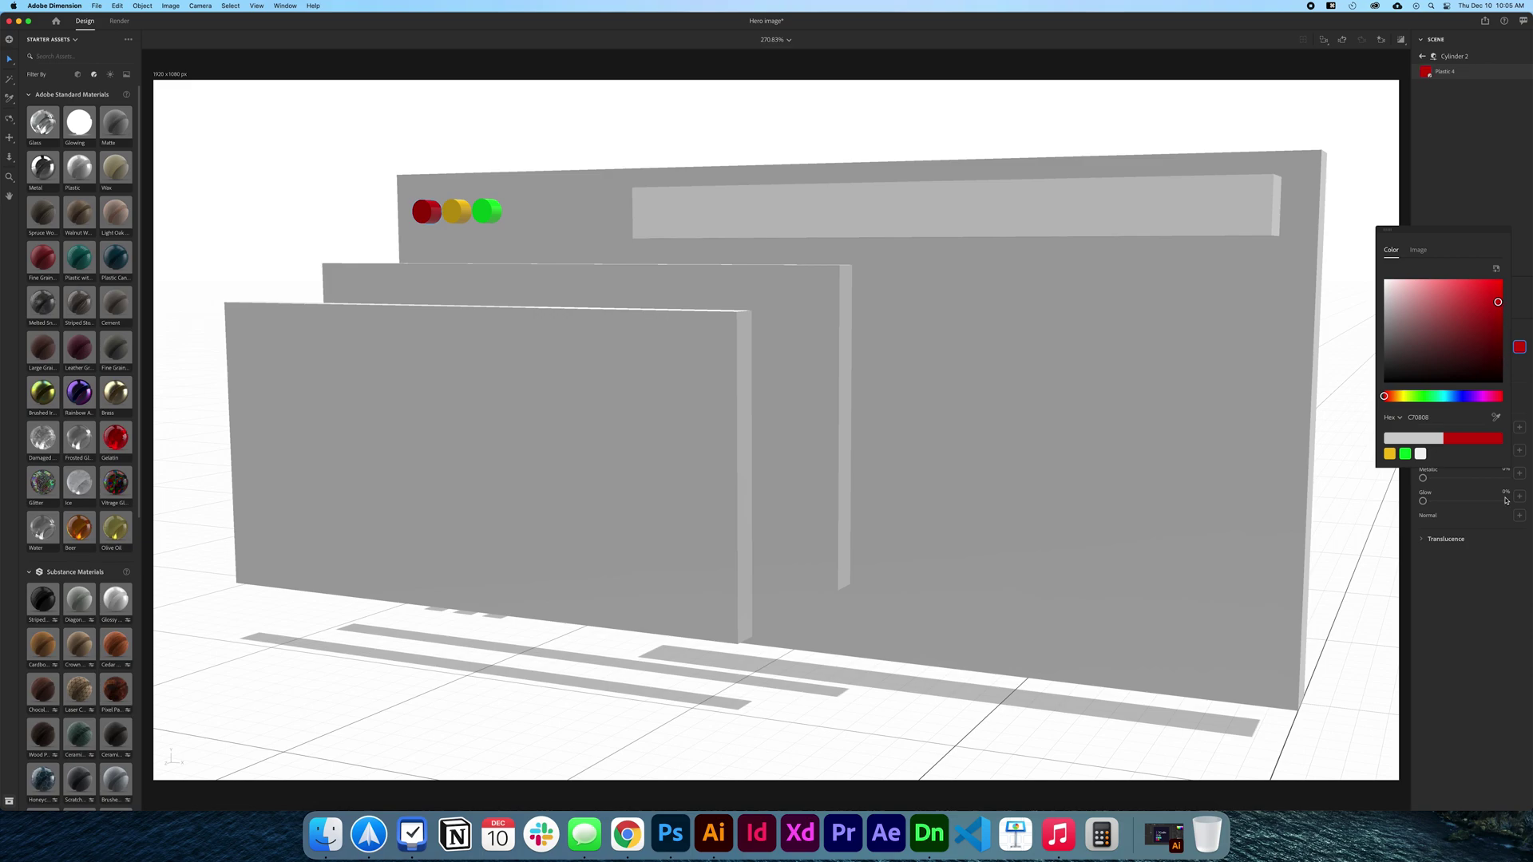
Set the large slab's base color to a light grey slightly darker than the bar, about DEDCDC
left_click(1185, 484)
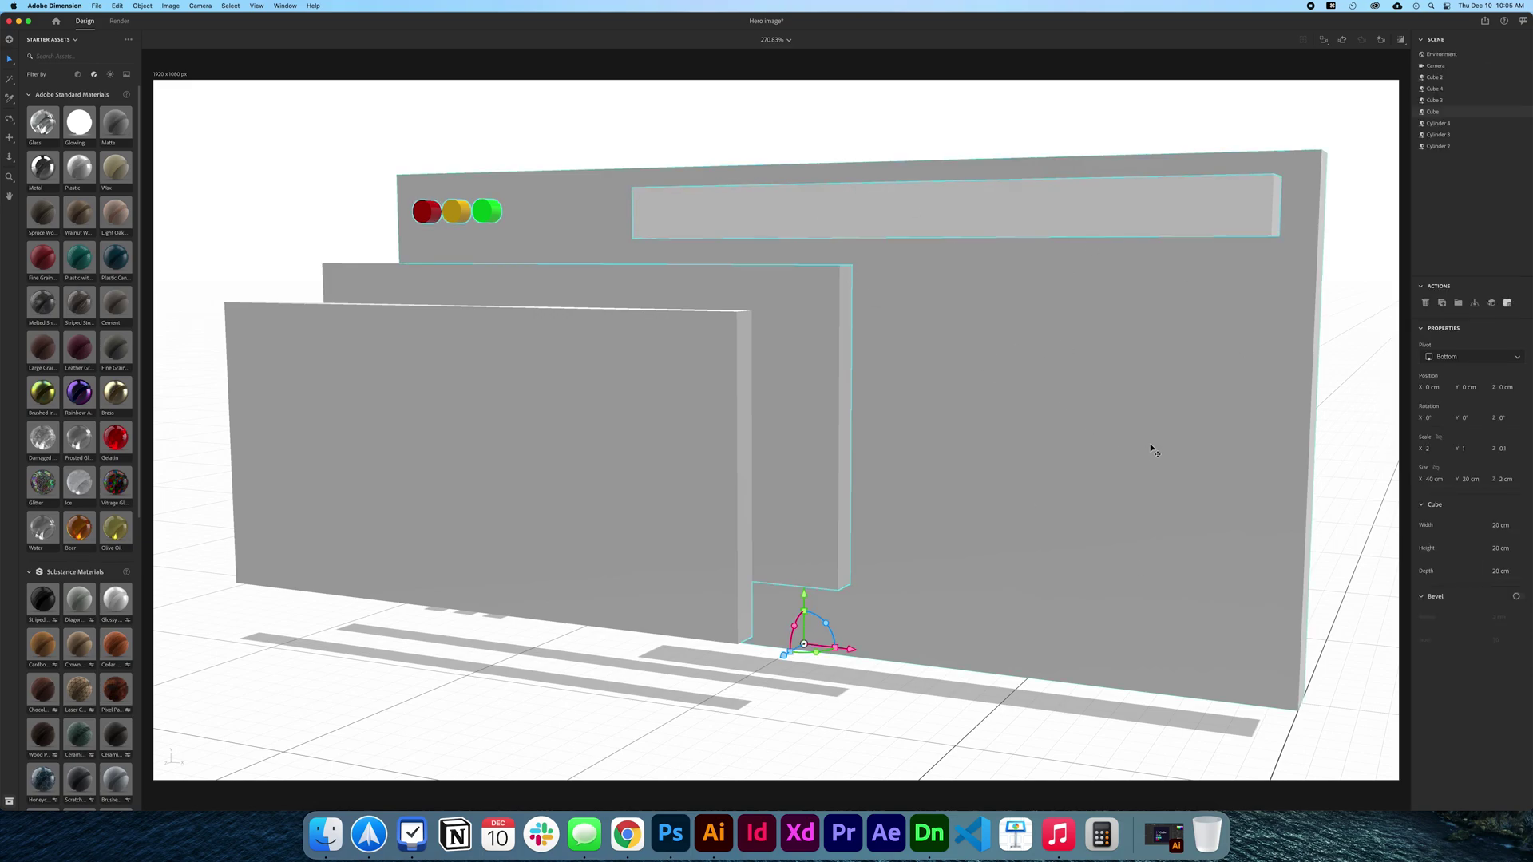
left_click(1505, 307)
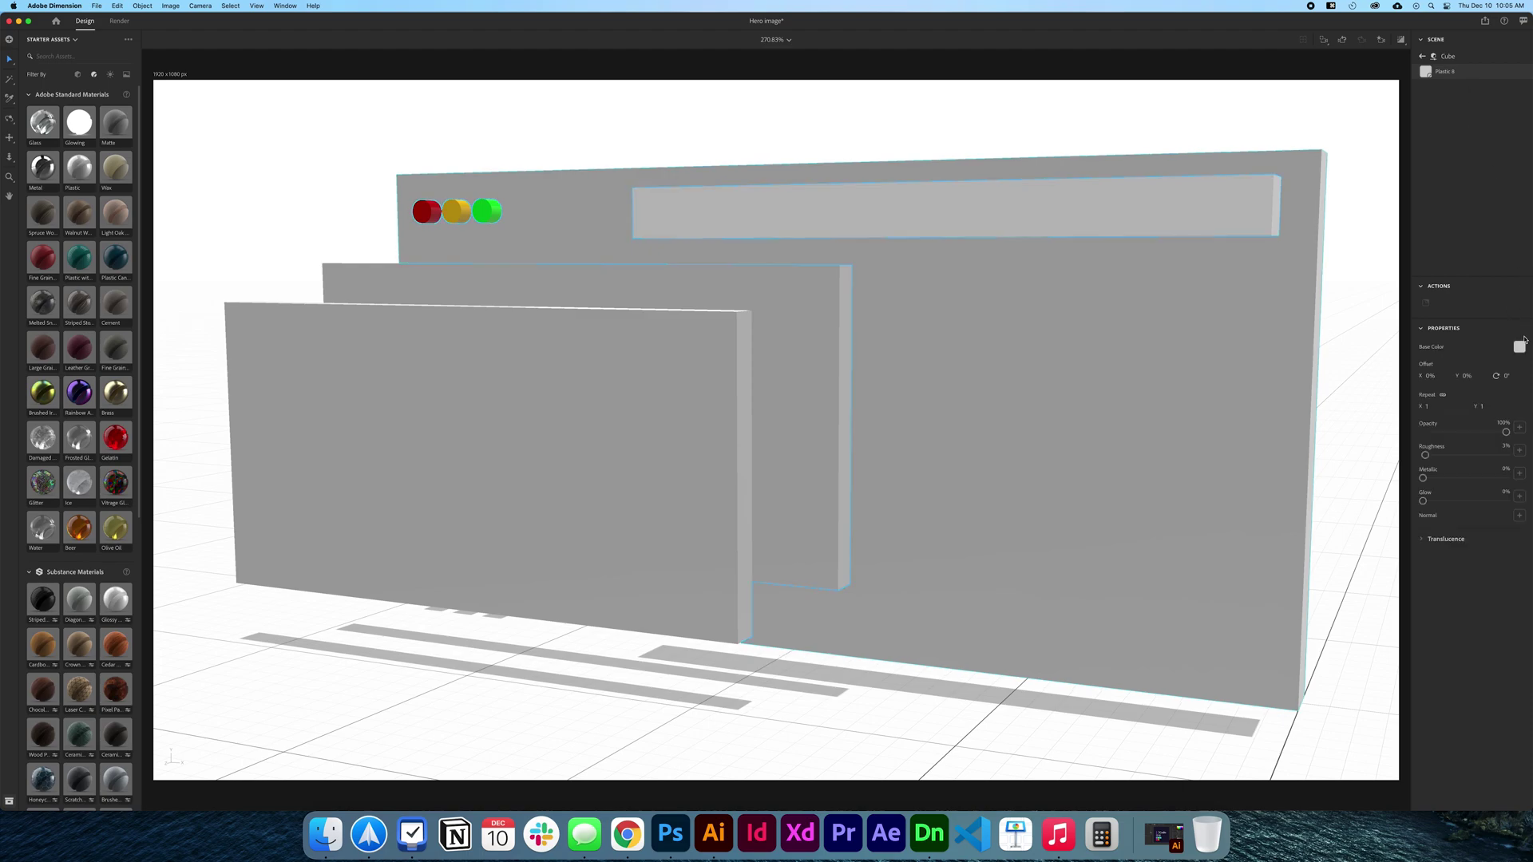
left_click(1518, 347)
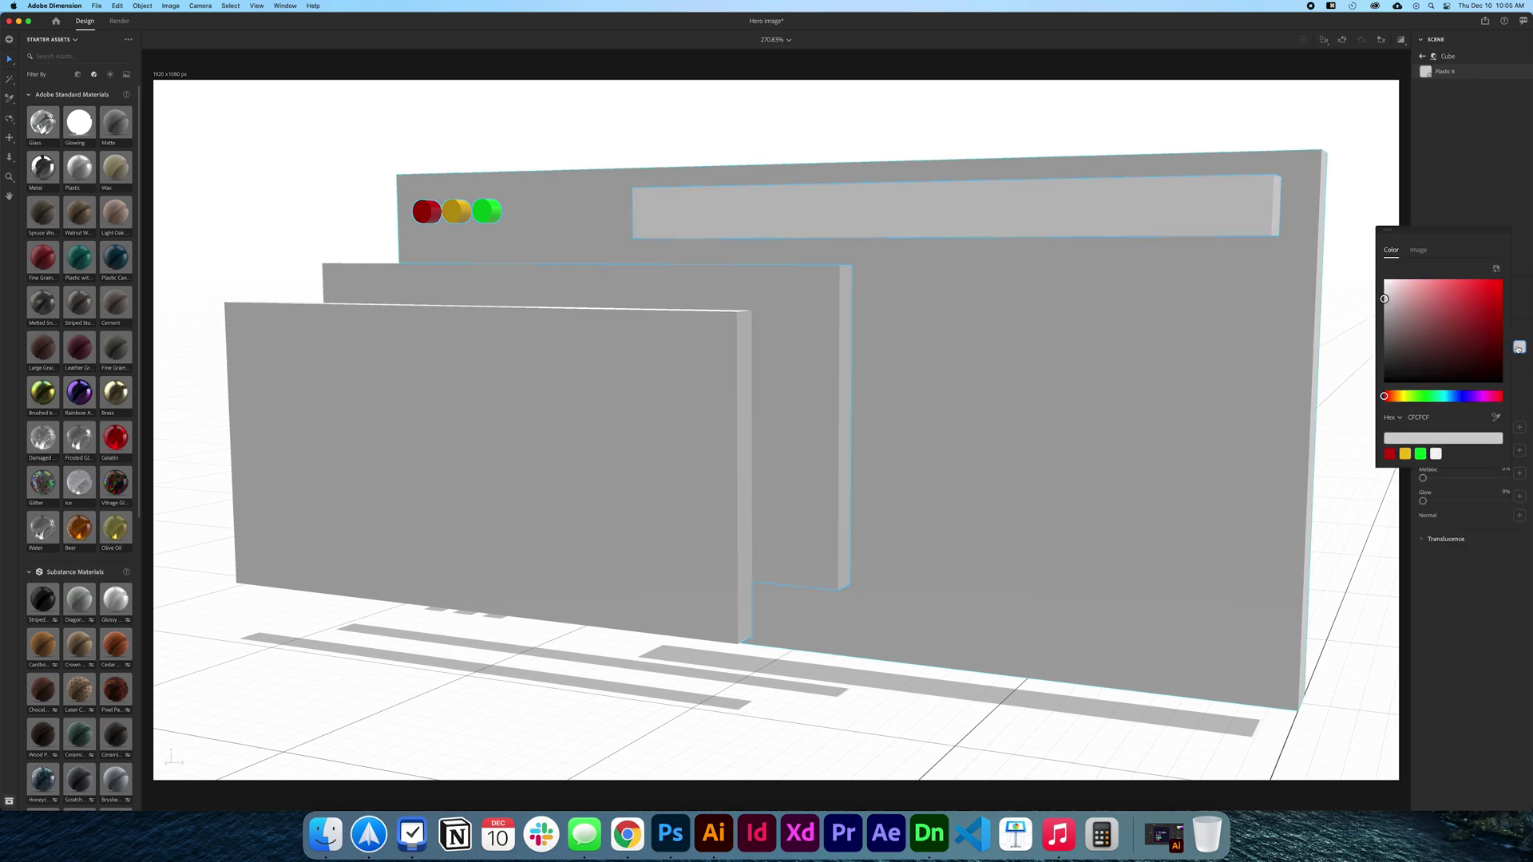
left_click(1440, 420)
left_click(1436, 453)
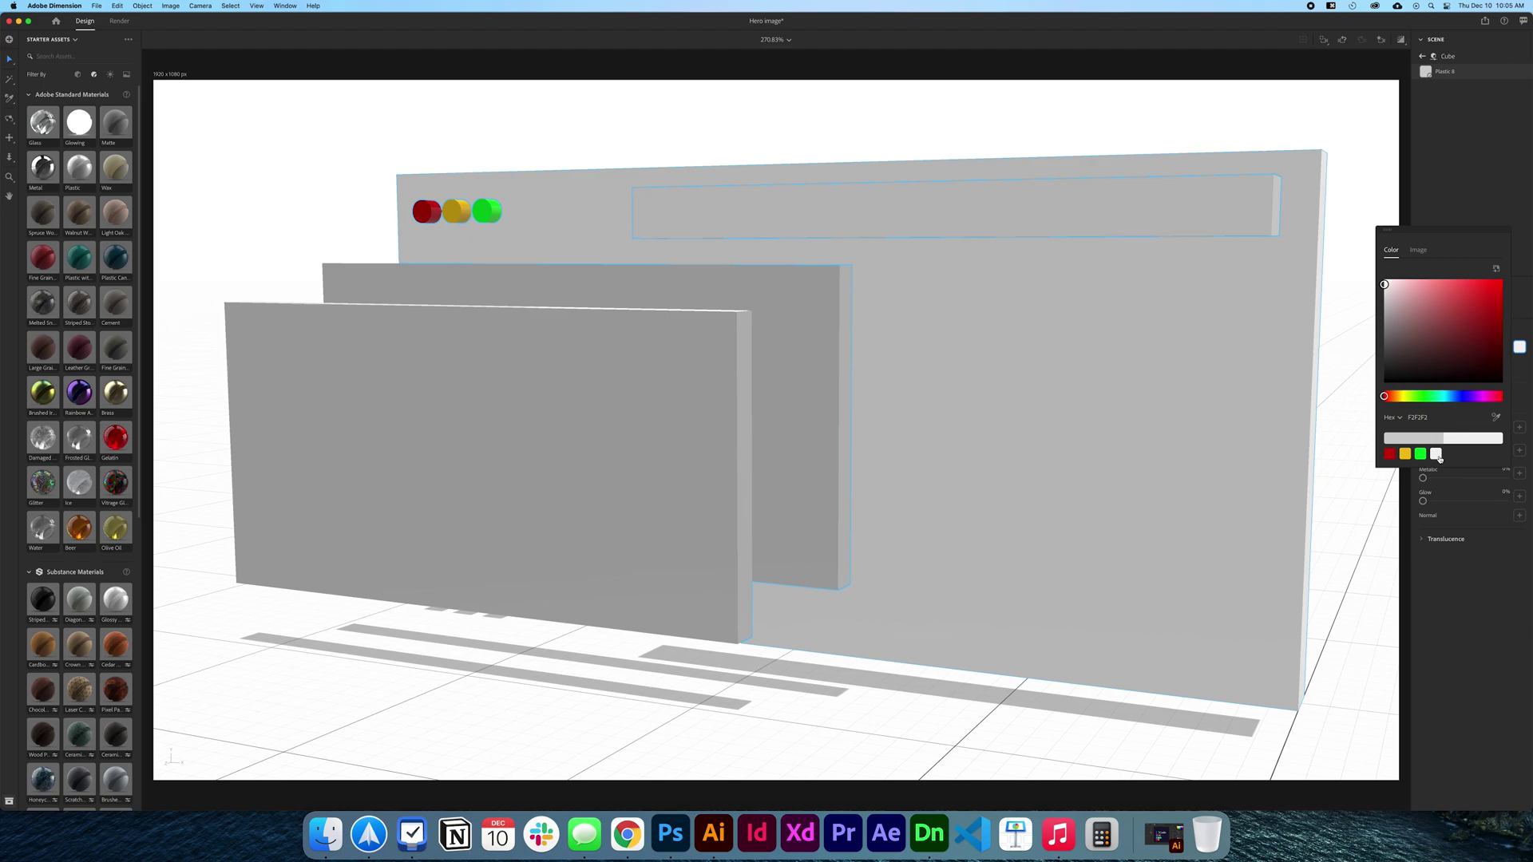
left_click_drag(1386, 287, 1386, 293)
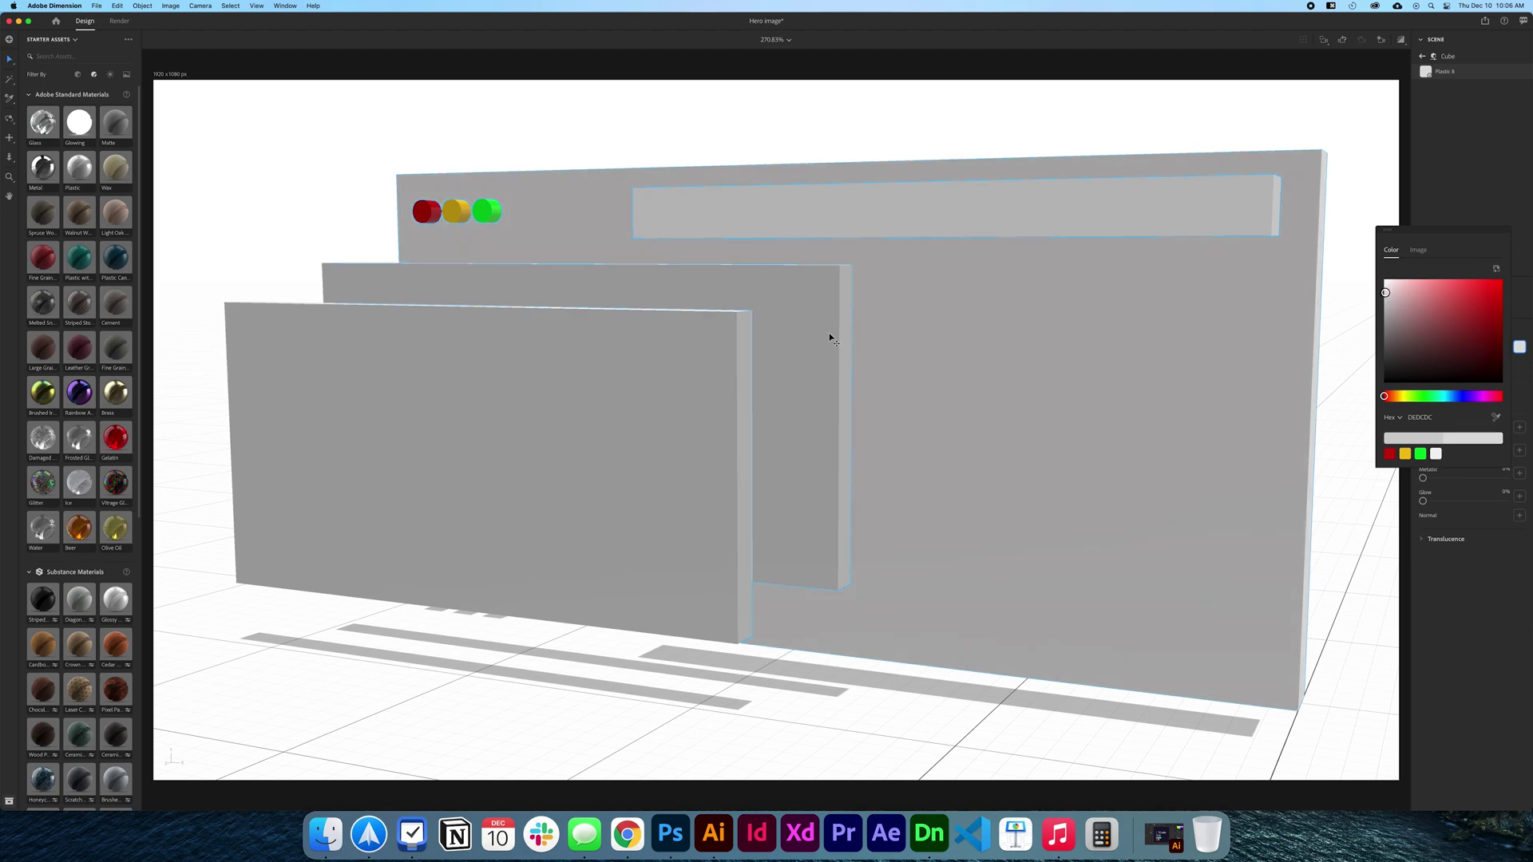
Set the base color of the rear floating panel to orange, hex FF7F00
left_click(830, 375)
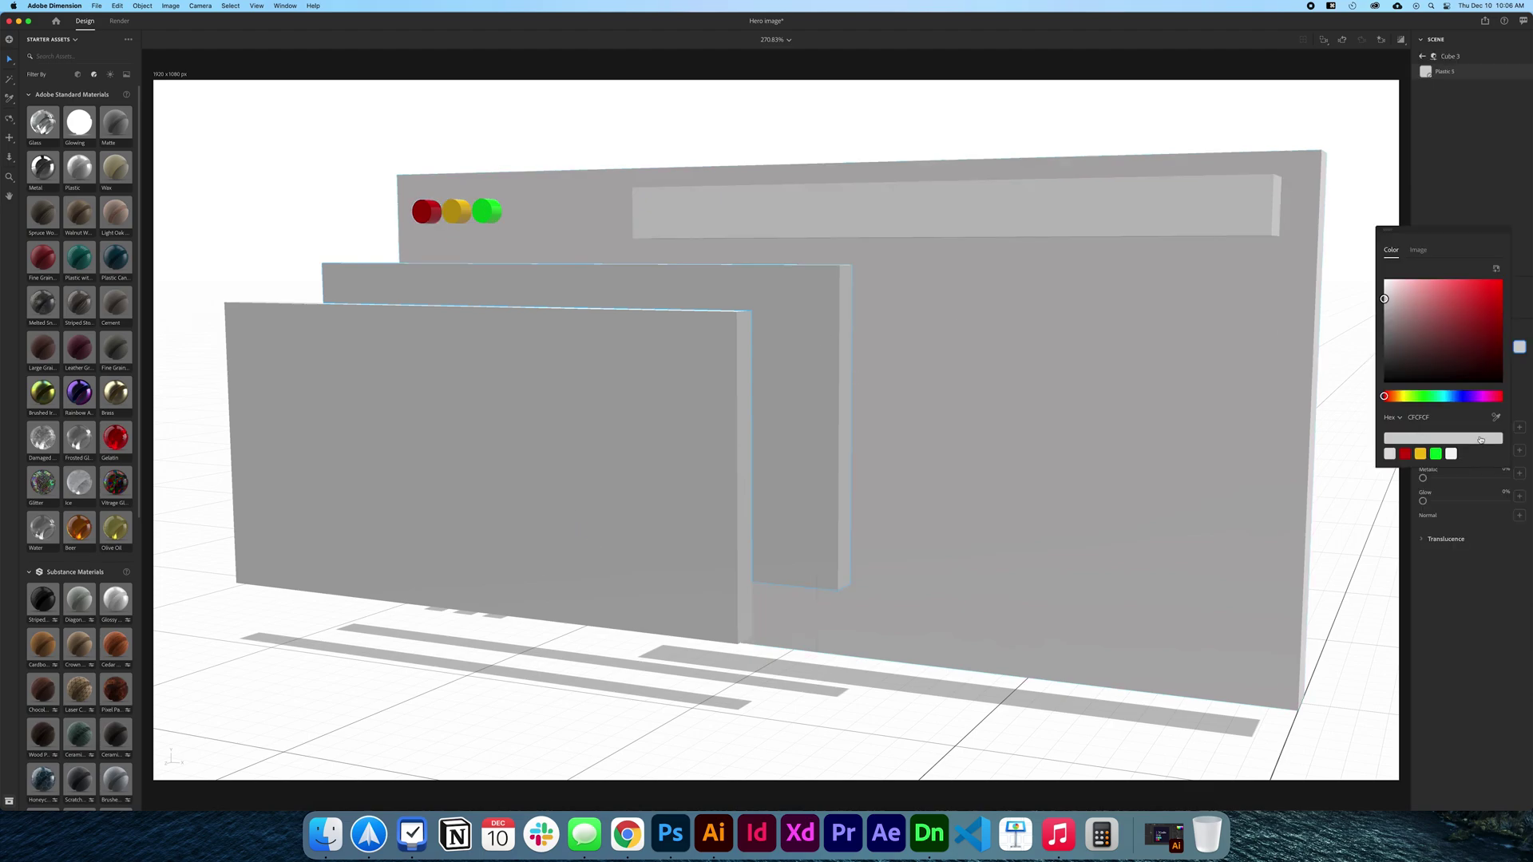
key("BackSpace")
key("BackSpace")
key("BackSpace")
key("BackSpace")
key("BackSpace")
key("BackSpace")
type("ff")
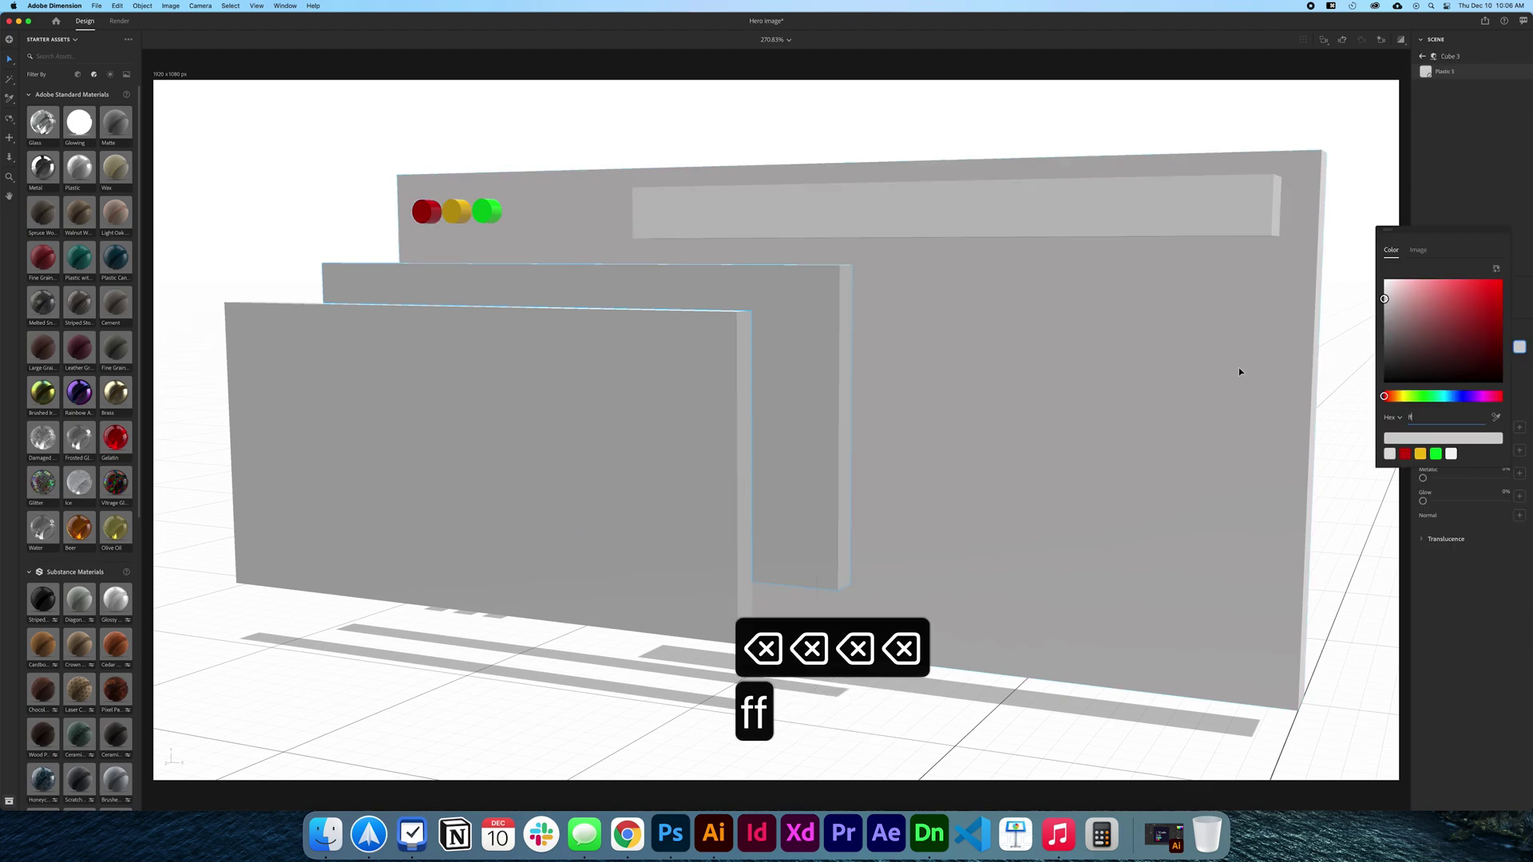
type("7f00")
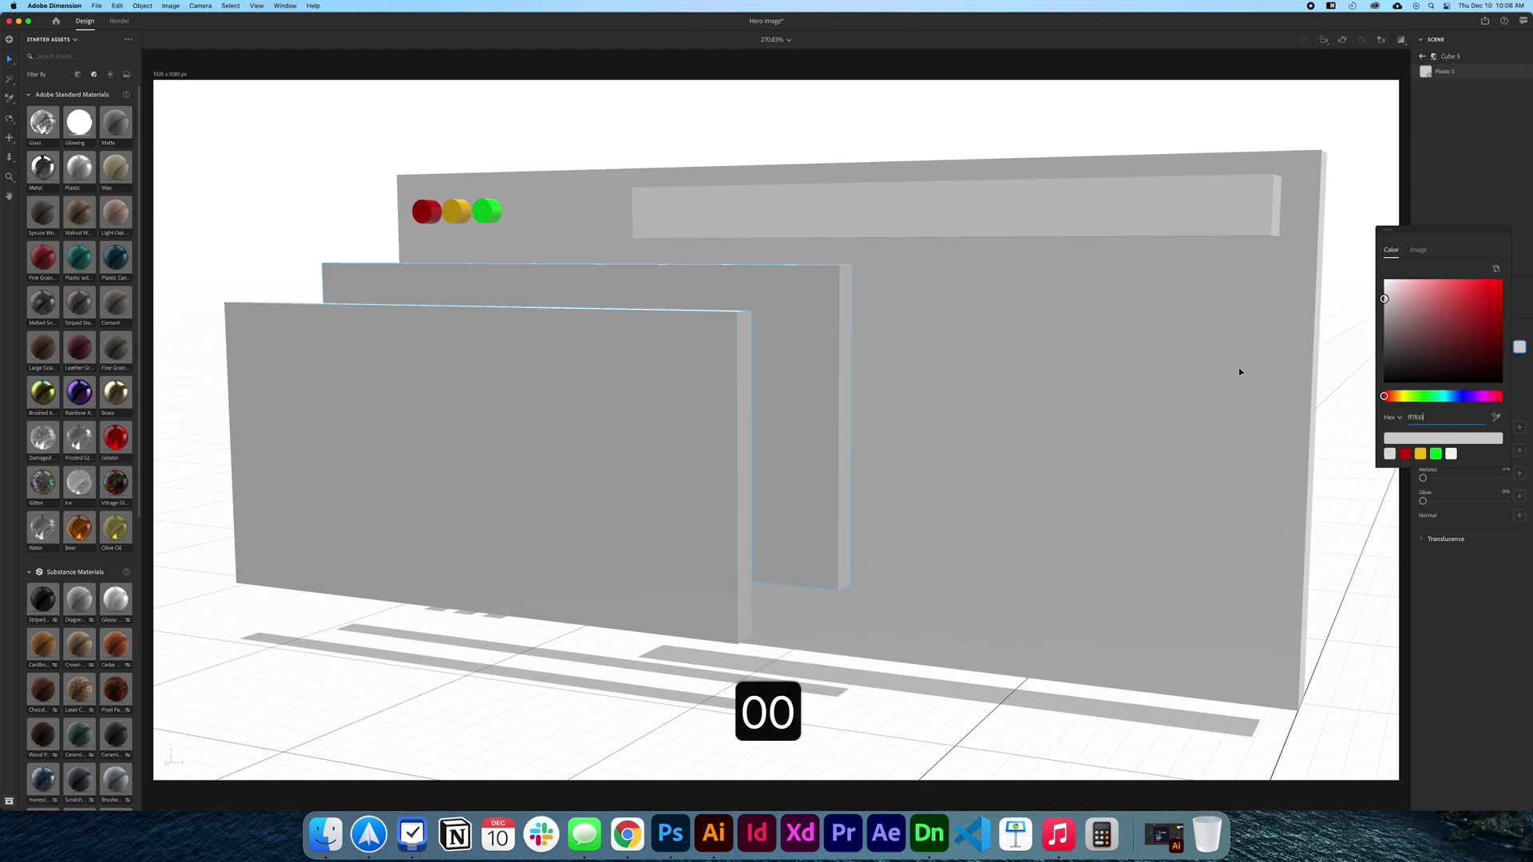
key("Return")
Set the large slab's base color to a bright blue by entering a new hex value
left_click(691, 505)
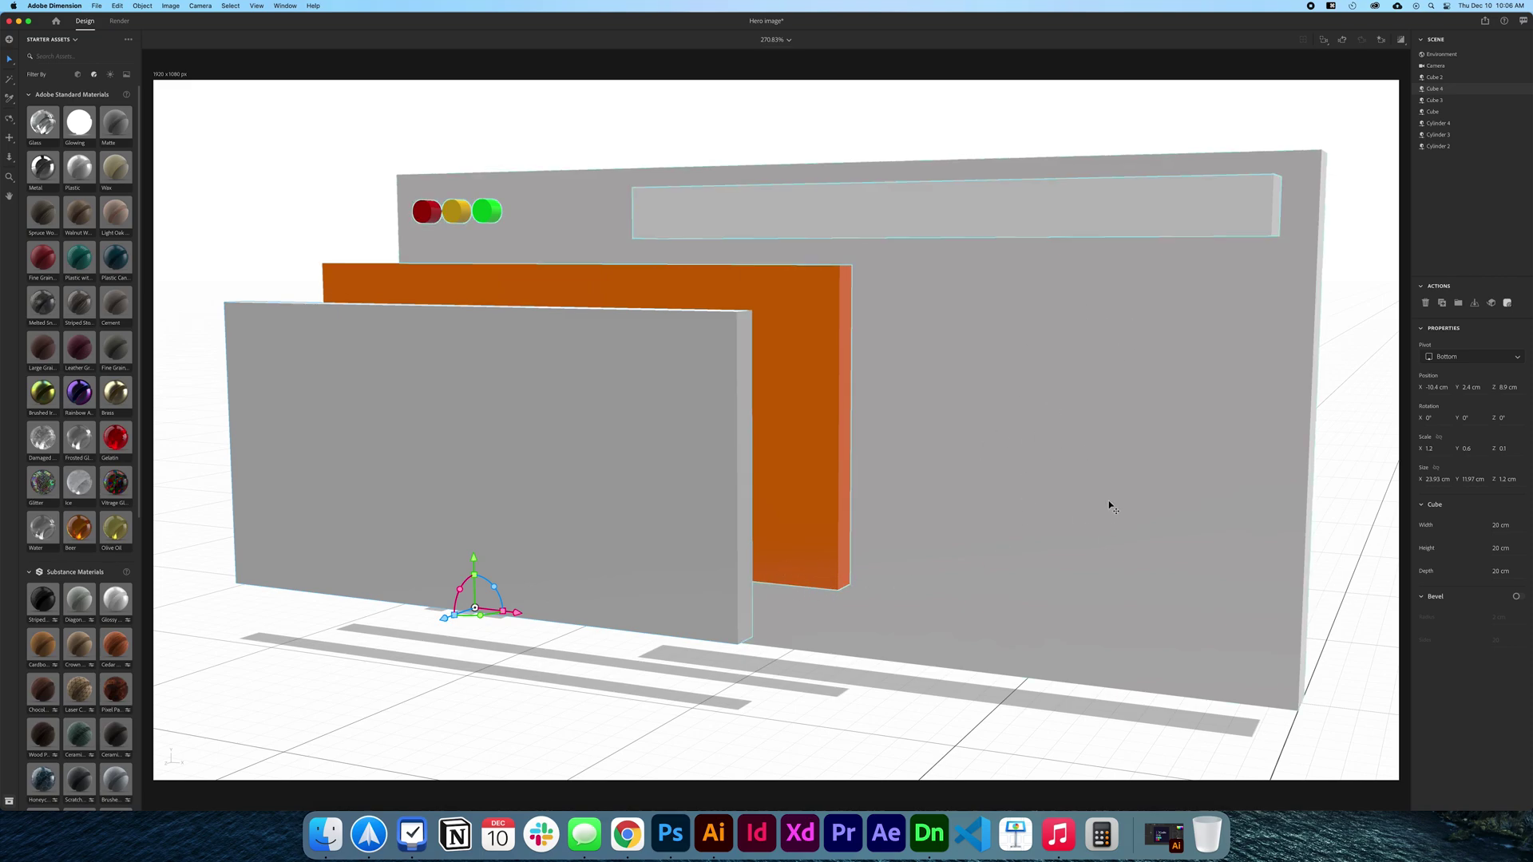
left_click(1255, 400)
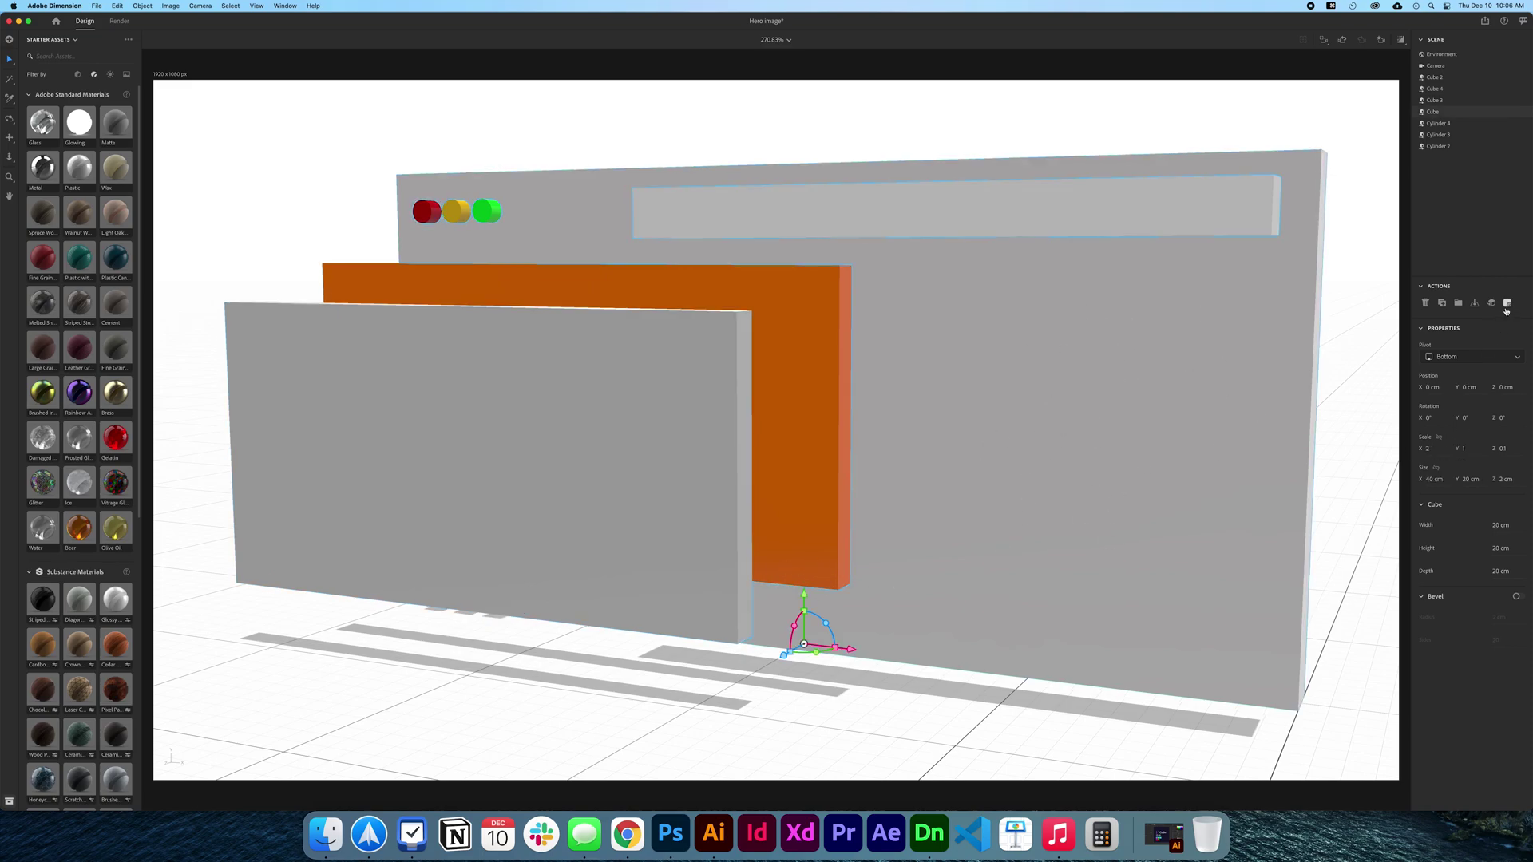
left_click(1507, 304)
left_click(1519, 347)
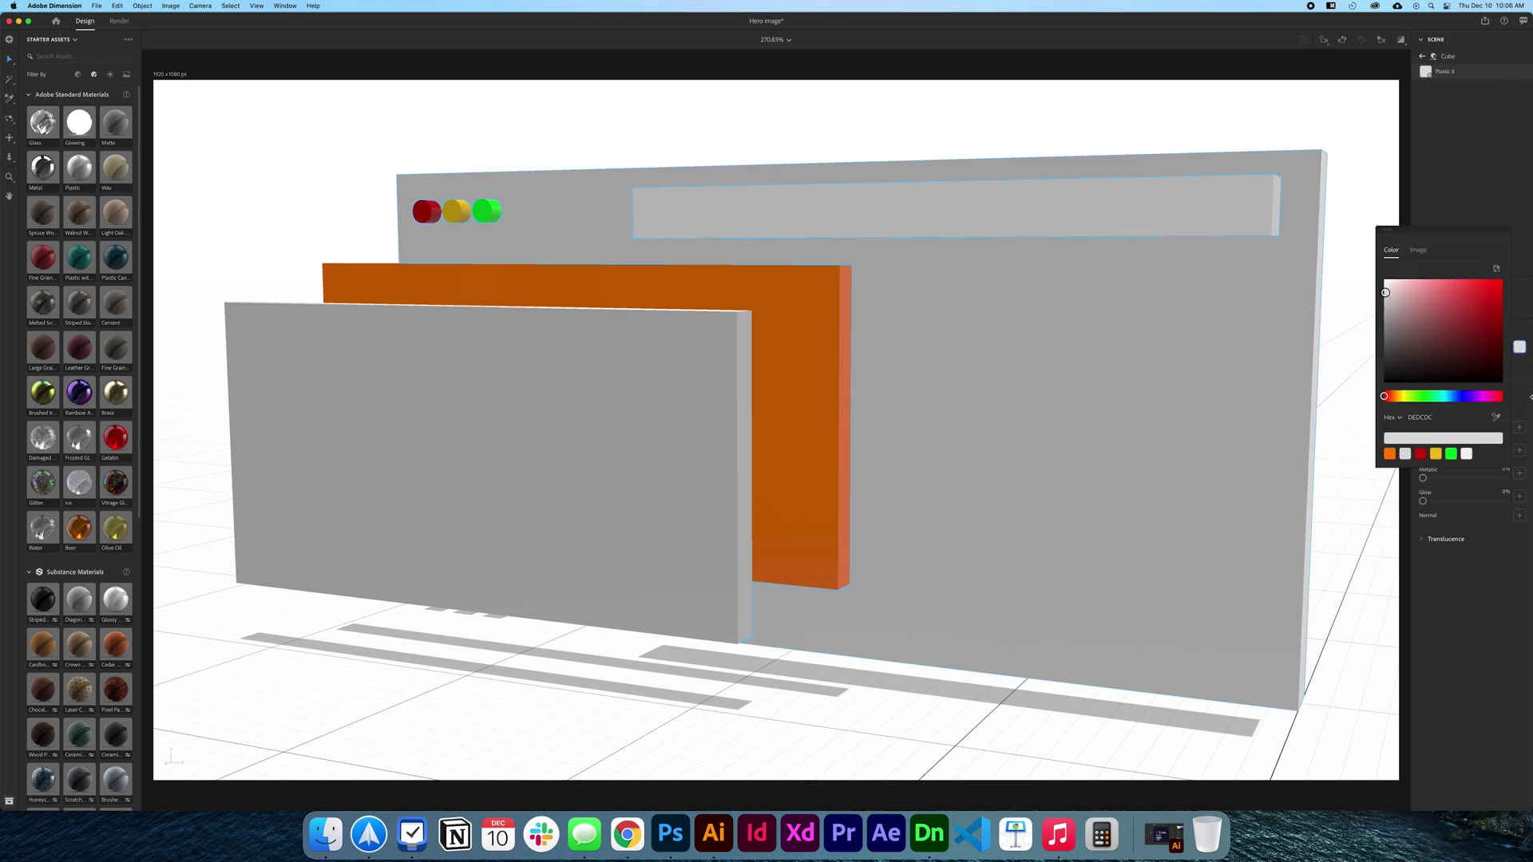
left_click(1425, 419)
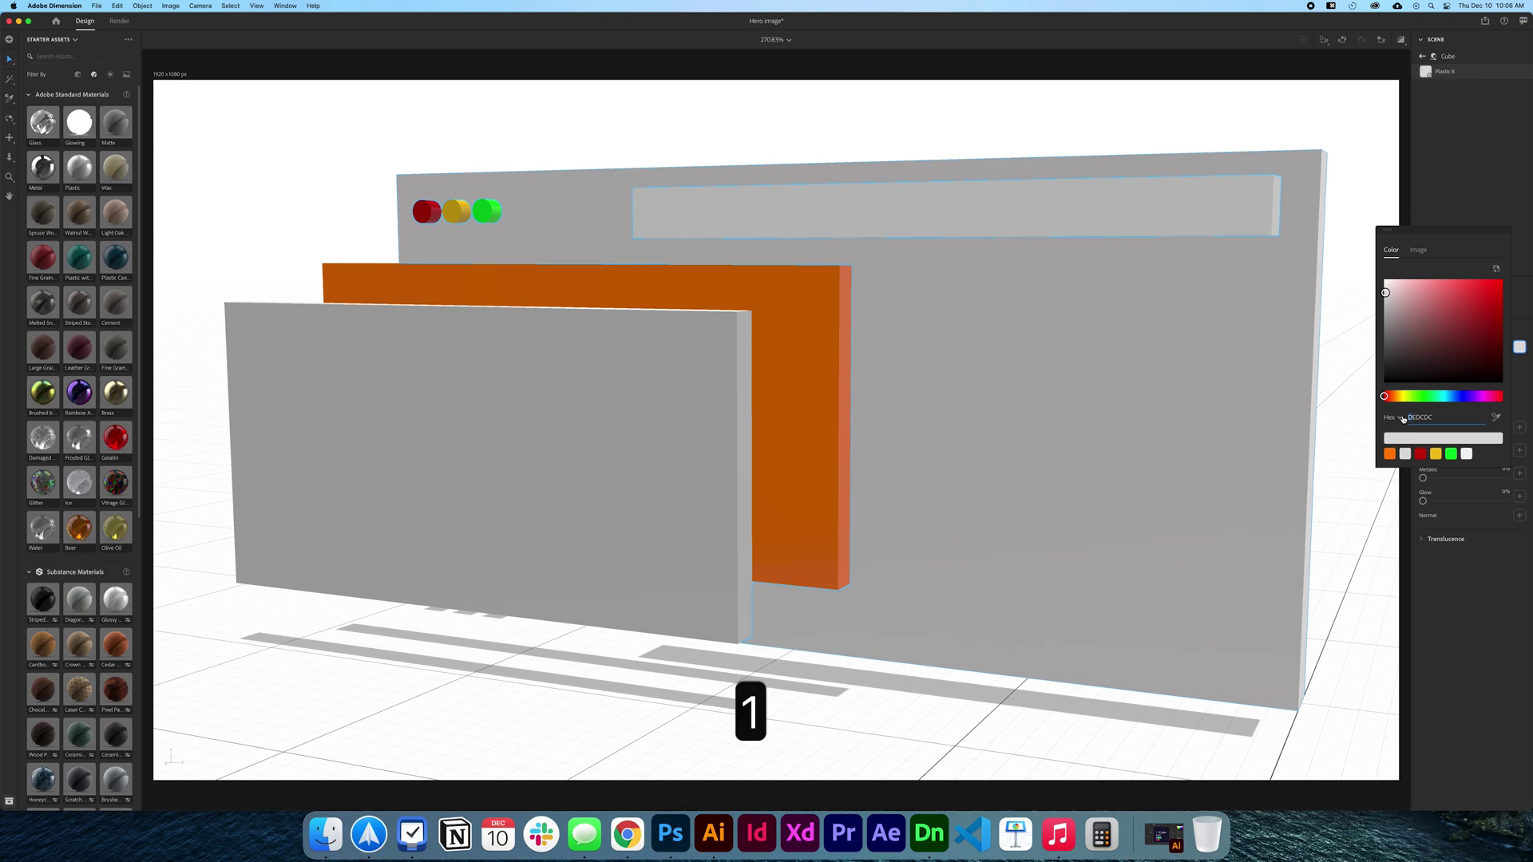
type("00")
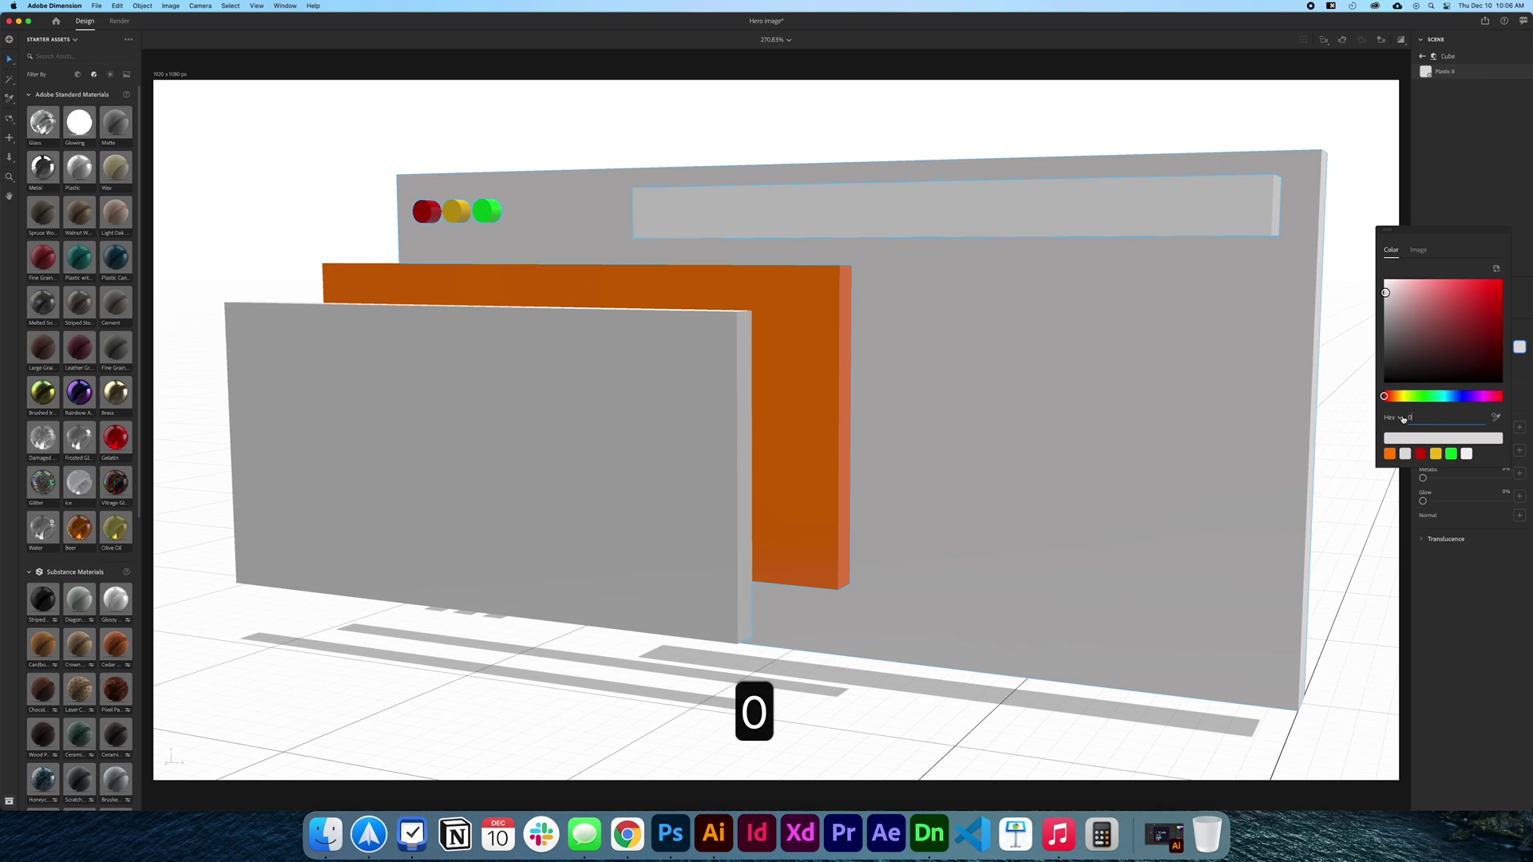
type("77")
key("Return")
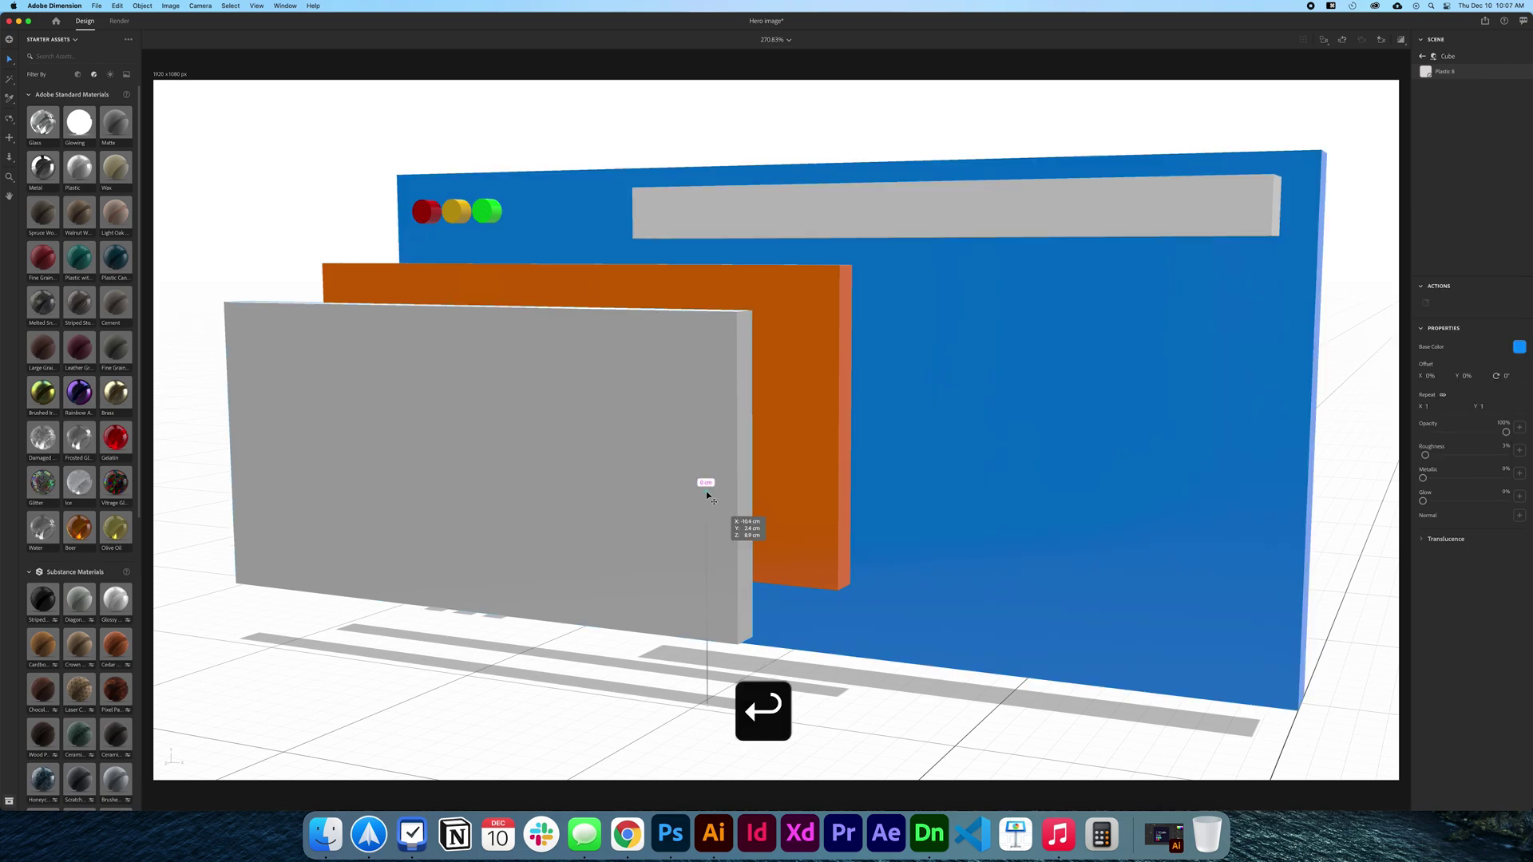
Set the front floating panel's base color to the orange already used on the rear panel, FF7F00
left_click(644, 530)
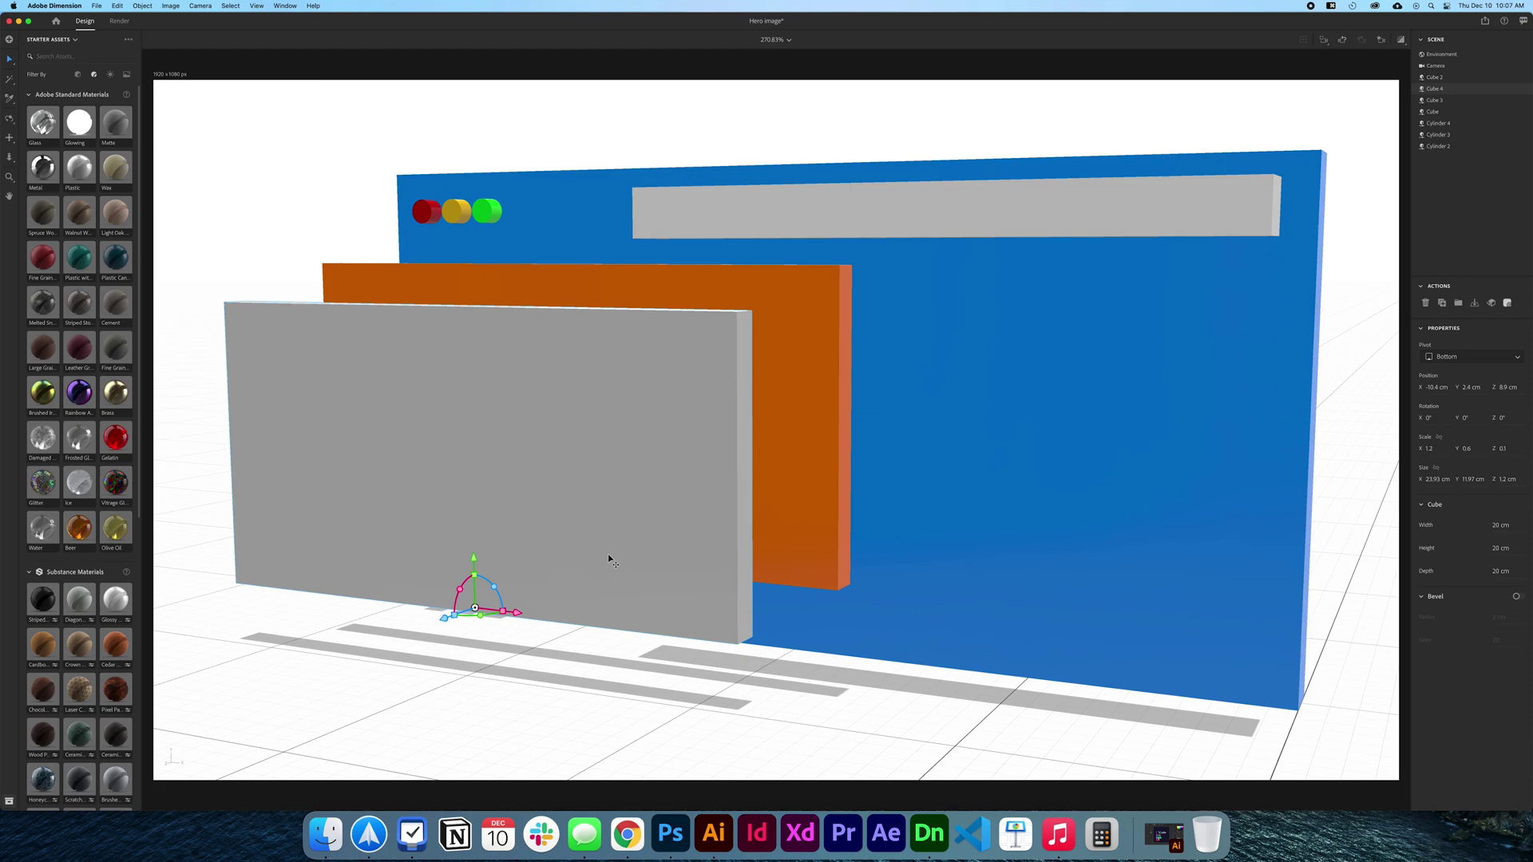
left_click(794, 444)
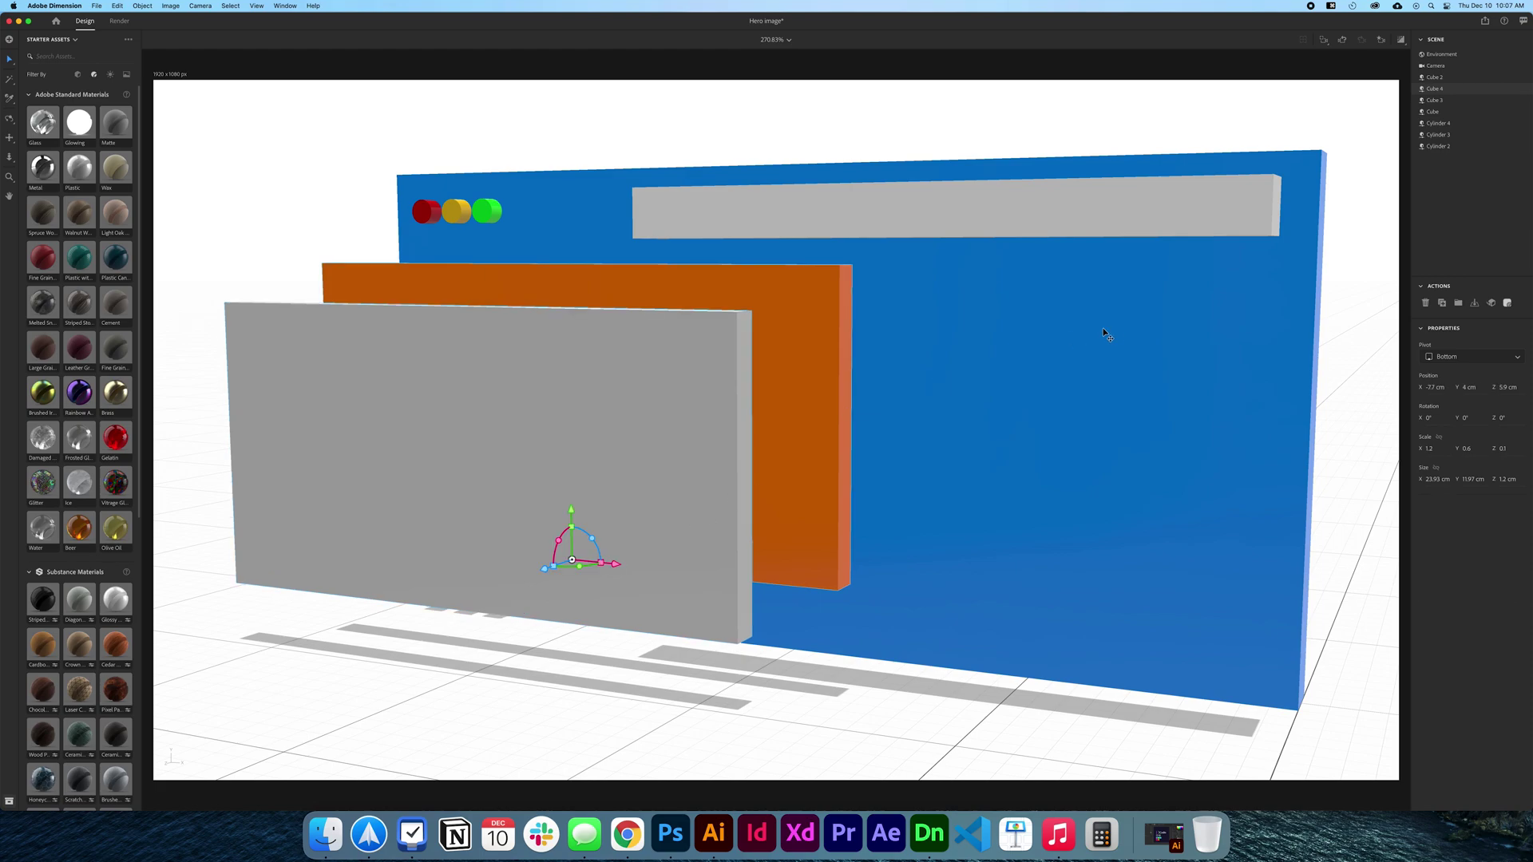
left_click(616, 575)
left_click(1507, 302)
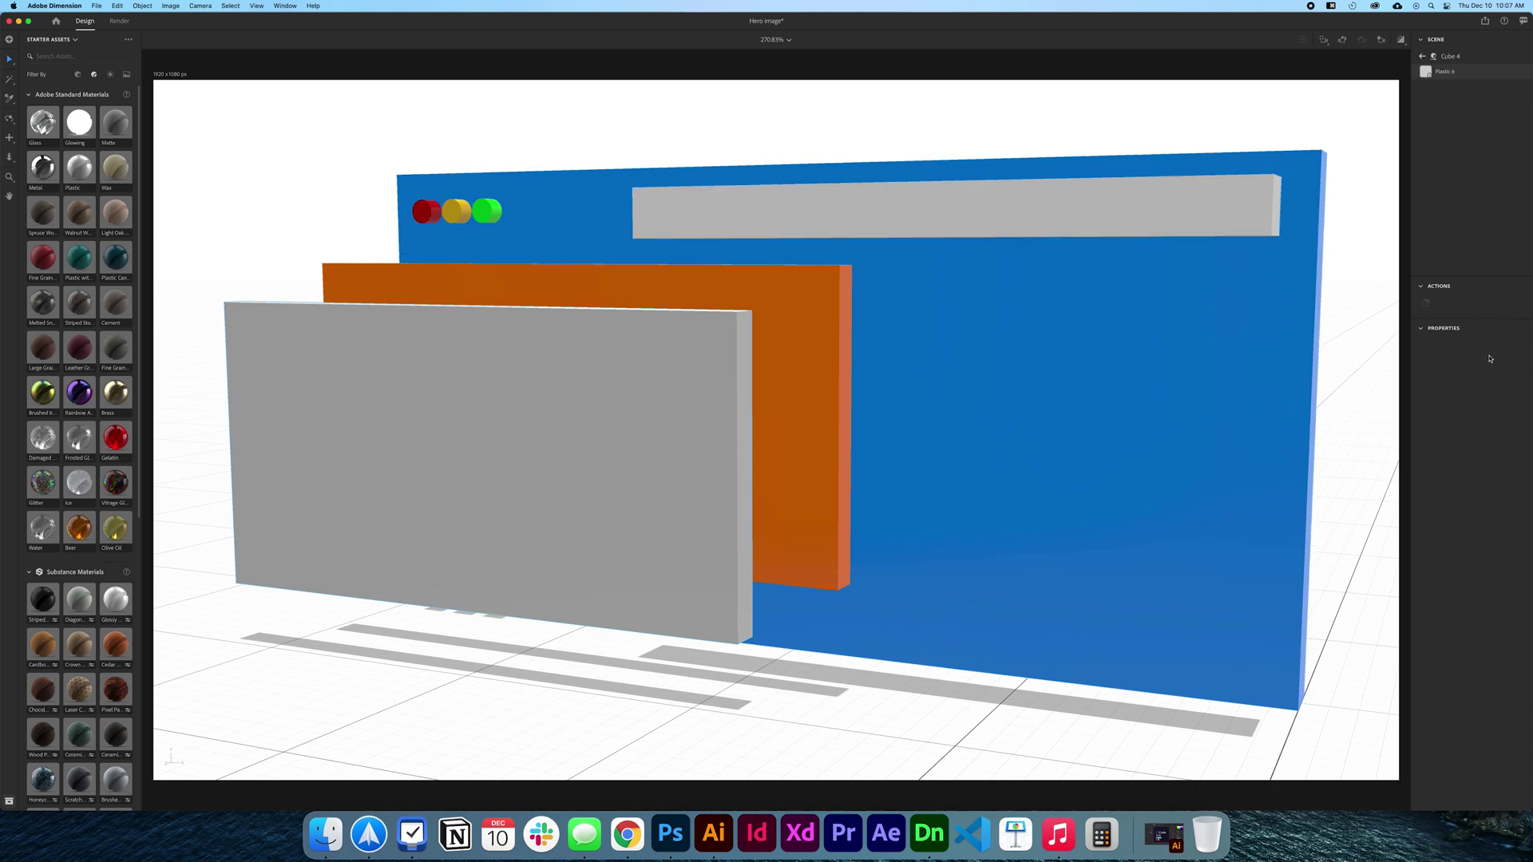
left_click(1519, 347)
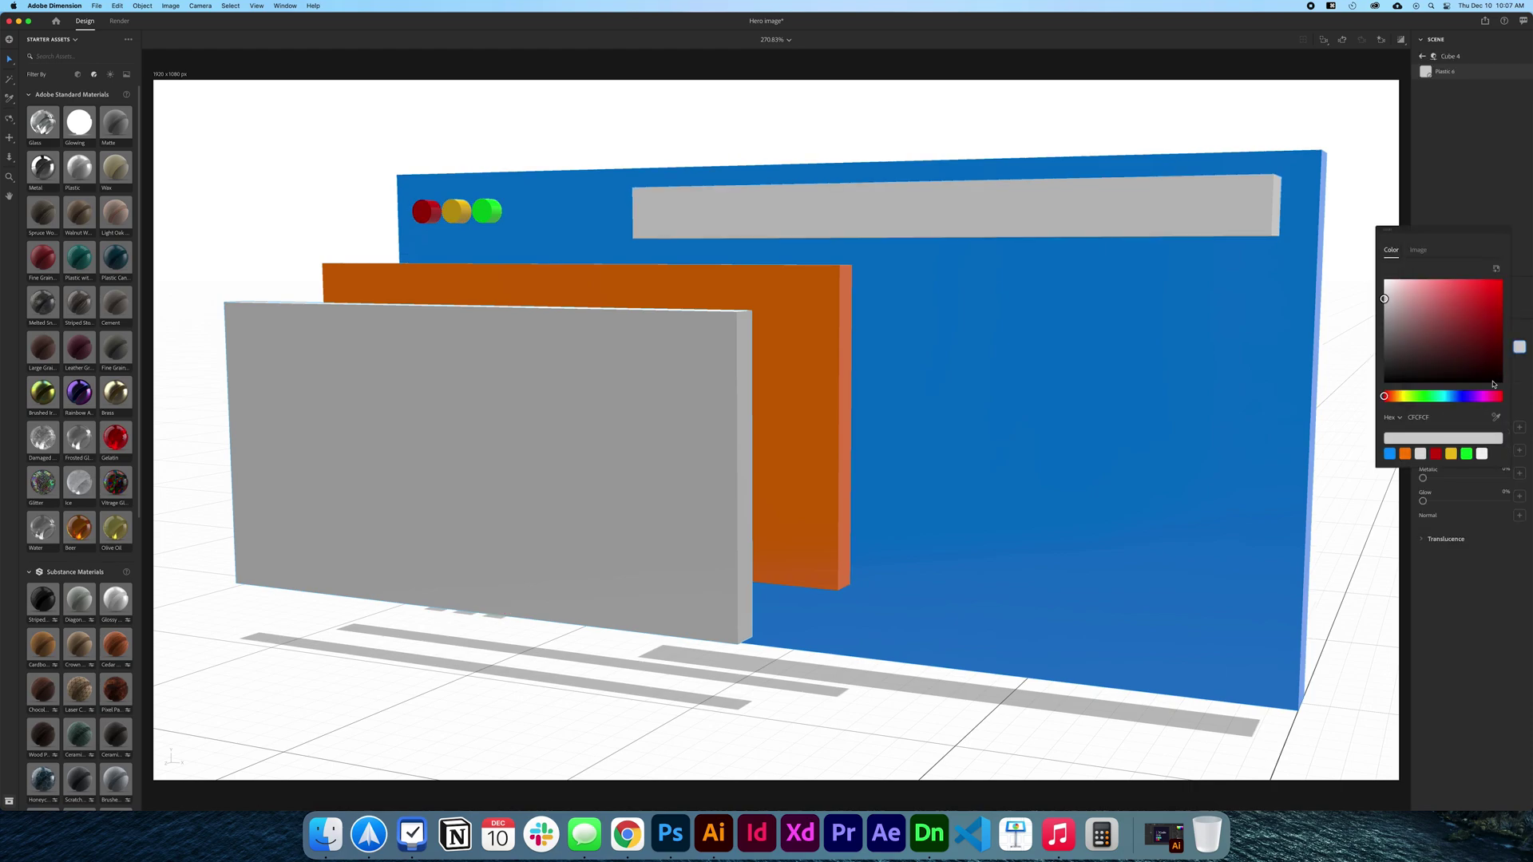
left_click(1404, 453)
Set the rear floating panel's base color to turquoise, hex 07D2EE
left_click(831, 404)
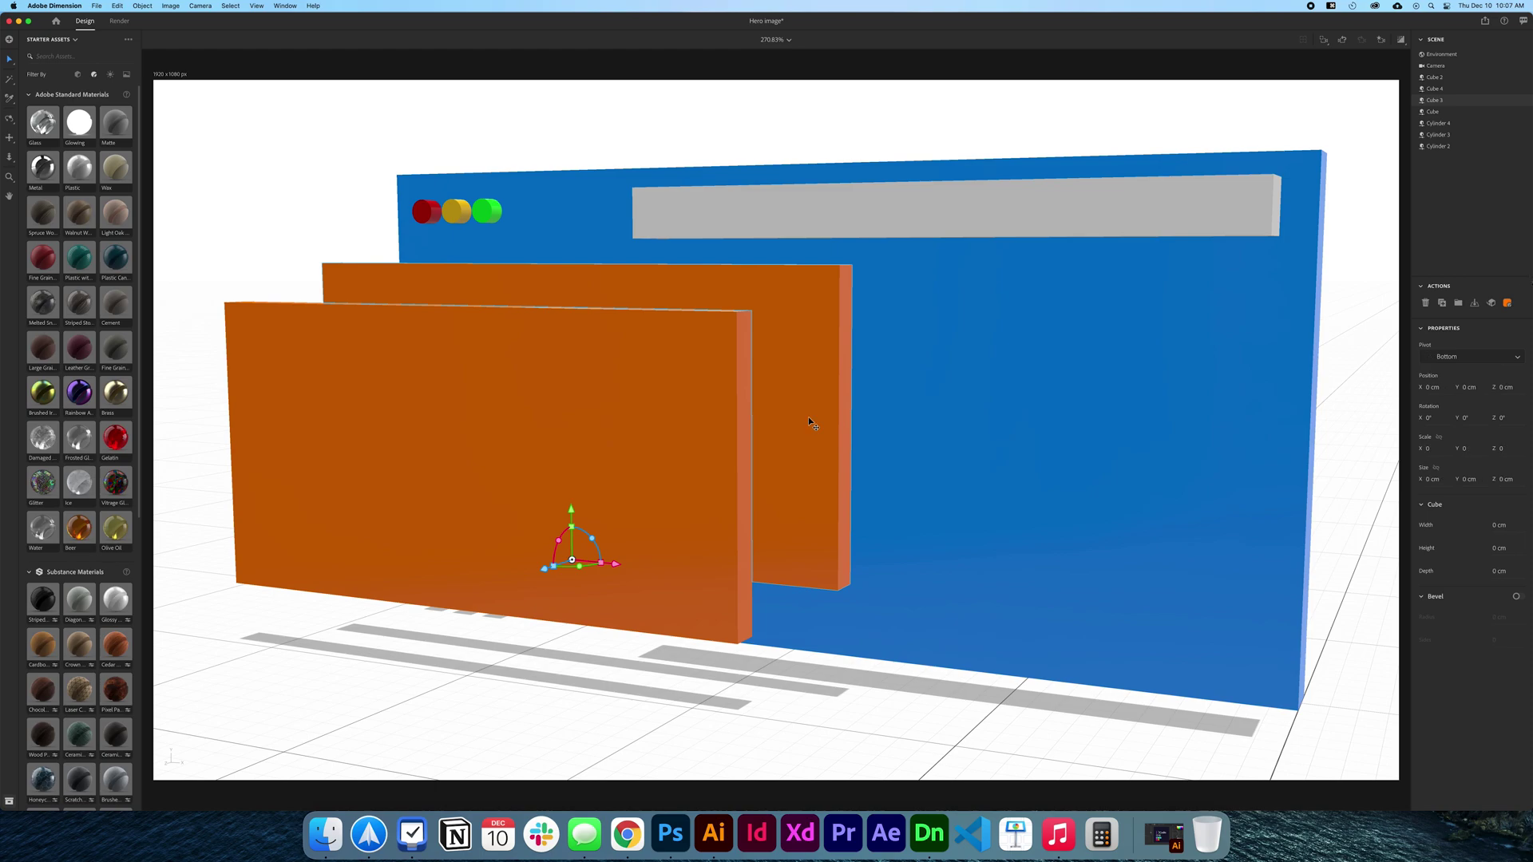
left_click(1507, 303)
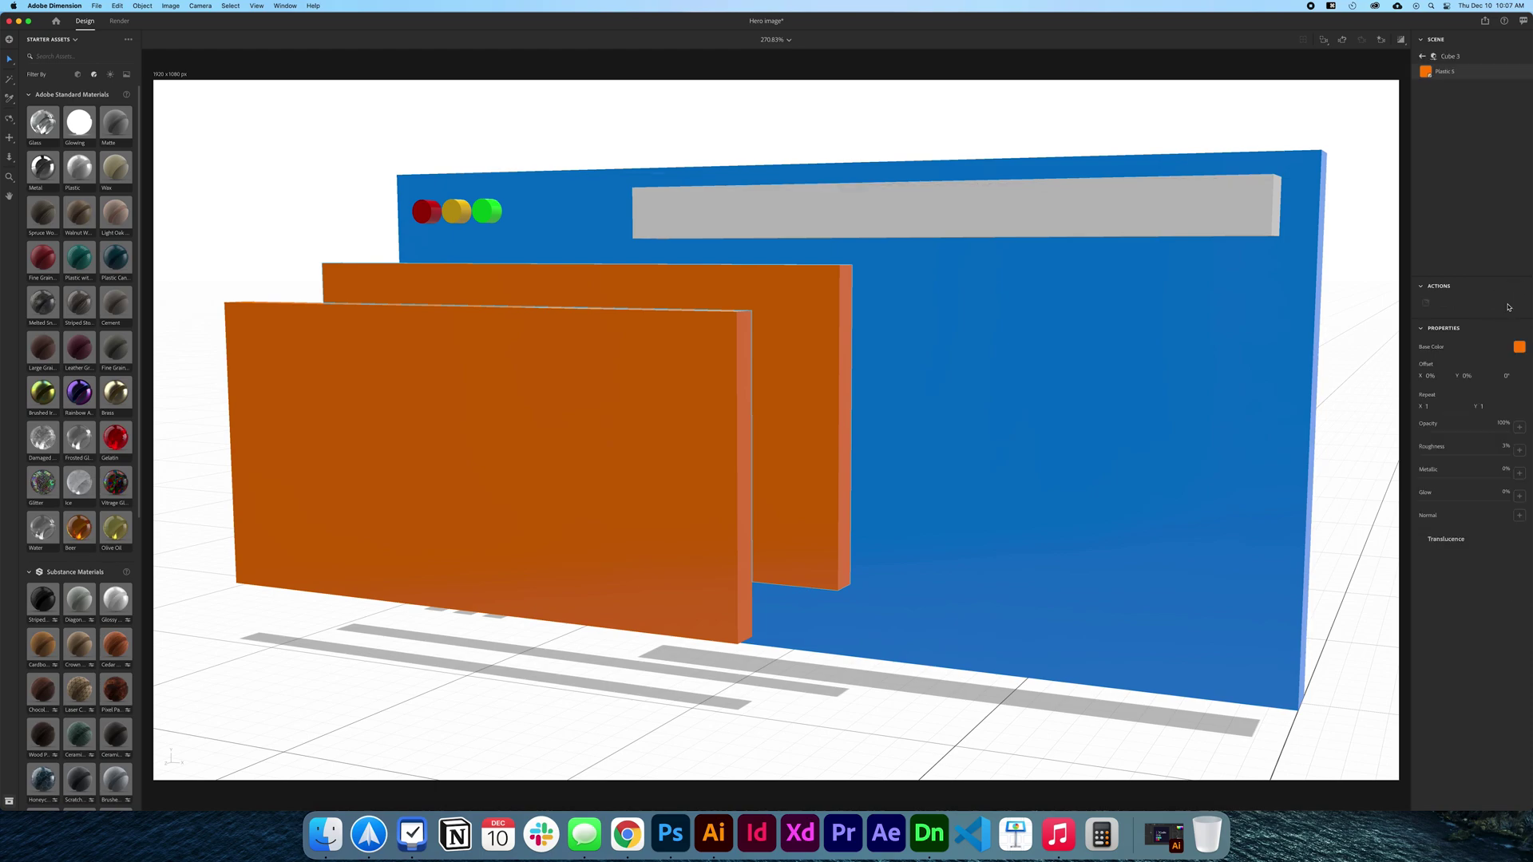
left_click(1518, 348)
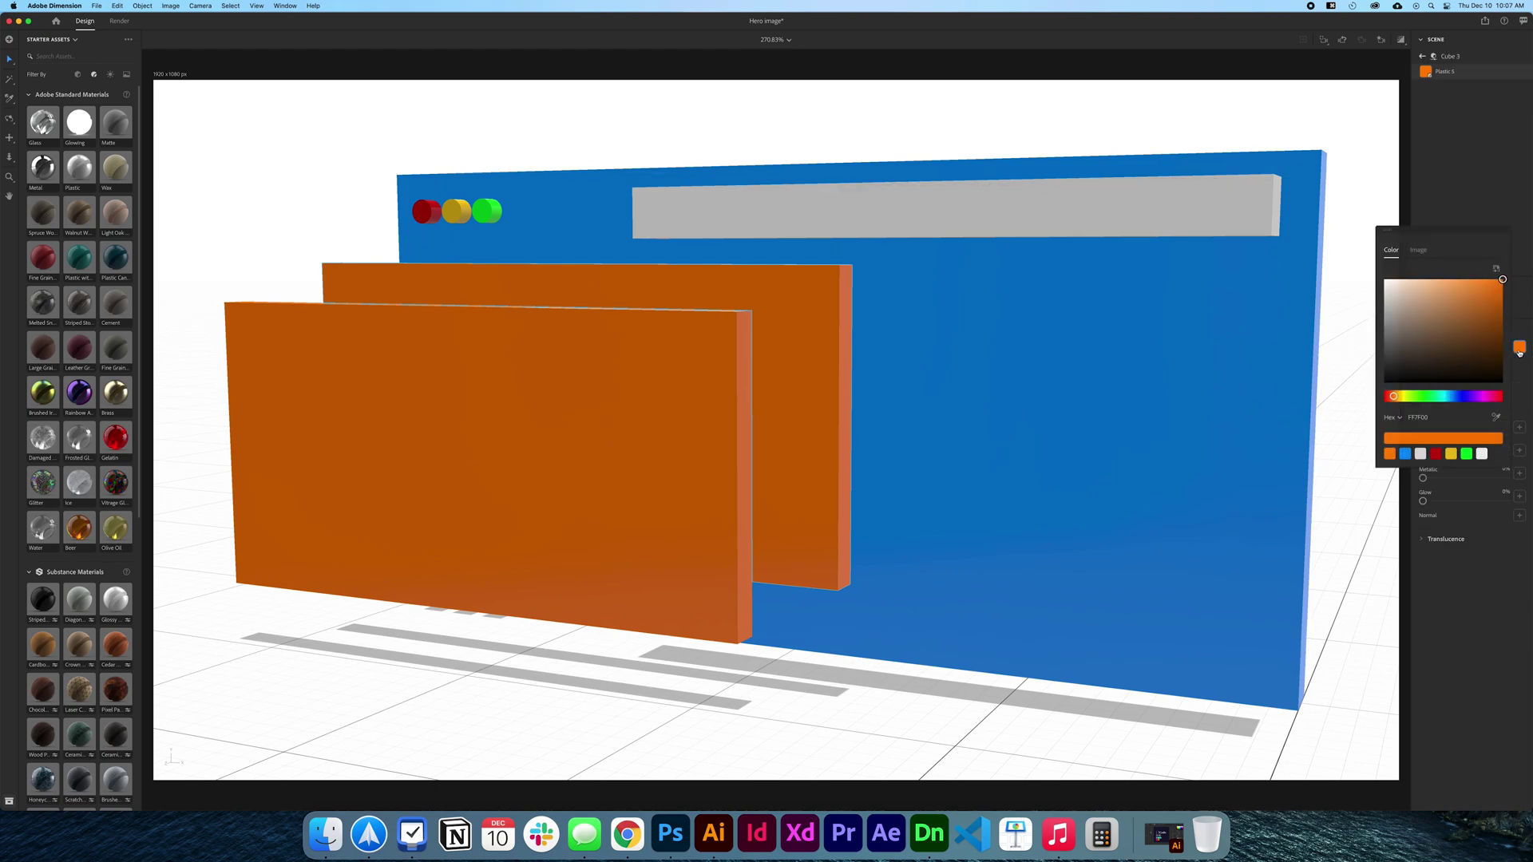
left_click(1432, 418)
type("07d2ee")
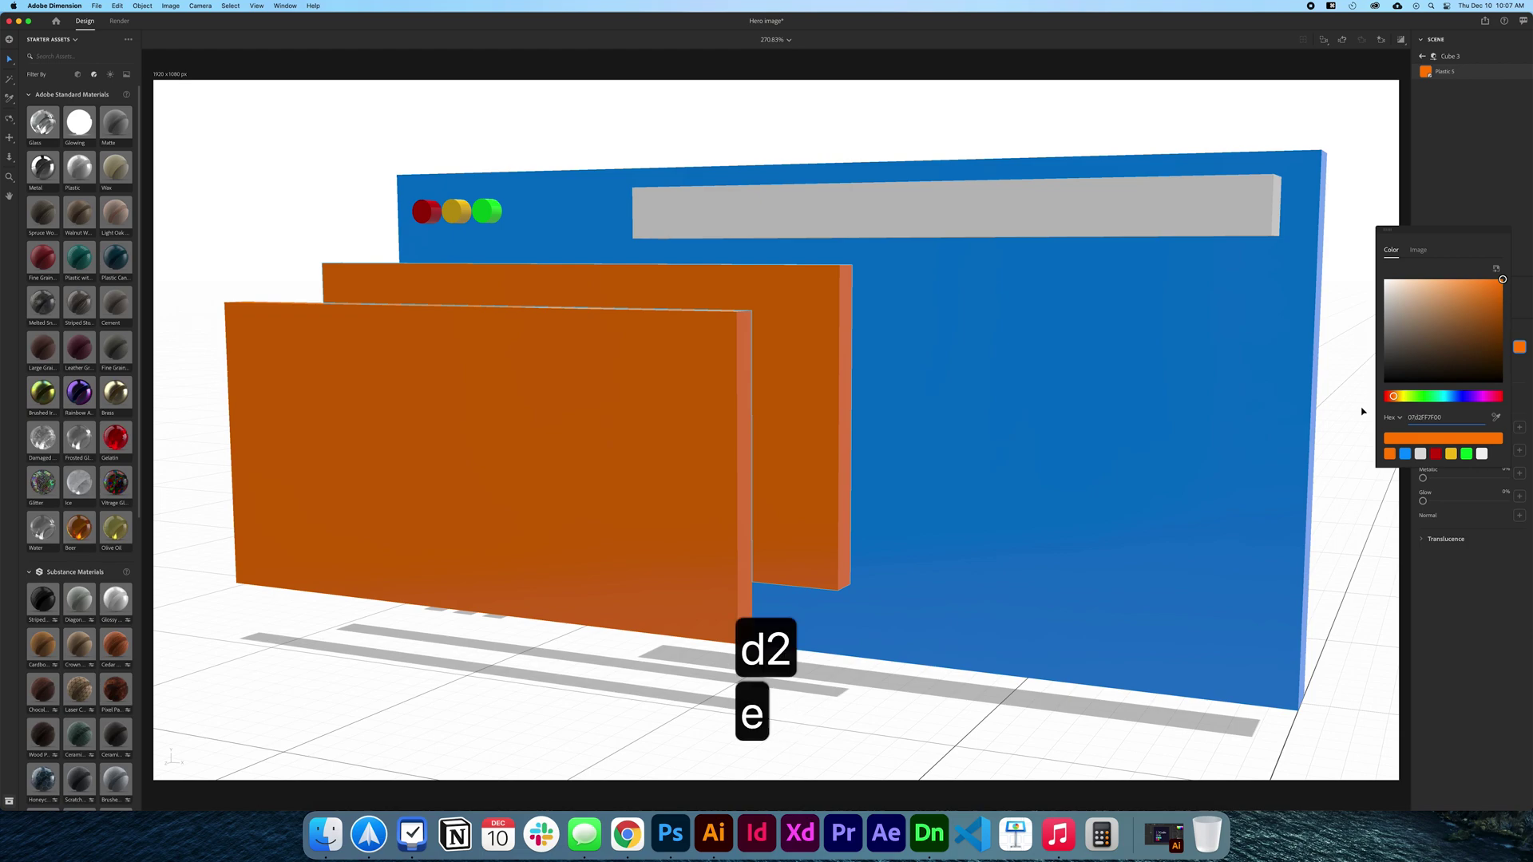
key("super+a")
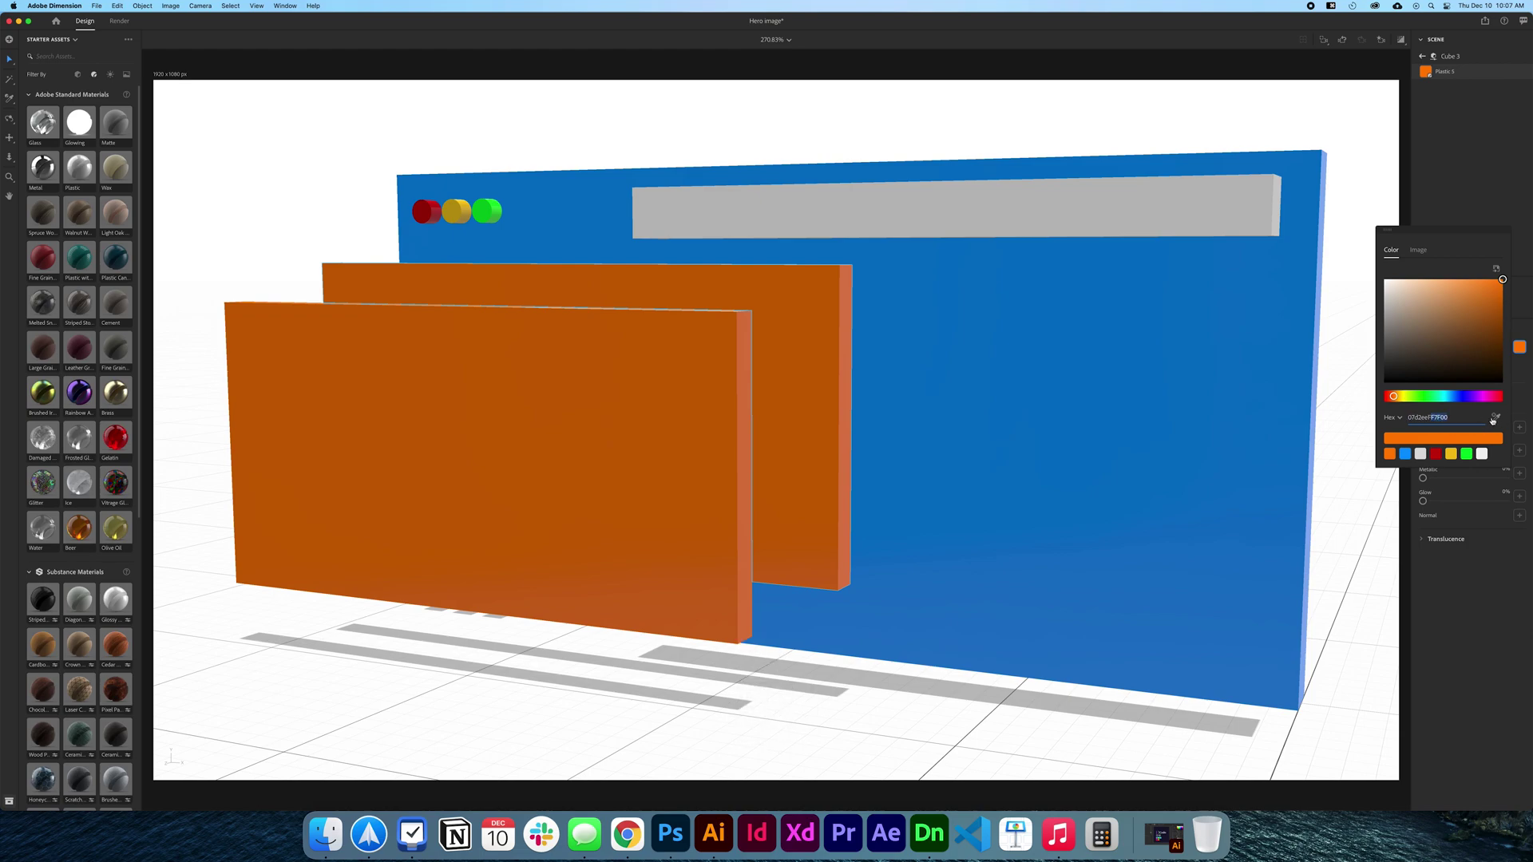
key("BackSpace")
key("BackSpace")
key("Return")
Apply the Studio Softbox 3 environment light from the starter assets to the scene
left_click(1137, 720)
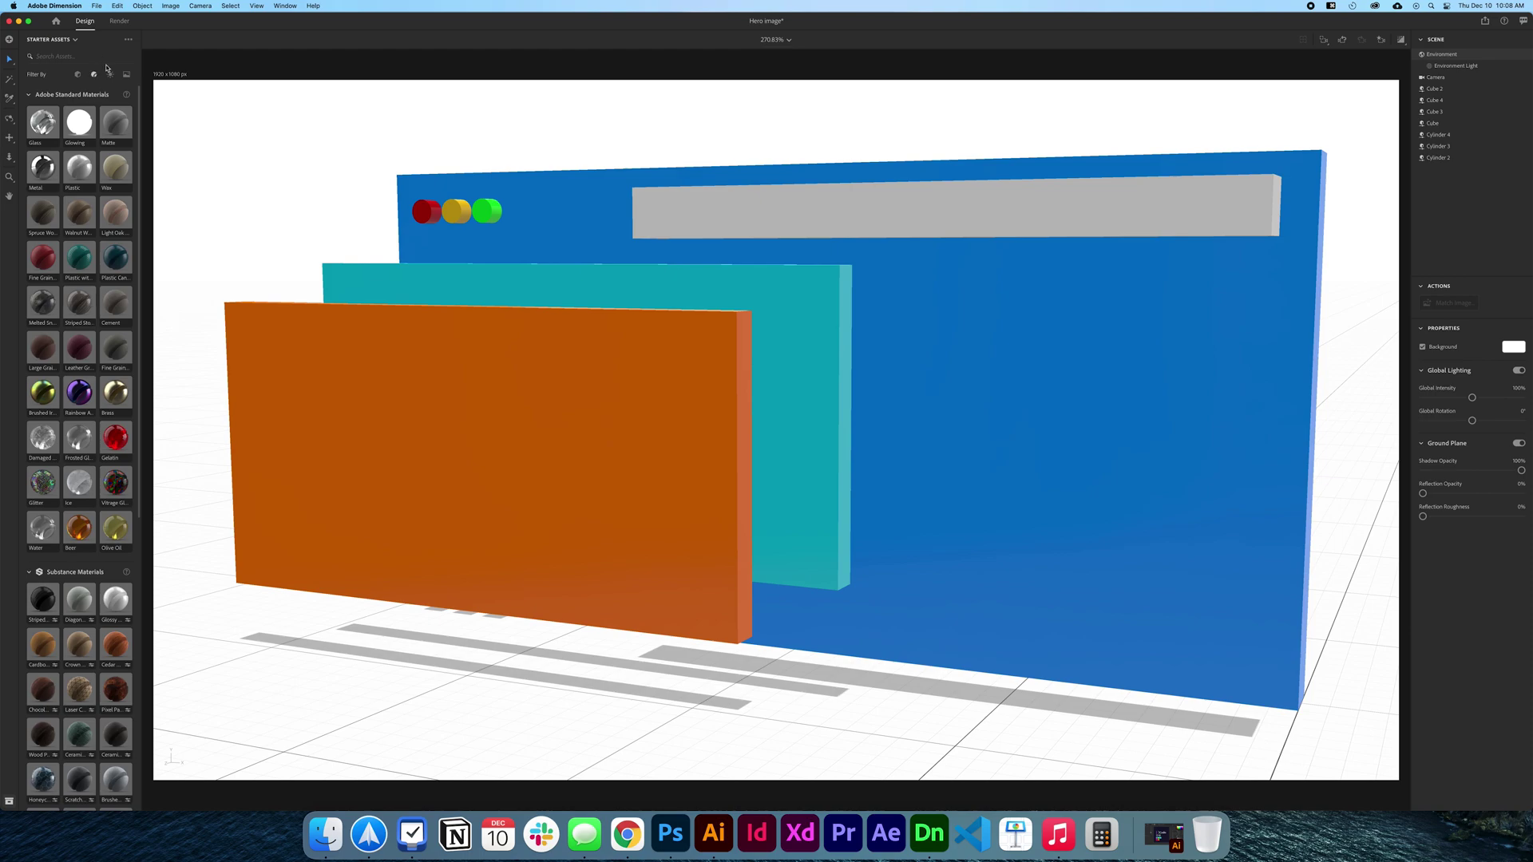
left_click(77, 75)
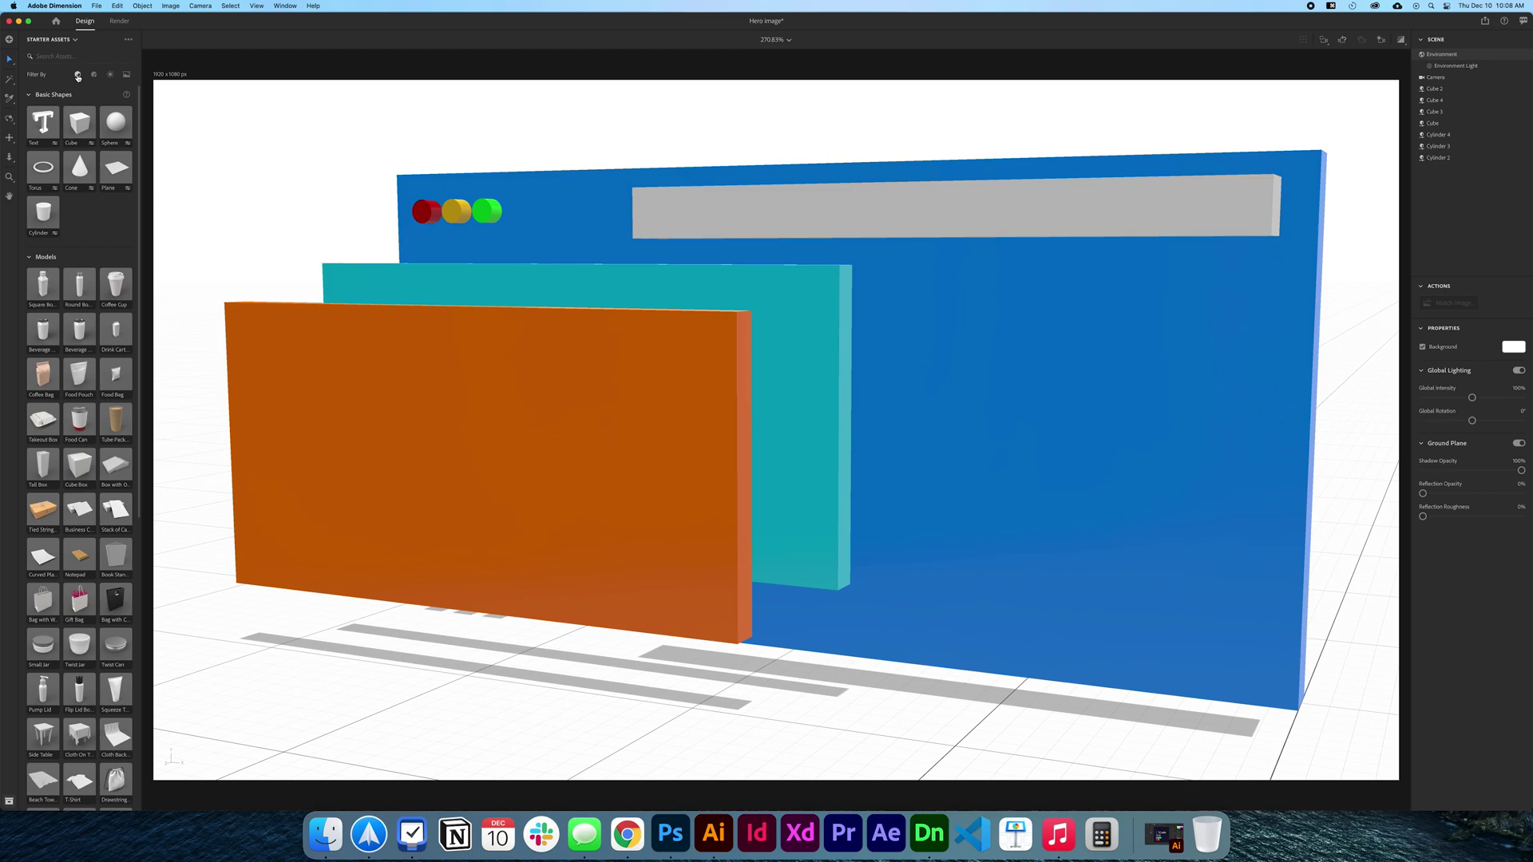
left_click(109, 76)
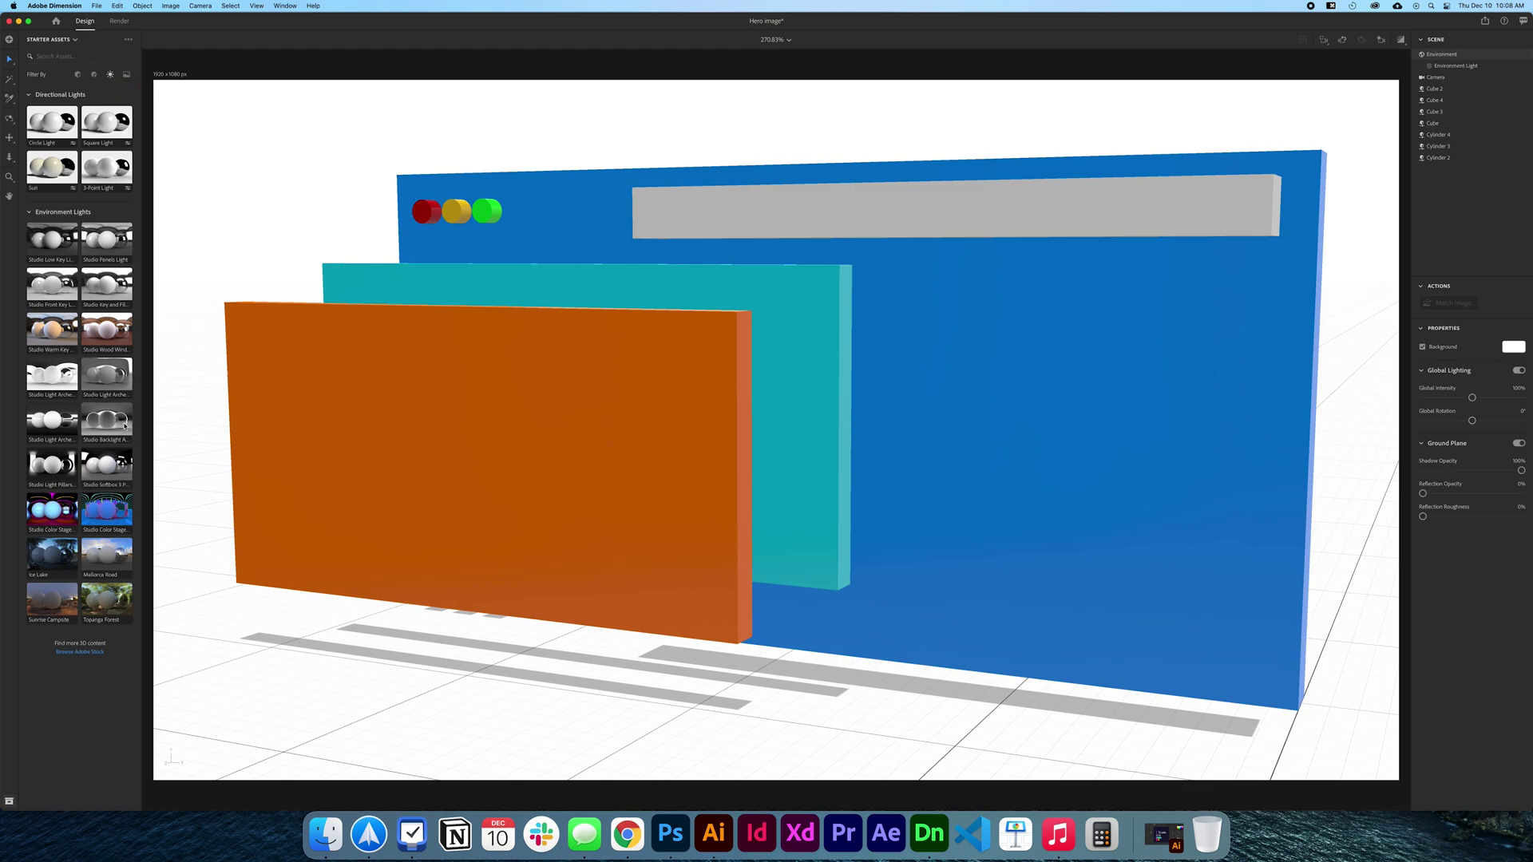
left_click(114, 473)
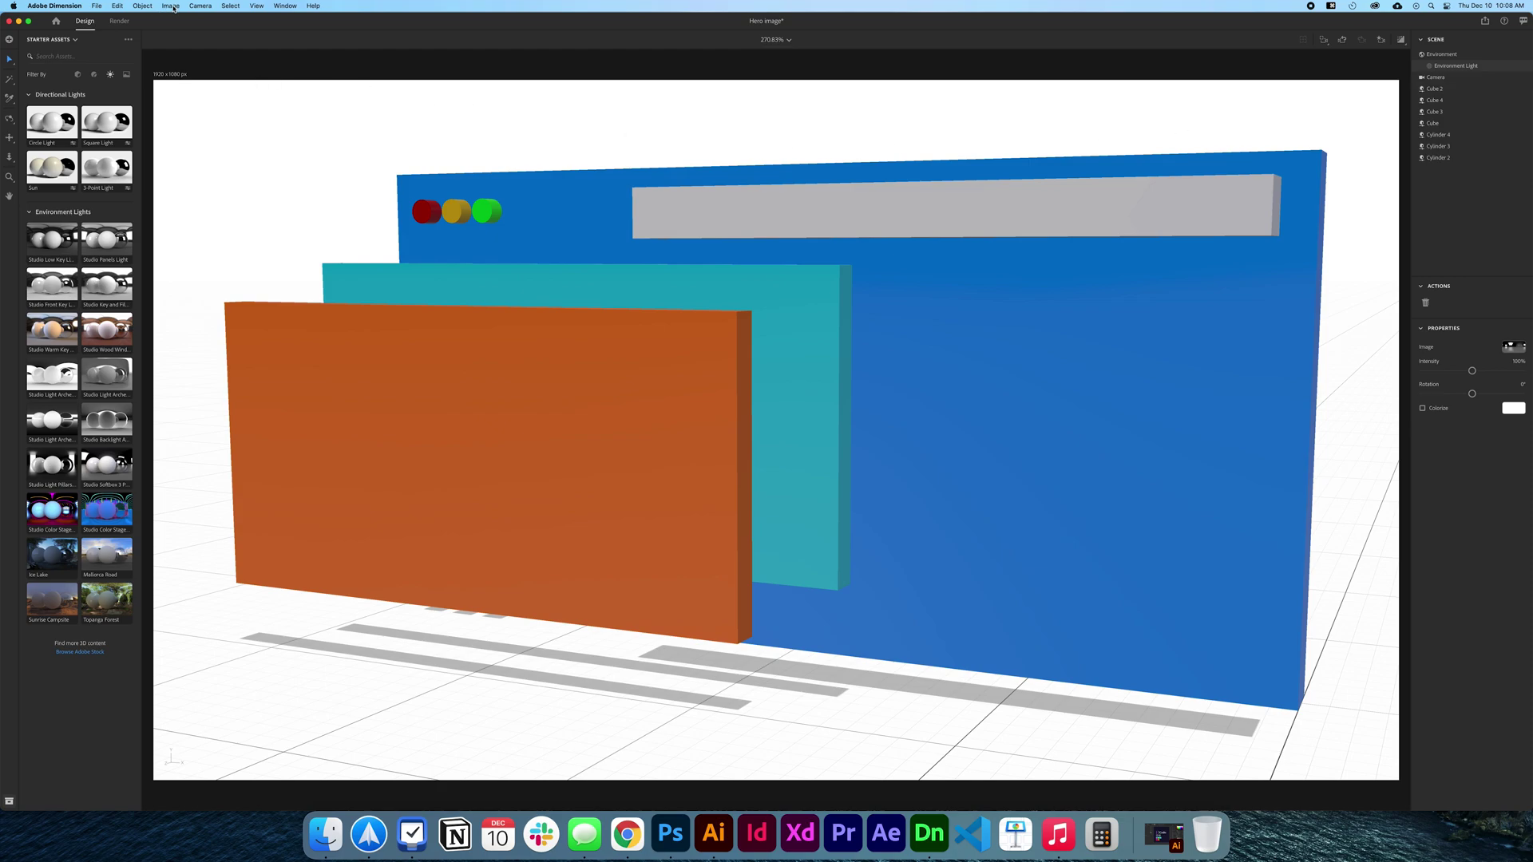
Frame the objects with the camera and tilt the view to a low viewpoint near ground level
left_click(200, 6)
left_click(215, 60)
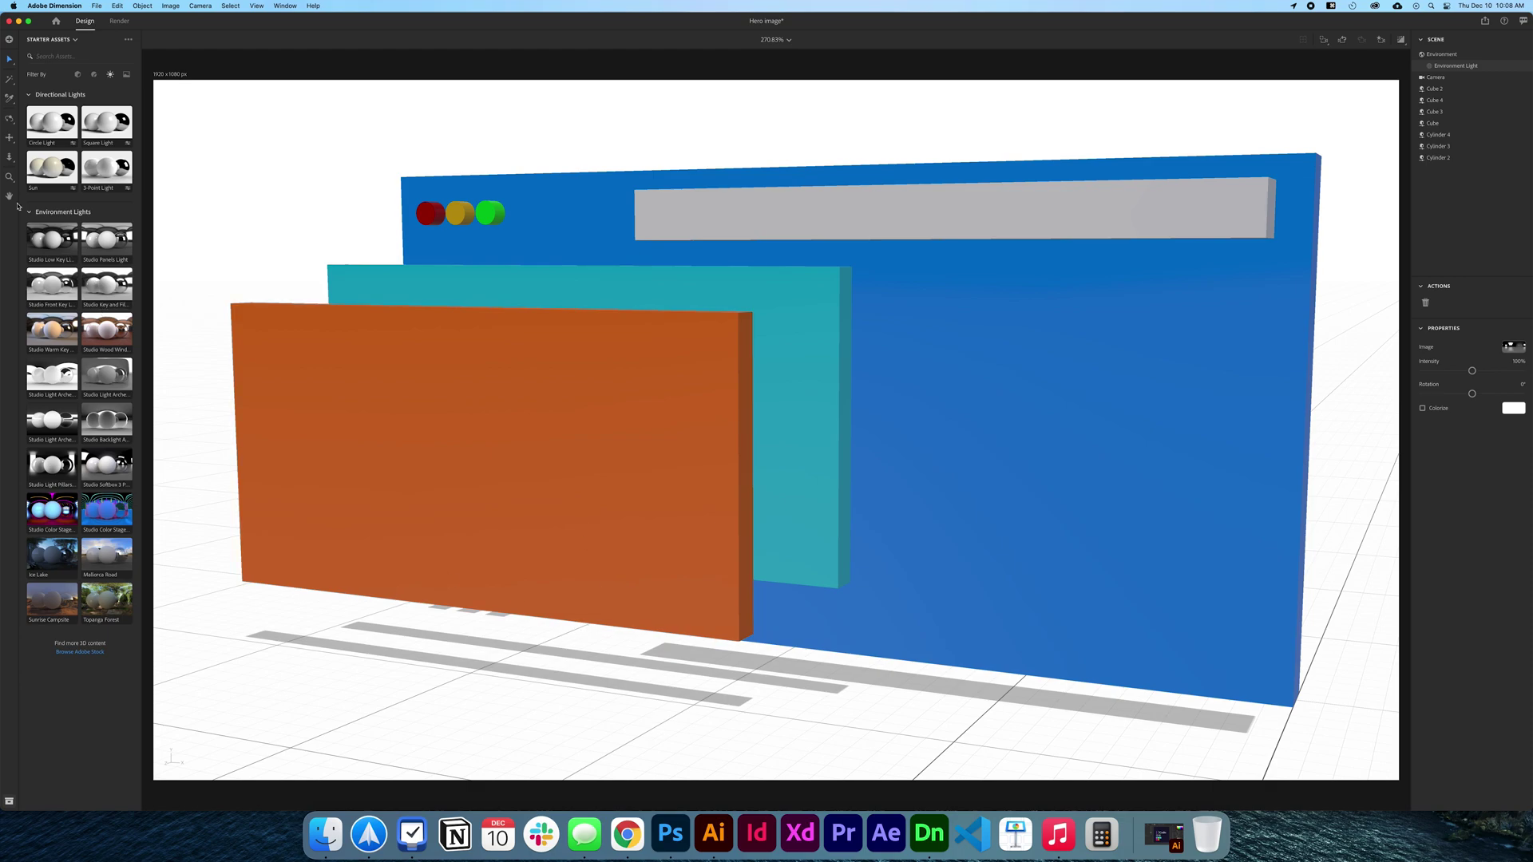
left_click(10, 118)
left_click(10, 157)
left_click_drag(487, 559, 488, 603)
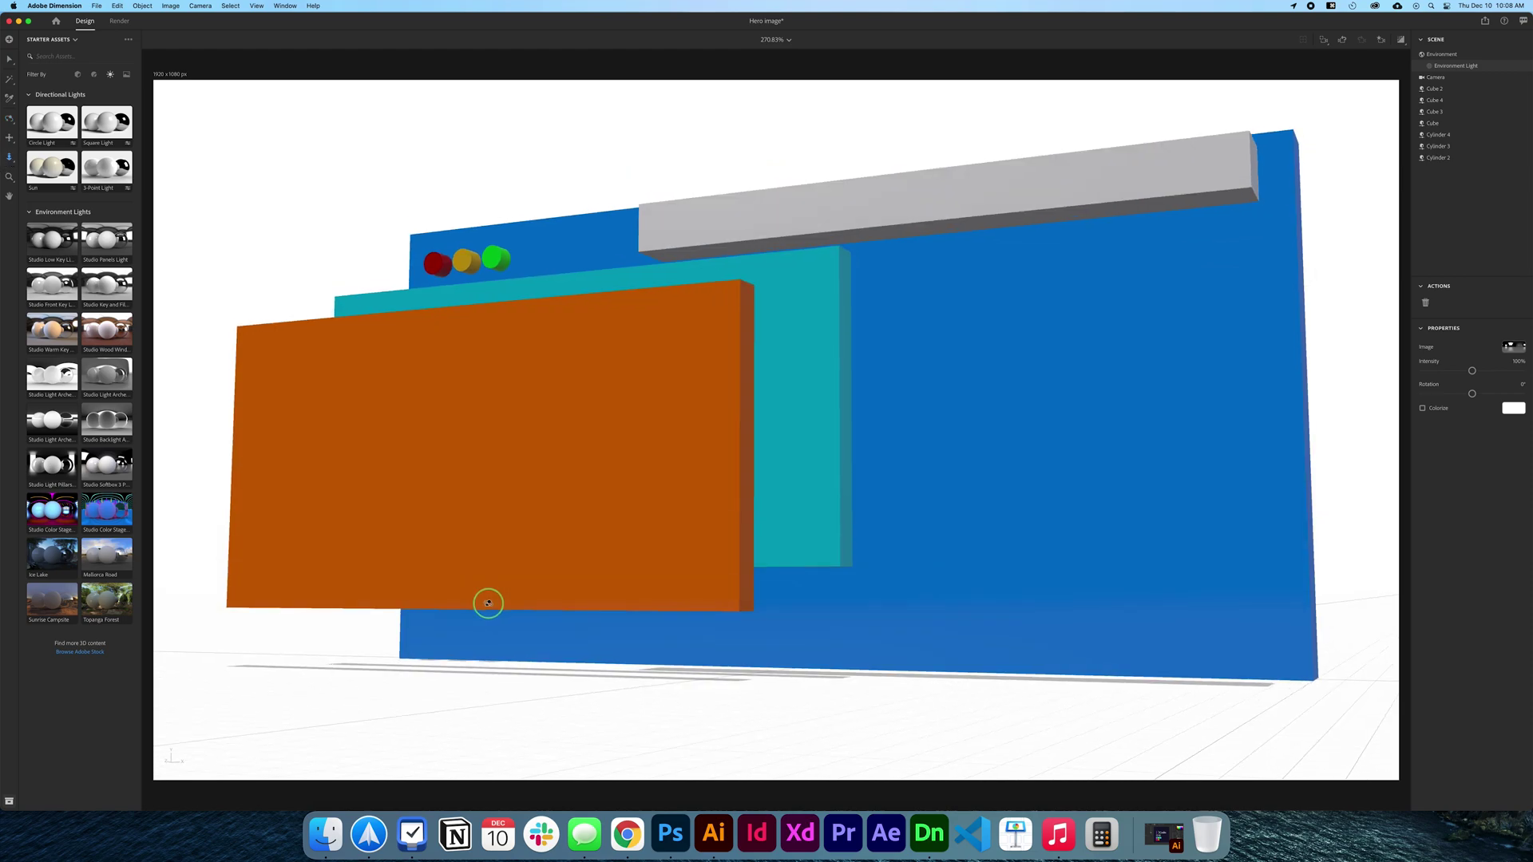
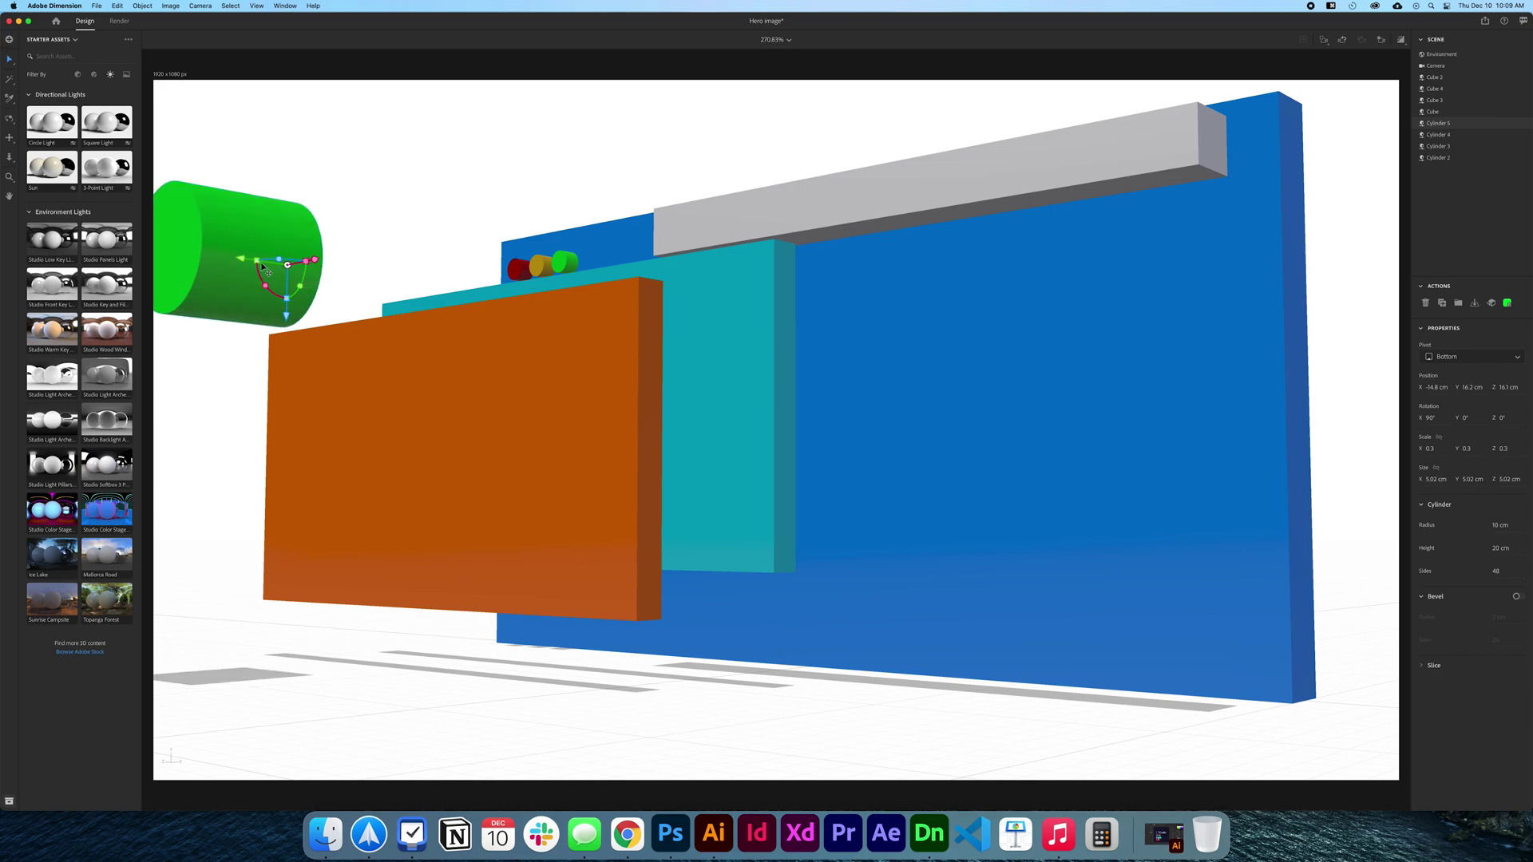
Flatten the large green cylinder into a thin disc about 9.35 cm across and lower it to about Y 5.7 cm
key("super+z")
left_click_drag(274, 260, 285, 244)
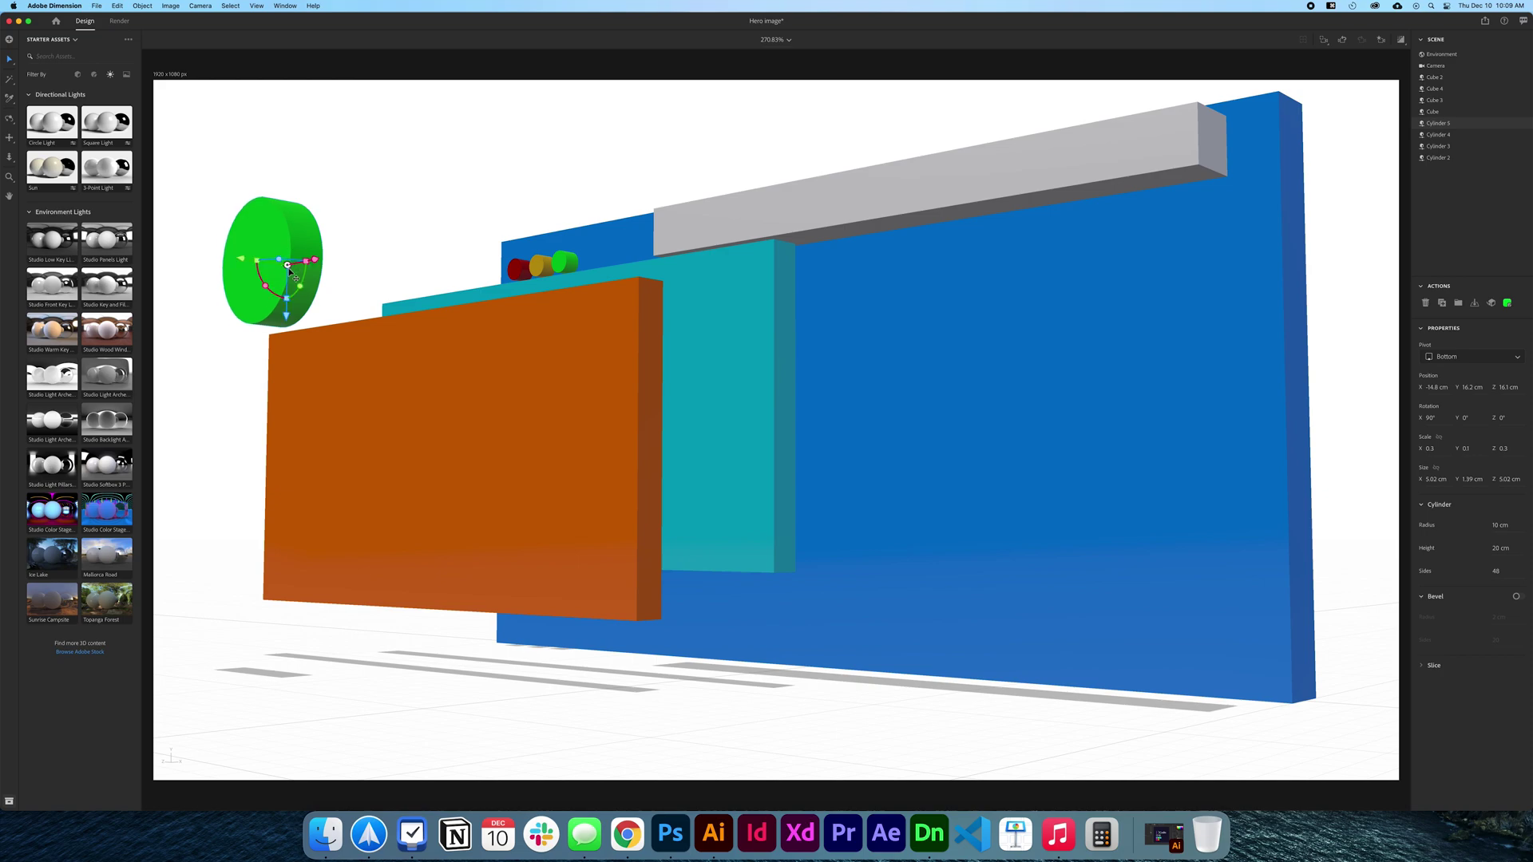
left_click_drag(286, 316, 283, 578)
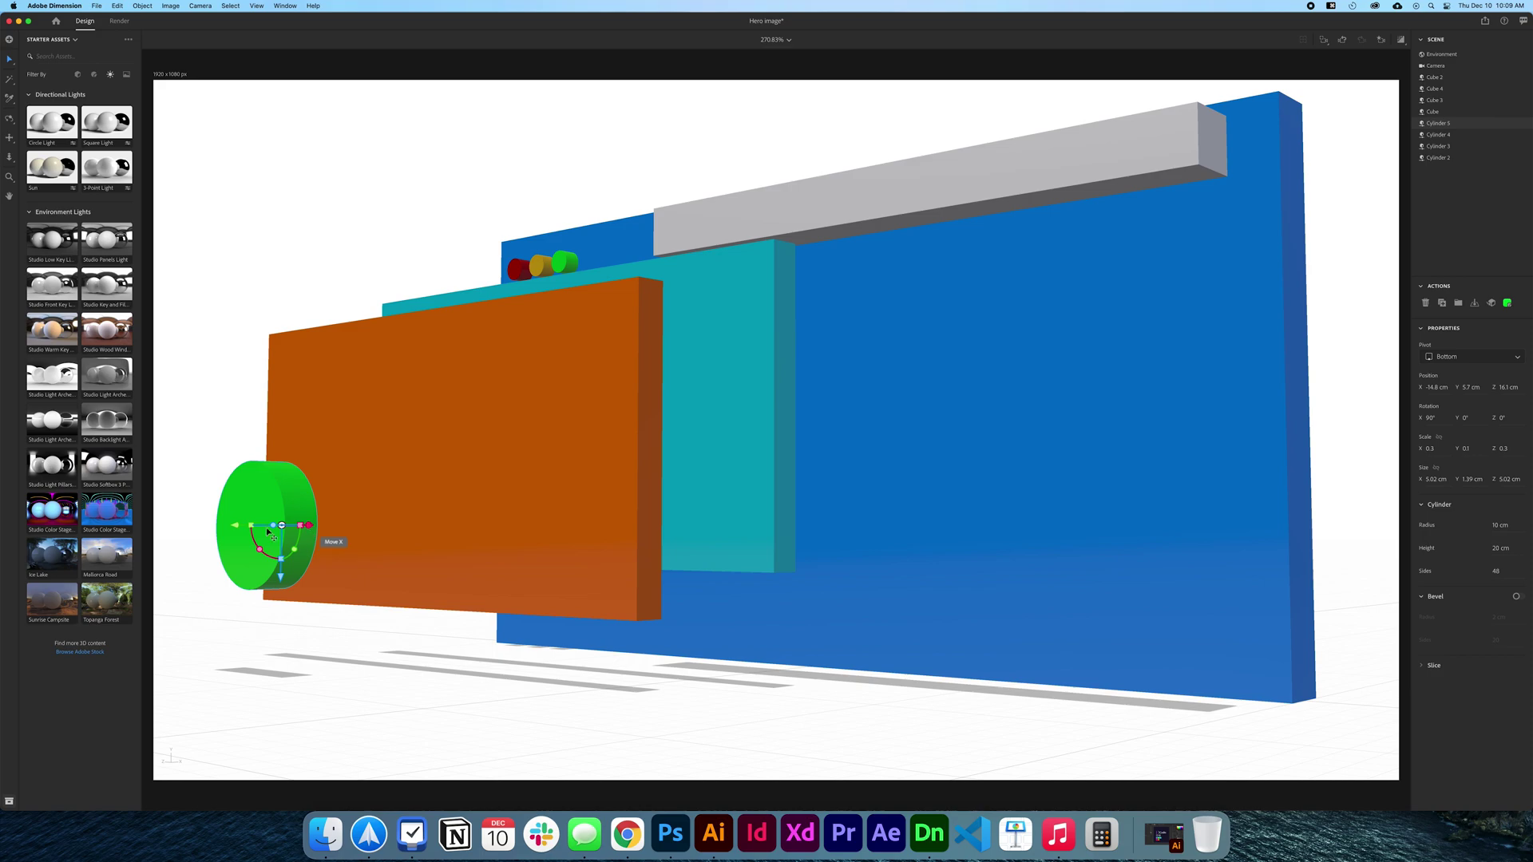
left_click_drag(250, 526, 288, 528, "shift")
key("super+z")
key("super+z")
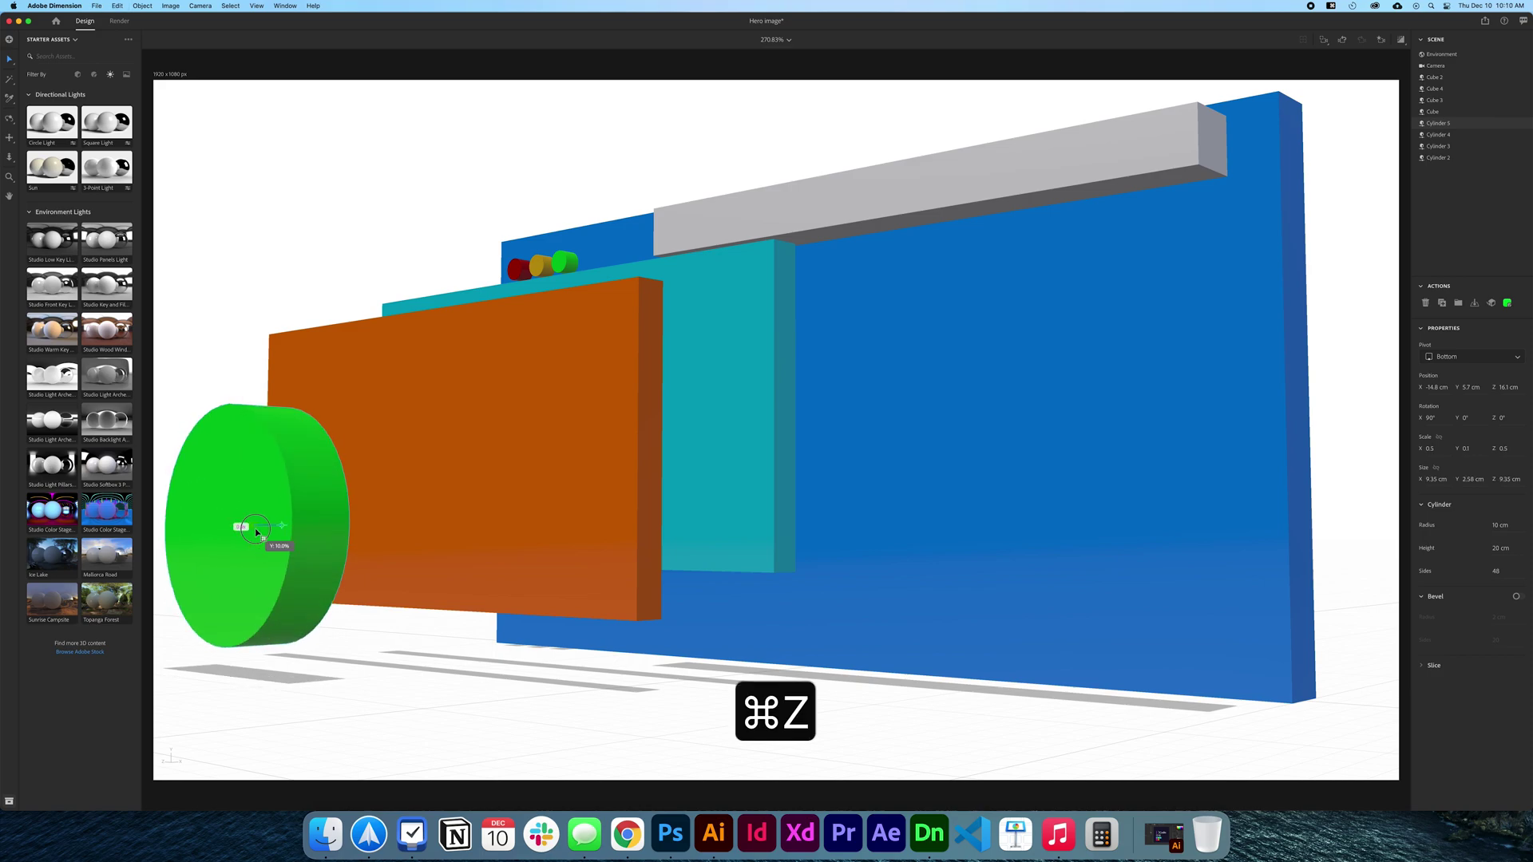
Move the green disc along X to about -6.4 cm so it overlaps the orange panel's lower outer corner
left_click(640, 96)
left_click(201, 6)
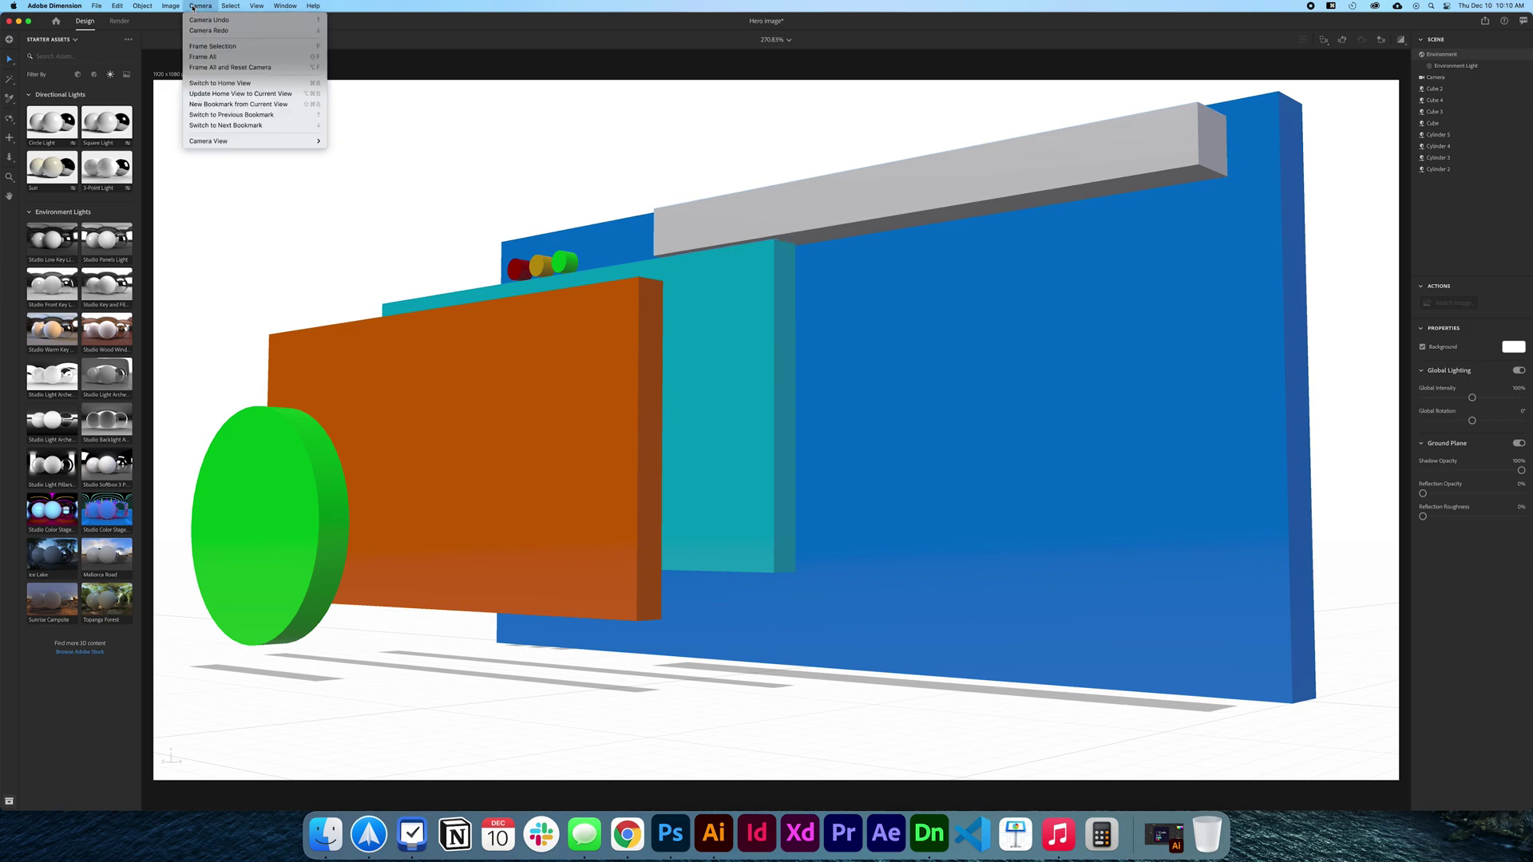
left_click(200, 6)
left_click(201, 6)
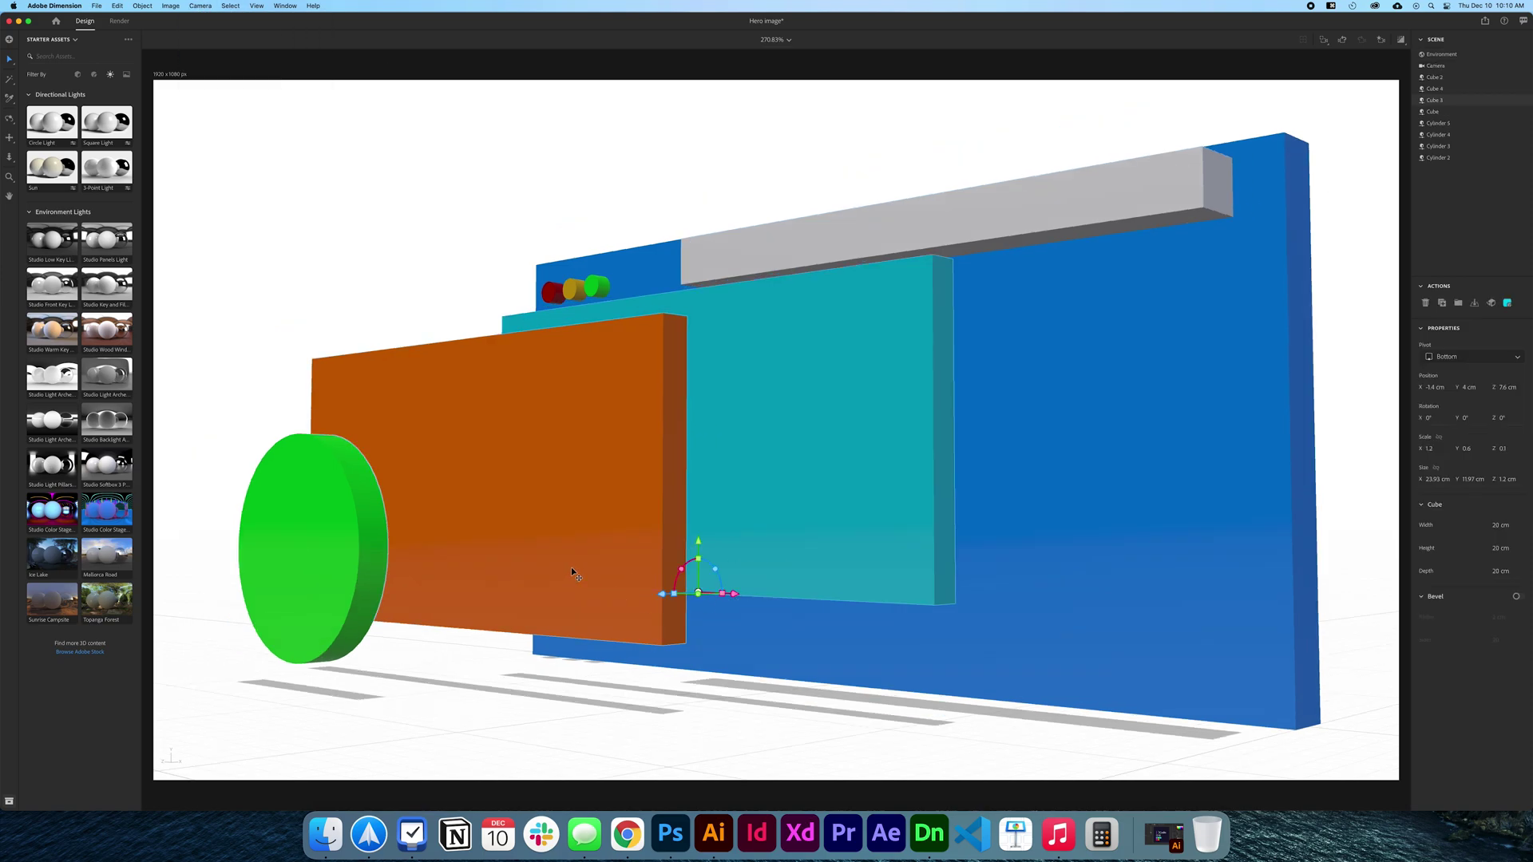
left_click(572, 567)
left_click_drag(504, 630, 618, 639)
left_click(352, 586)
left_click(351, 586)
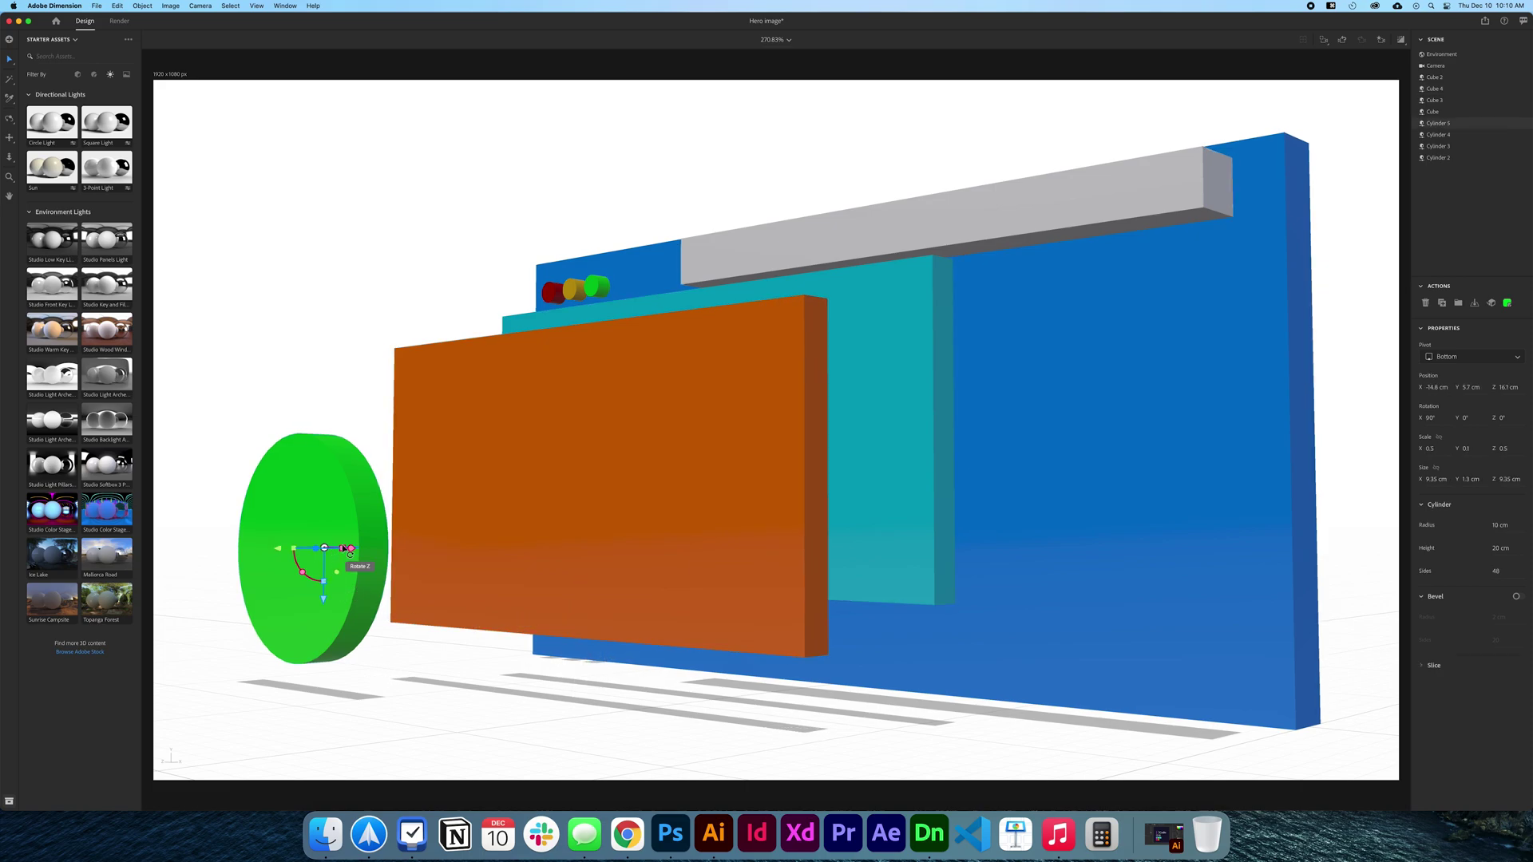
left_click_drag(351, 578, 487, 575)
left_click(200, 6)
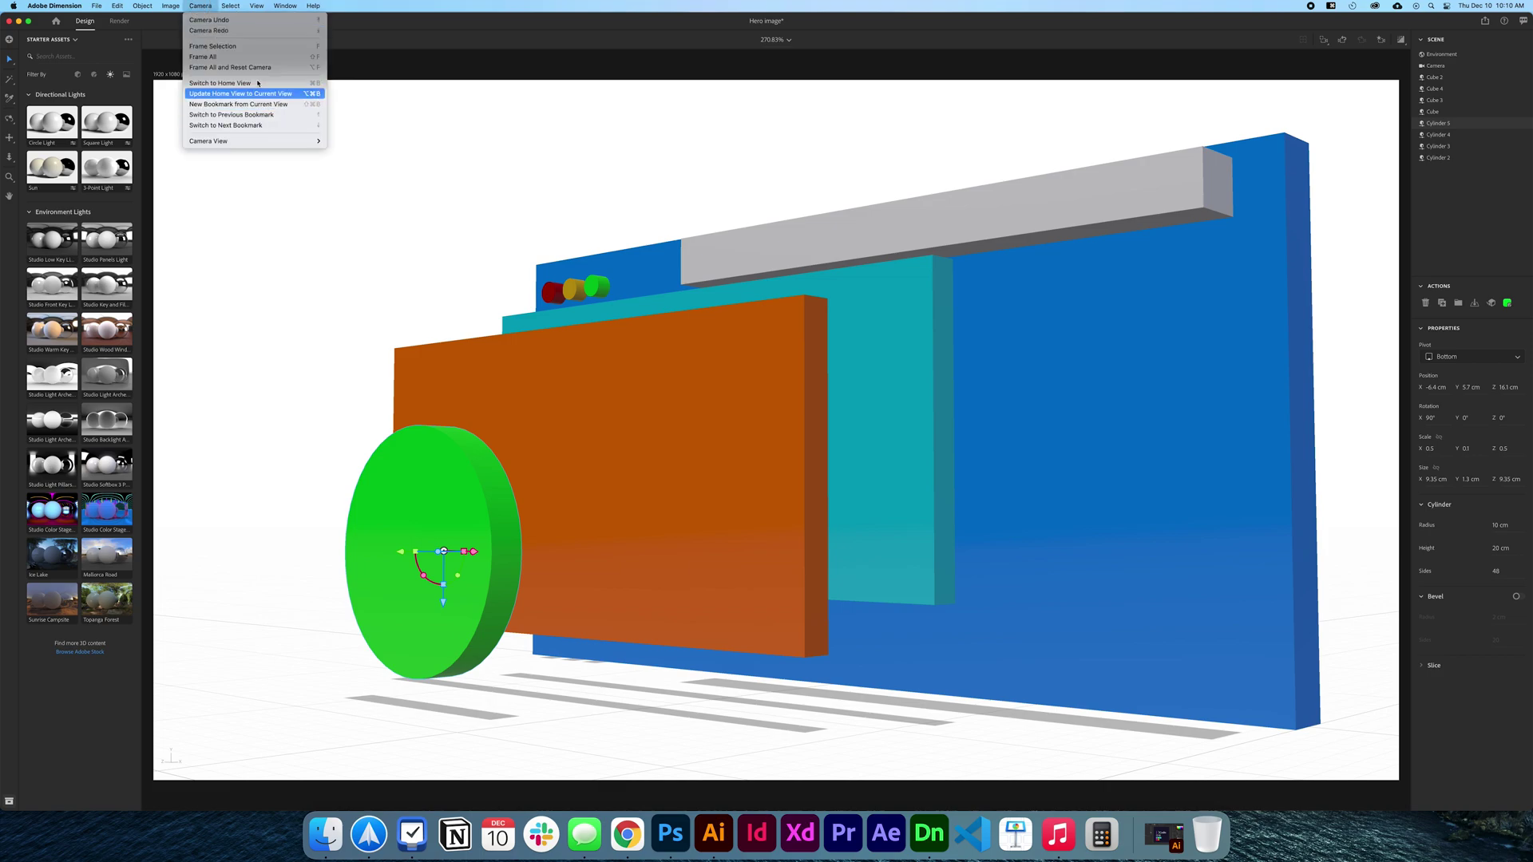
left_click(223, 84)
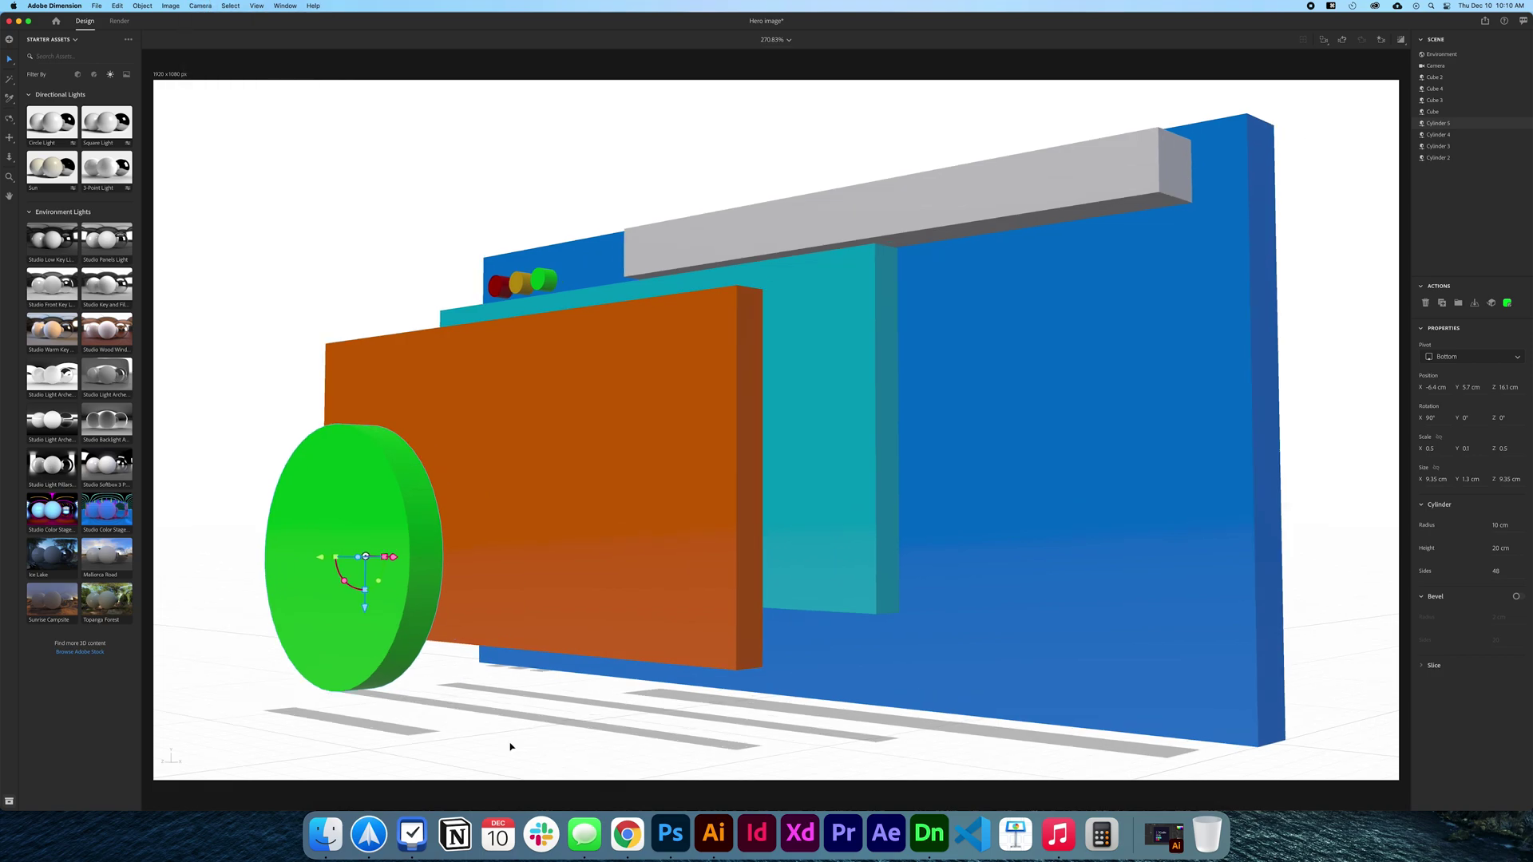
Push the light grey bar back in depth so it sits closer against the blue slab
left_click(512, 745)
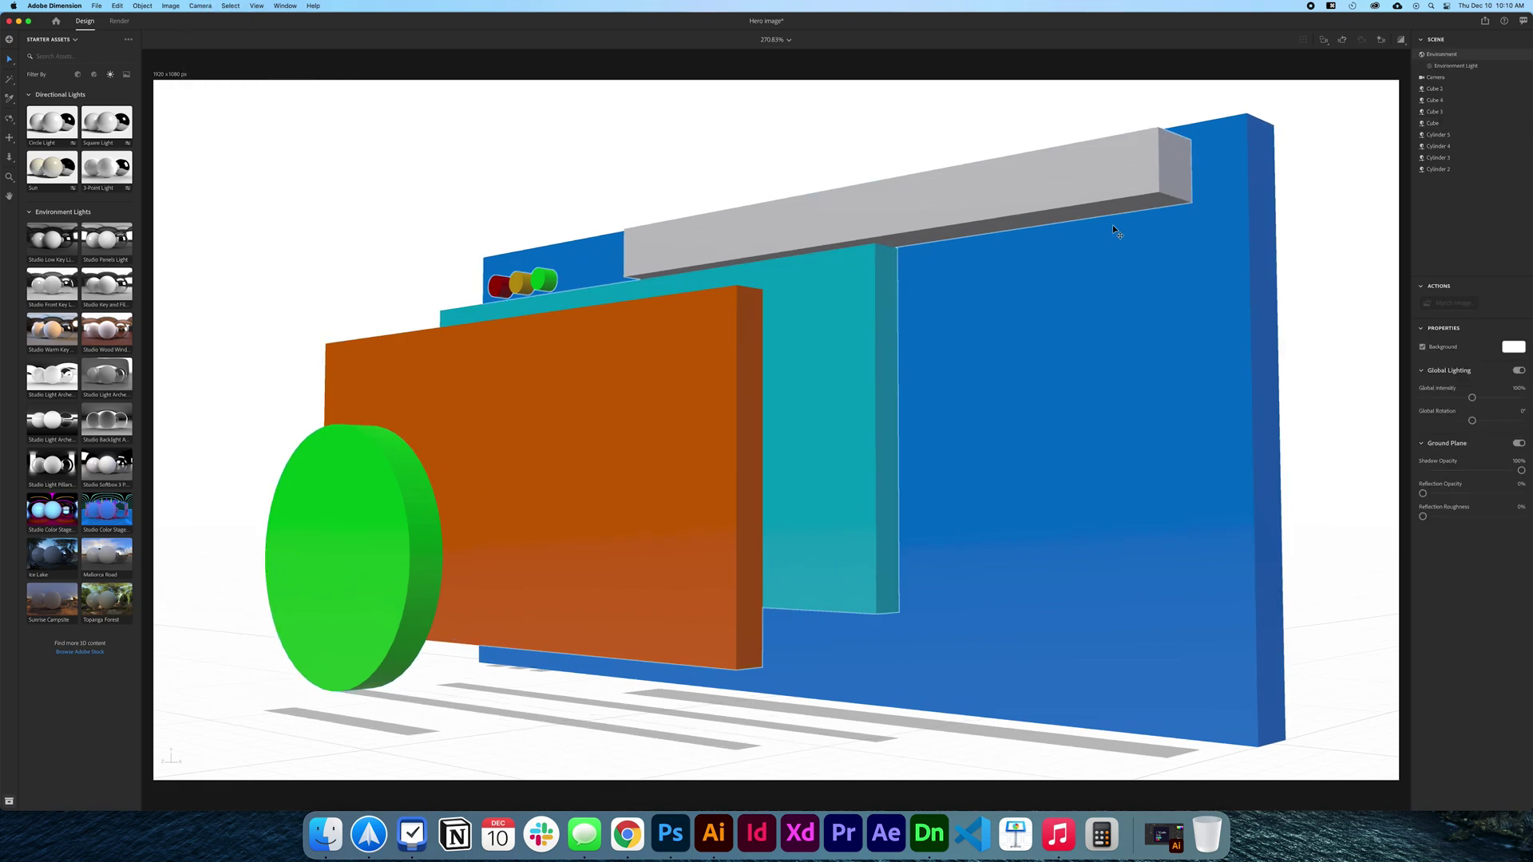
left_click(1115, 181)
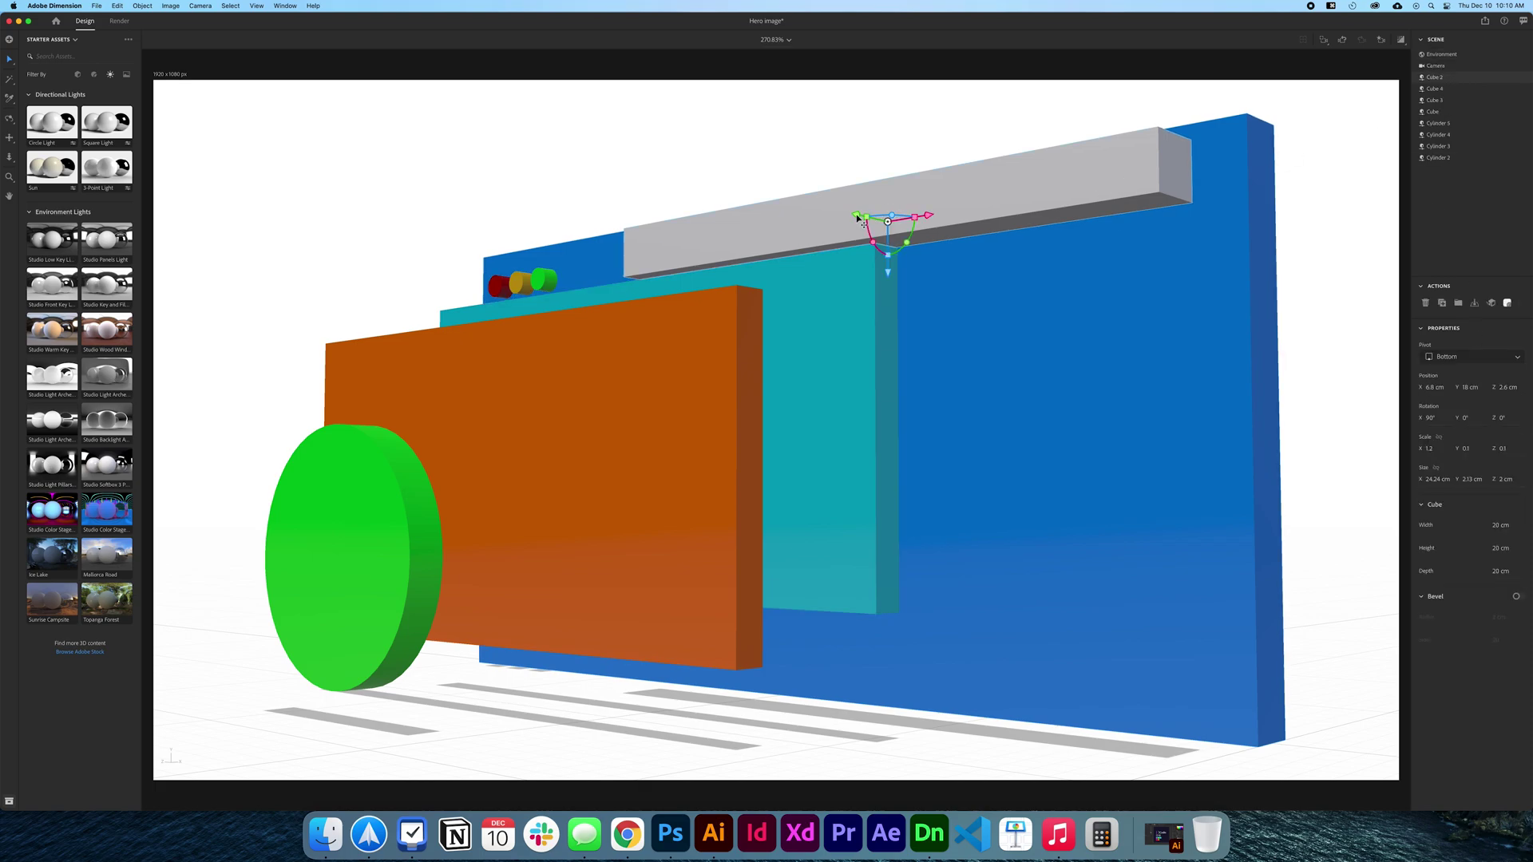
left_click_drag(861, 214, 899, 231)
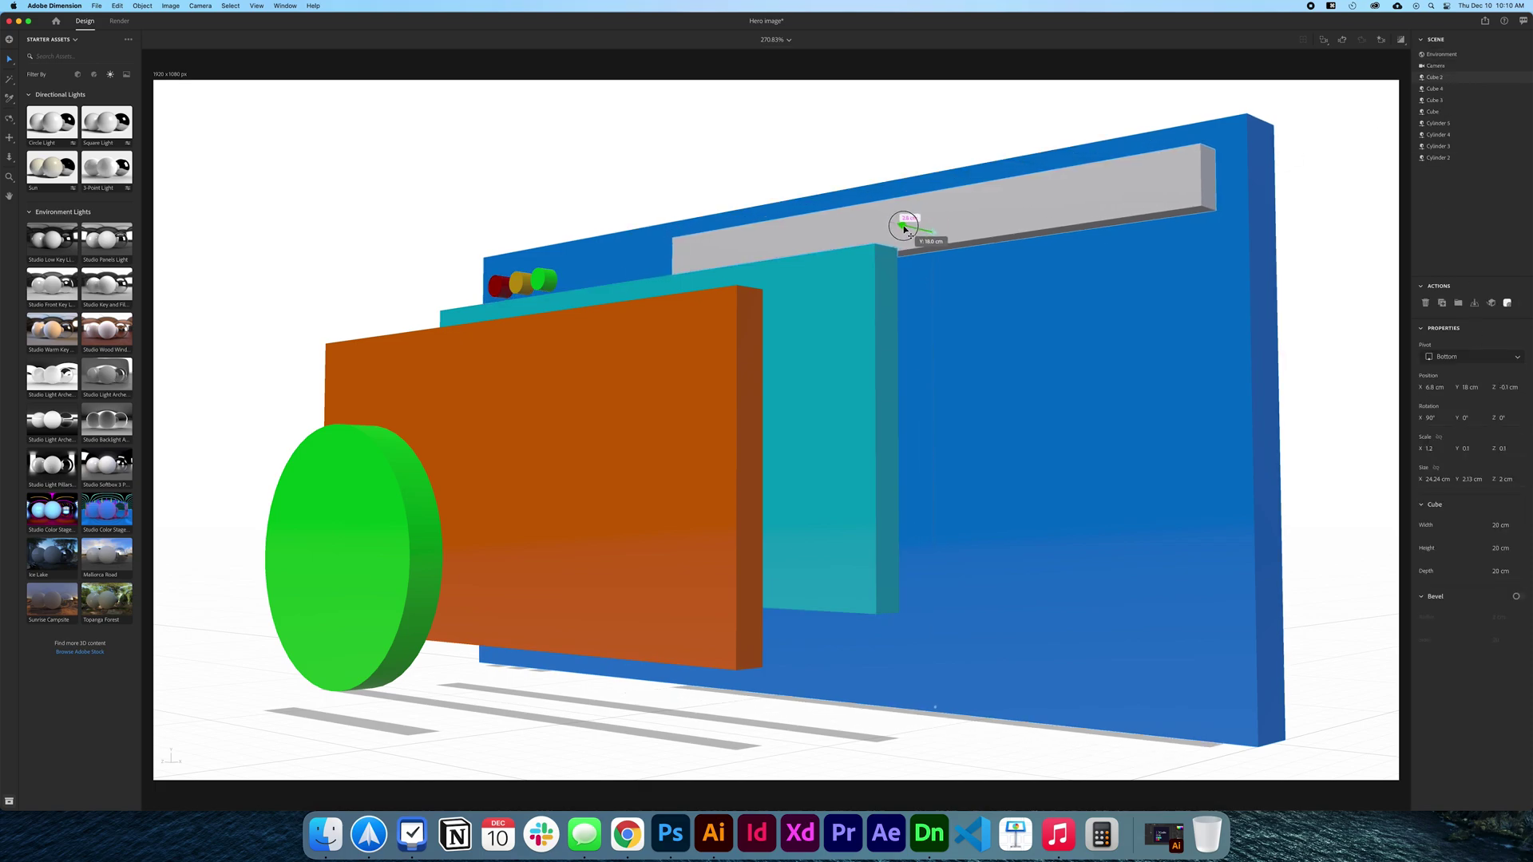
Lower the turquoise and orange floating panels slightly in front of the blue slab
left_click(749, 309)
left_click_drag(637, 548, 637, 566)
left_click(517, 596)
left_click_drag(513, 594, 512, 623)
Set the green disc's base color to the saved turquoise swatch used on the rear panel
left_click(419, 581)
left_click(1506, 303)
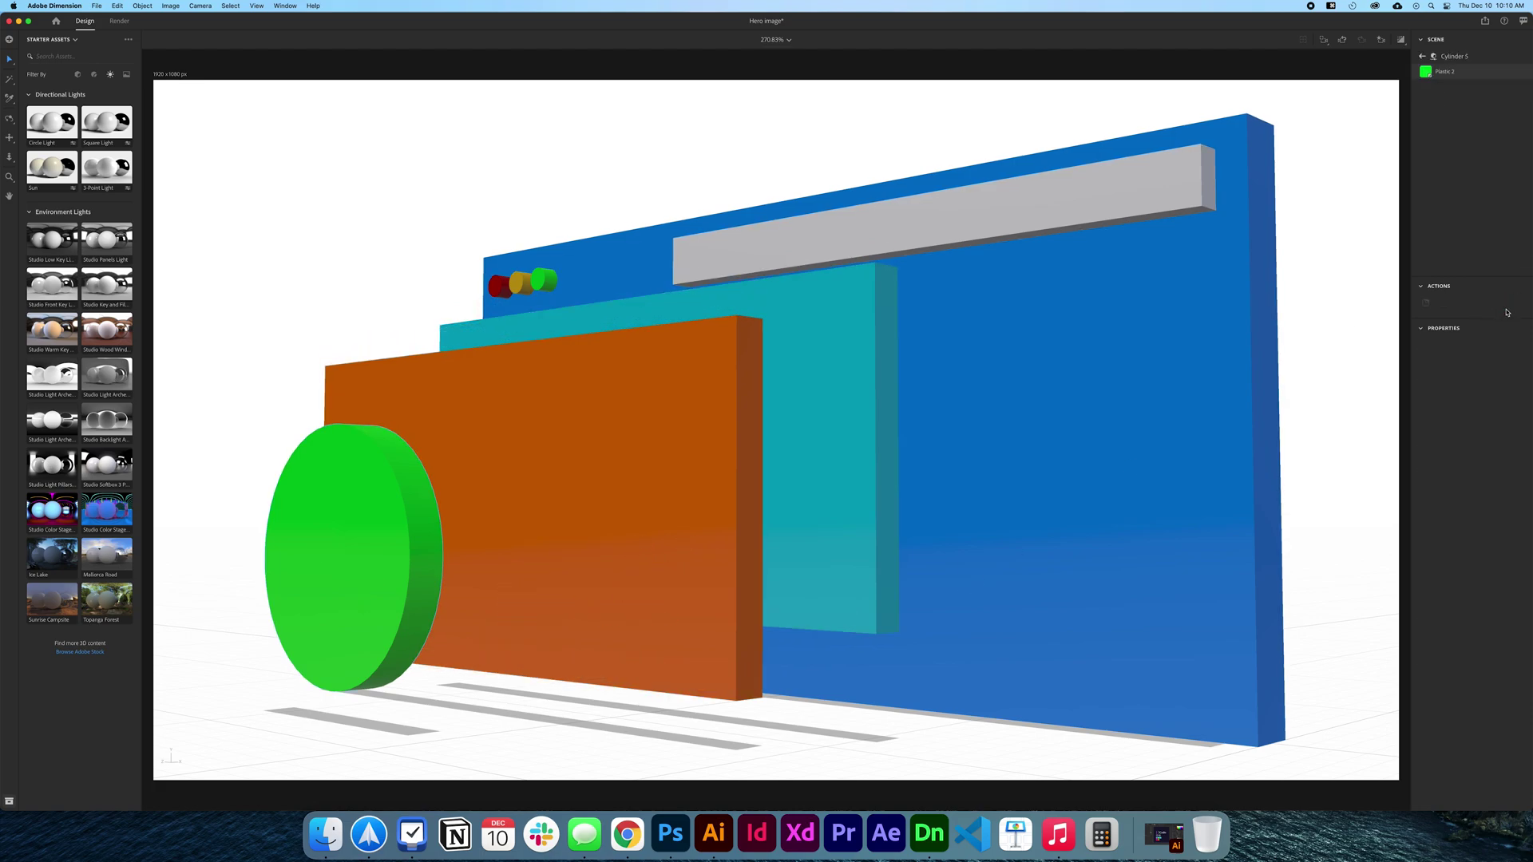
left_click(1426, 72)
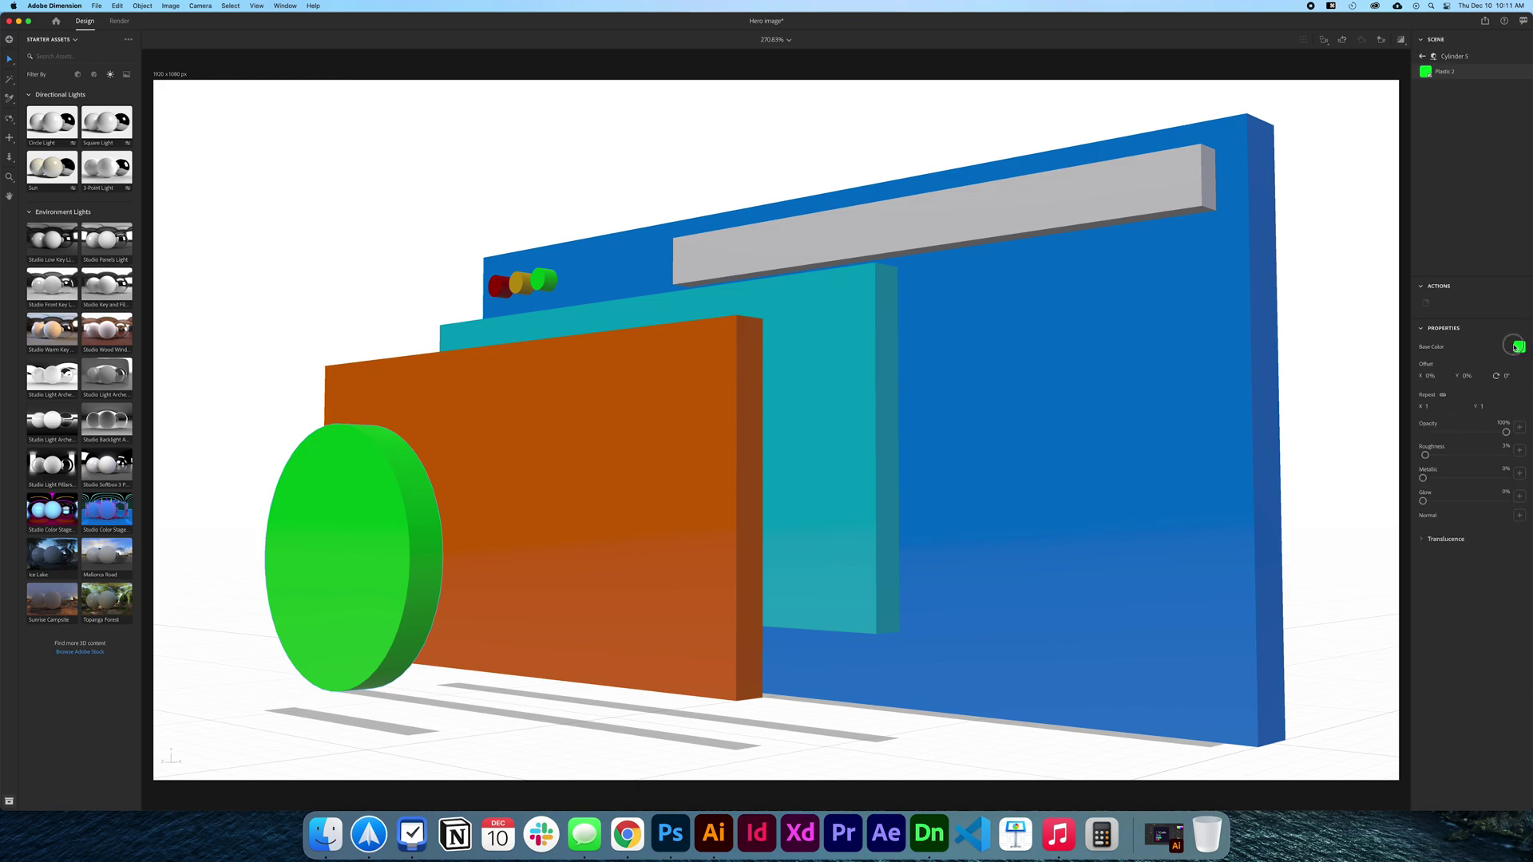
left_click(1519, 347)
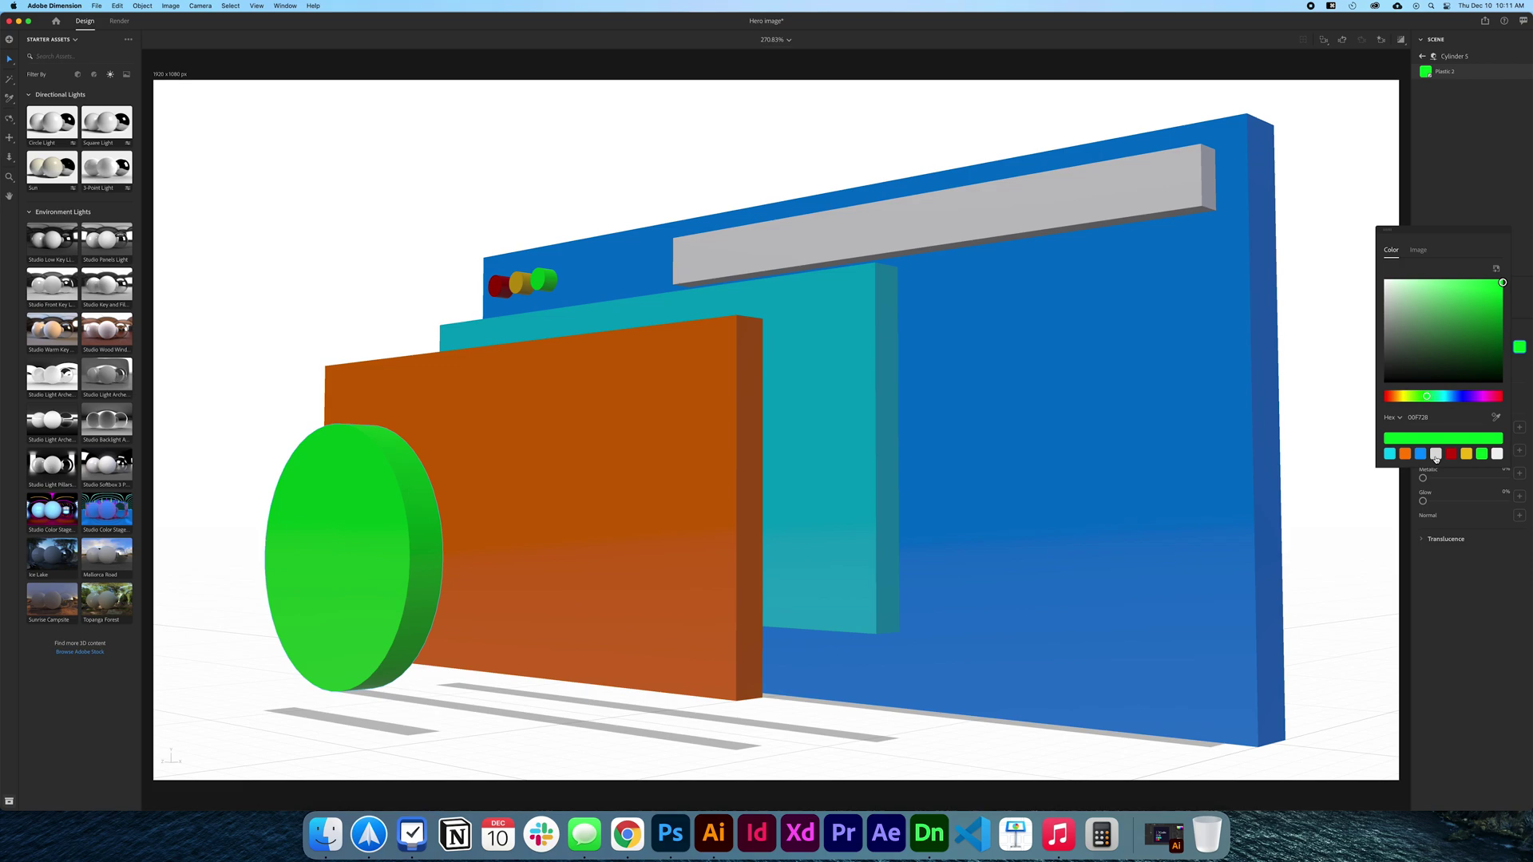
left_click(1389, 454)
left_click(1355, 604)
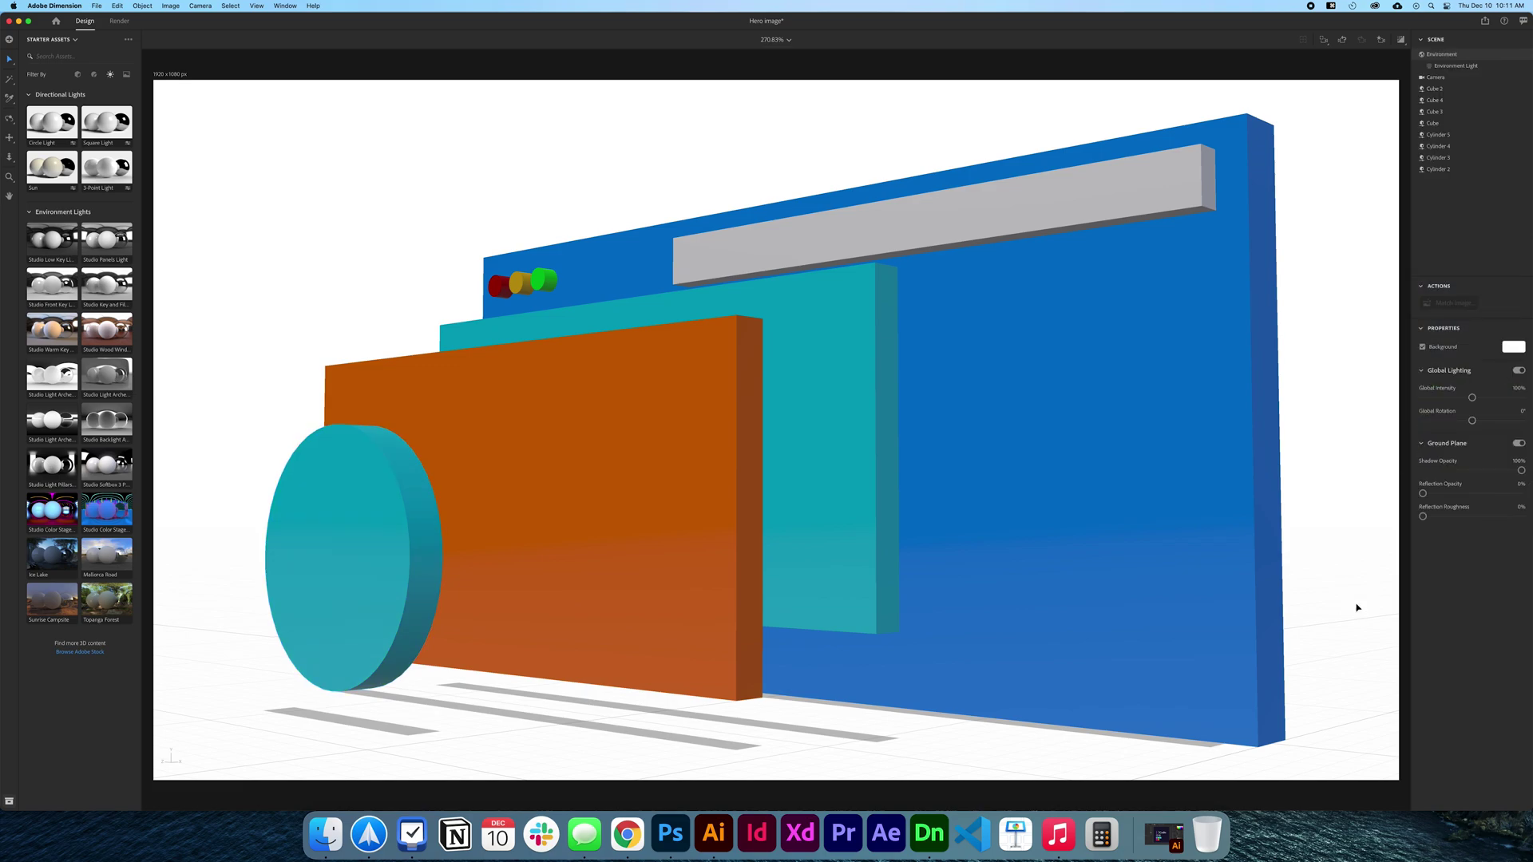
Orbit the camera to a low angle that frames all the objects, and turn on the render preview
left_click_drag(1354, 604, 1334, 622)
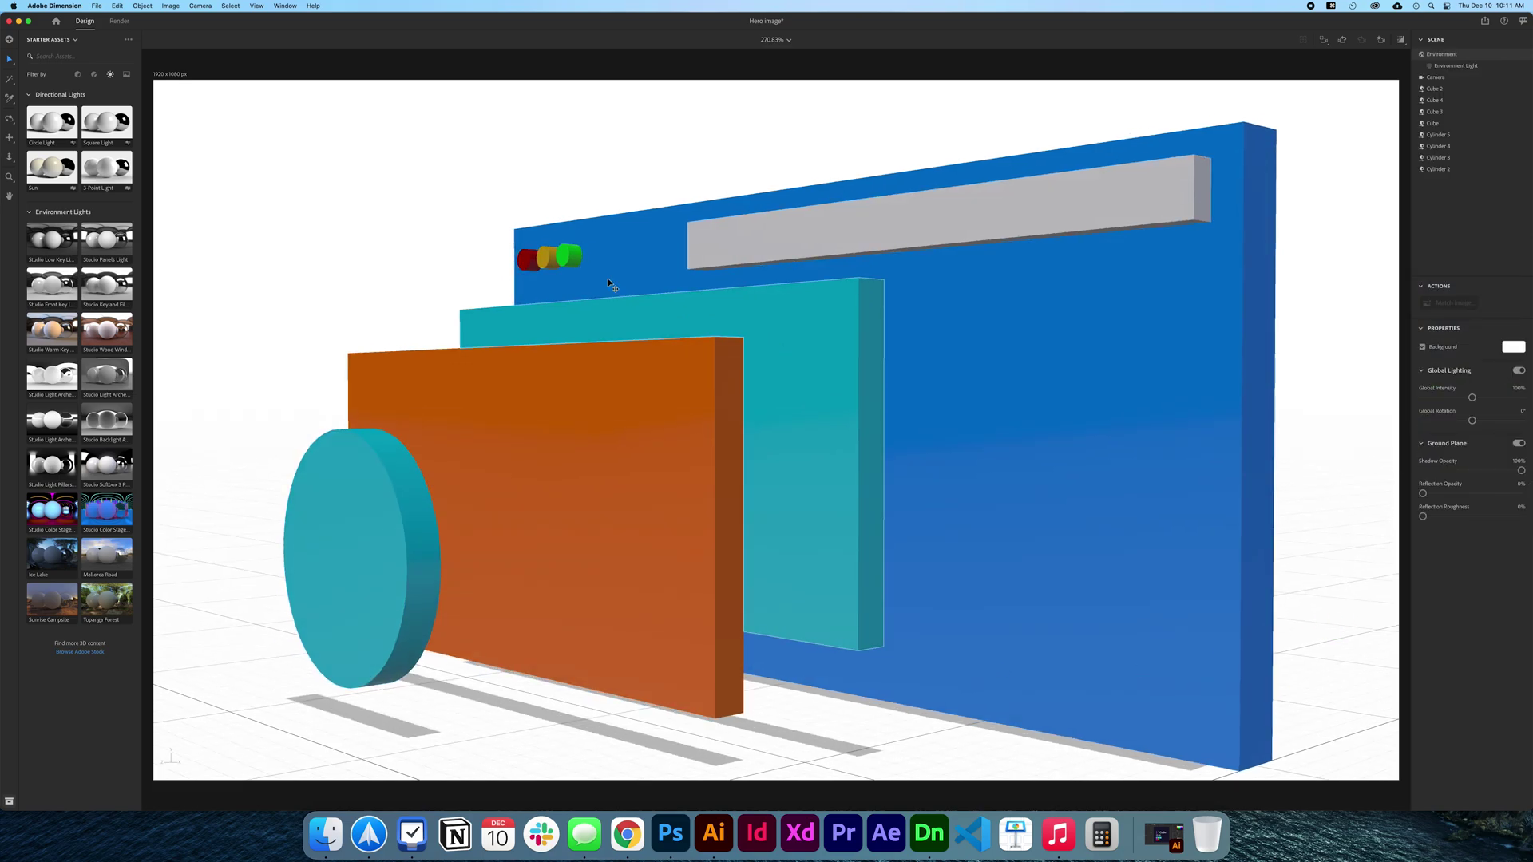
left_click(179, 5)
left_click(200, 6)
right_click_drag(702, 504, 734, 503)
left_click_drag(734, 502, 732, 477)
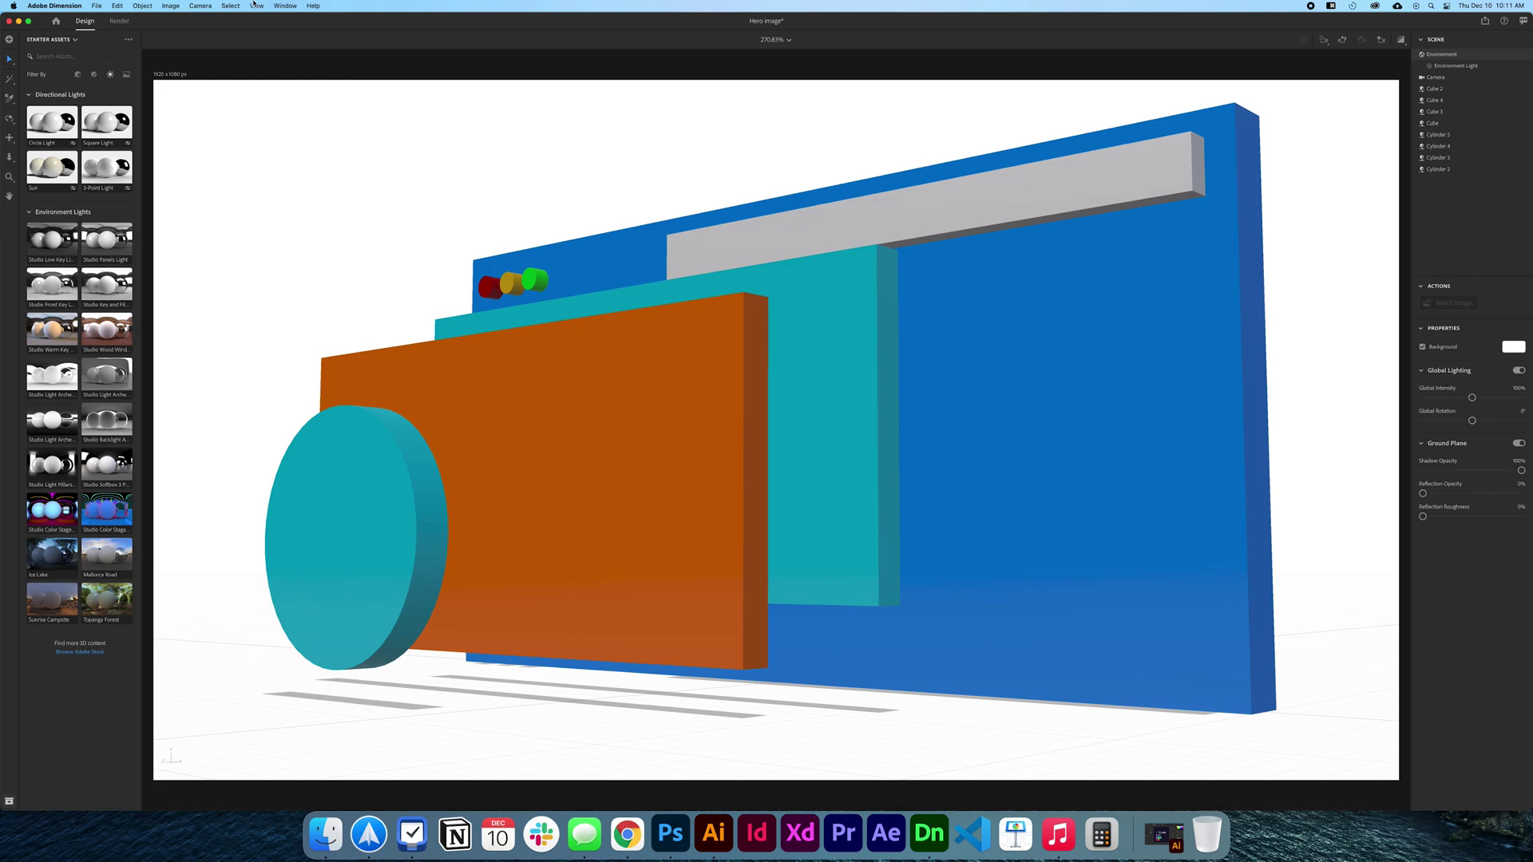
left_click(1401, 40)
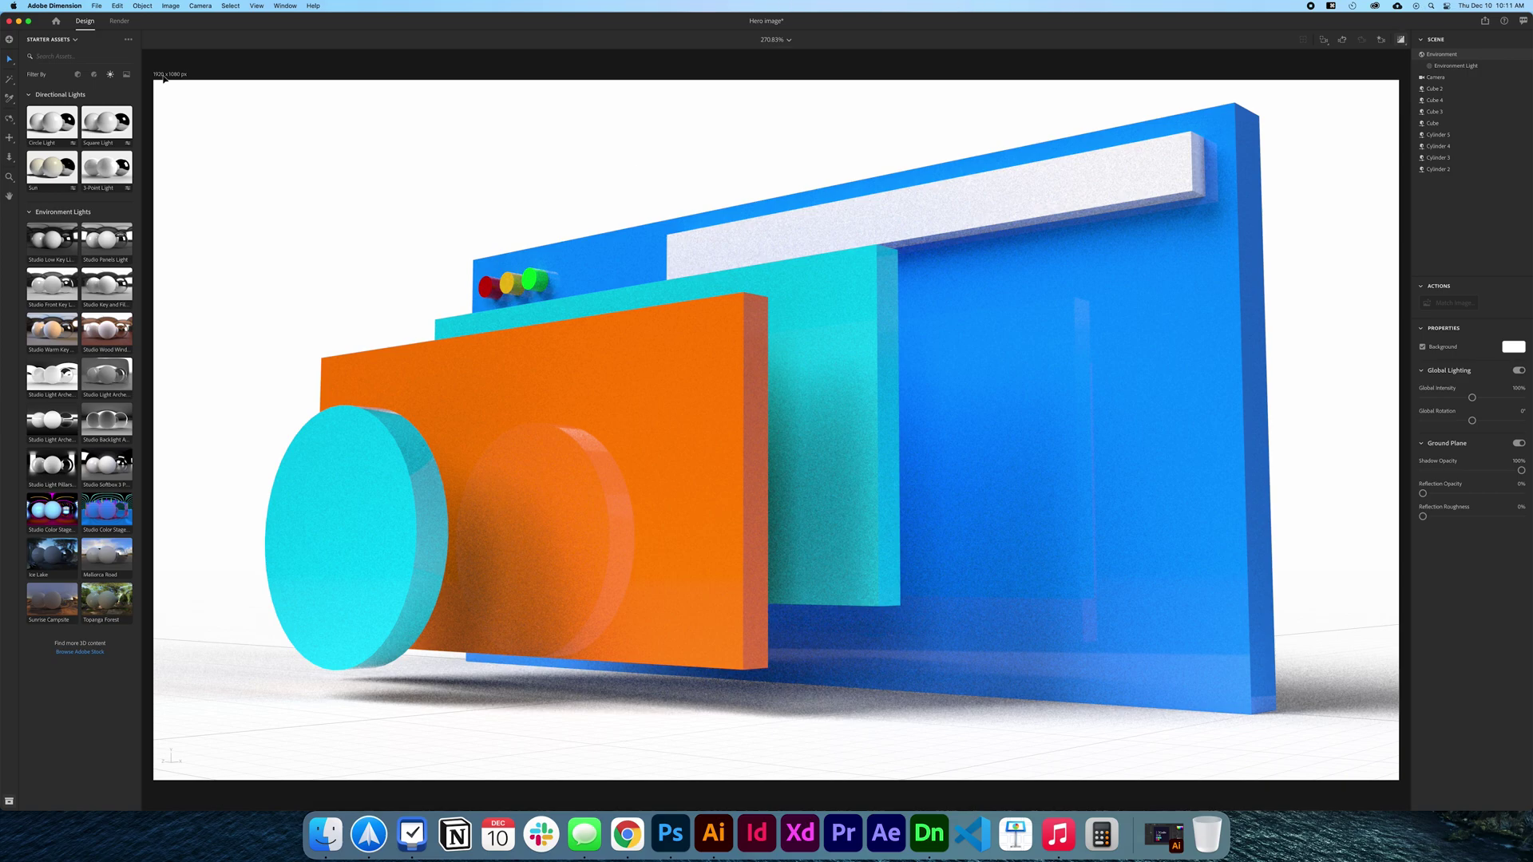
Render Hero image locally at High (Slow) quality as a 16-bit PSD, saving it to the Desktop
left_click(119, 21)
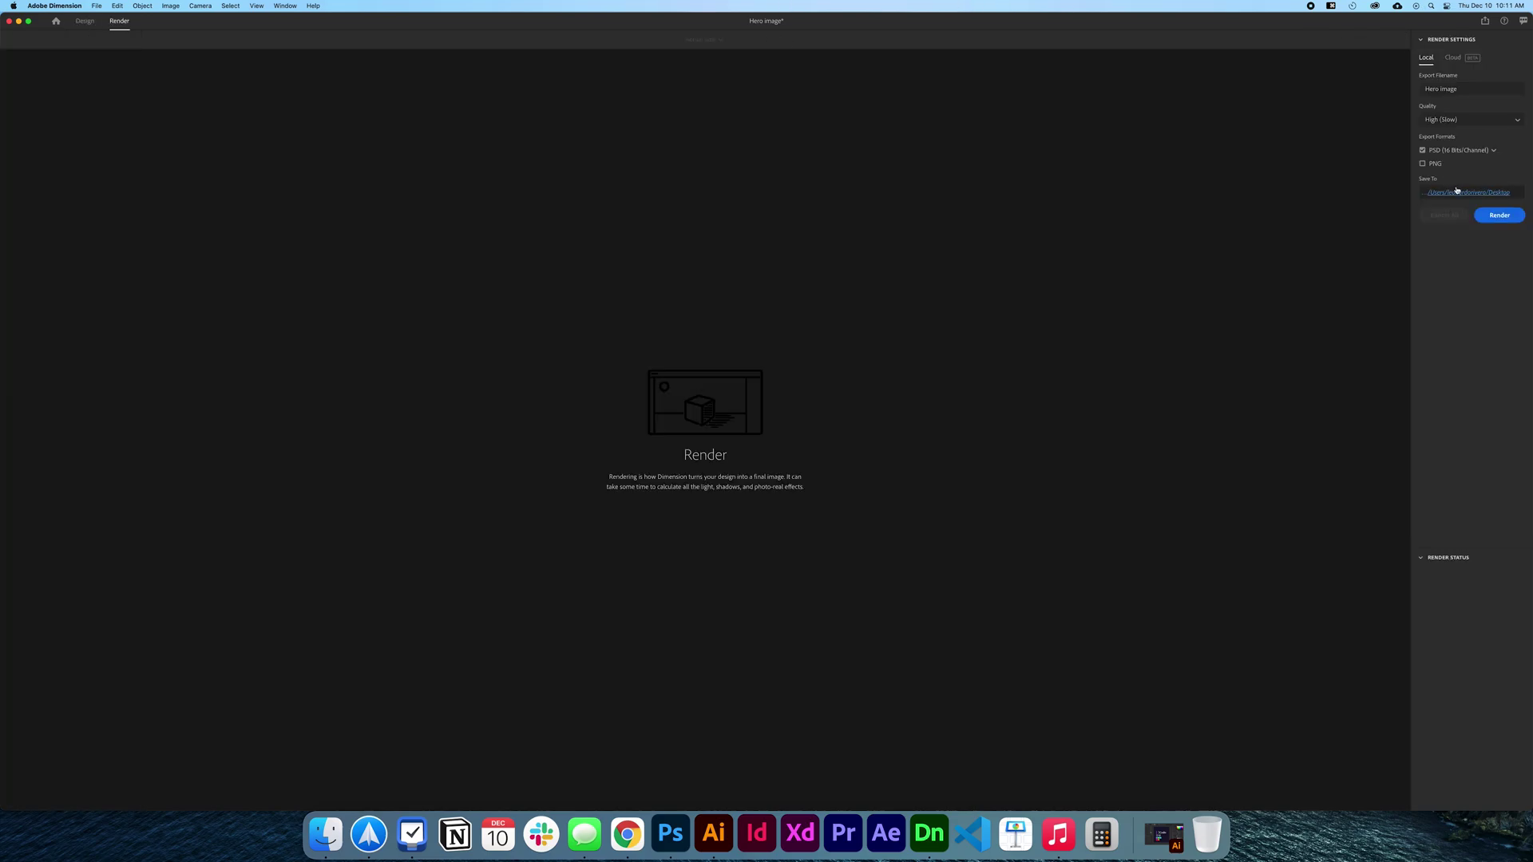
left_click(1423, 190)
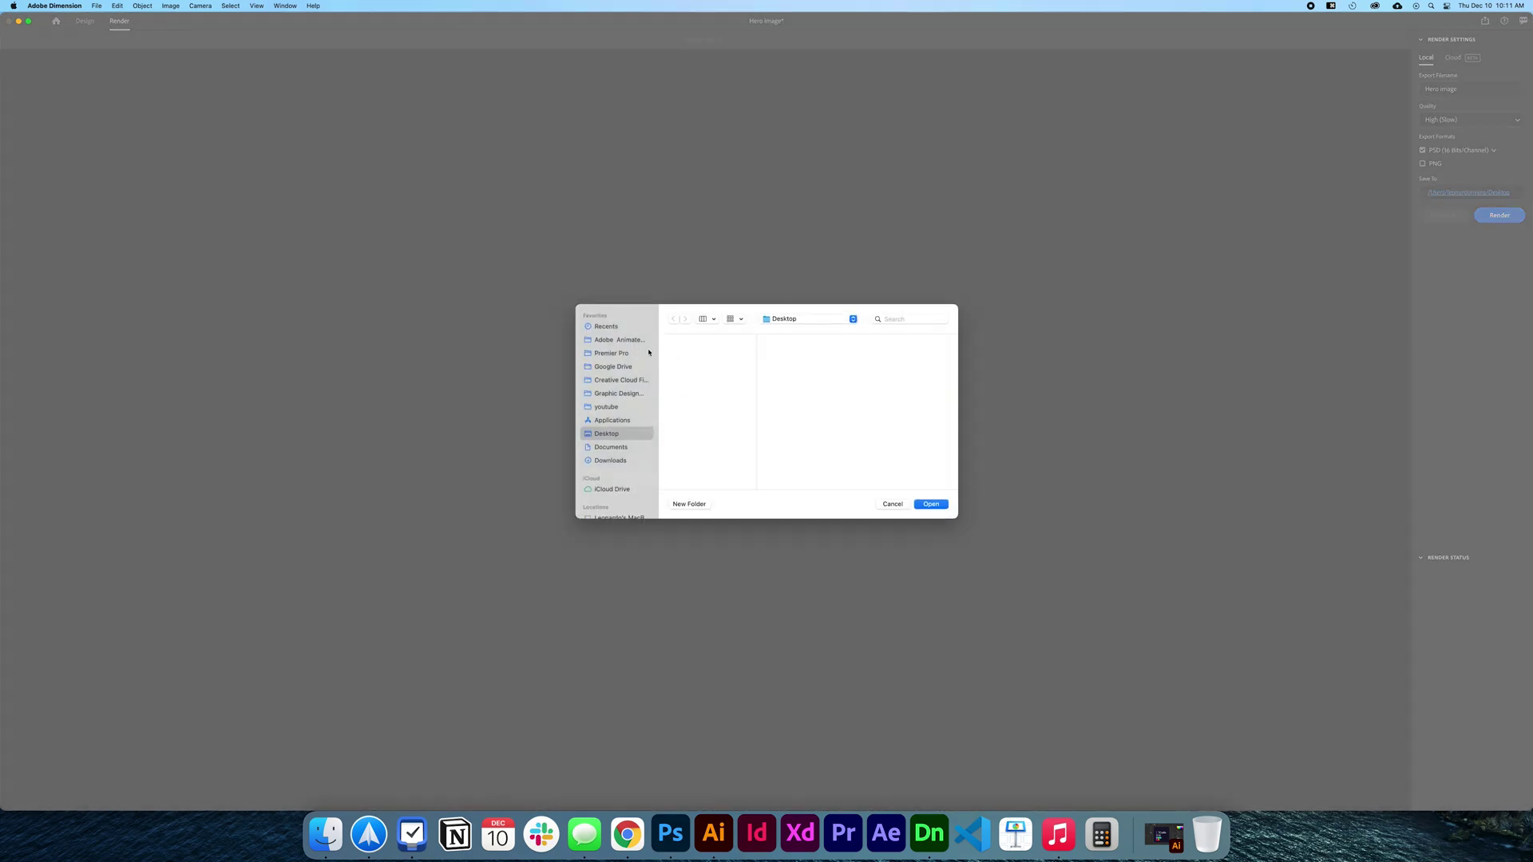
left_click(931, 505)
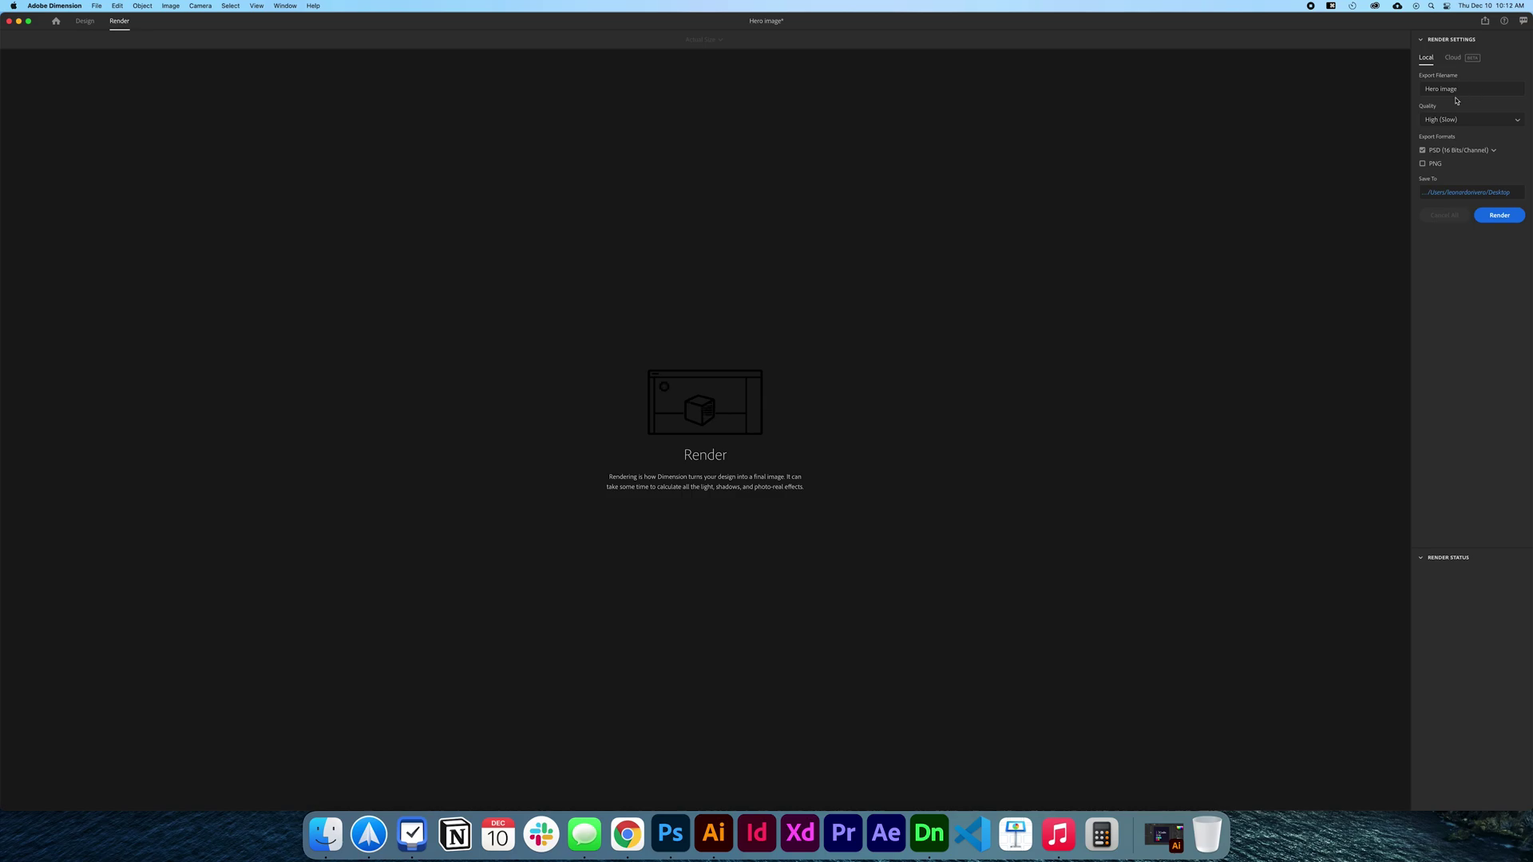
left_click(1499, 216)
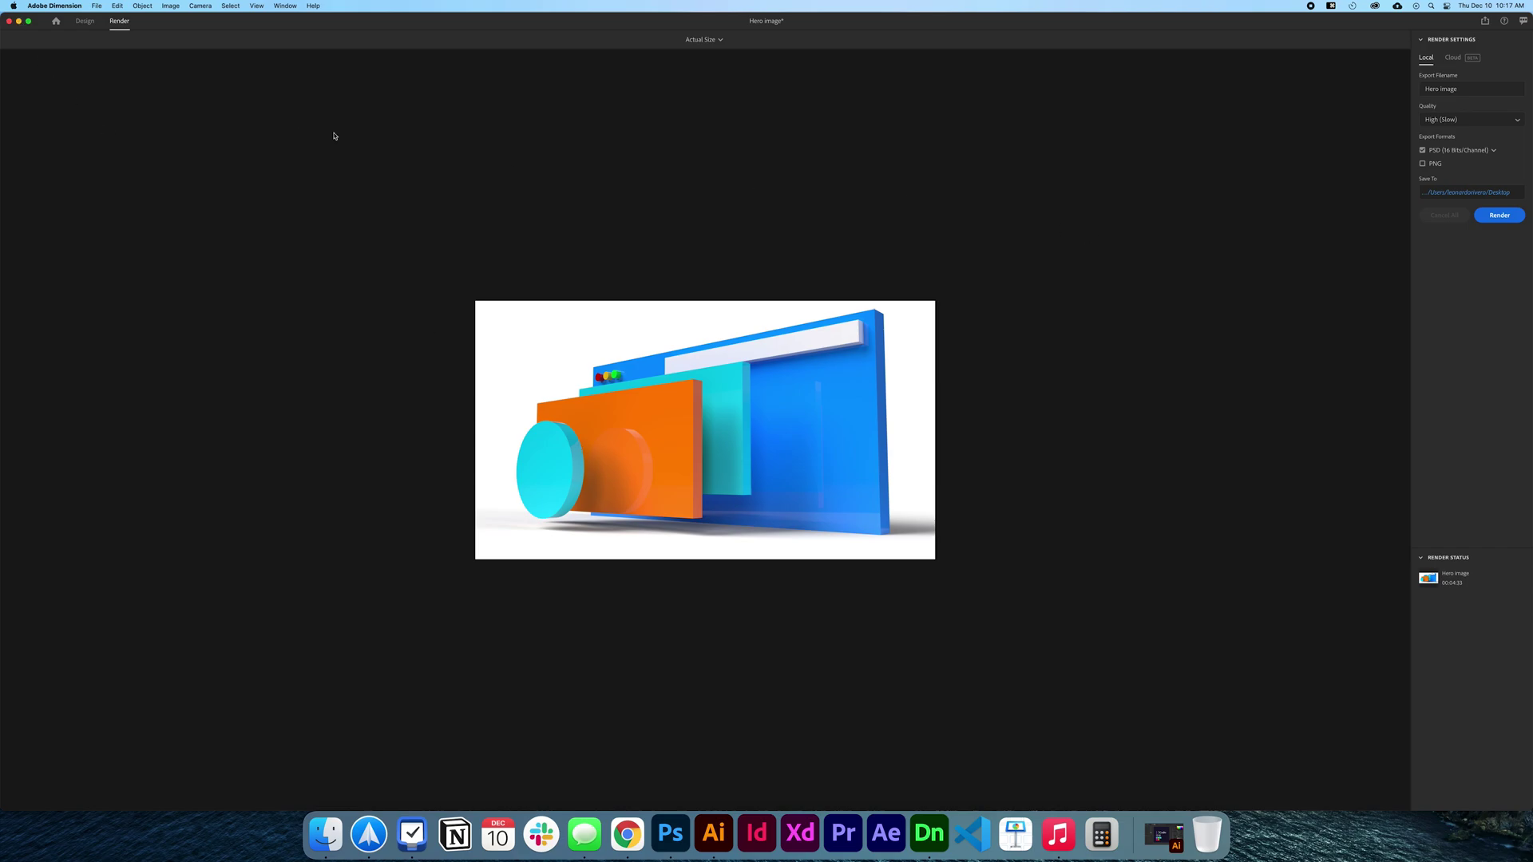
Minimize the render window, switch to Adobe XD and create a custom-size document of 1440 x 1024
key("super+m")
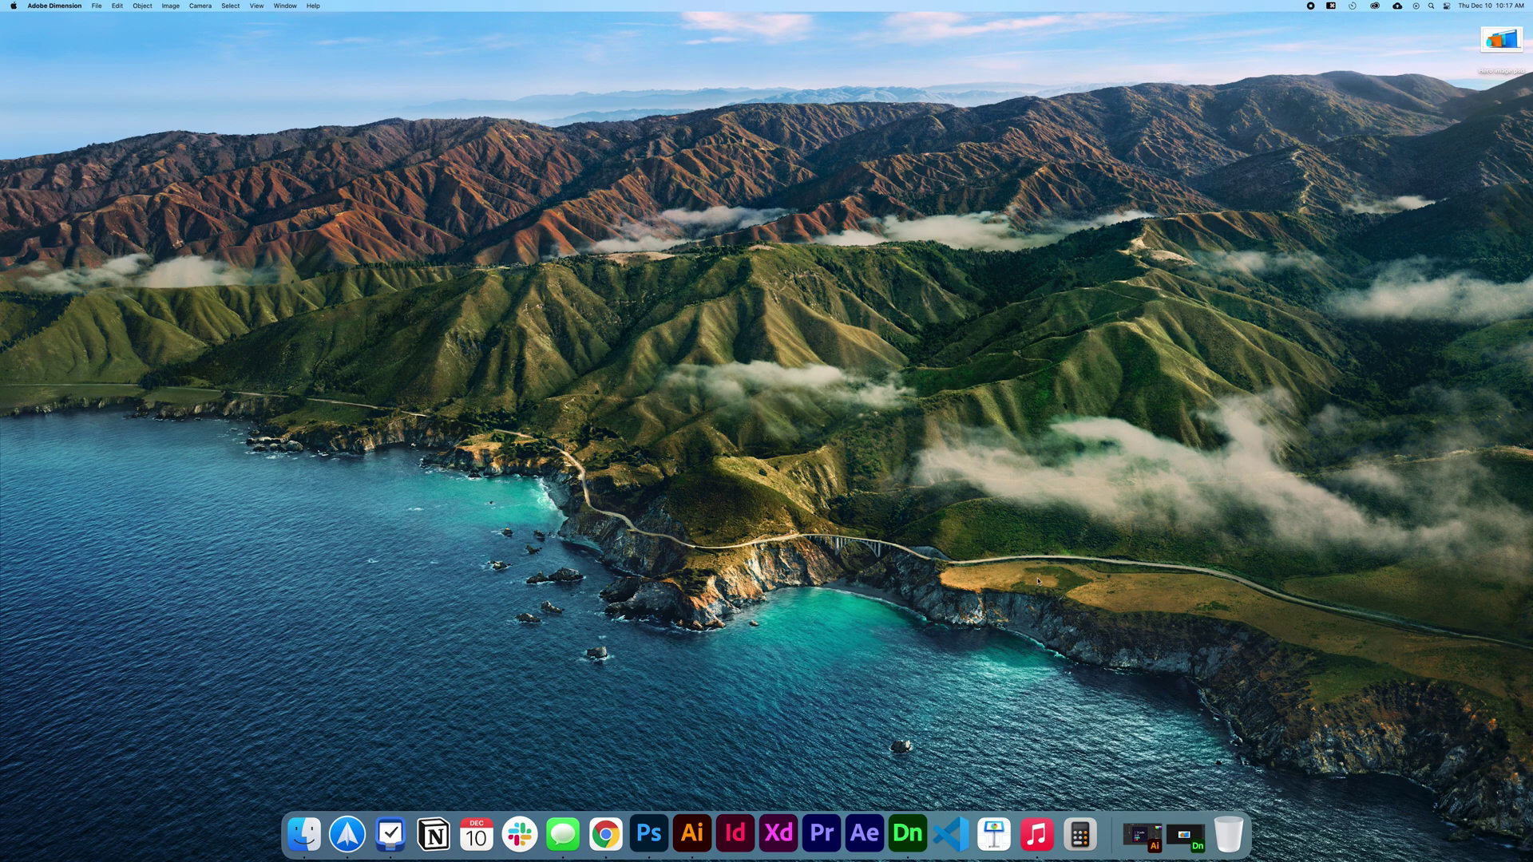
left_click(781, 834)
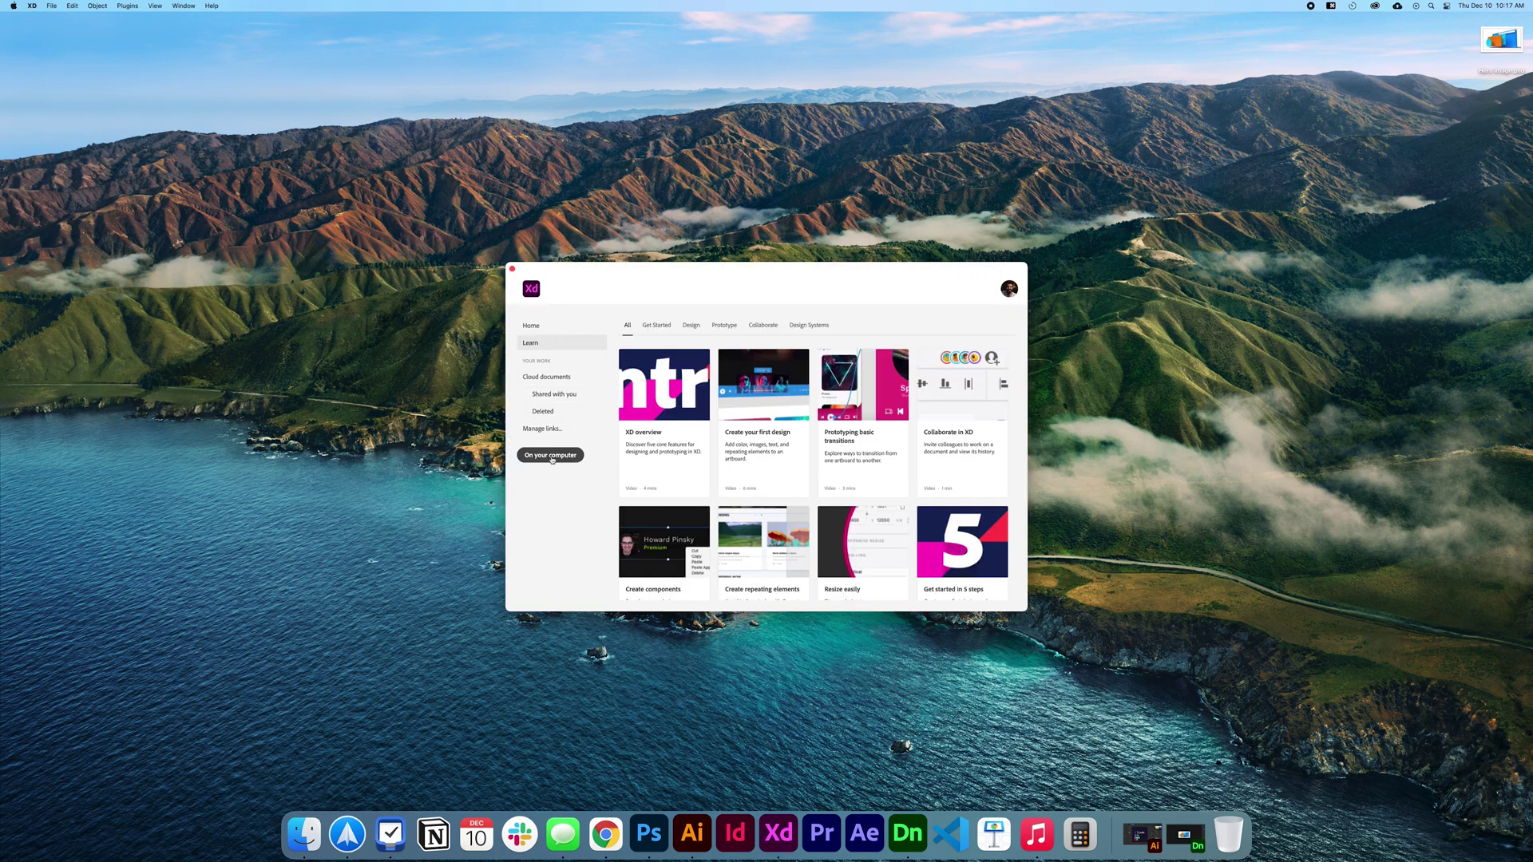
left_click(530, 326)
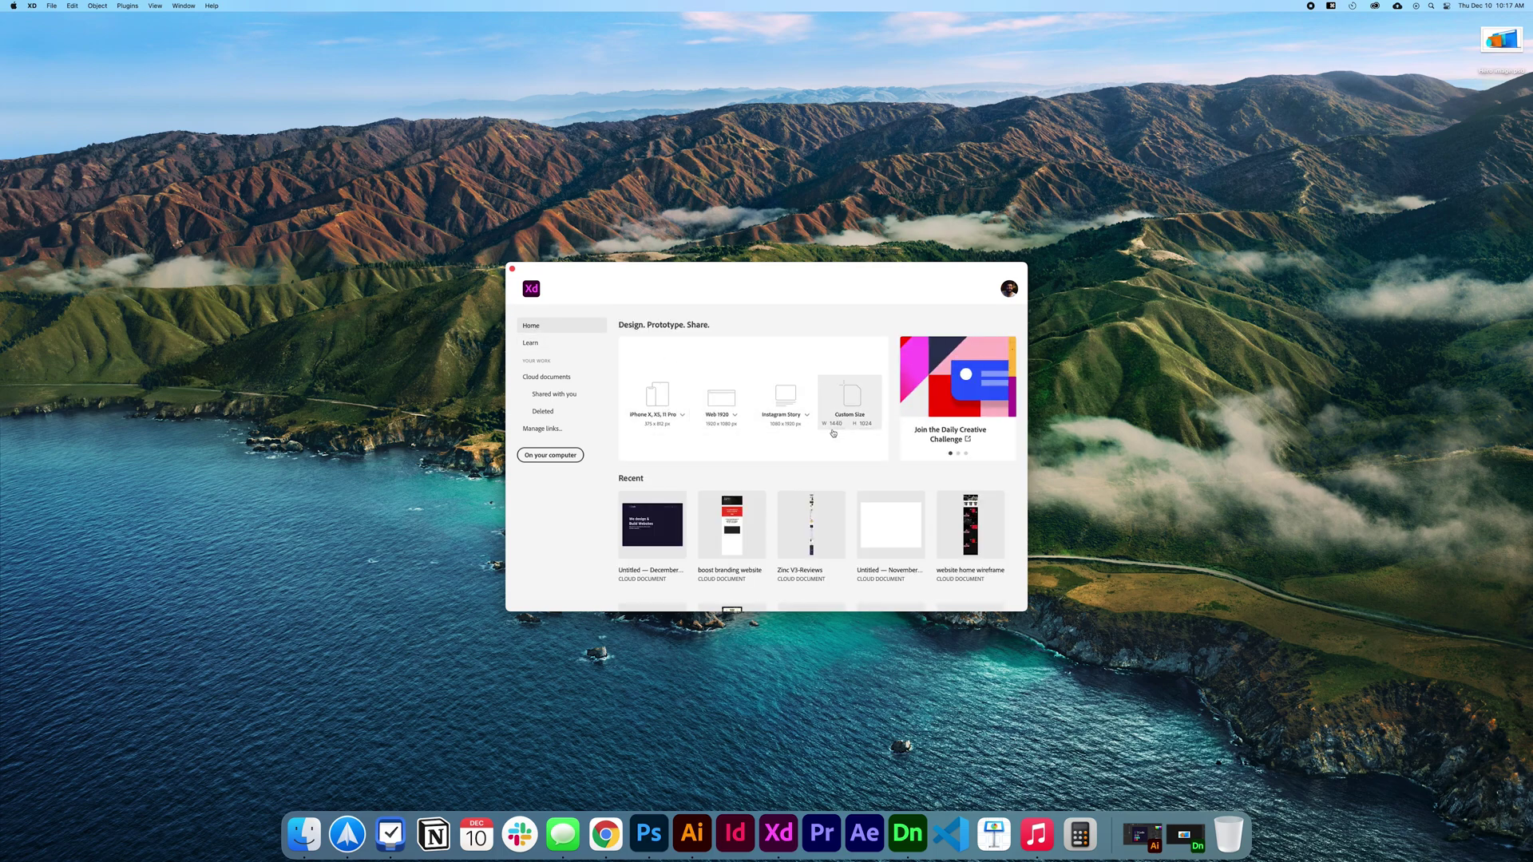
left_click(862, 410)
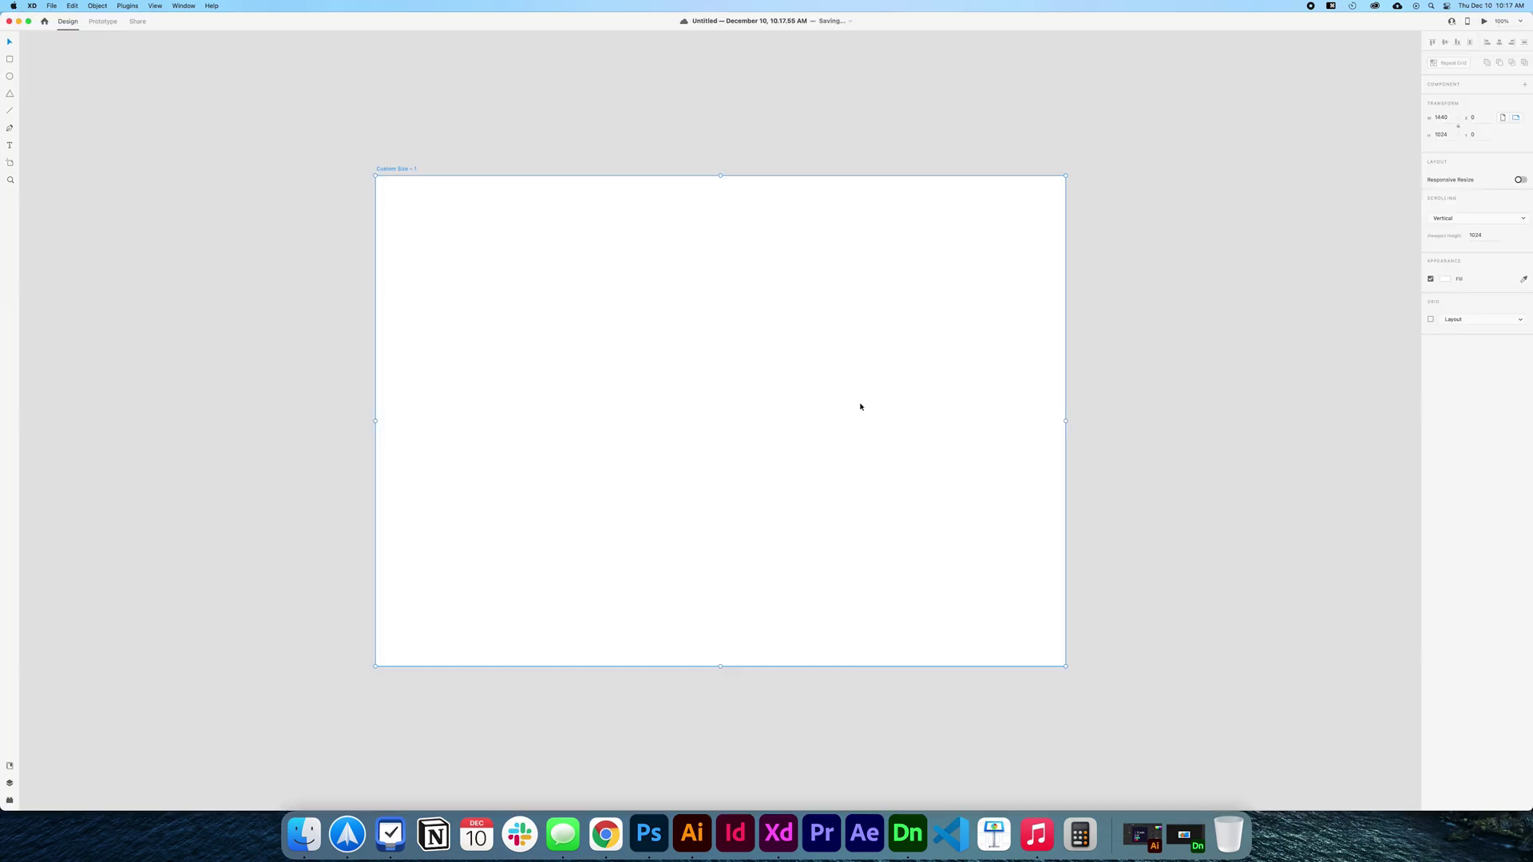
Rename the artboard as Coding website
double_click(413, 167)
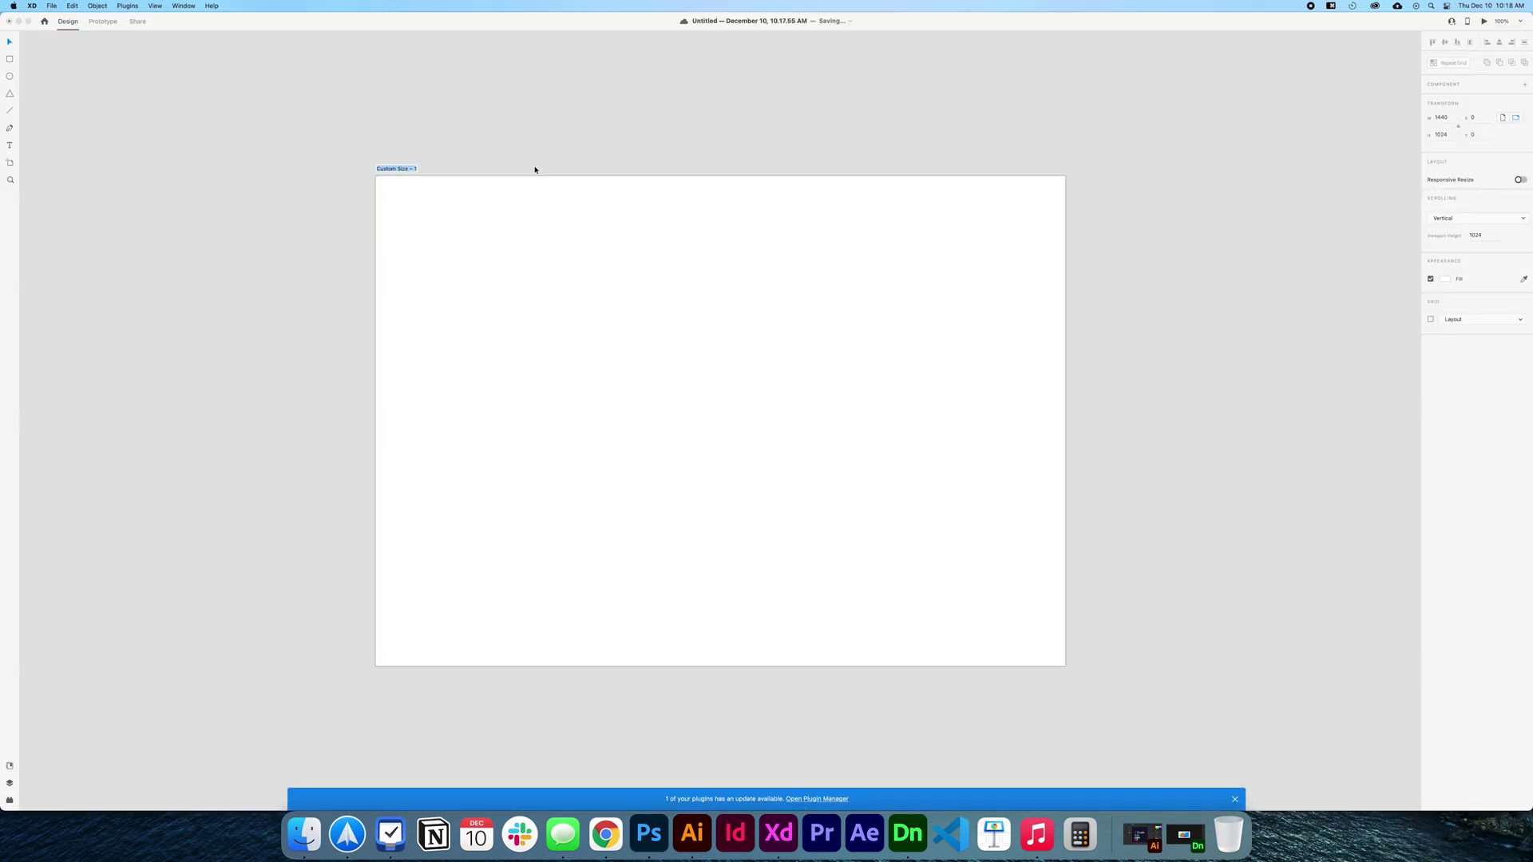
type("Coding website")
key("Return")
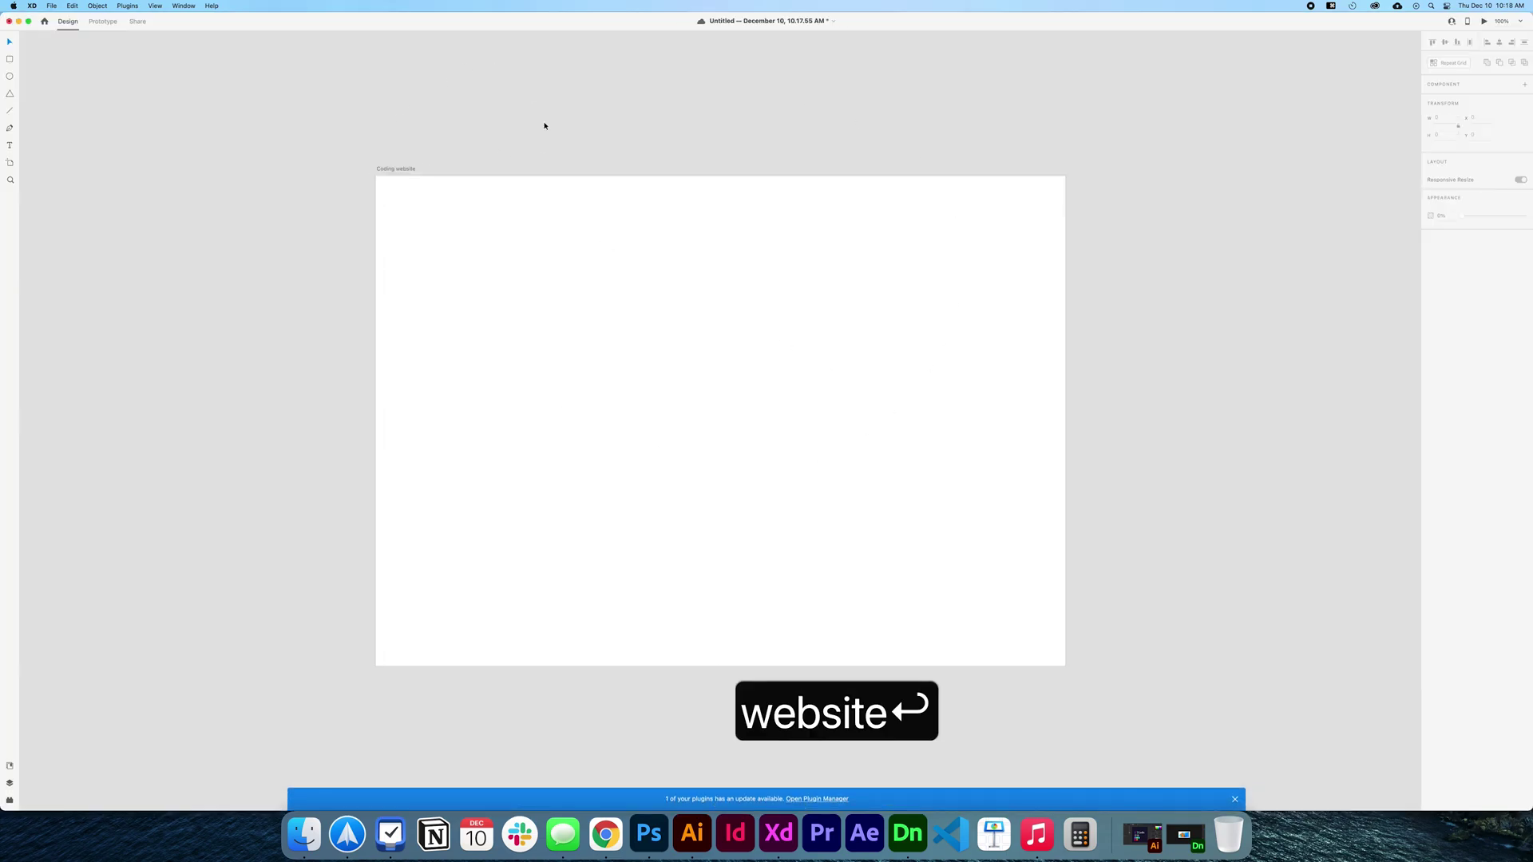
Turn on a 12-column layout grid for the Coding website artboard and set its gutter width to 30
left_click(559, 368)
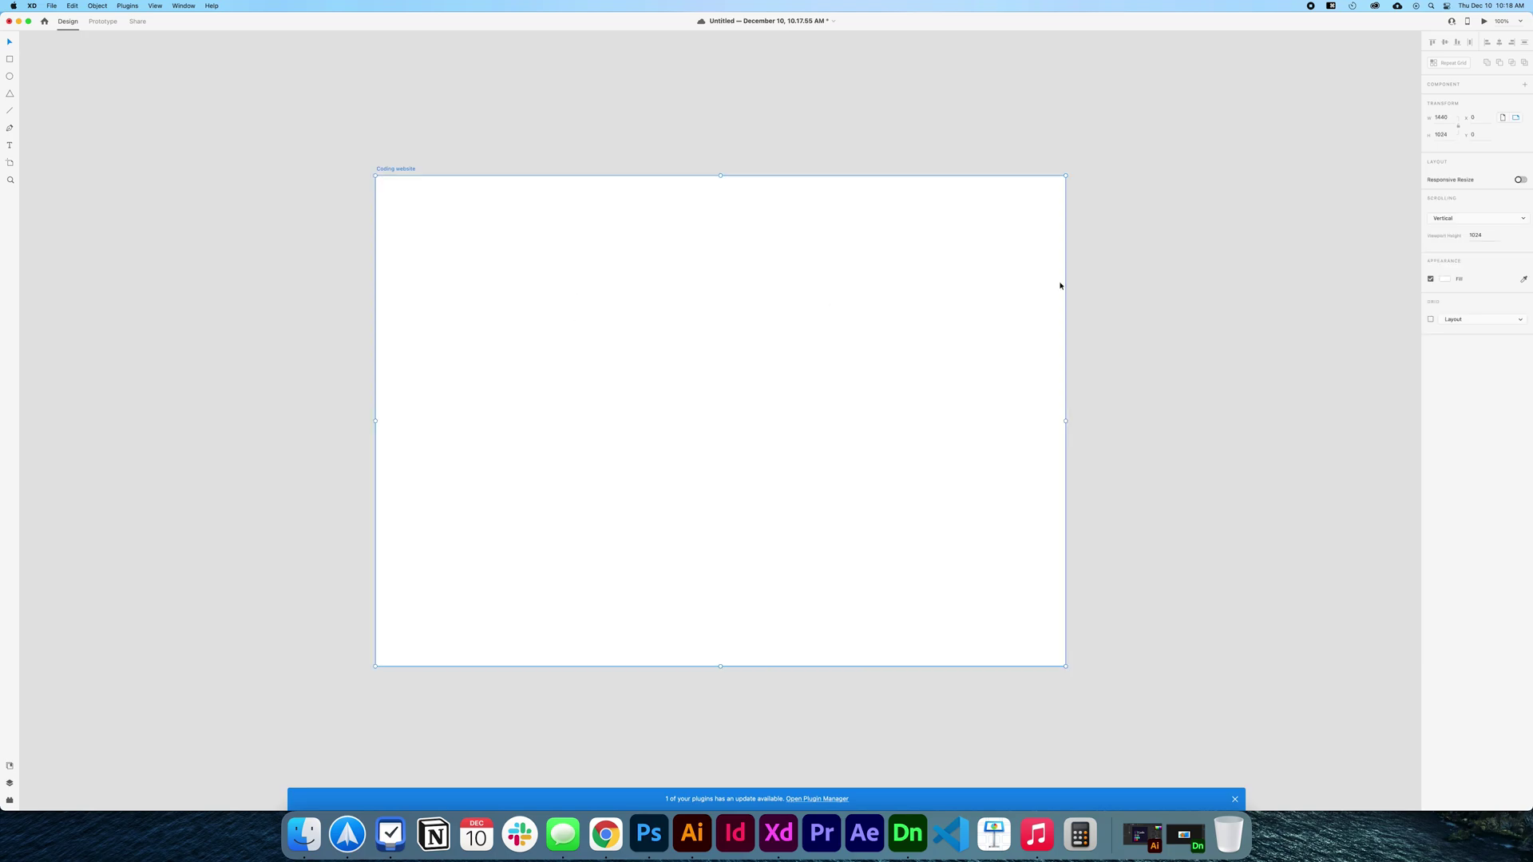
left_click(1429, 319)
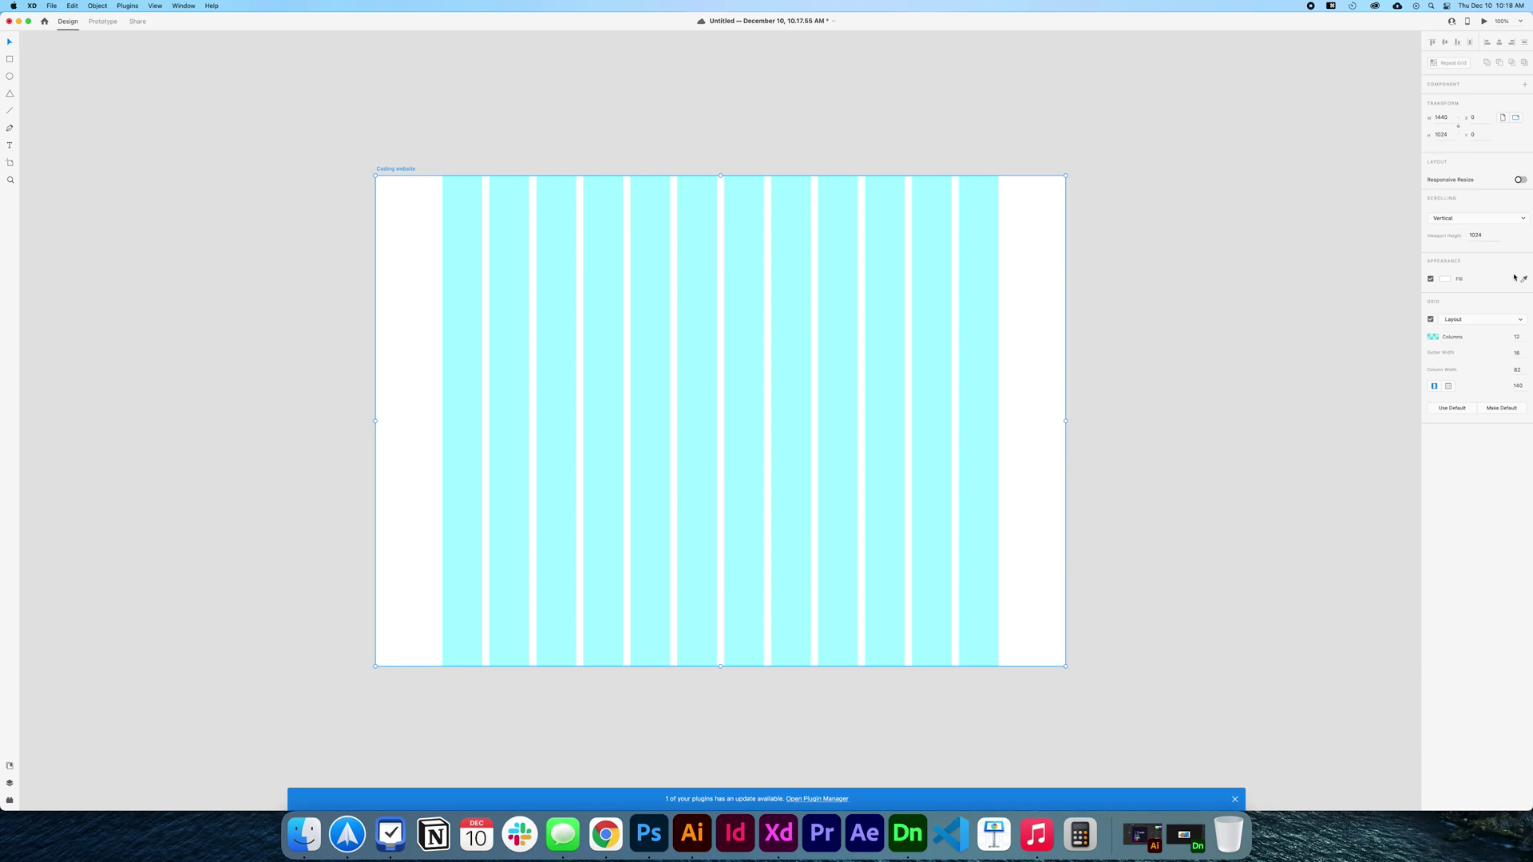
left_click(1516, 353)
type("30")
left_click(1517, 370)
left_click(1517, 385)
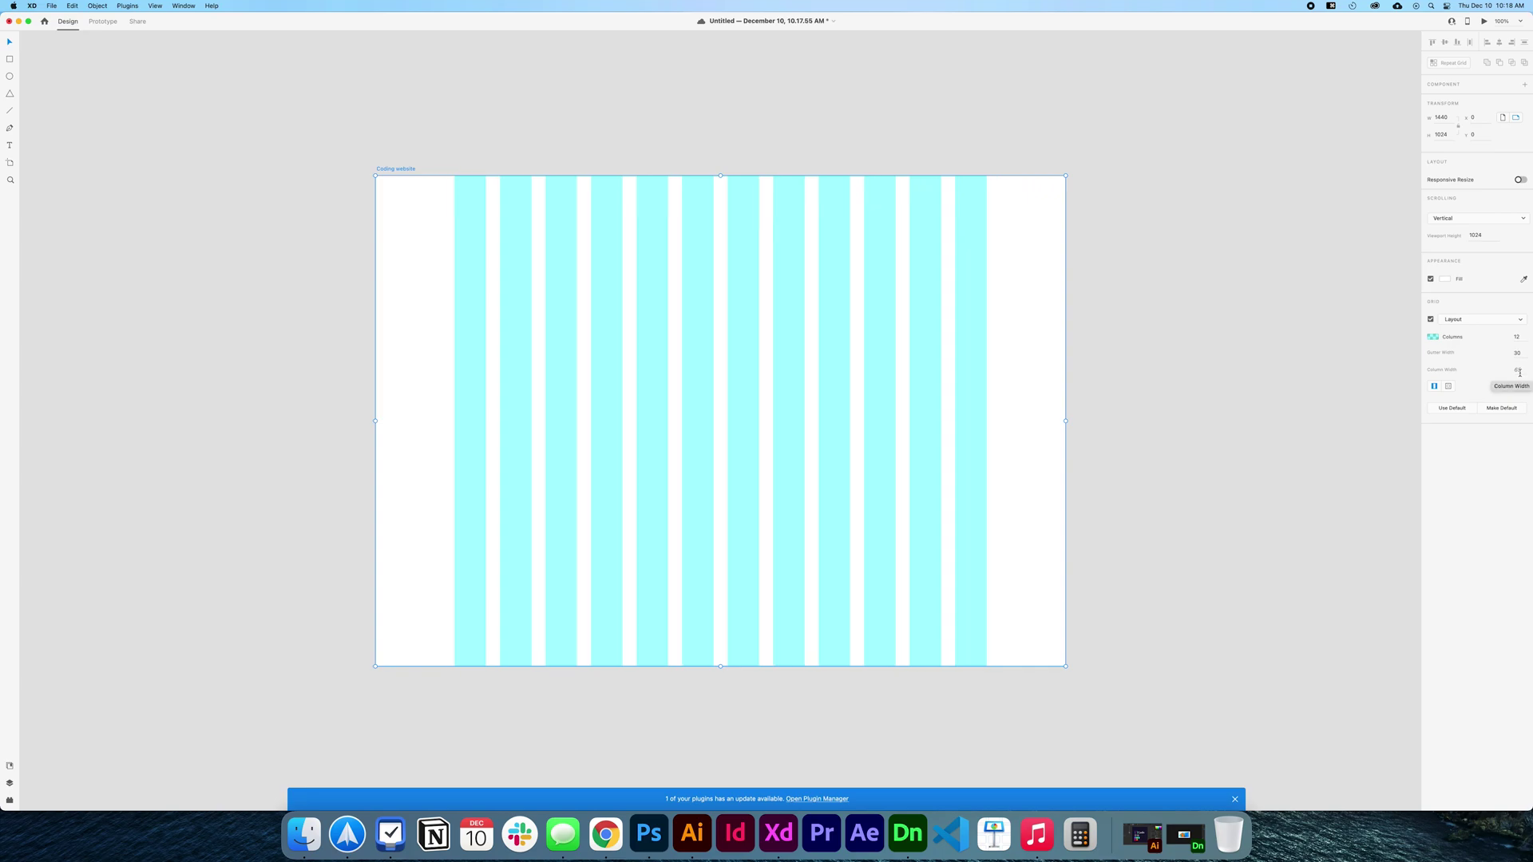
Restyle the grid columns as thin blue-violet outlines by reducing their fill opacity to 0% and changing the color
left_click(1432, 338)
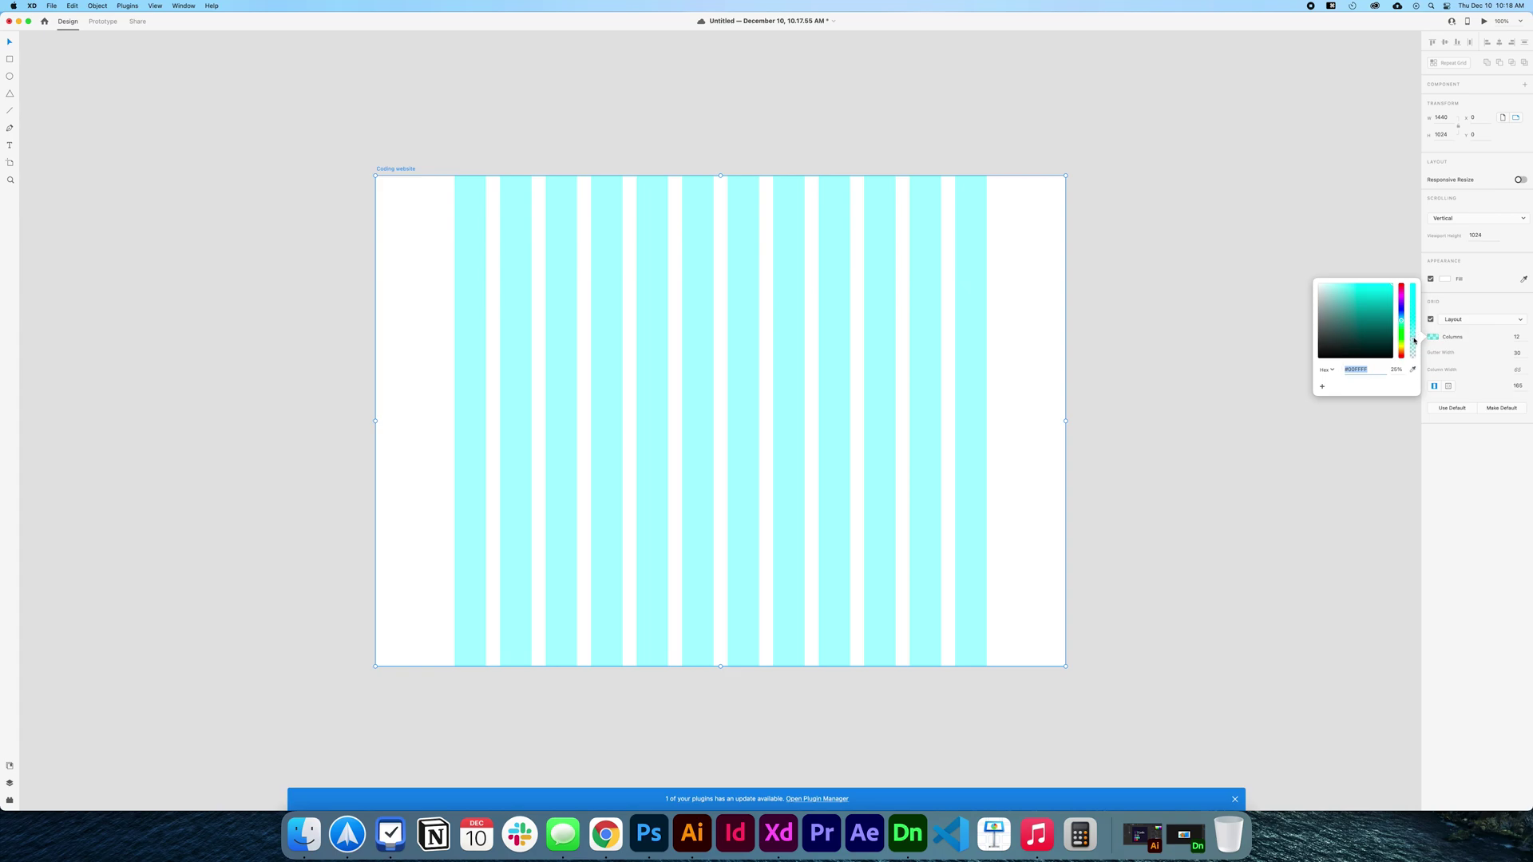
left_click_drag(1413, 341, 1402, 387)
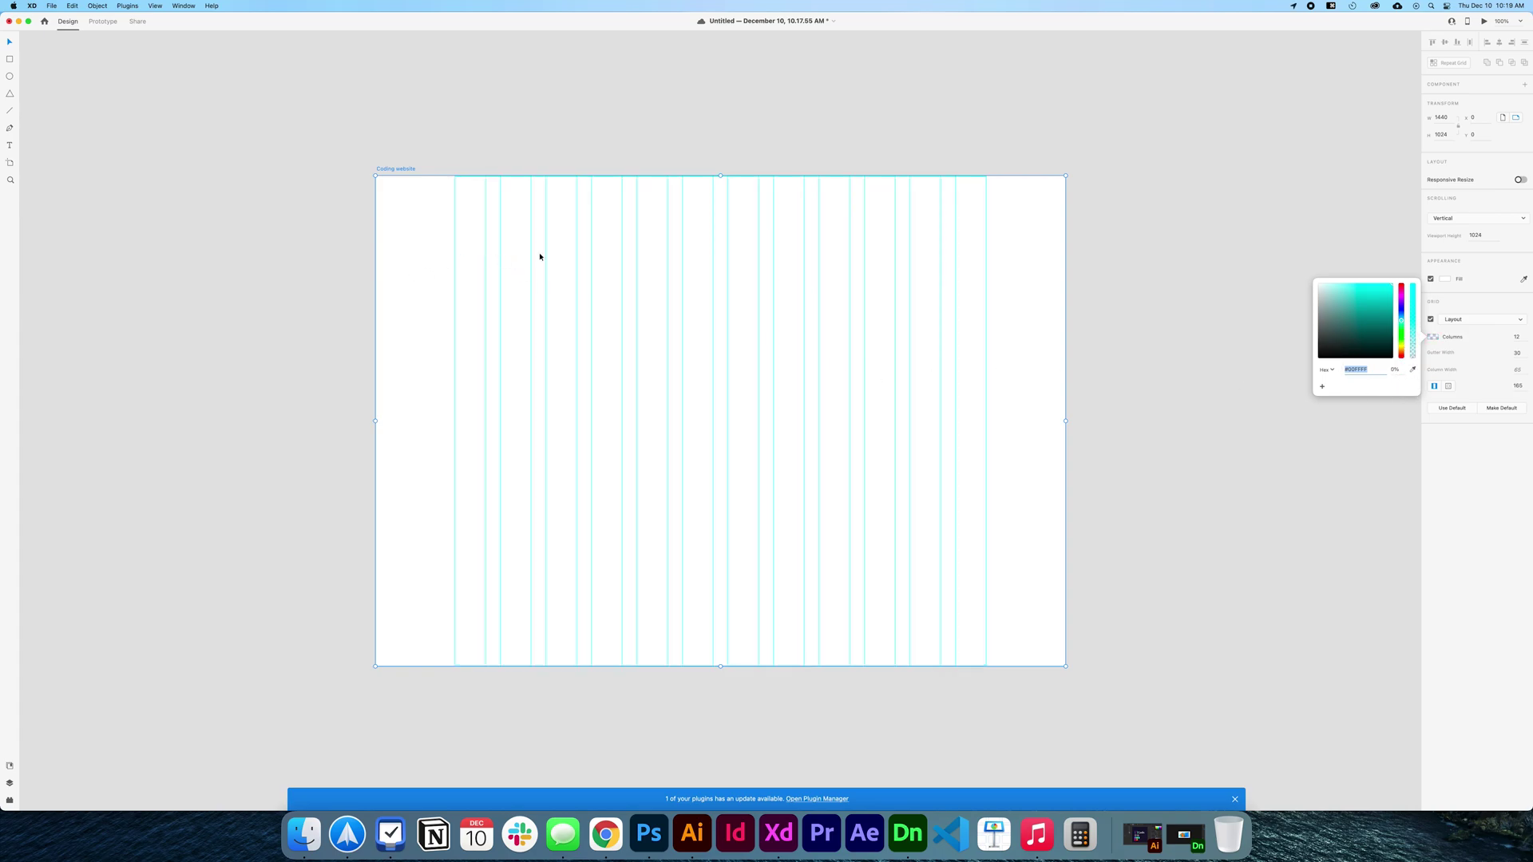
left_click(1187, 328)
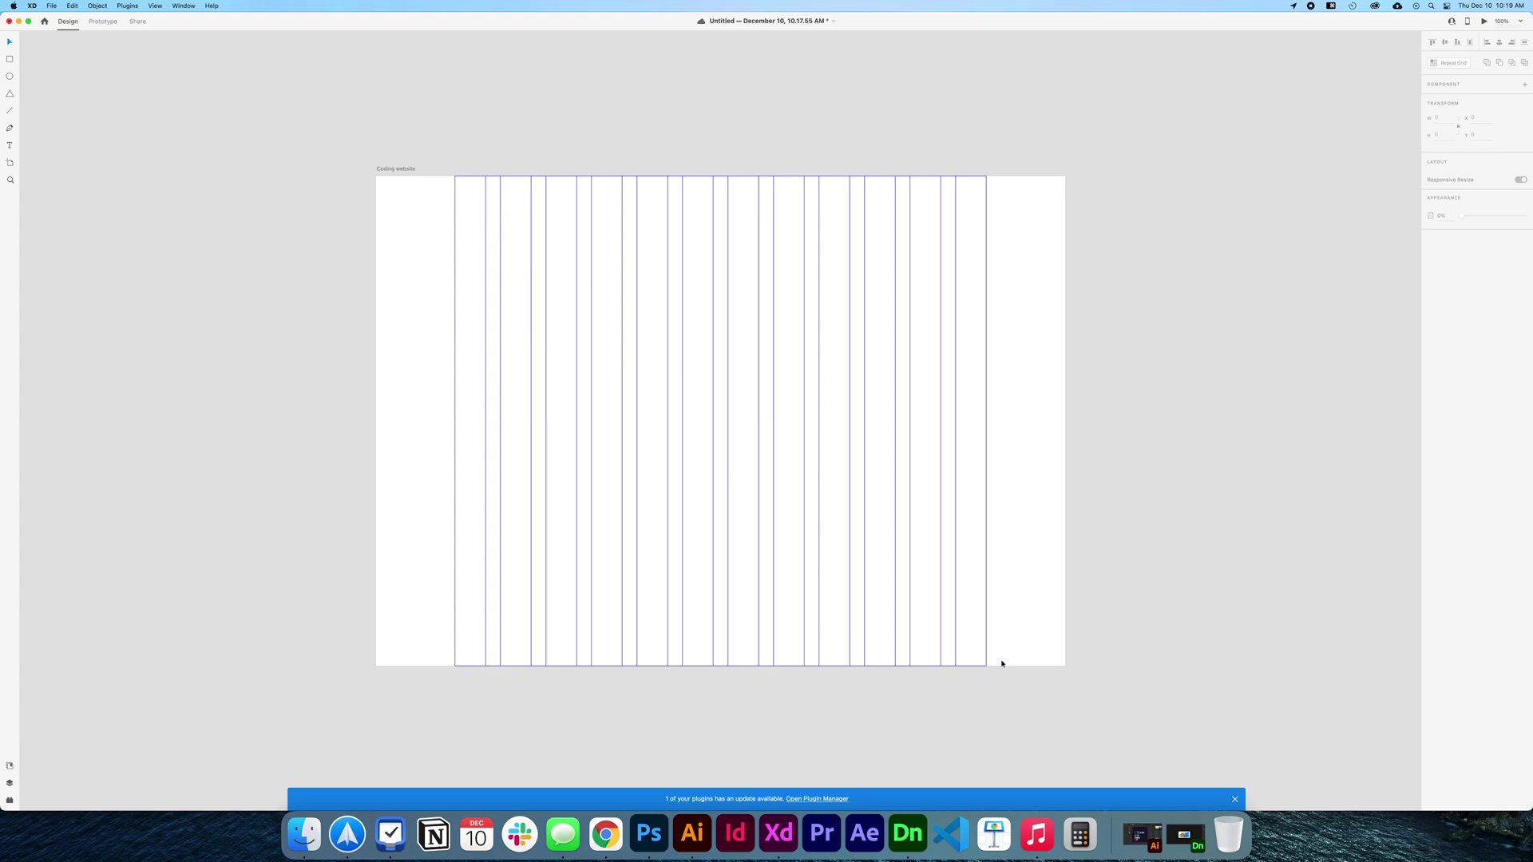
Copy the full Codrs logo from the Illustrator document and paste it onto the Coding website artboard in XD
left_click(1142, 835)
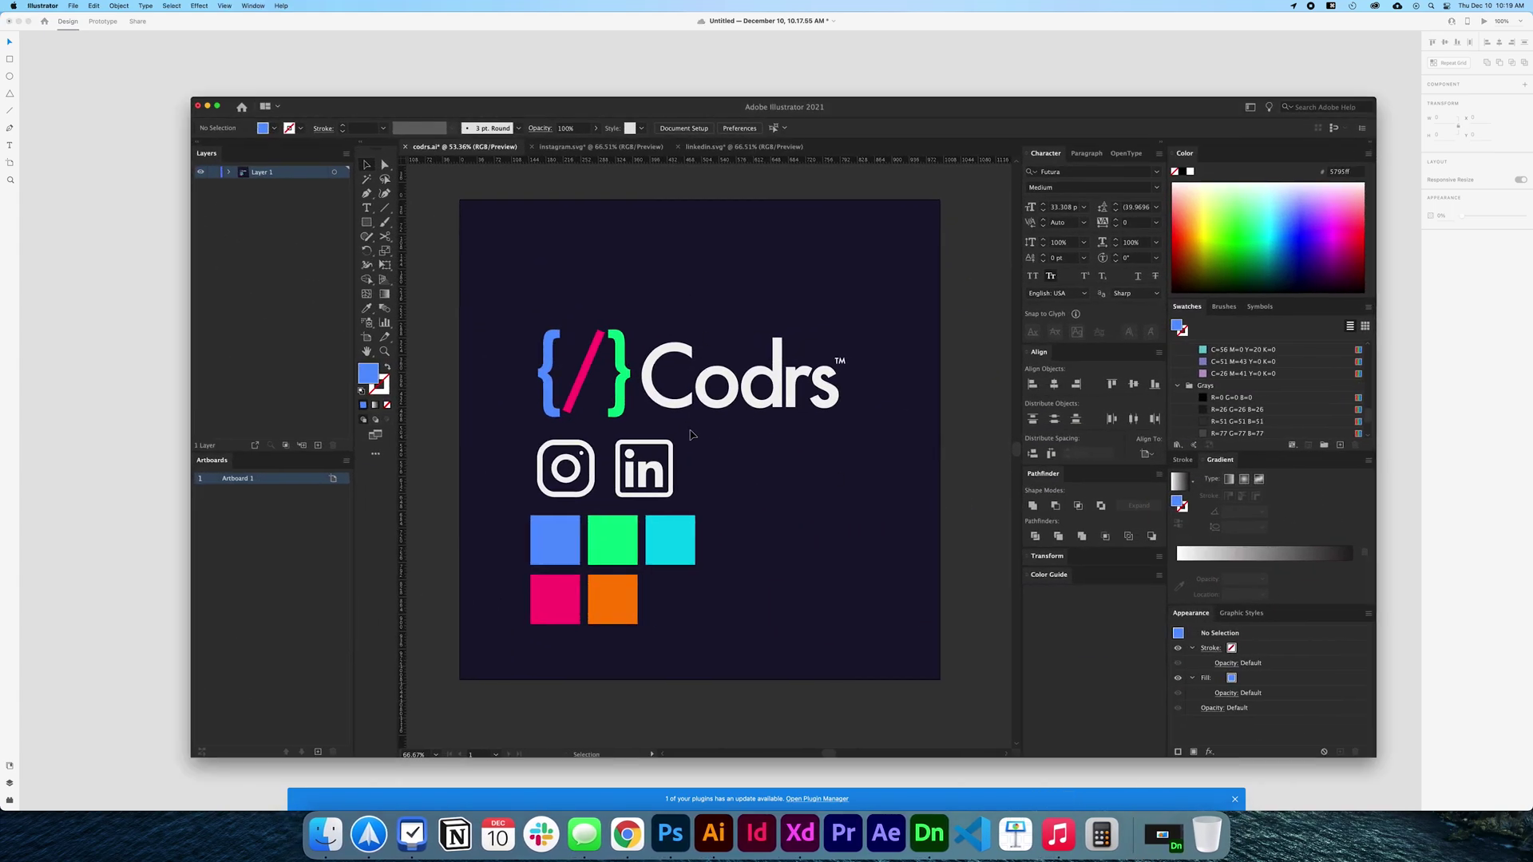
left_click(629, 407)
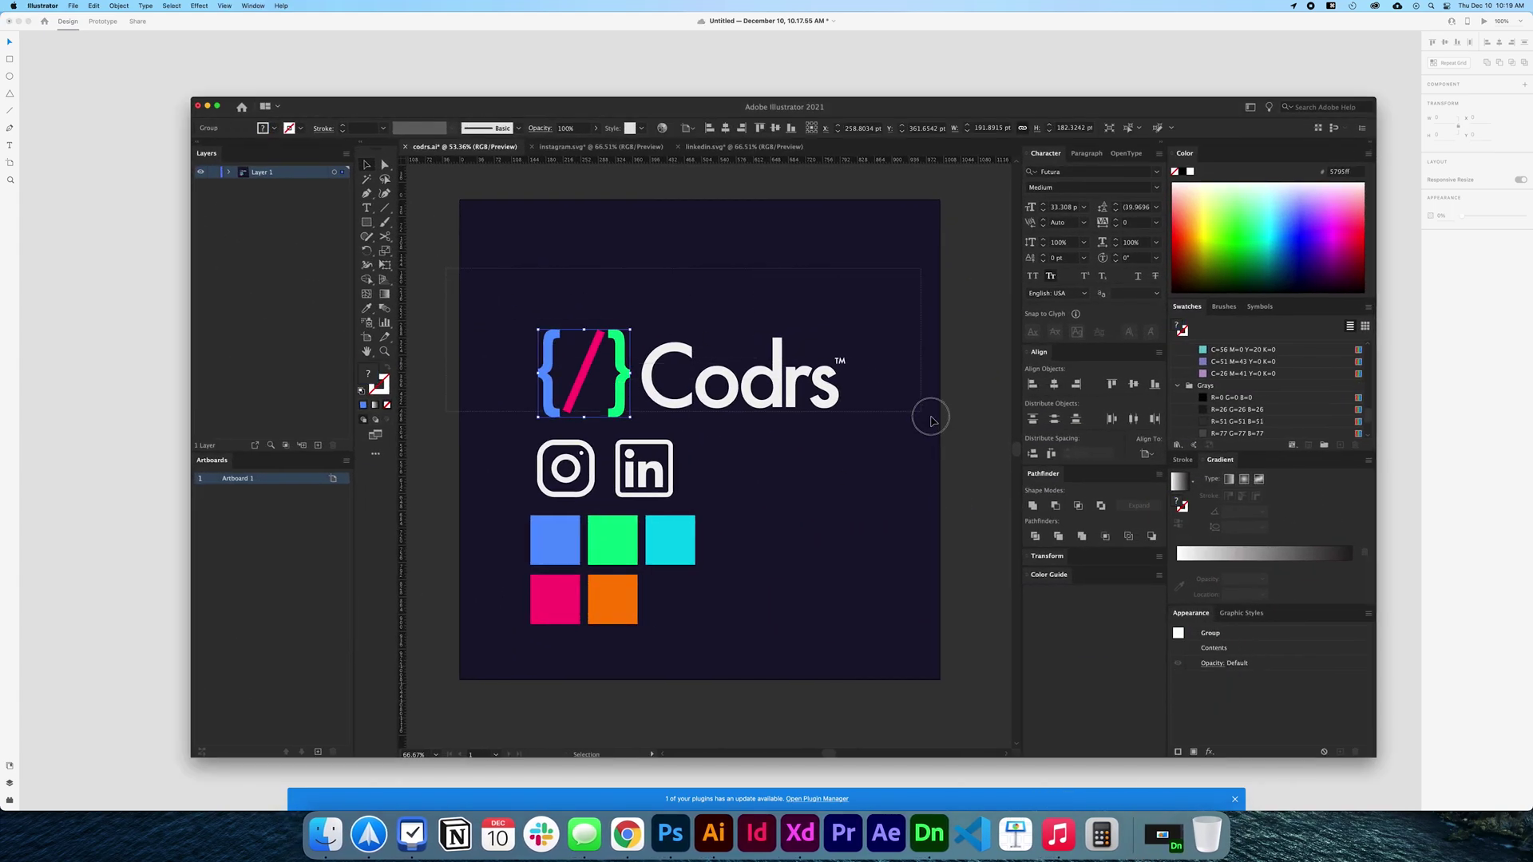
left_click_drag(931, 417, 931, 418)
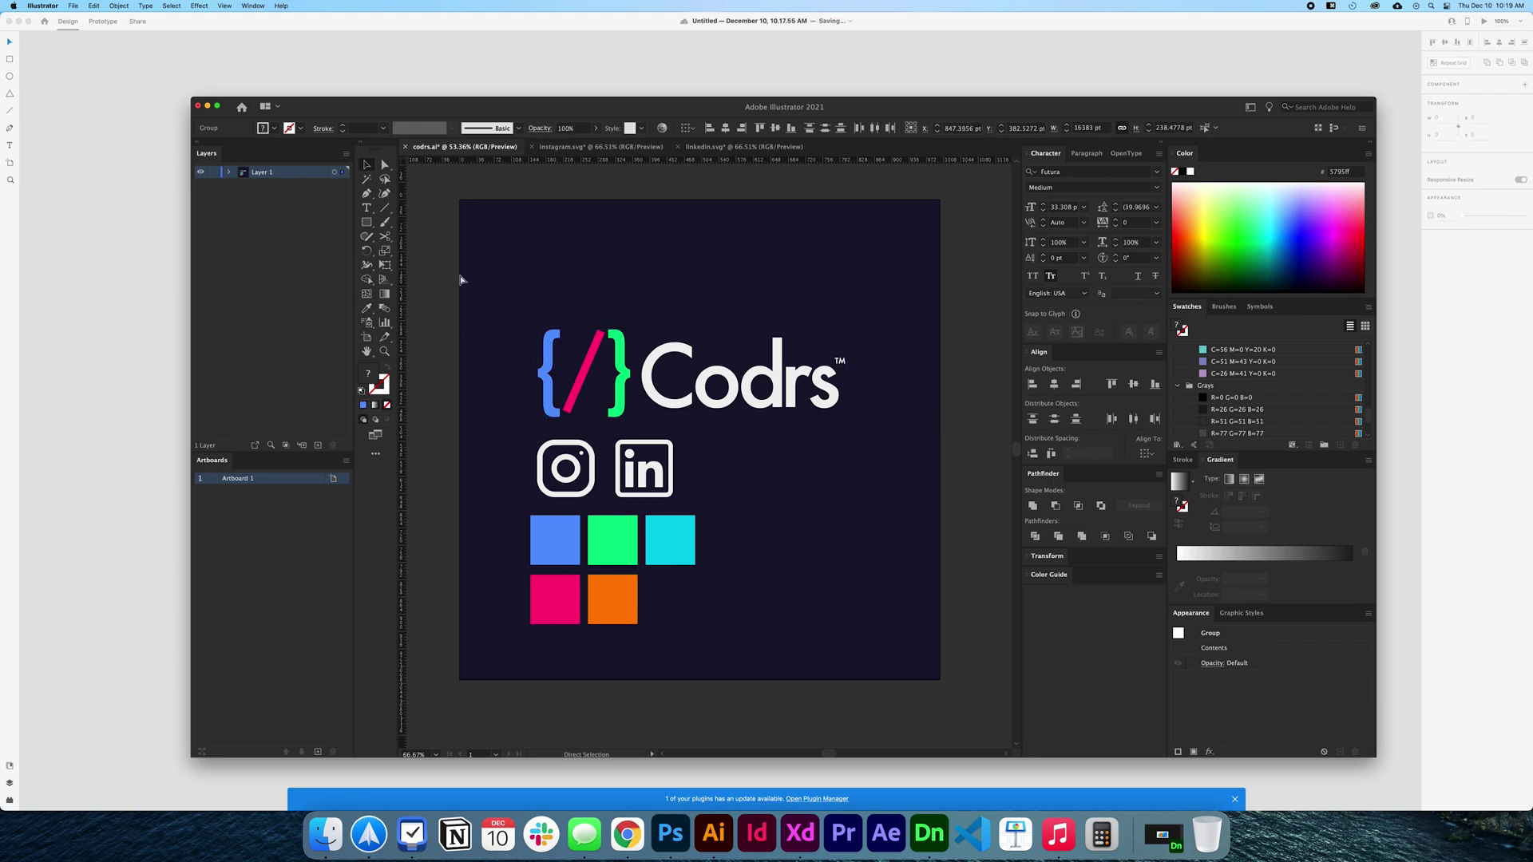
key("super+c")
key("super+Tab")
key("super+v")
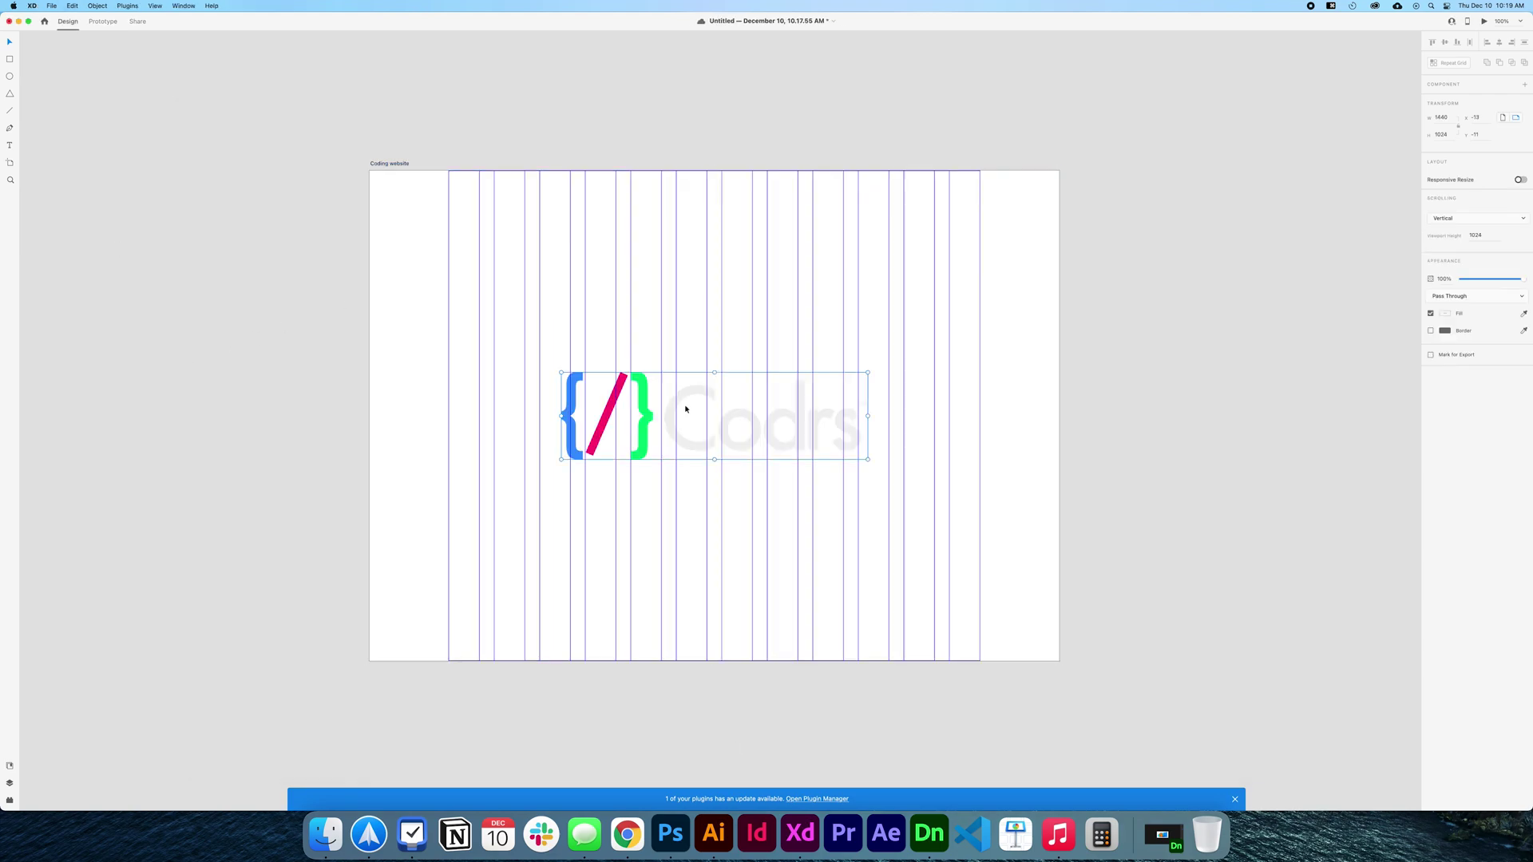
Scale the Codrs logo down to 160 wide and place it near the artboard's upper edge, aligned with the first grid column
left_click_drag(797, 431, 526, 248)
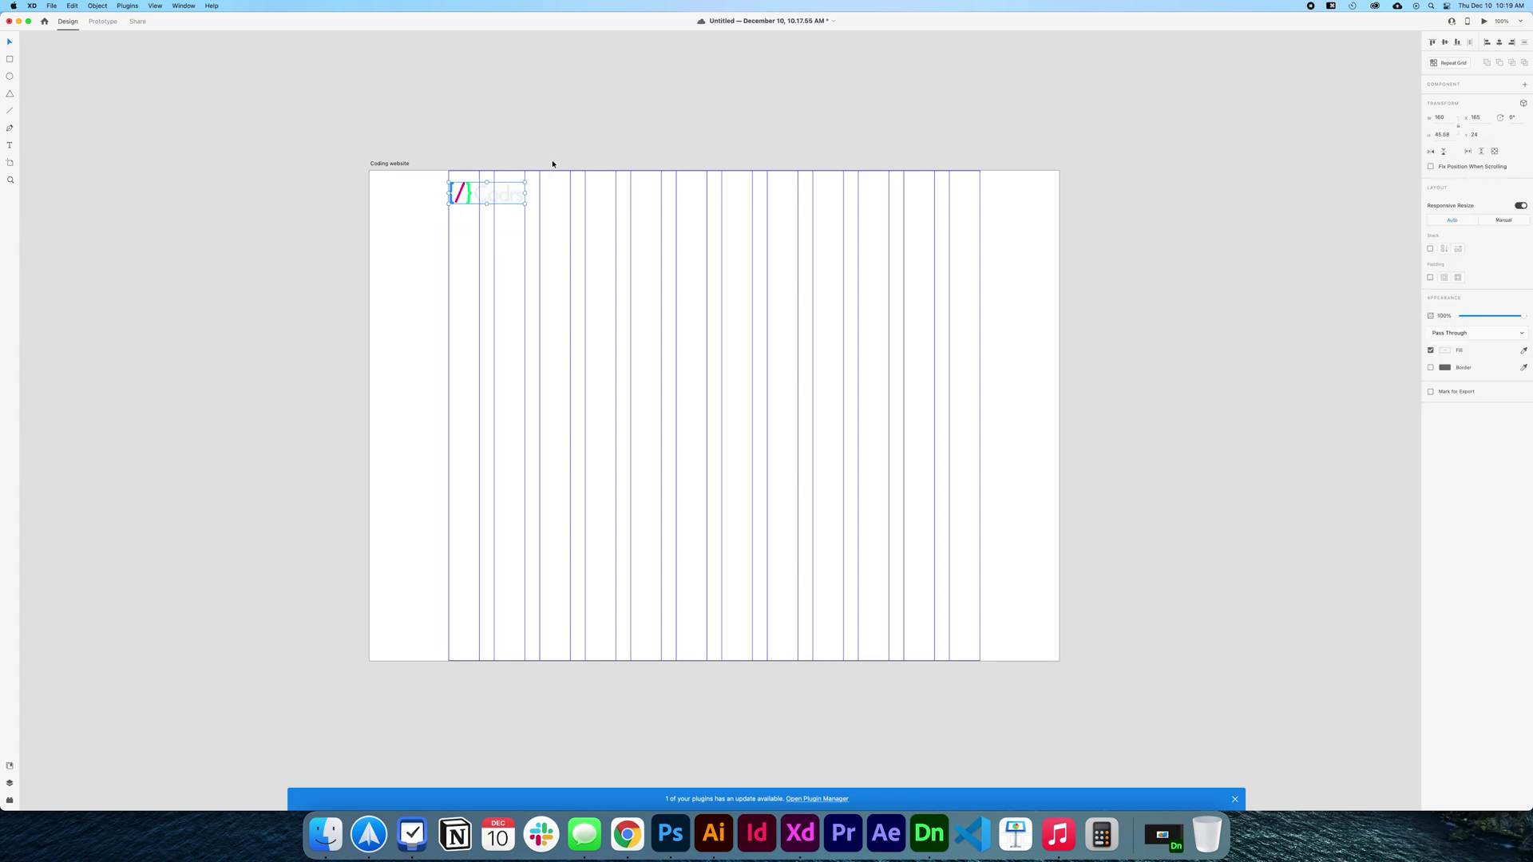
scroll(509, 177, "up", 3, "alt")
scroll(509, 176, "up", 5, "alt")
left_click_drag(533, 260, 503, 335)
left_click(512, 378)
scroll(514, 383, "down", 8, "alt")
scroll(513, 383, "down", 3)
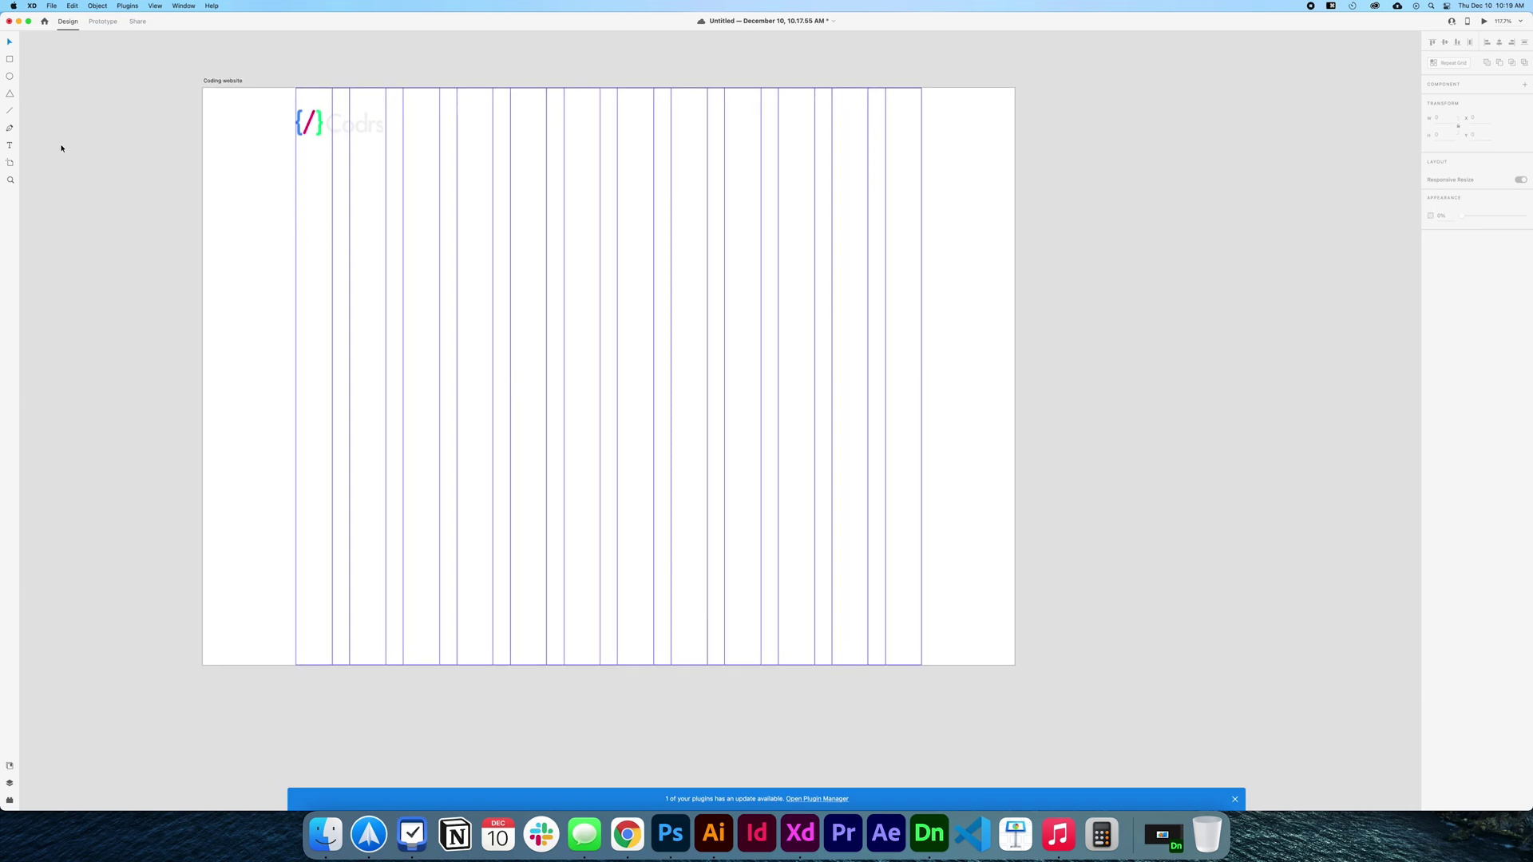
Set the Coding website artboard's fill color to dark navy, hex 171330
left_click(219, 82)
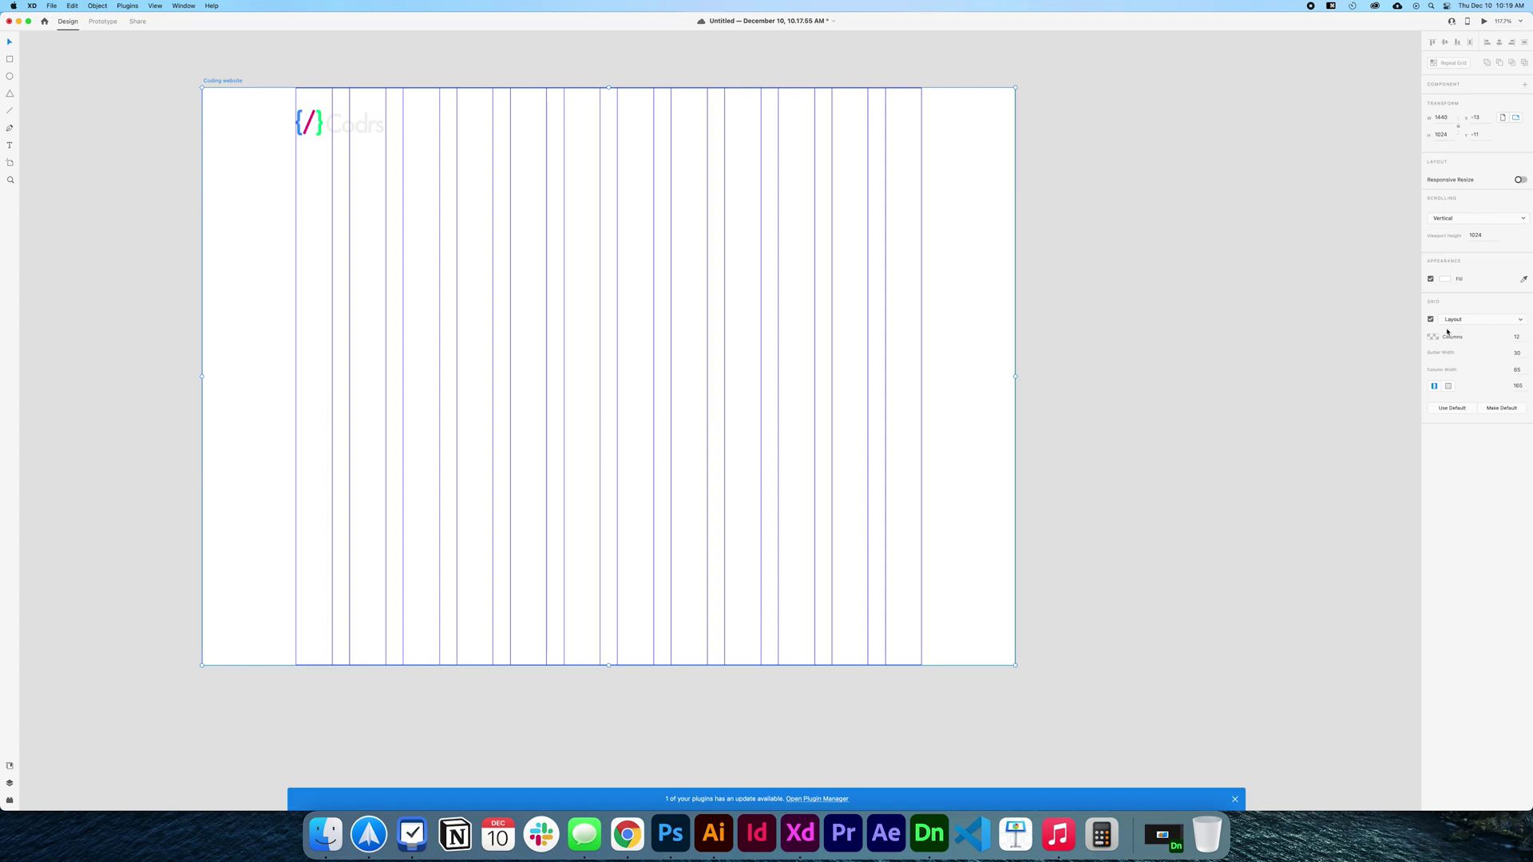
left_click(1444, 279)
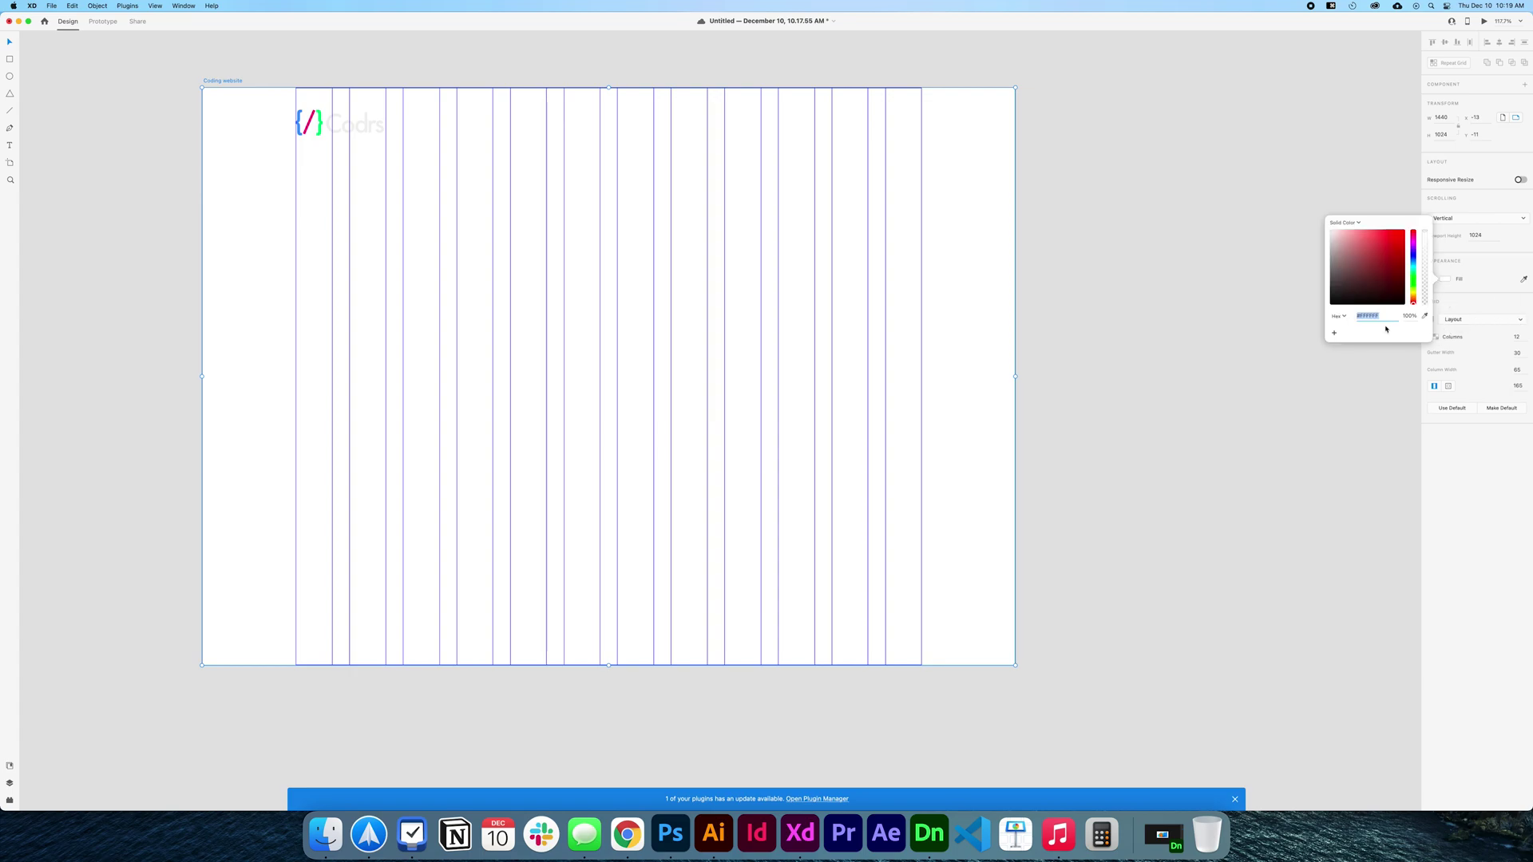
type("171")
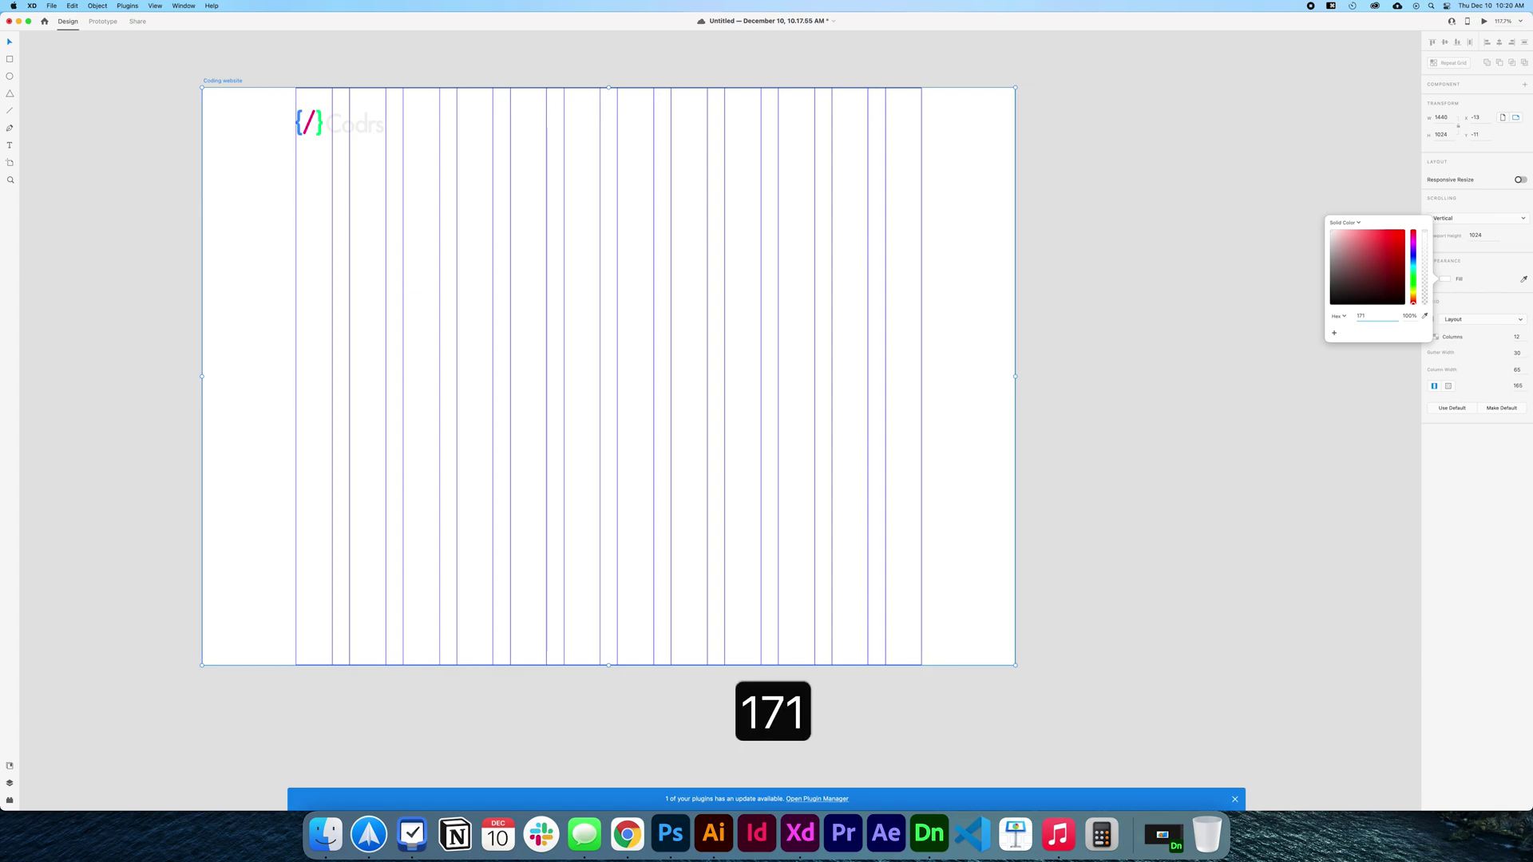
type("330")
key("Return")
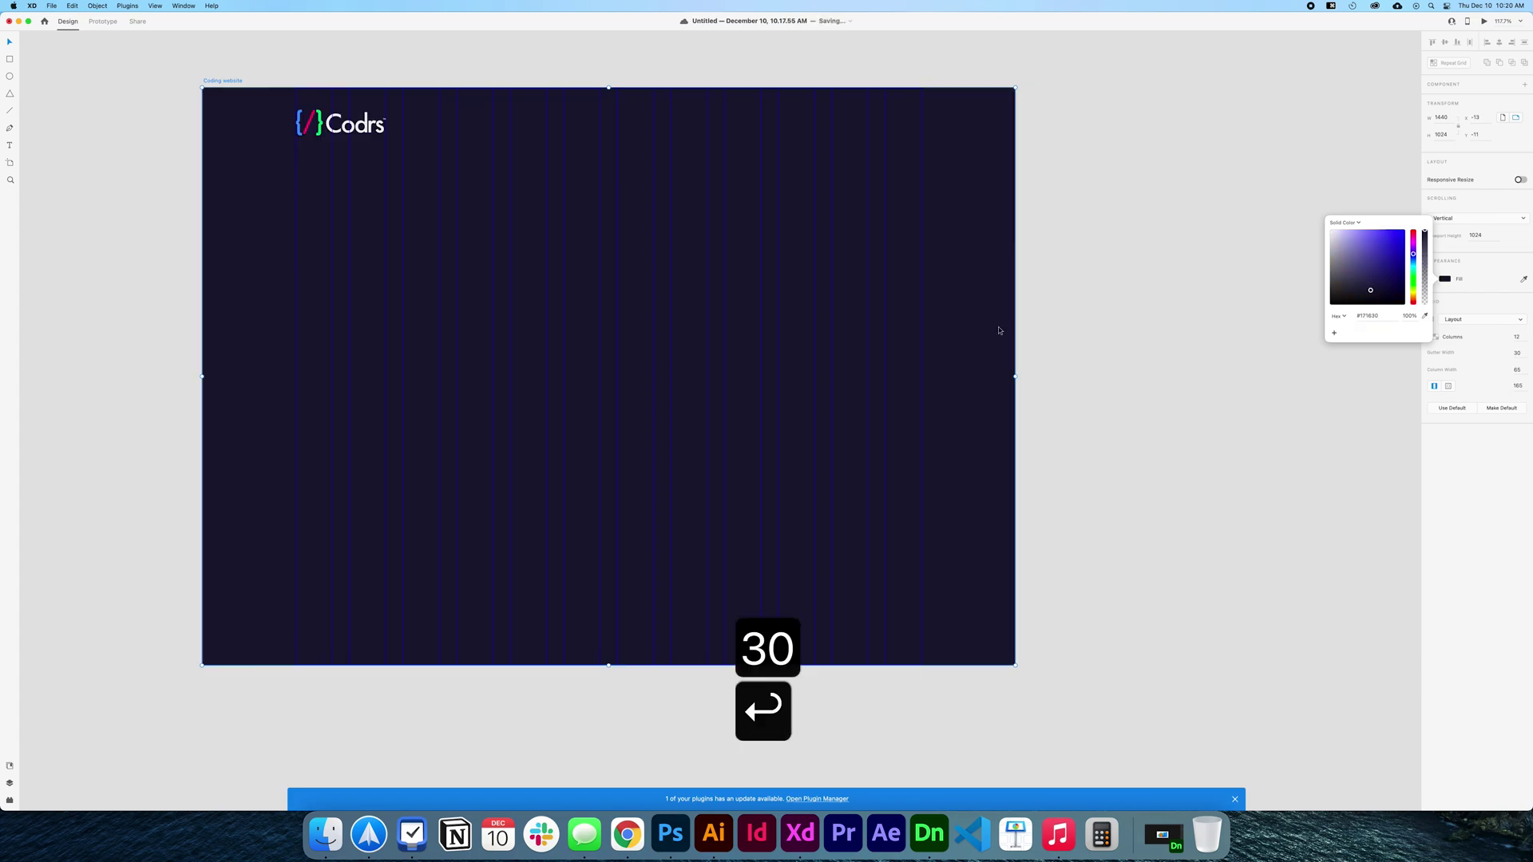
left_click(1061, 362)
scroll(729, 270, "left", 2)
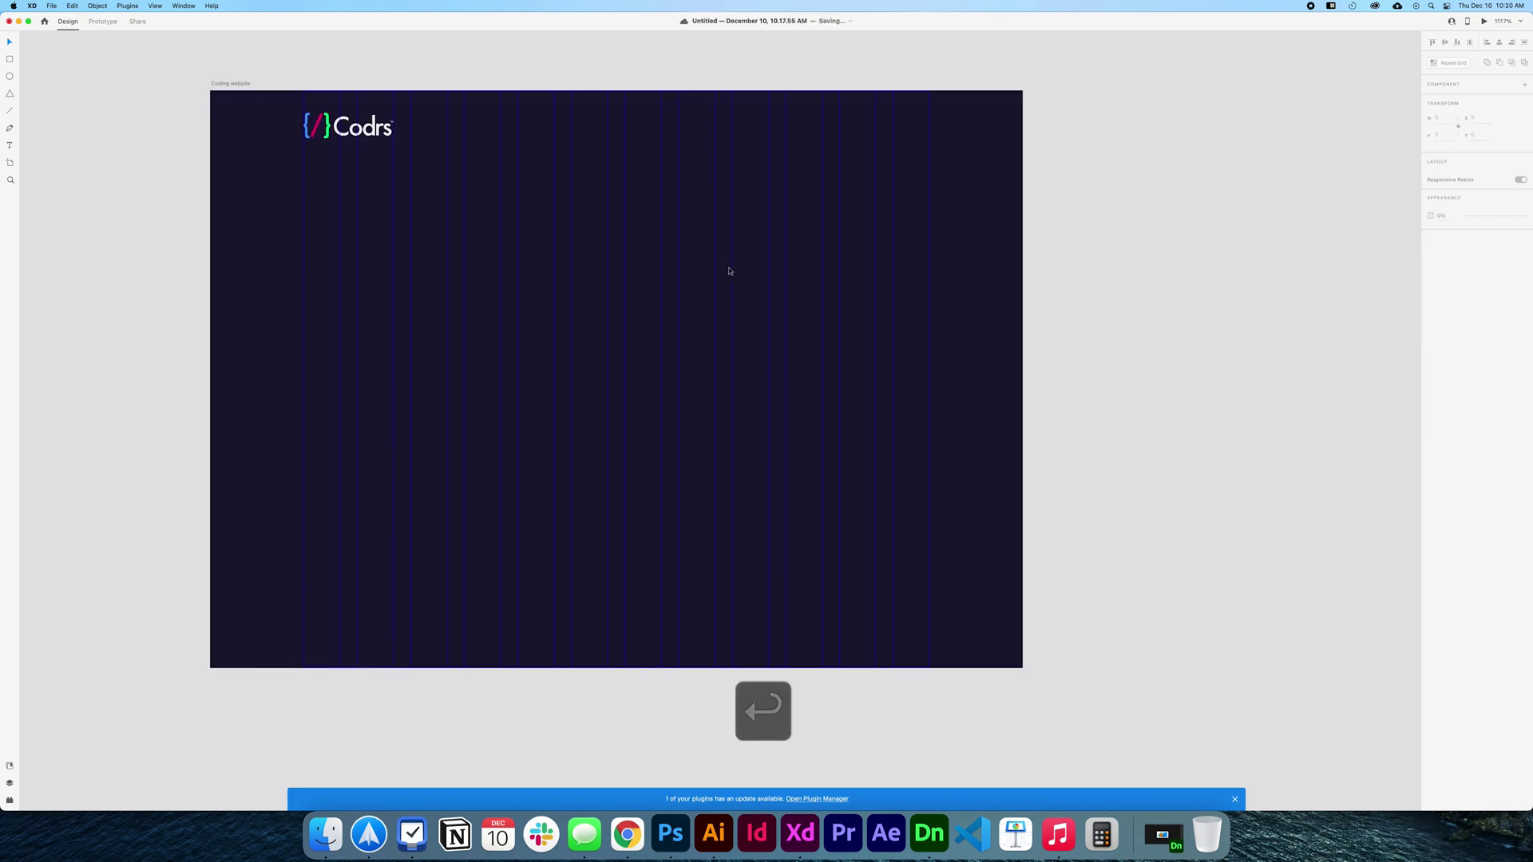
scroll(729, 271, "down", 1)
left_click(415, 114)
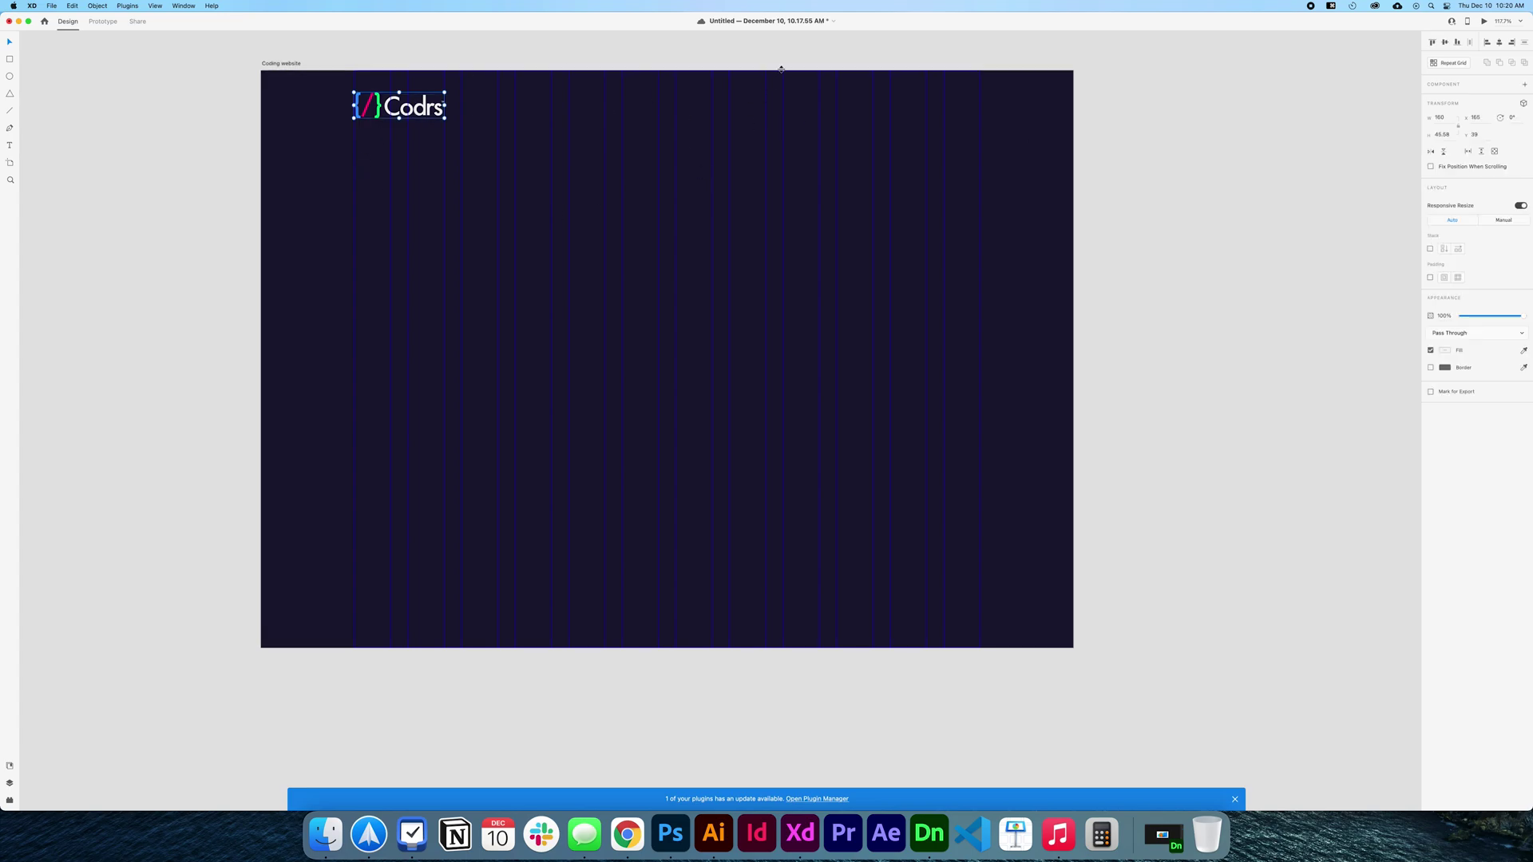
Add a text label reading Menu, move it outside the artboard and set its font to Roboto
left_click(9, 145)
left_click(594, 318)
type("Menu")
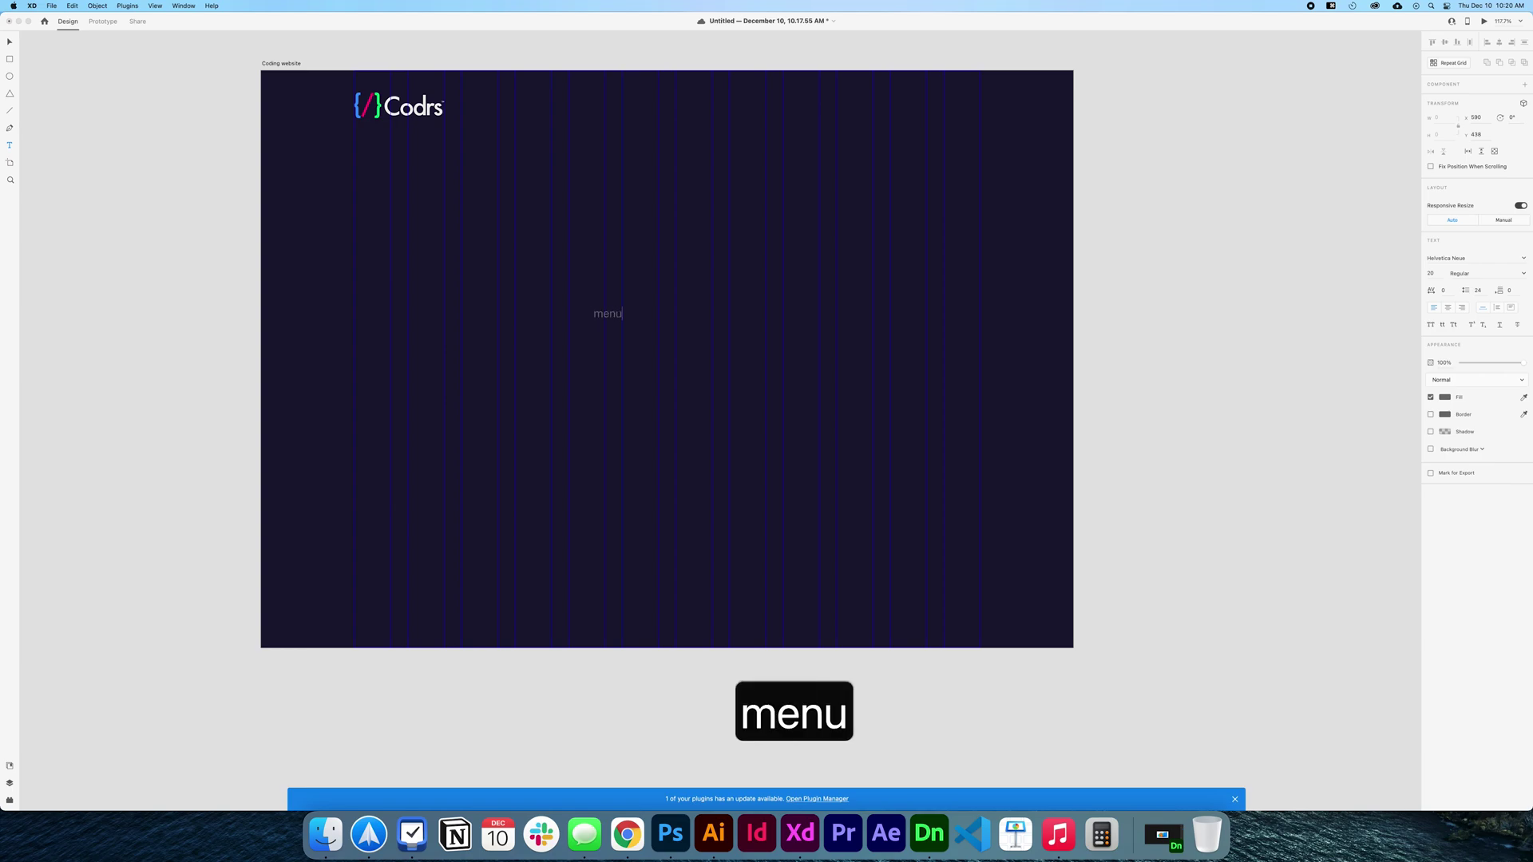
key("Escape")
left_click_drag(607, 314, 1175, 347)
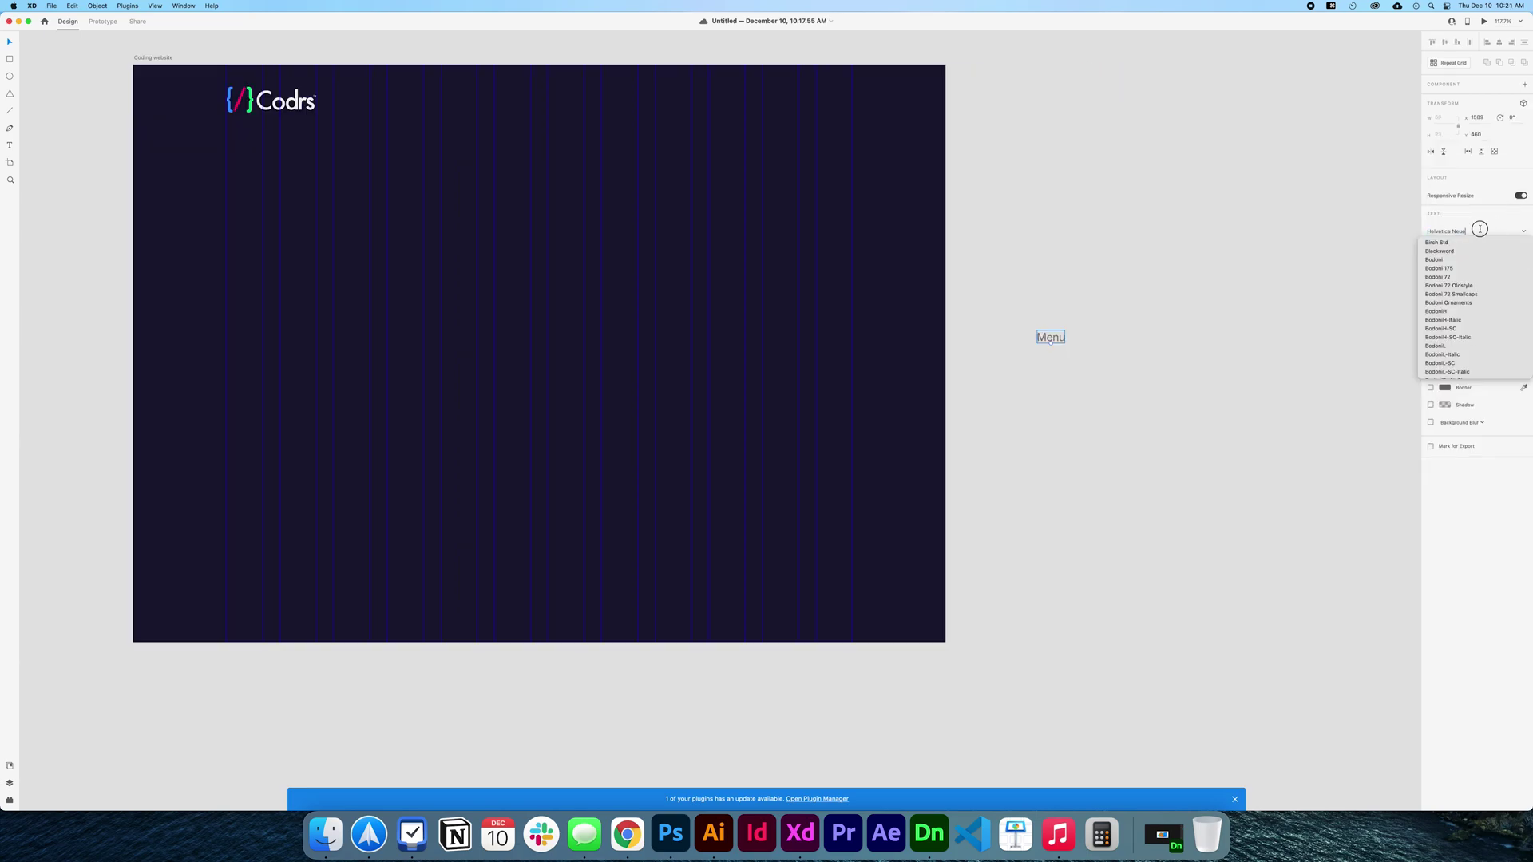
type("rob")
key("Return")
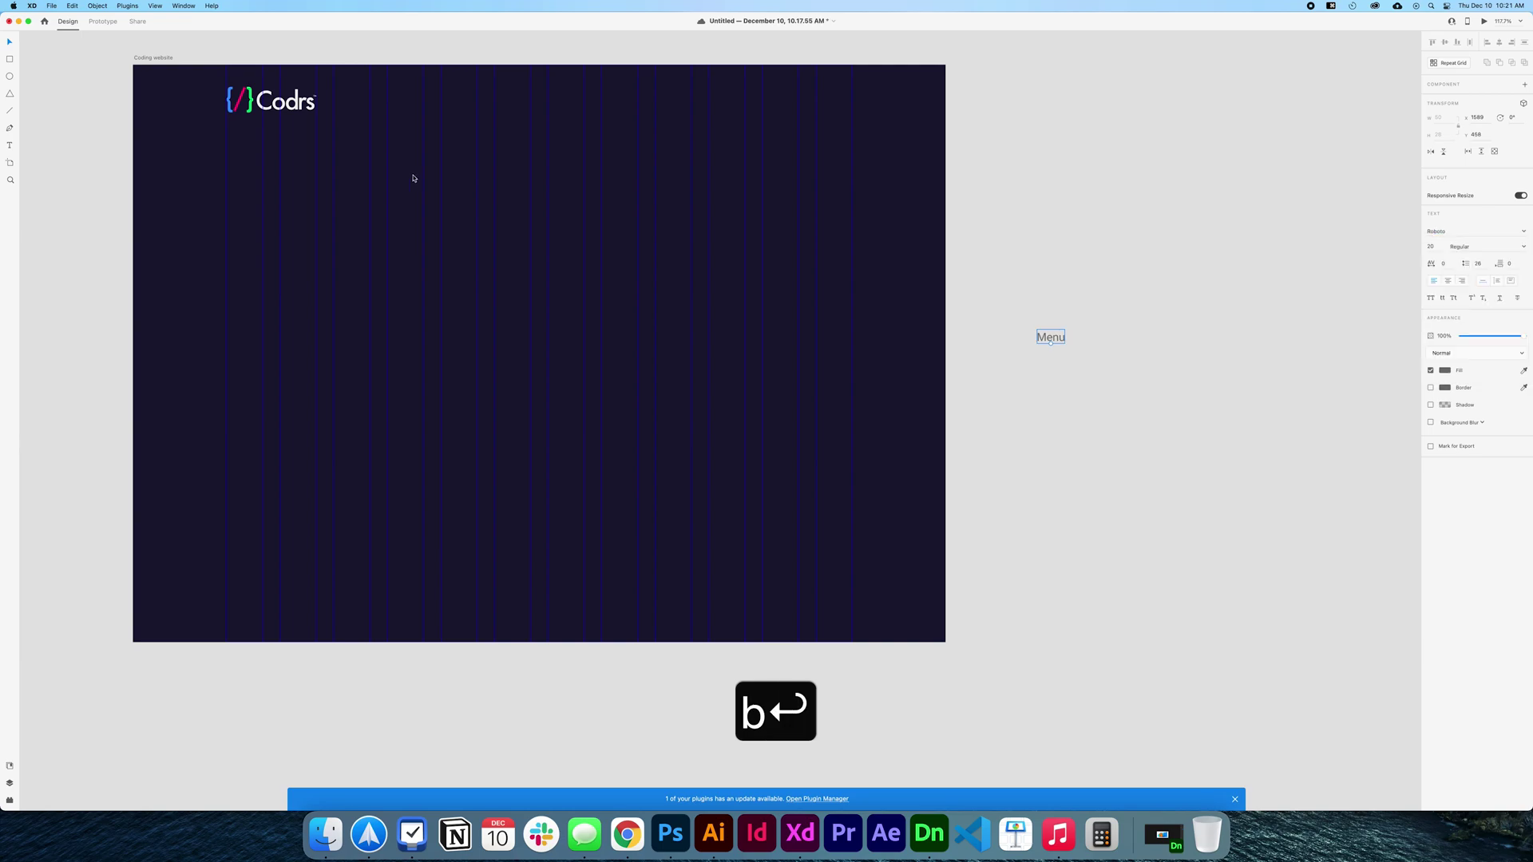
Convert the Menu label into a component and make its fill white
left_click(1091, 321)
scroll(1091, 320, "up", 5, "alt")
left_click(997, 362)
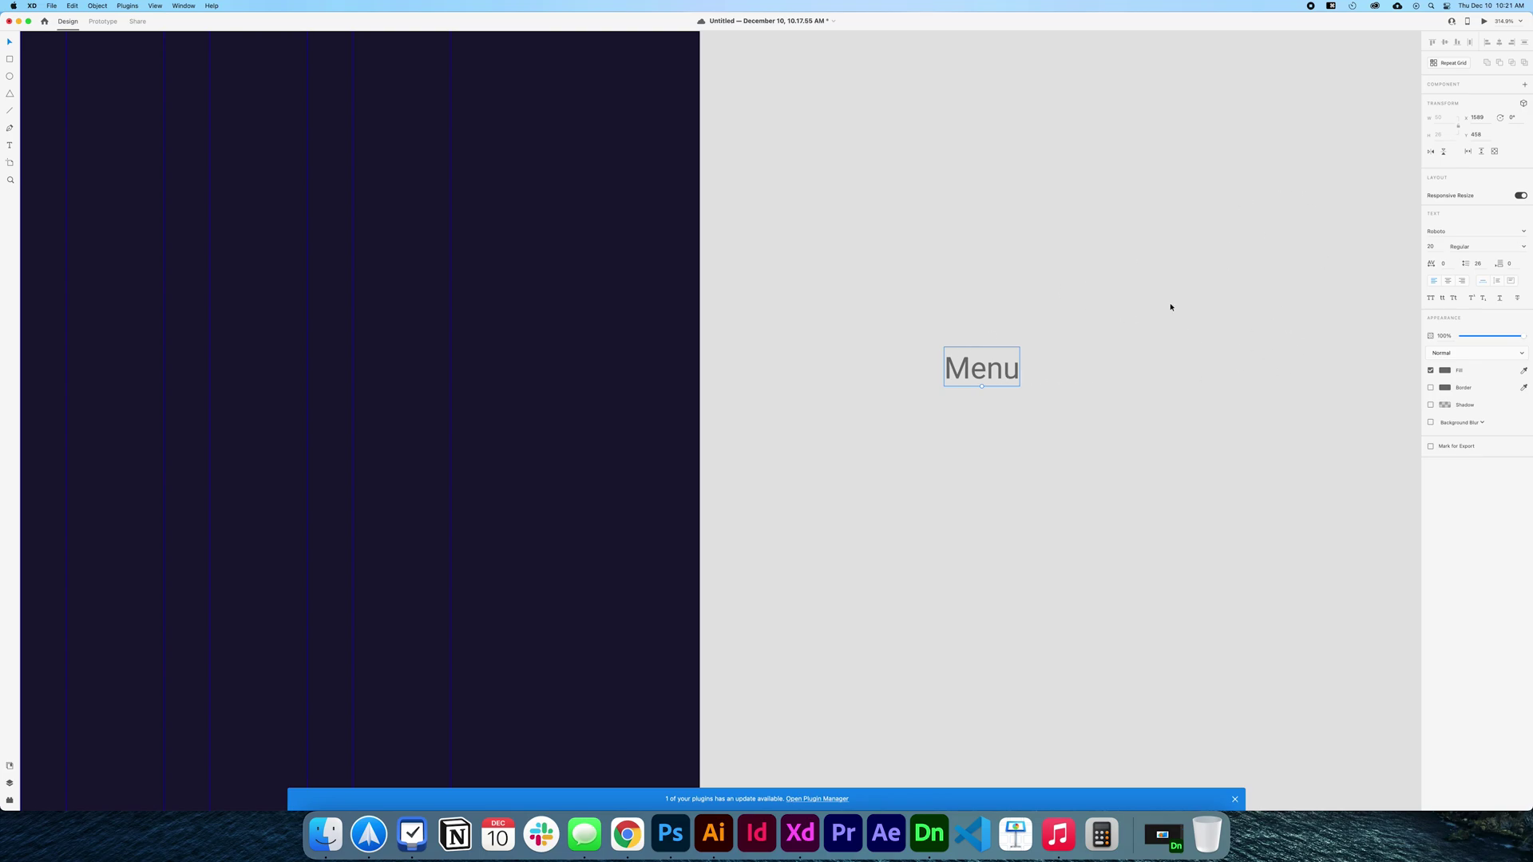
left_click(1524, 86)
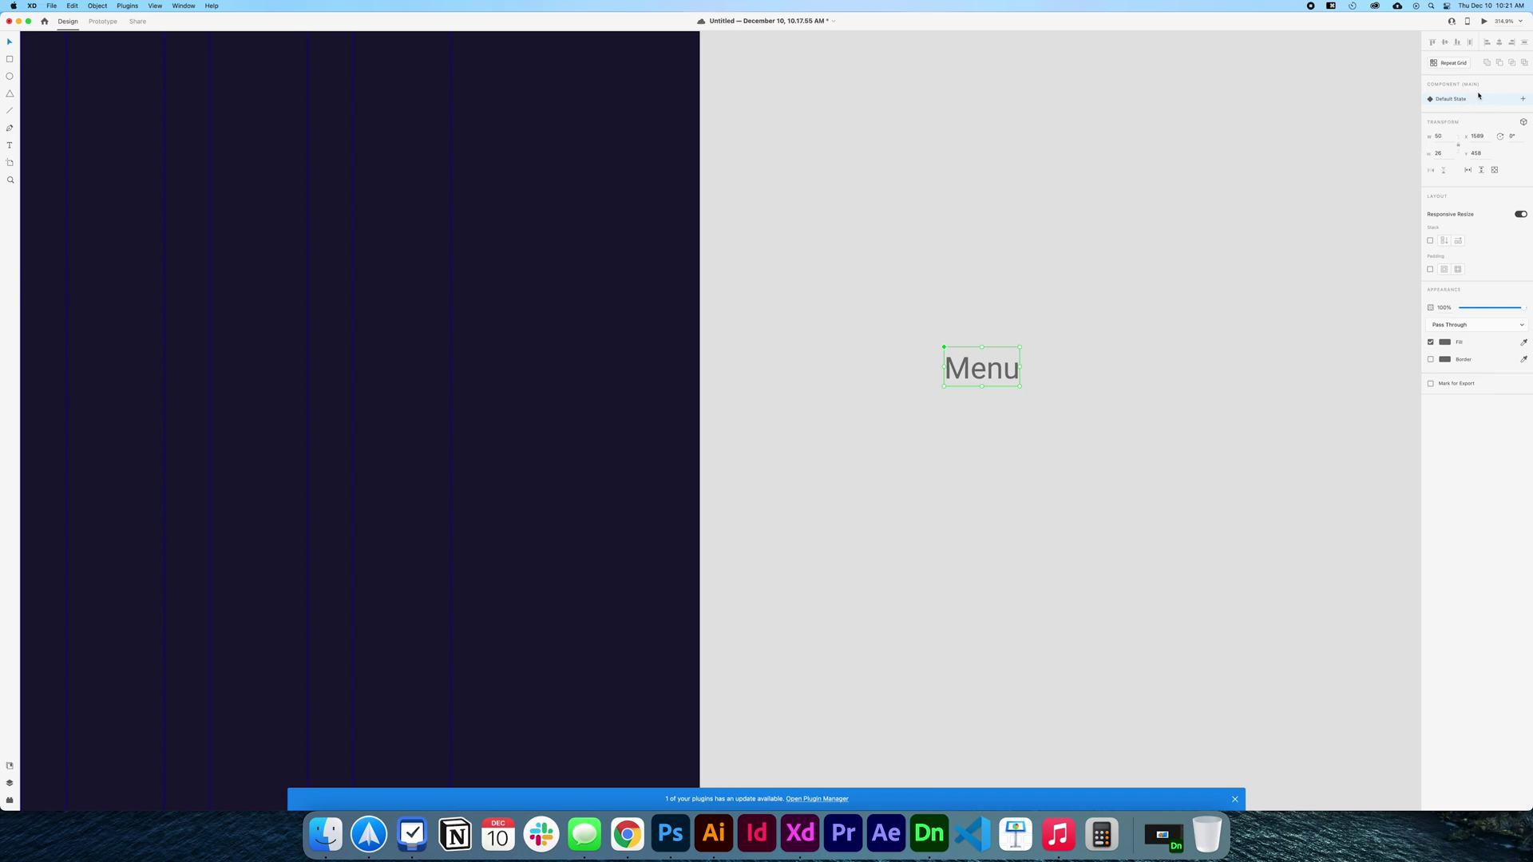
left_click(1444, 341)
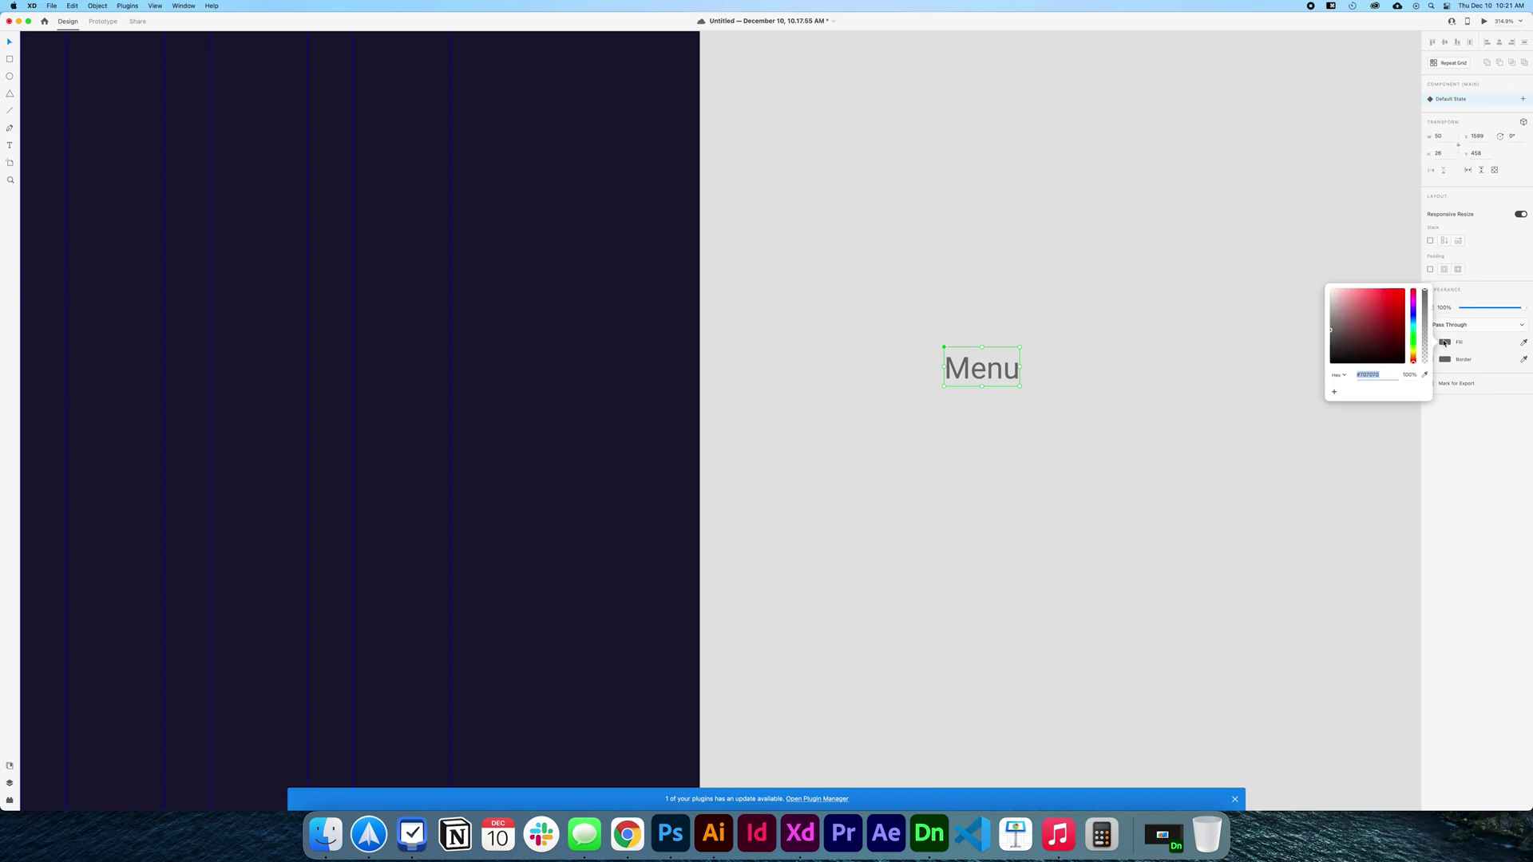
left_click(1331, 282)
left_click(1008, 379)
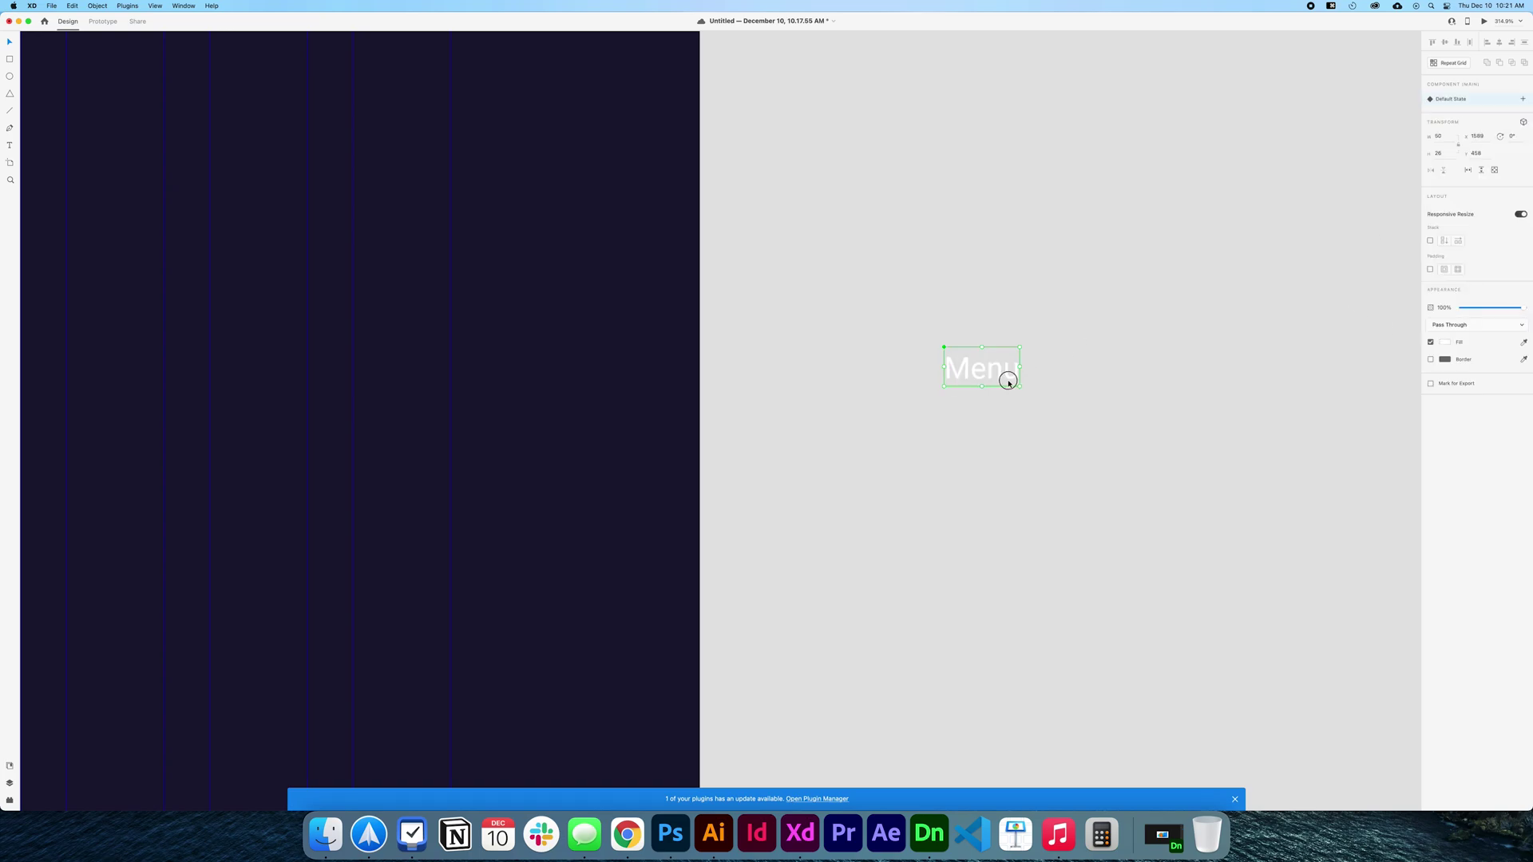
Add a Hover State to the Menu component and set its text weight to Black in that state
left_click(1523, 98)
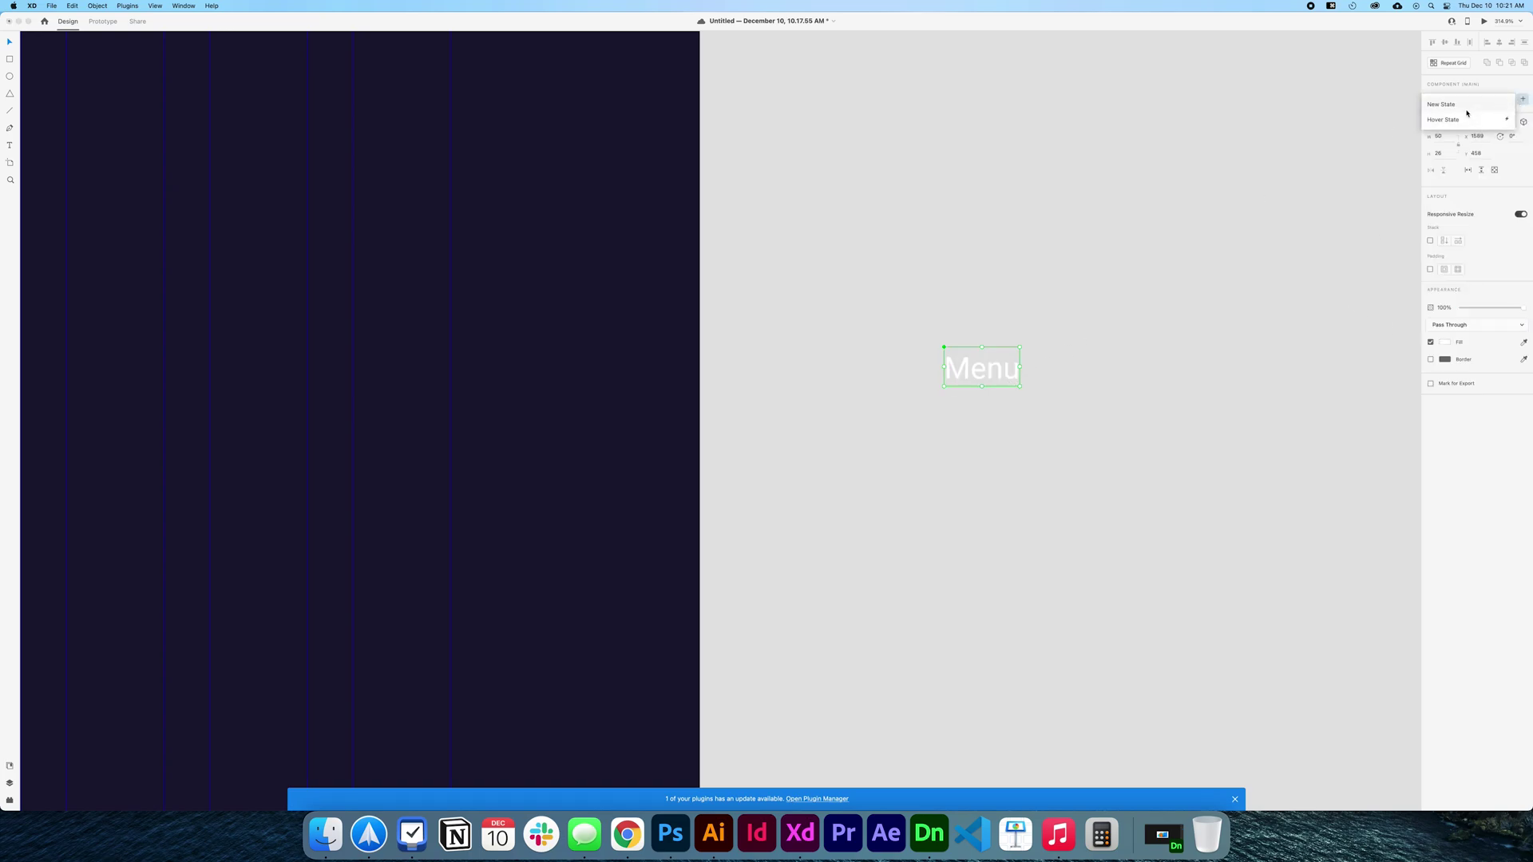
left_click(1442, 133)
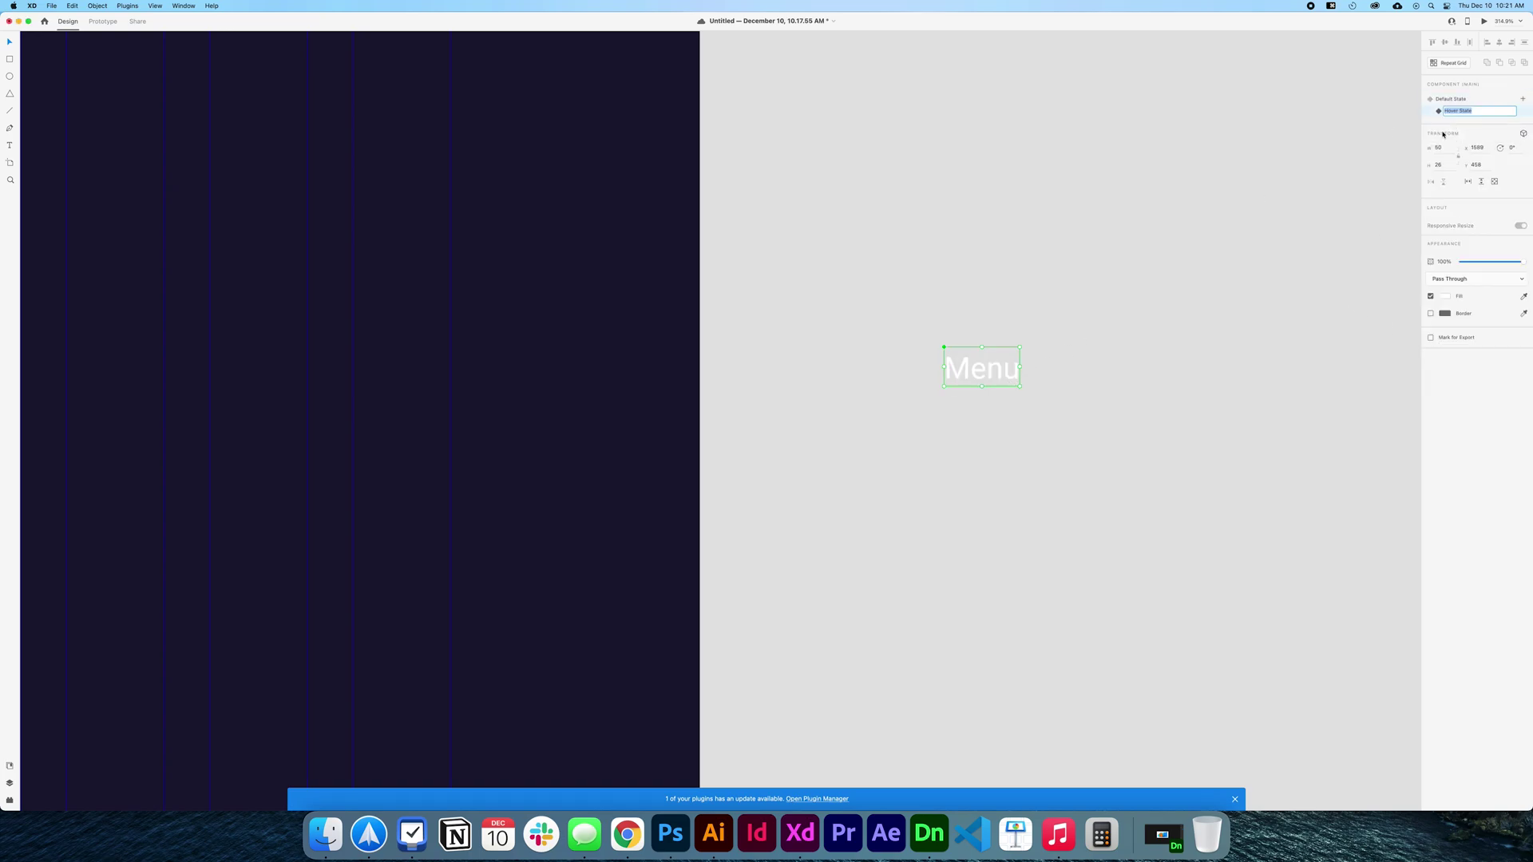
double_click(993, 382)
double_click(993, 373)
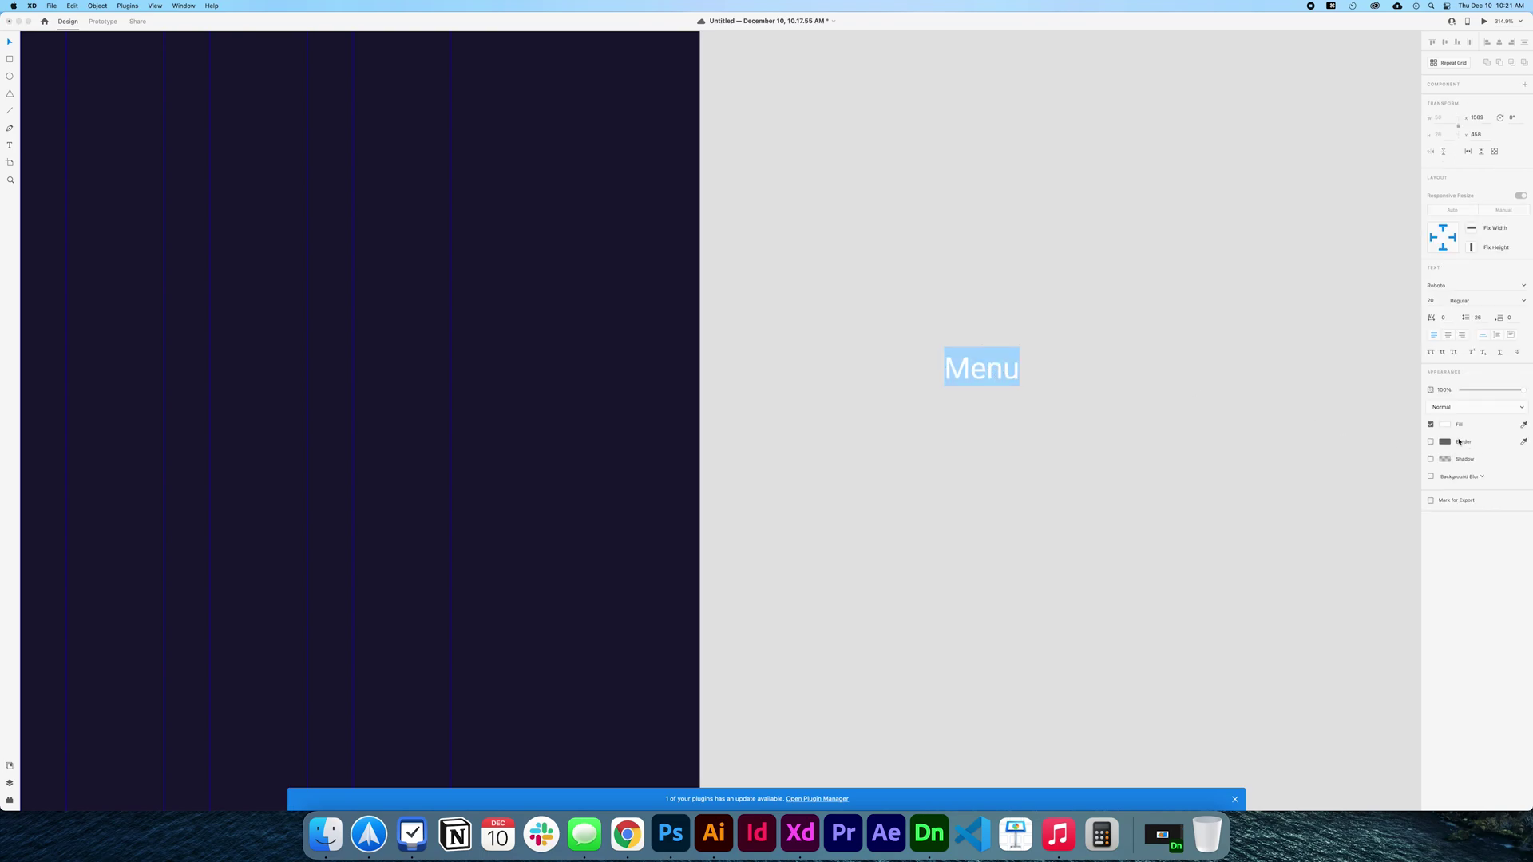
left_click(1524, 301)
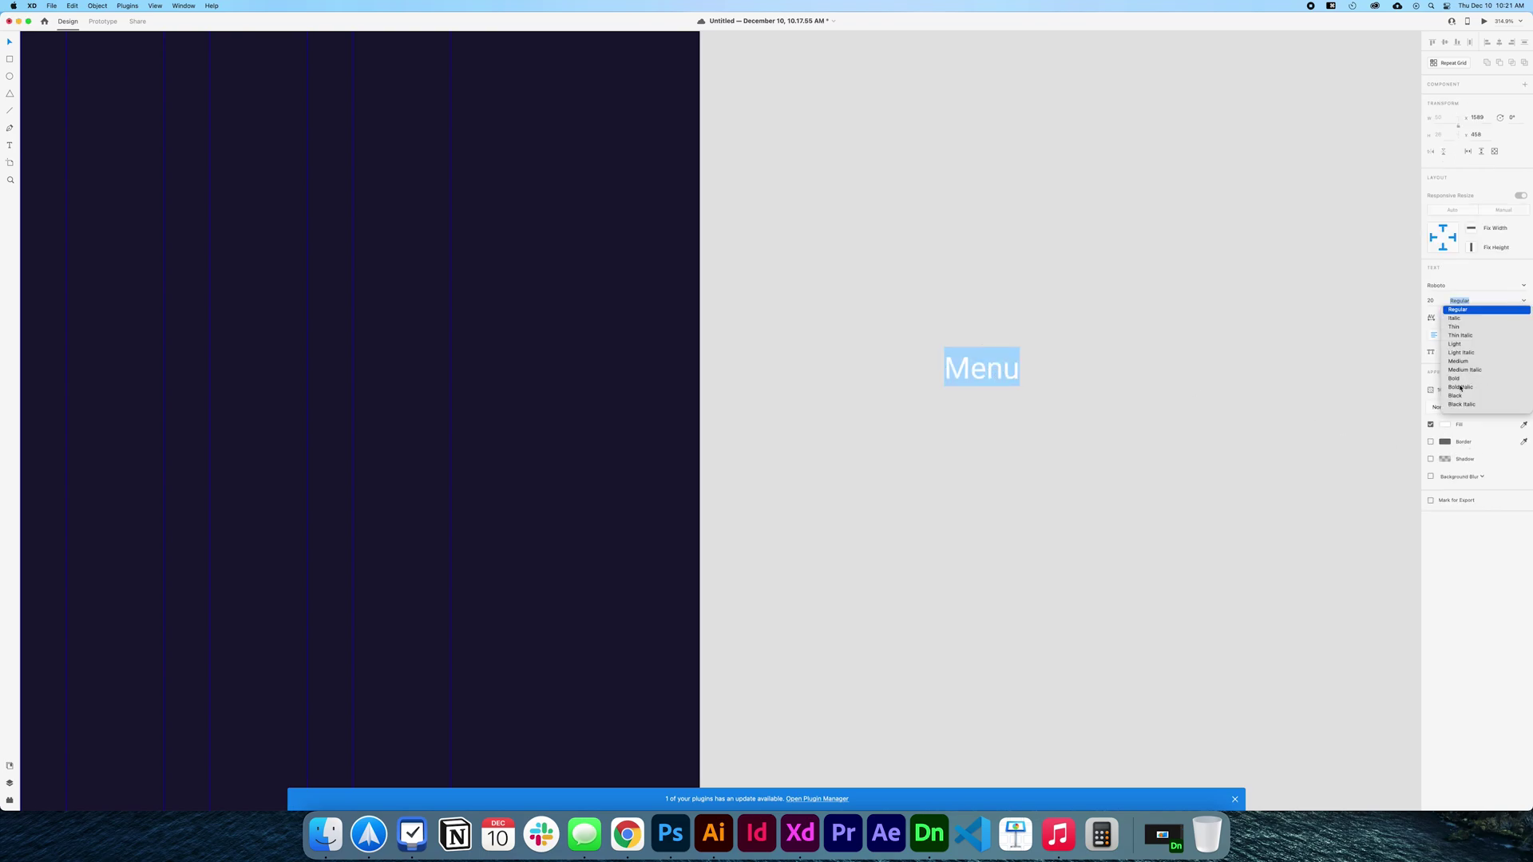
left_click(1460, 396)
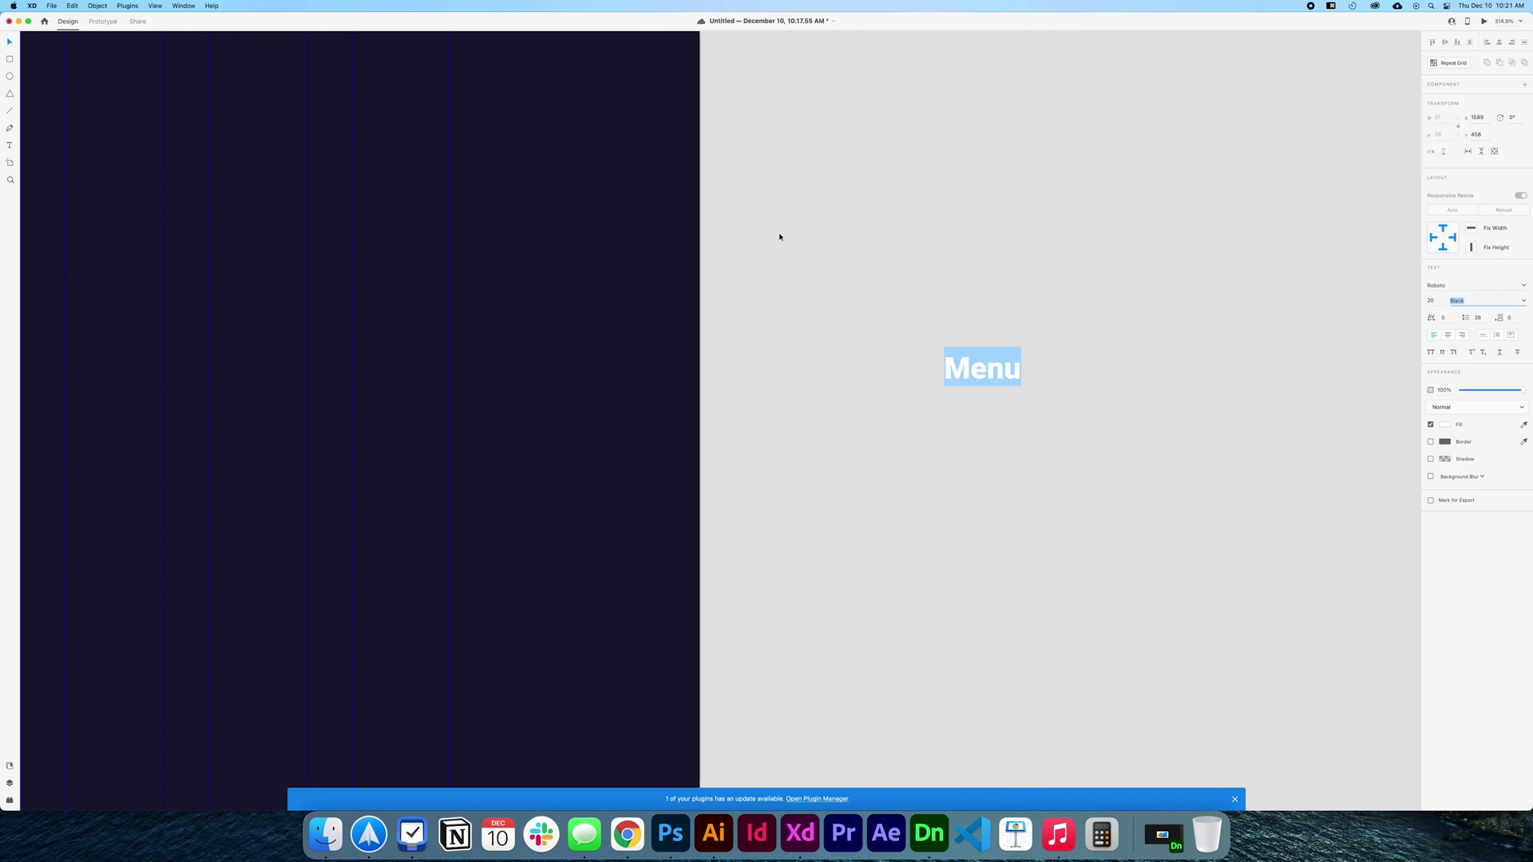
key("Escape")
Move the Menu component onto the artboard, return it to its Default State and preview the hover effect
key("super+0")
left_click_drag(1148, 424, 768, 377)
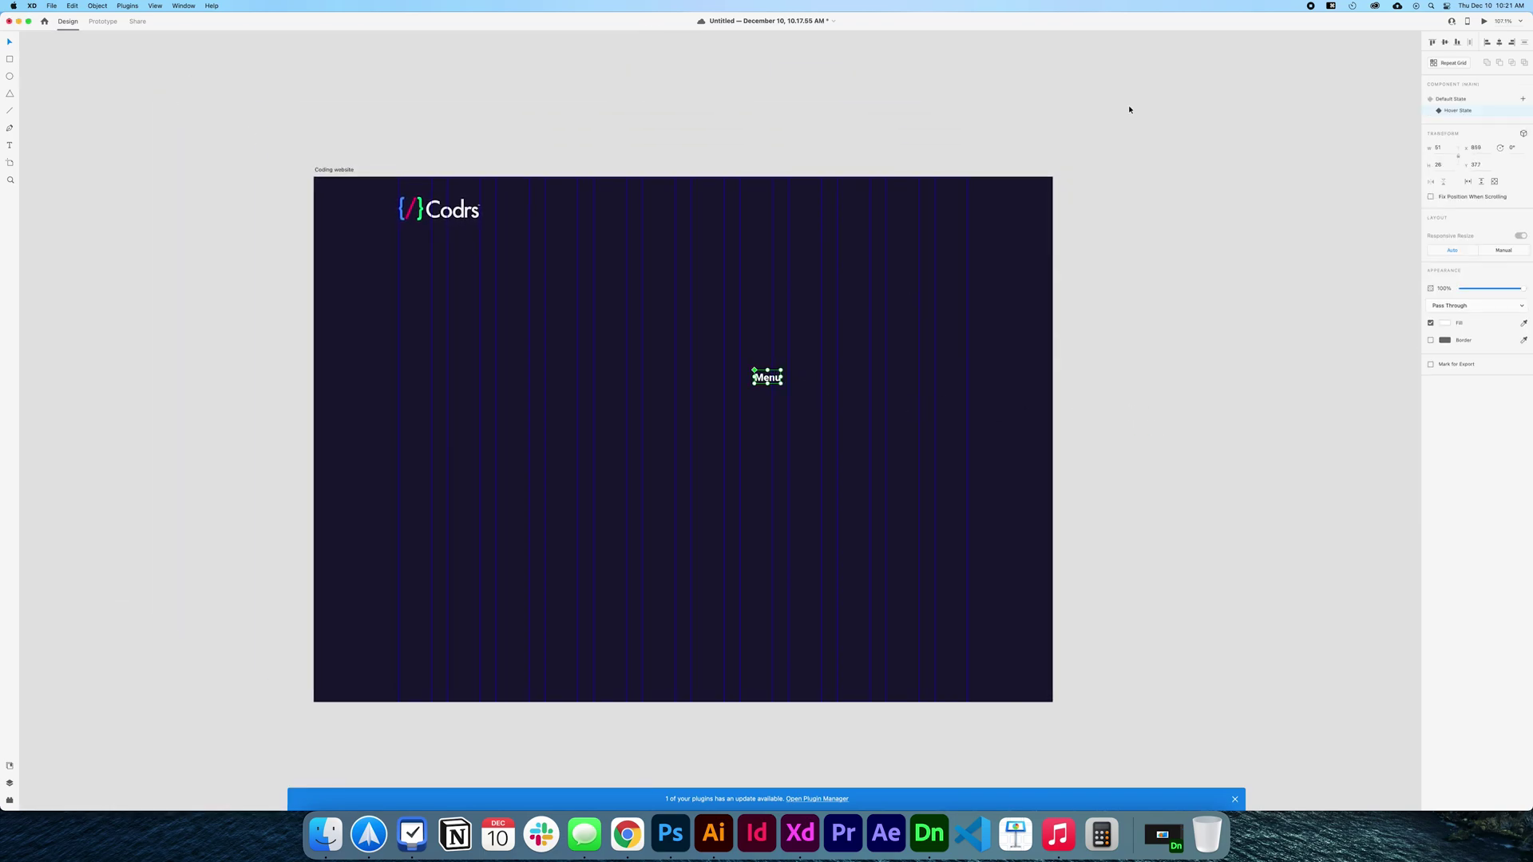
left_click(1449, 99)
left_click(1015, 388)
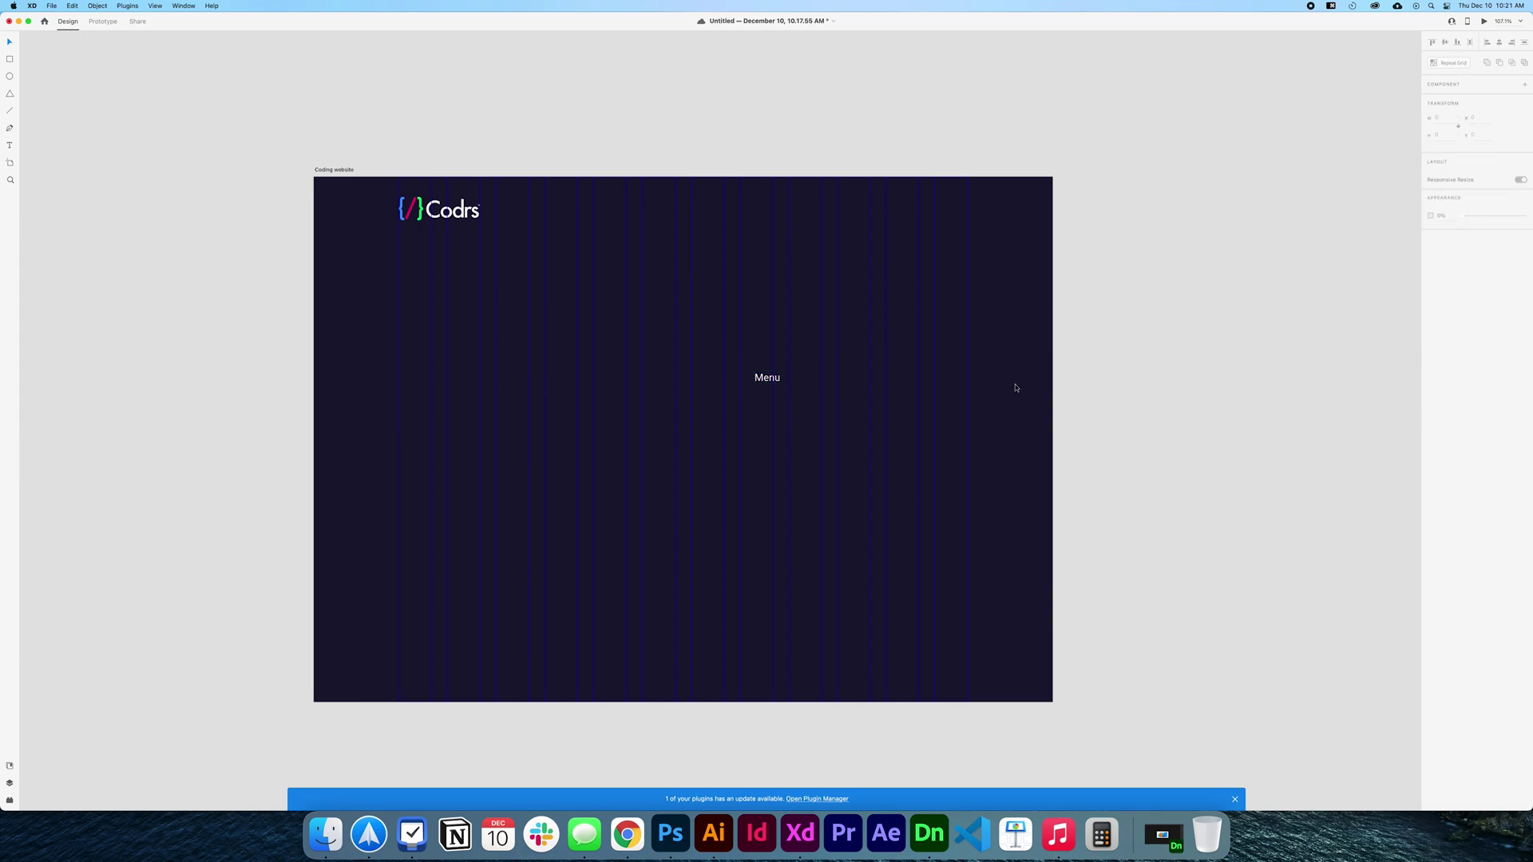
key("super+Return")
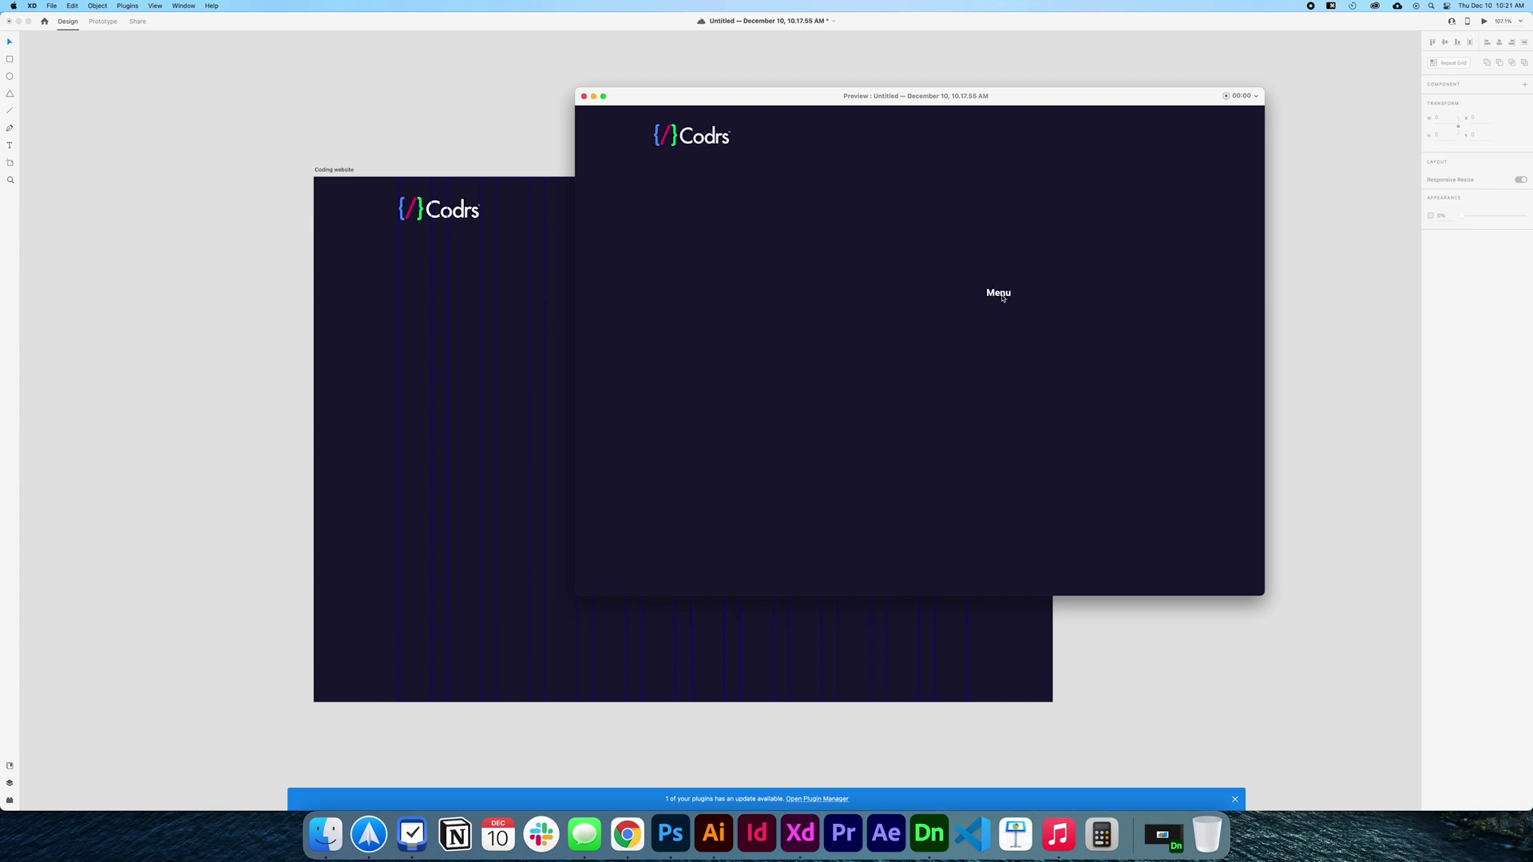
left_click(584, 96)
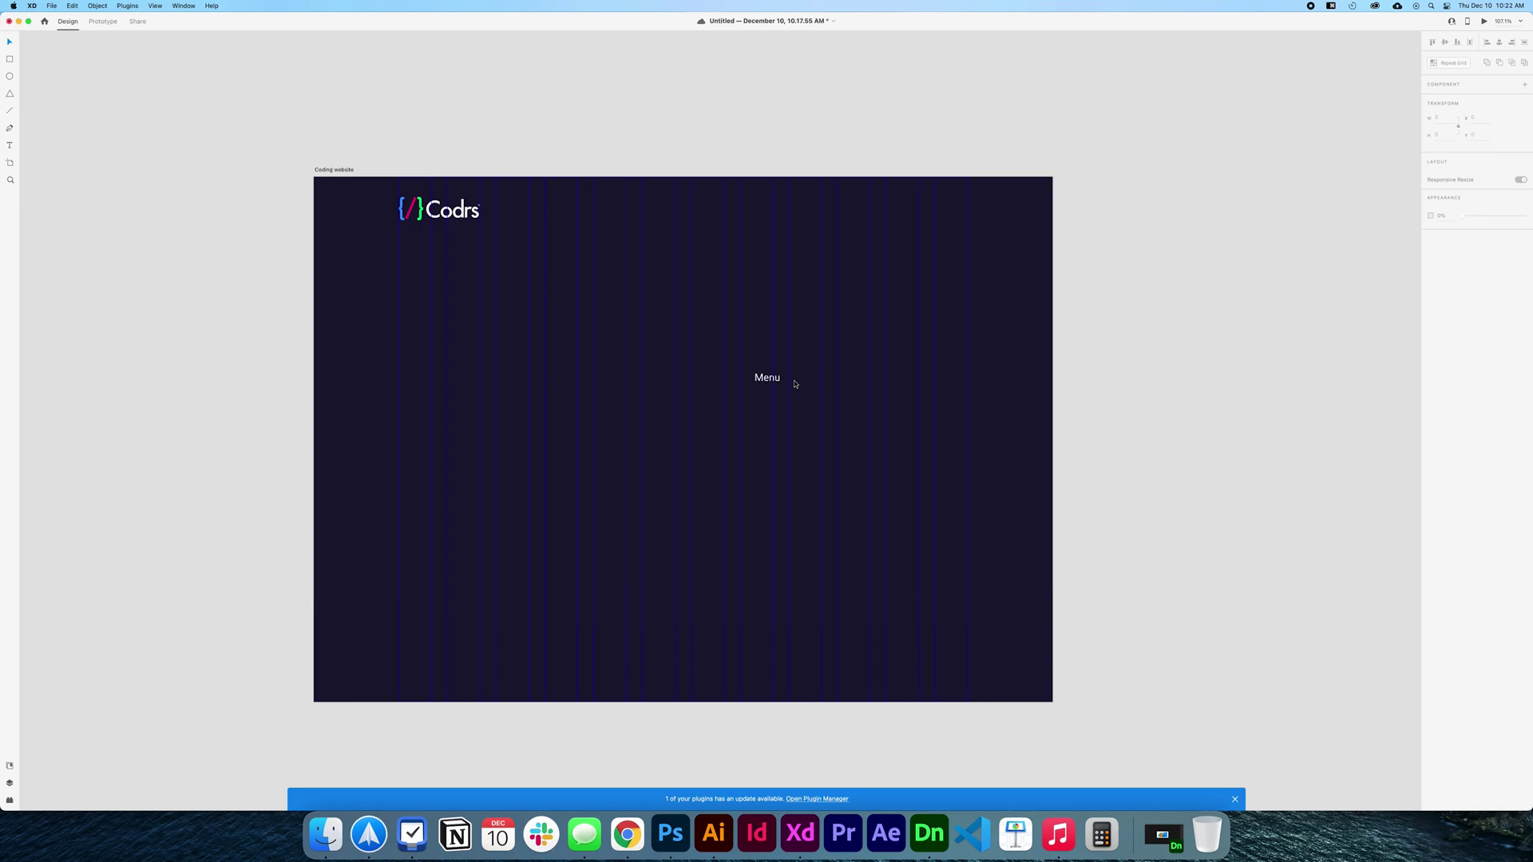
Place a Menu instance in the header level with the logo and duplicate it into an evenly spaced row of five
left_click_drag(793, 383, 659, 214)
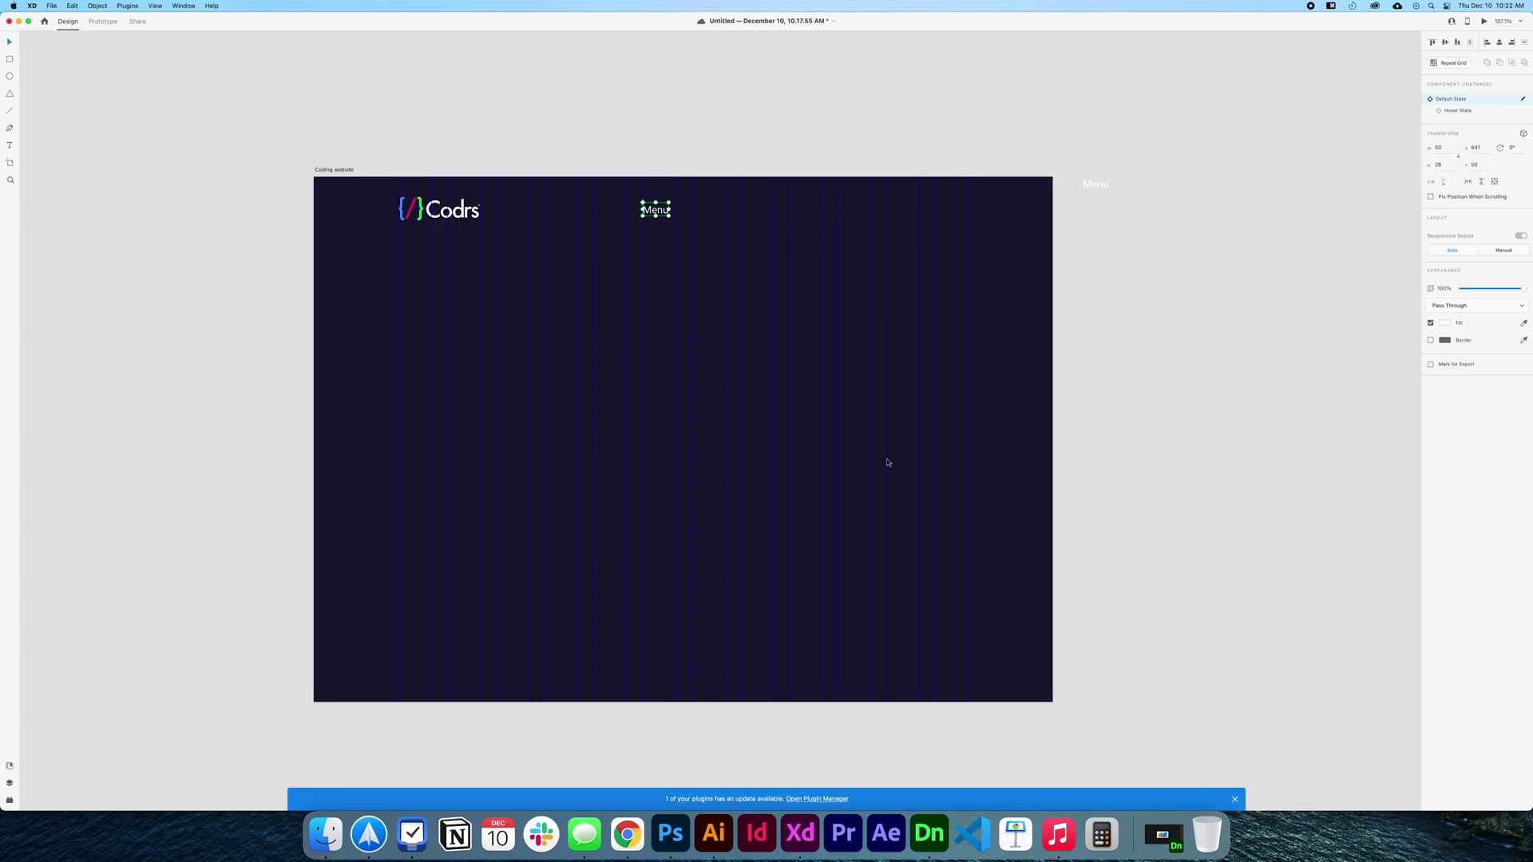
left_click_drag(661, 212, 733, 216)
key("super+d")
key("super+d")
key("super+d")
left_click(949, 273)
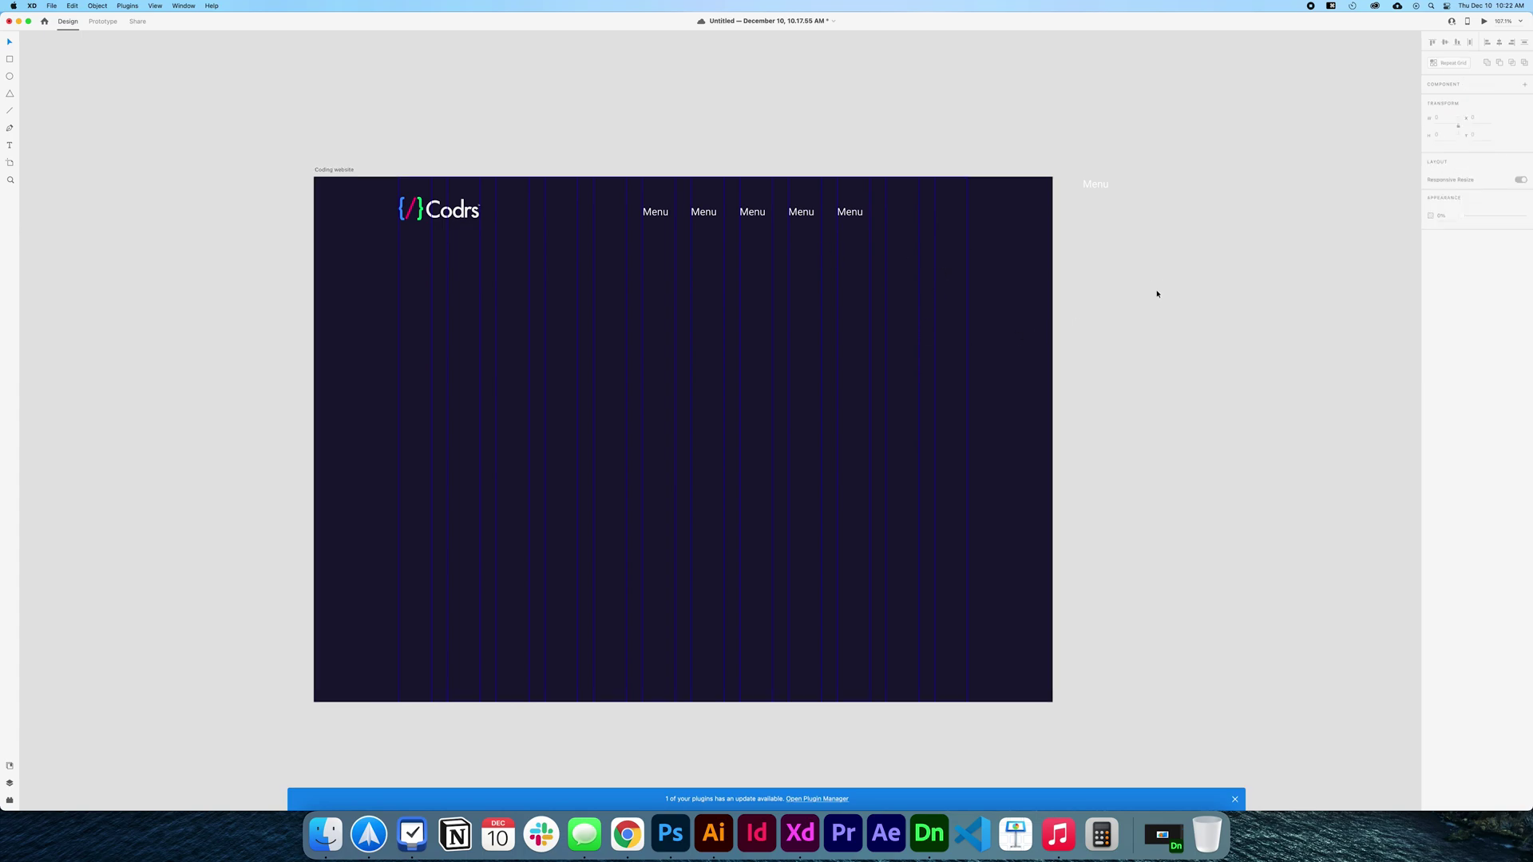
Add a white Roboto Bold text label reading Btn below the main Menu component outside the artboard
scroll(1156, 293, "right", 5)
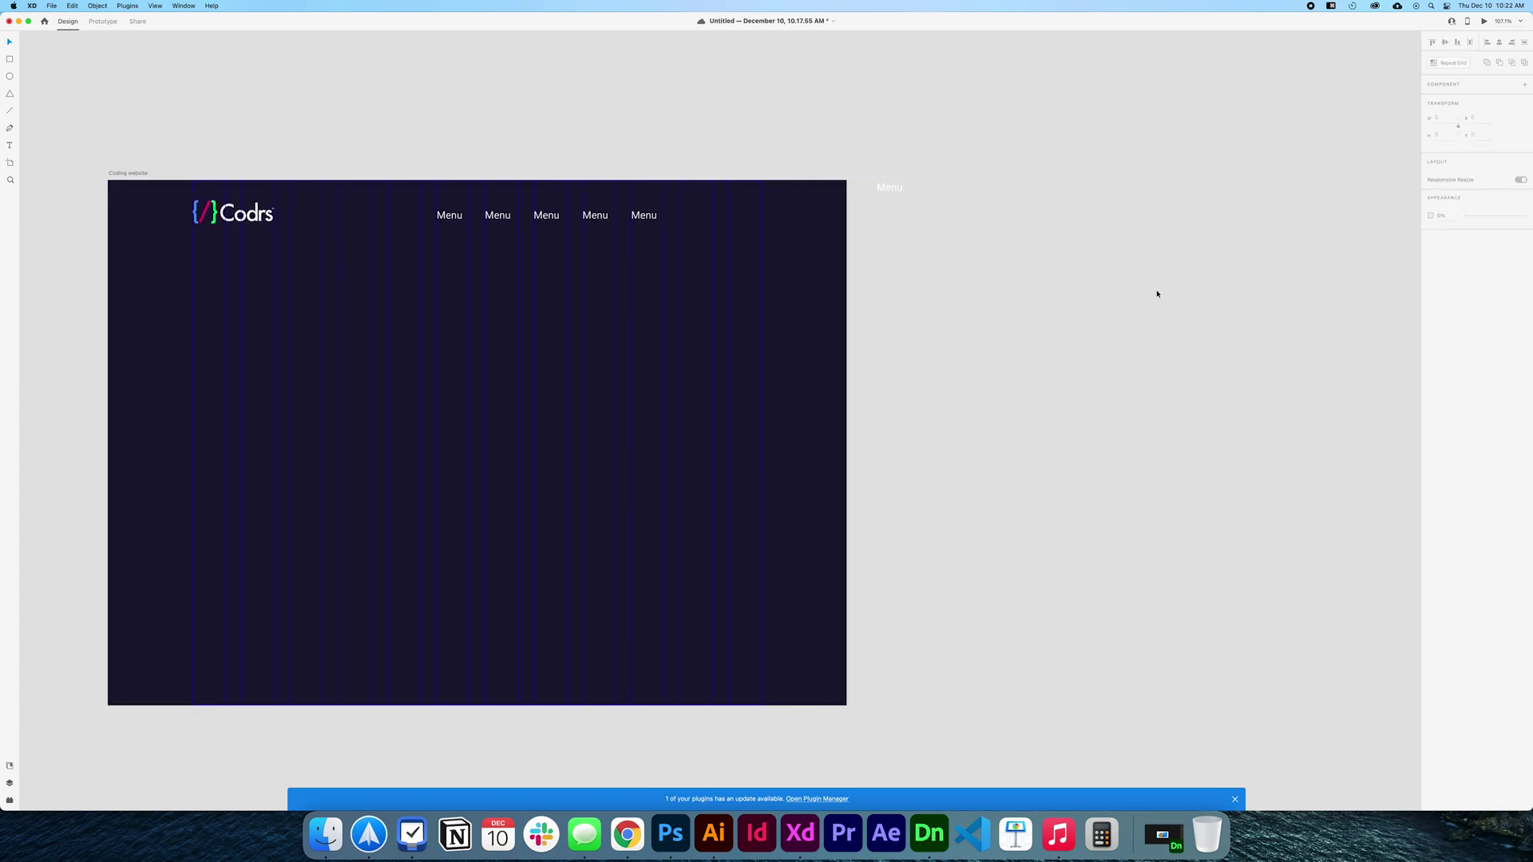
left_click(908, 225)
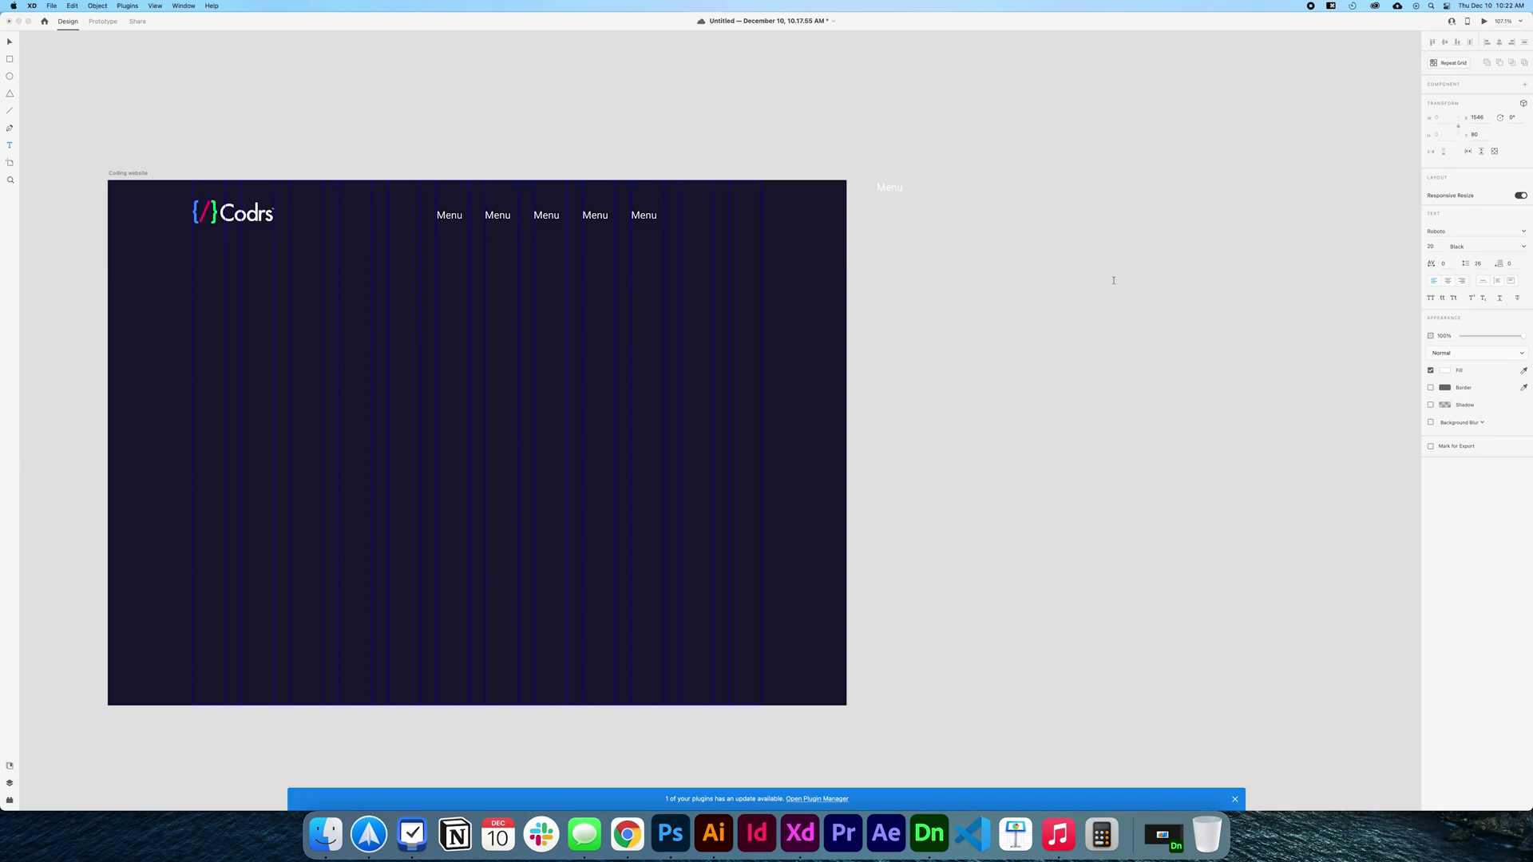
type("S")
key("BackSpace")
key("BackSpace")
key("BackSpace")
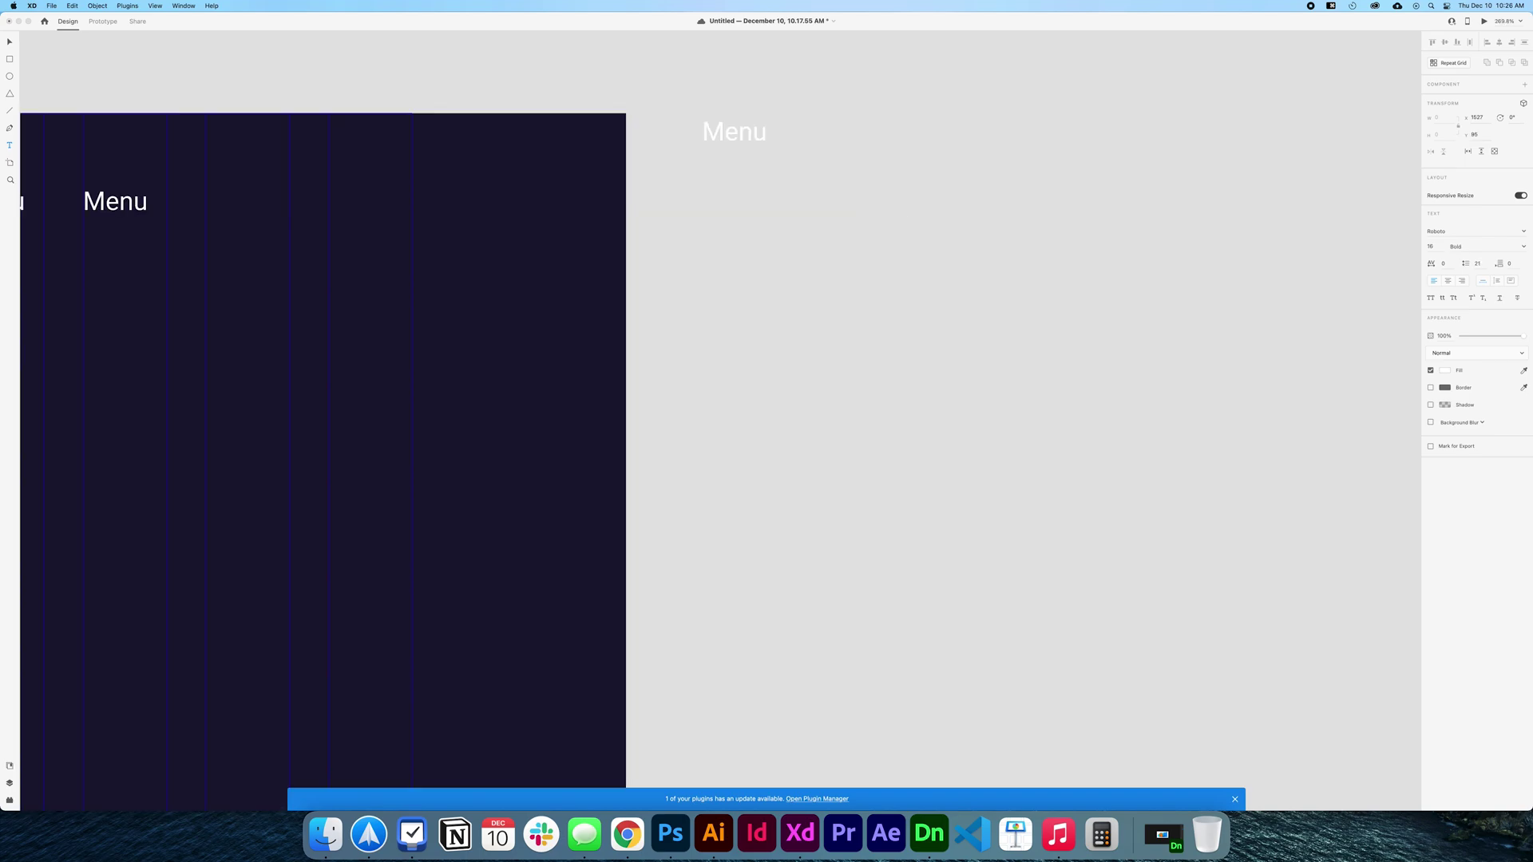
type("btn")
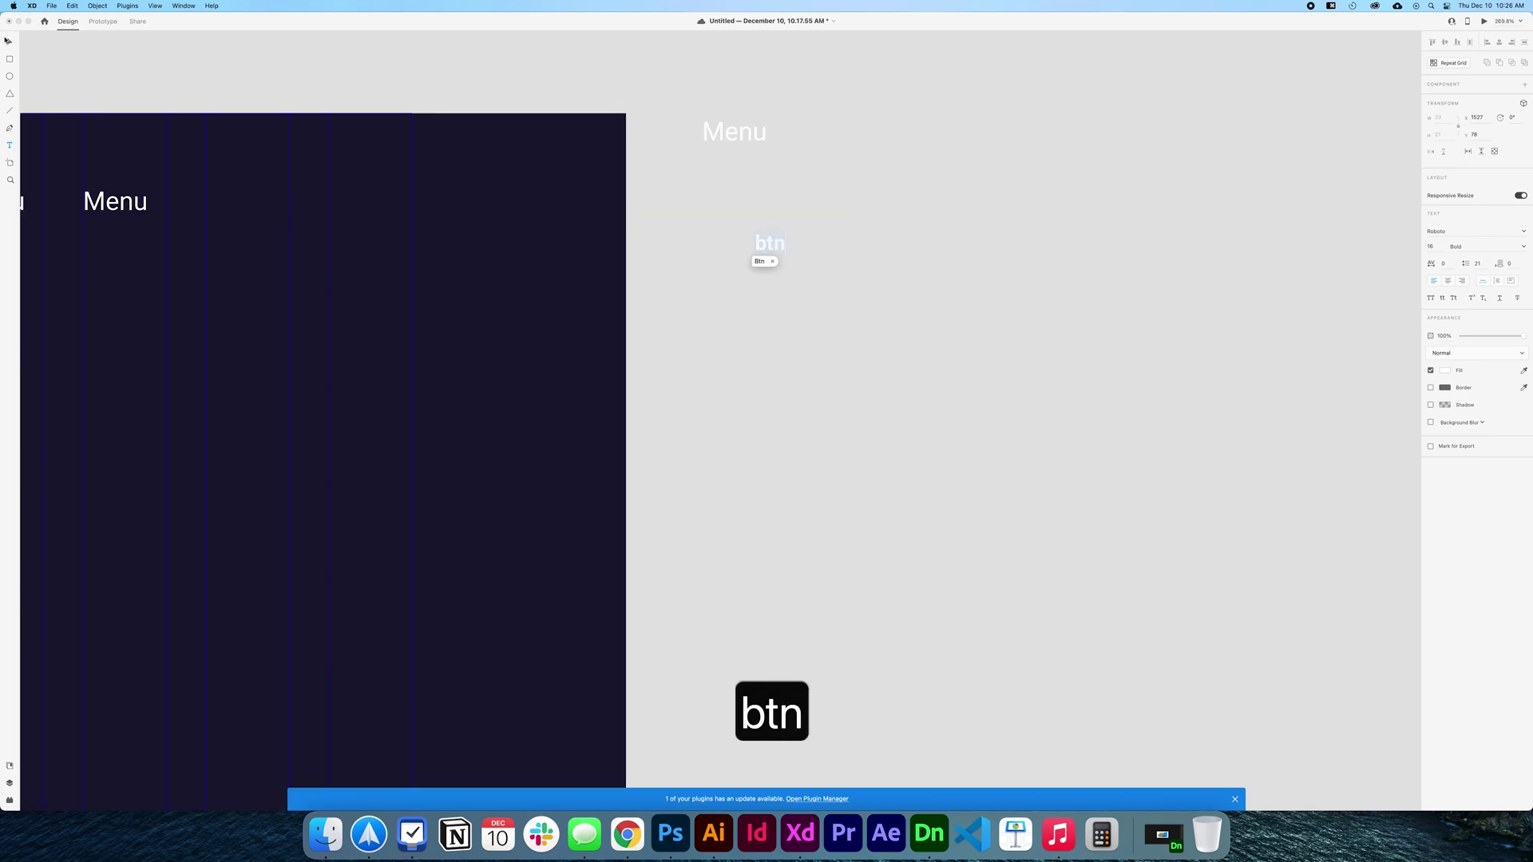
key("Escape")
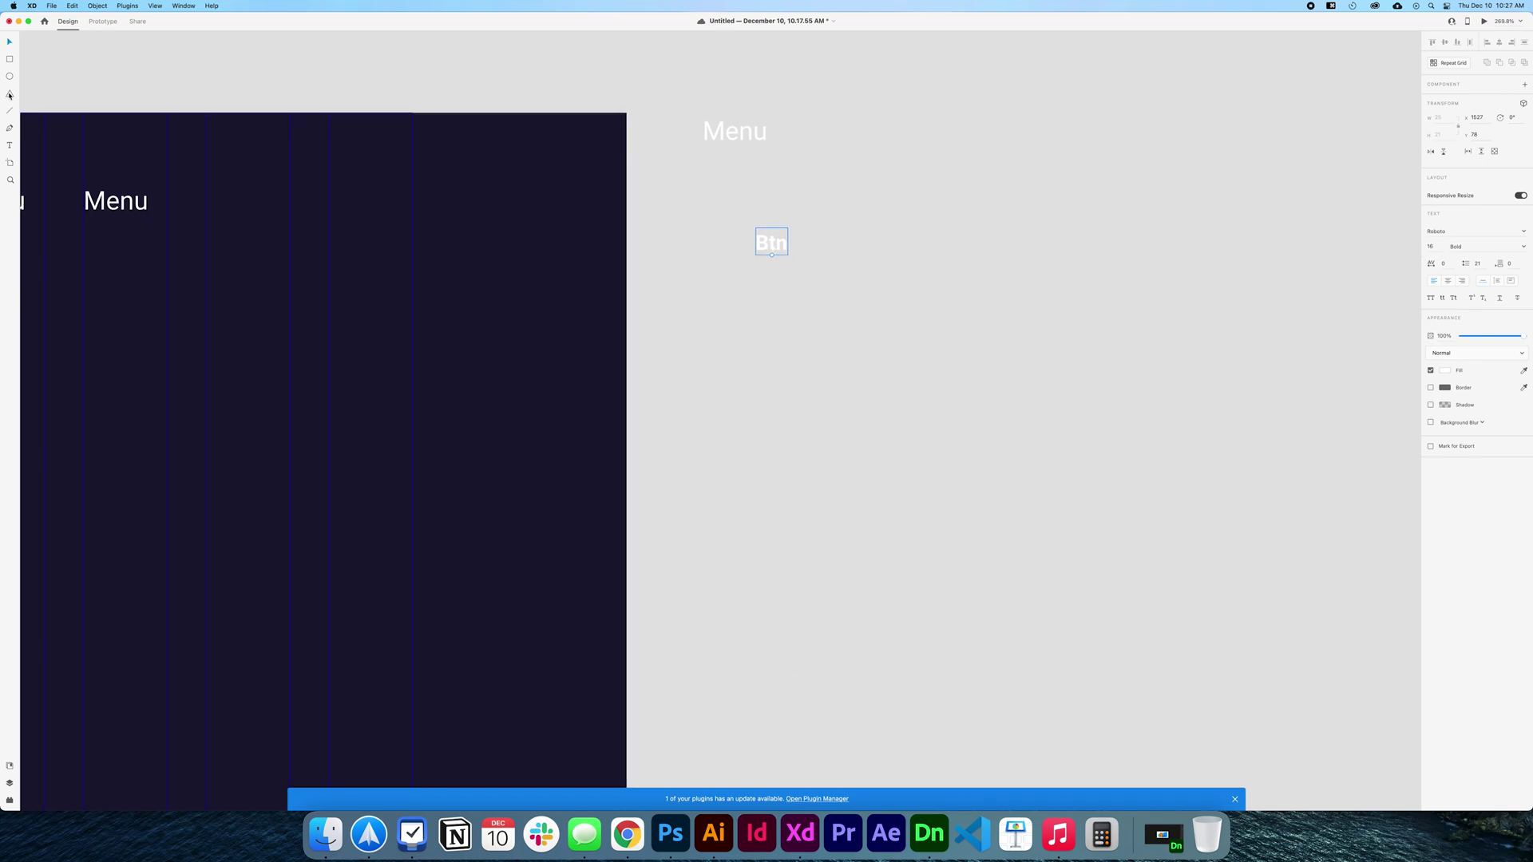
Draw a rectangle about 52 by 38 over the Btn label, fill it with #00F785 and remove its border
left_click(10, 59)
mouse_move(742, 220)
left_mouse_down()
mouse_move(823, 270)
mouse_move(809, 269)
left_mouse_up()
left_click(1445, 282)
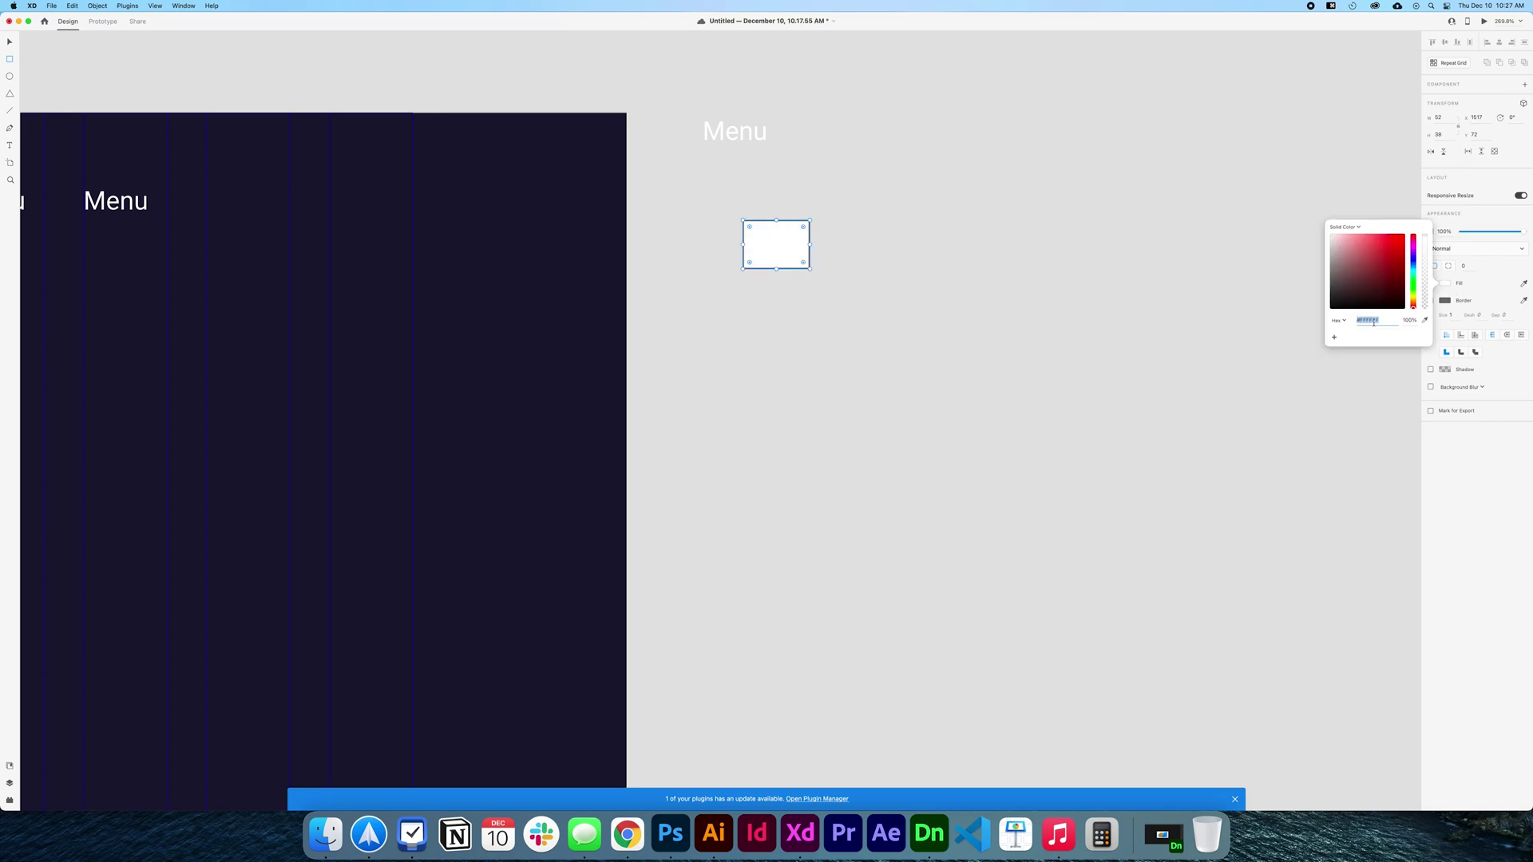
type("00f785")
key("Return")
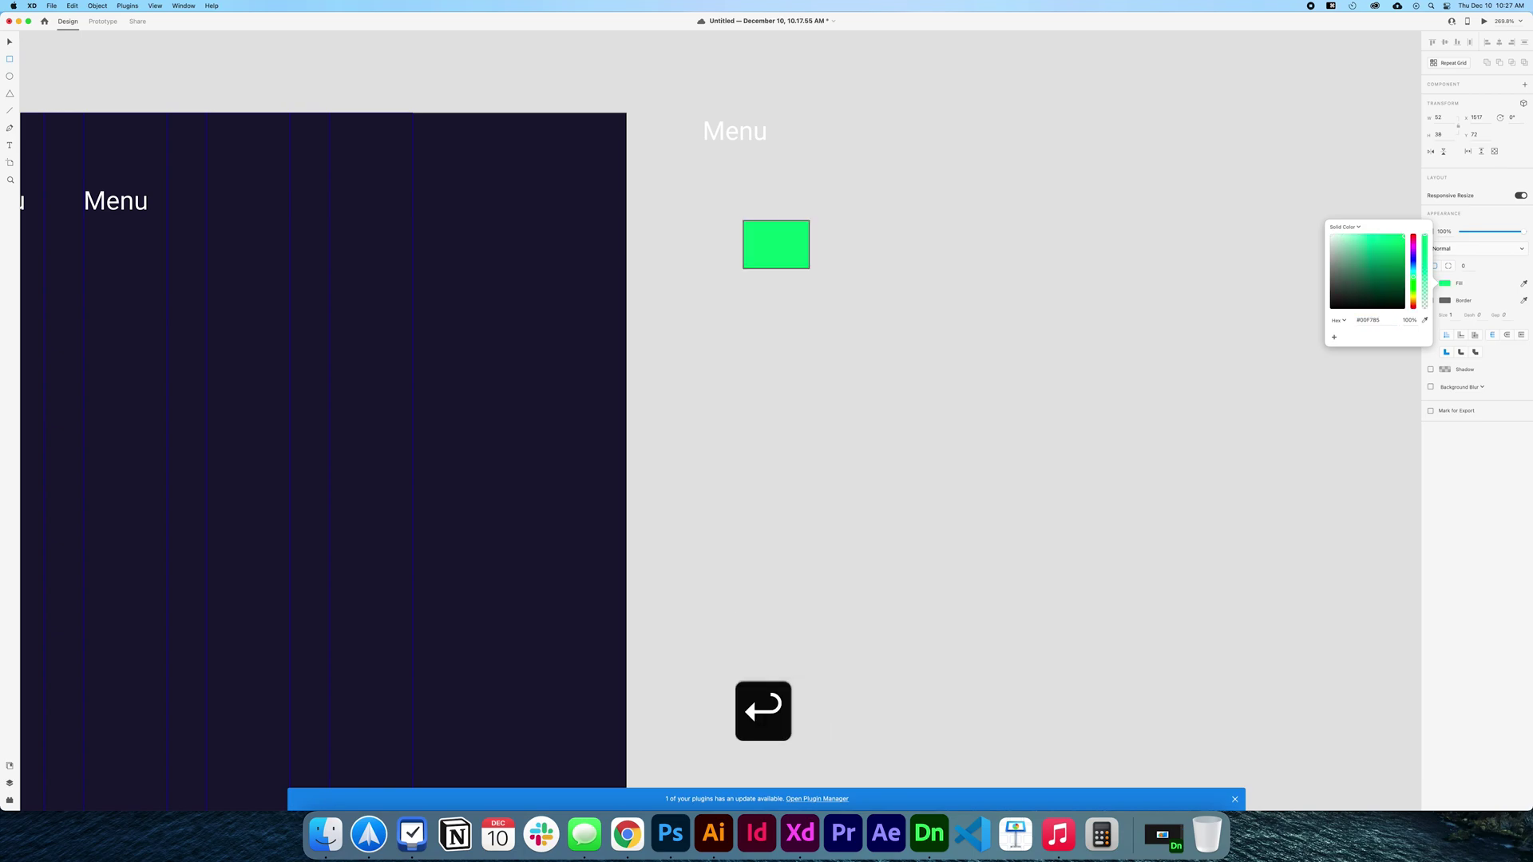
left_click(660, 352)
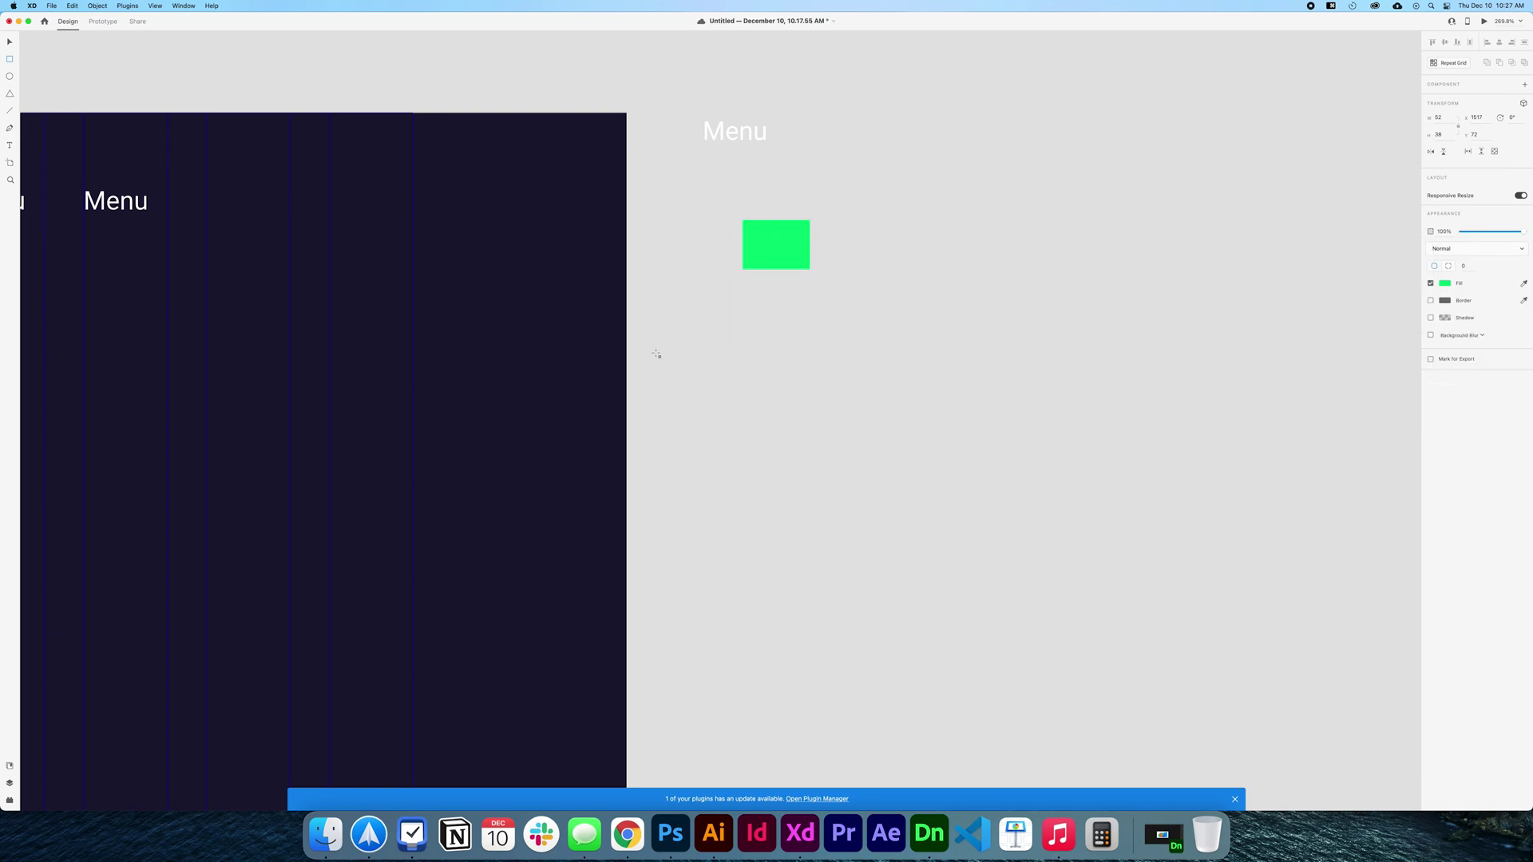
Send the green rectangle behind the Btn label and group the two objects
key("v")
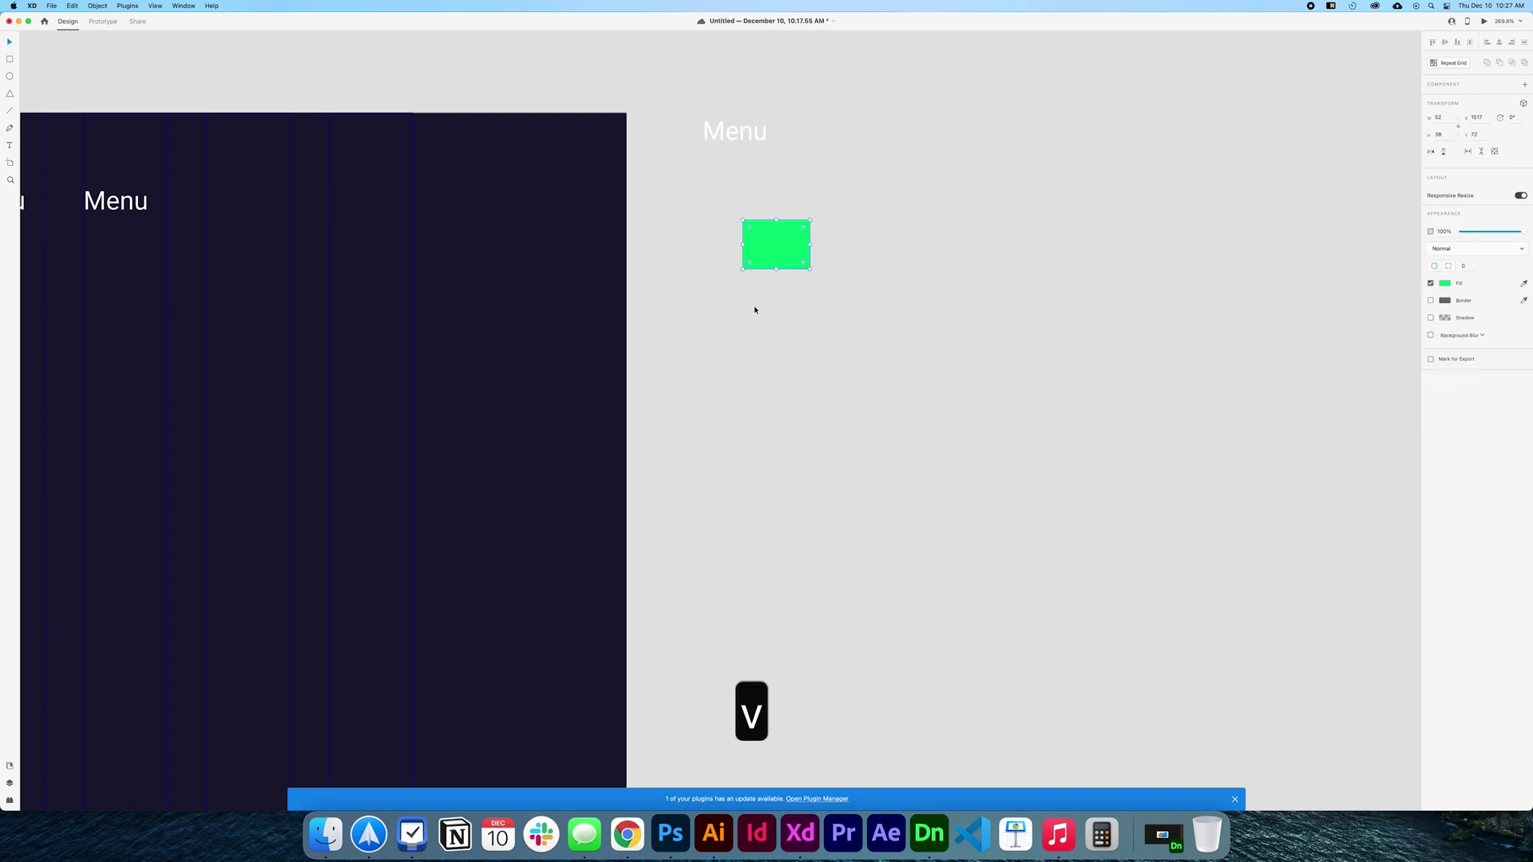
key("shift+super+bracketleft")
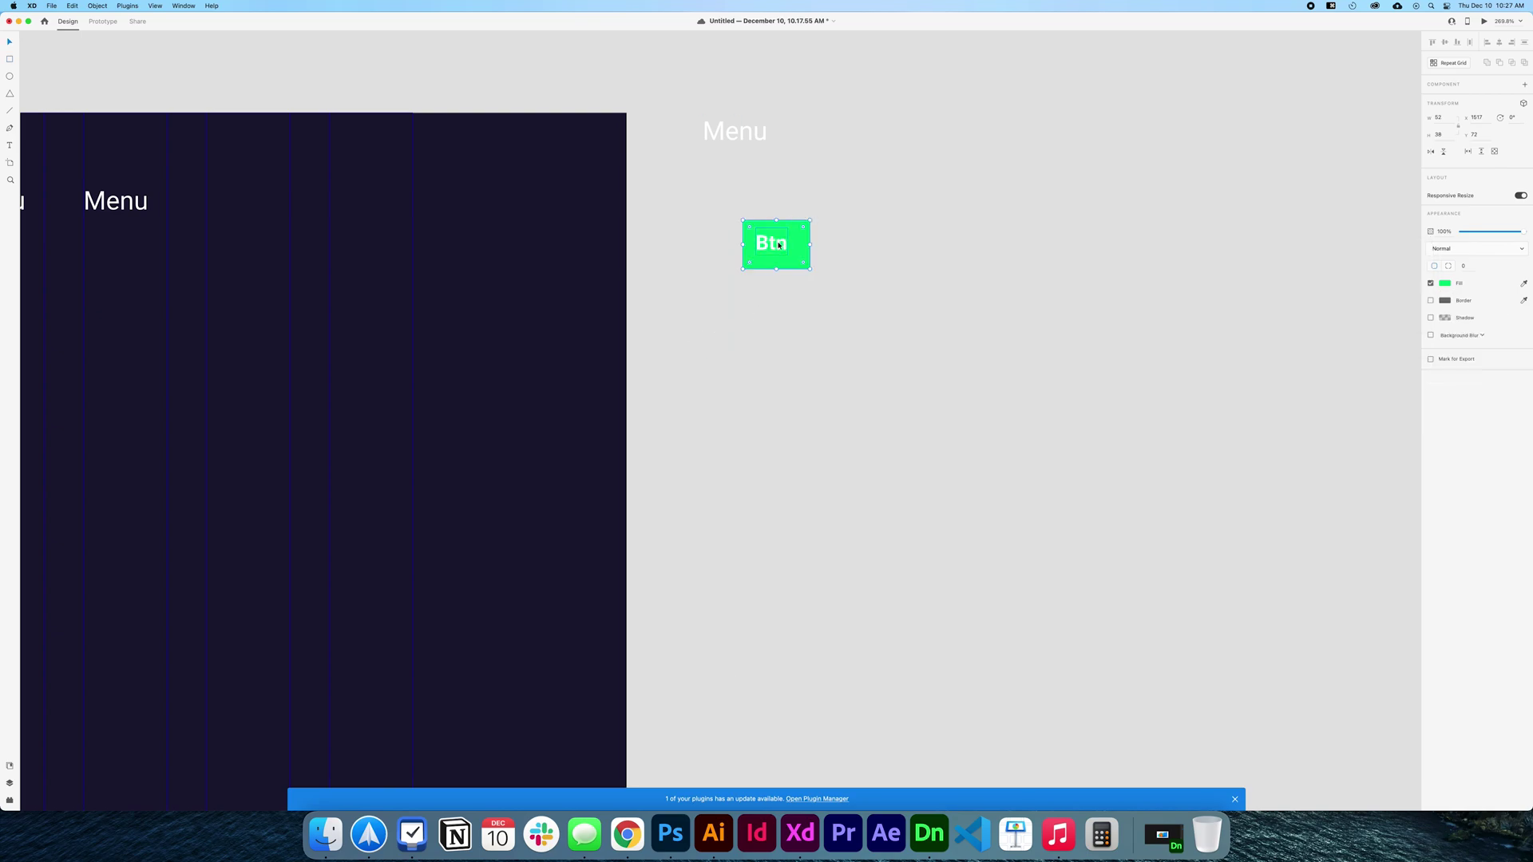
key("v")
left_click_drag(712, 342, 867, 194)
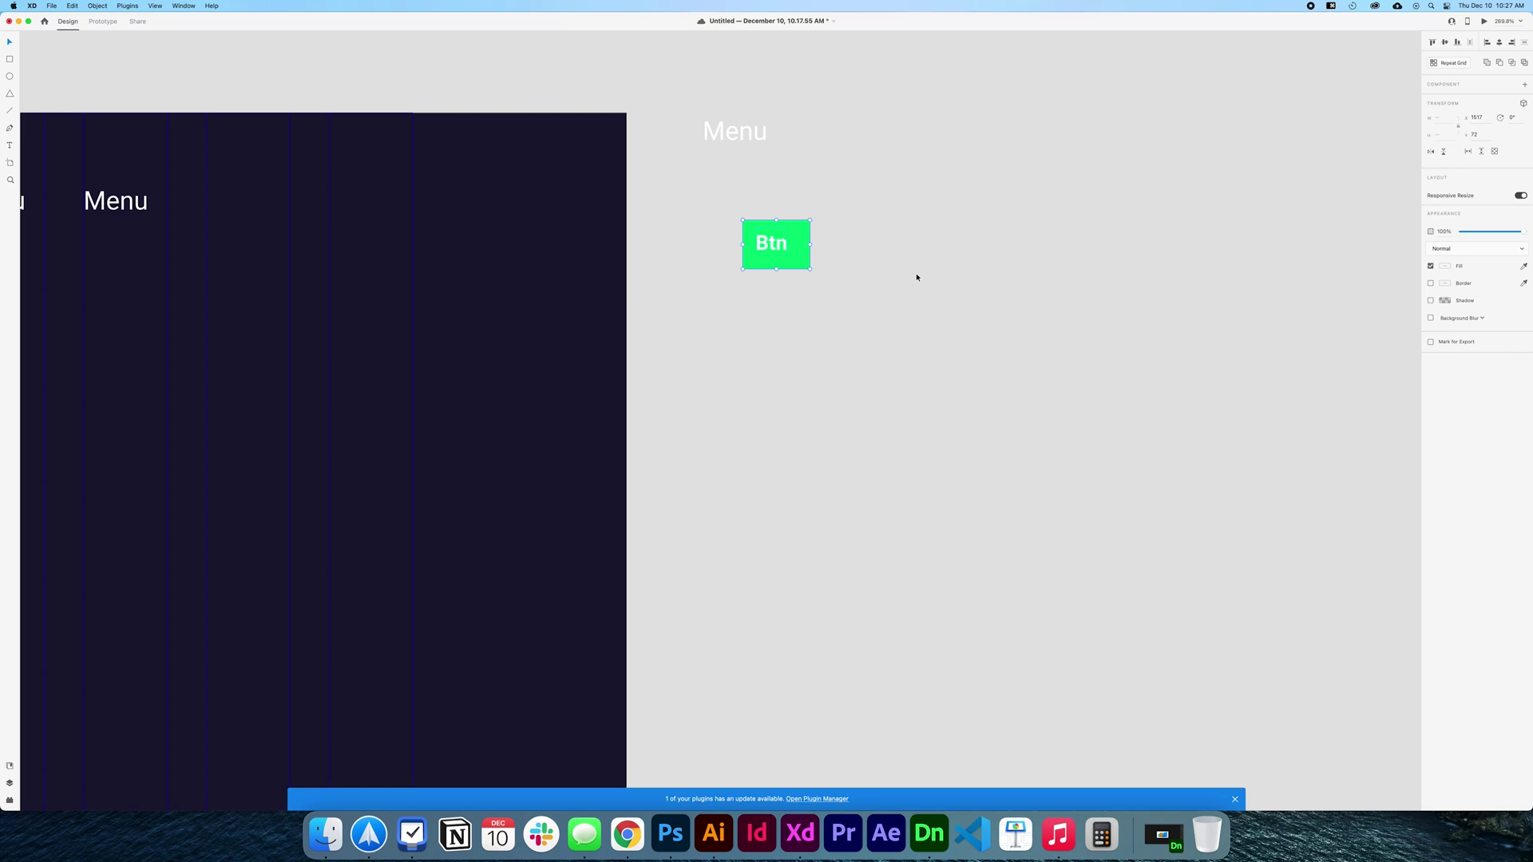
key("super+g")
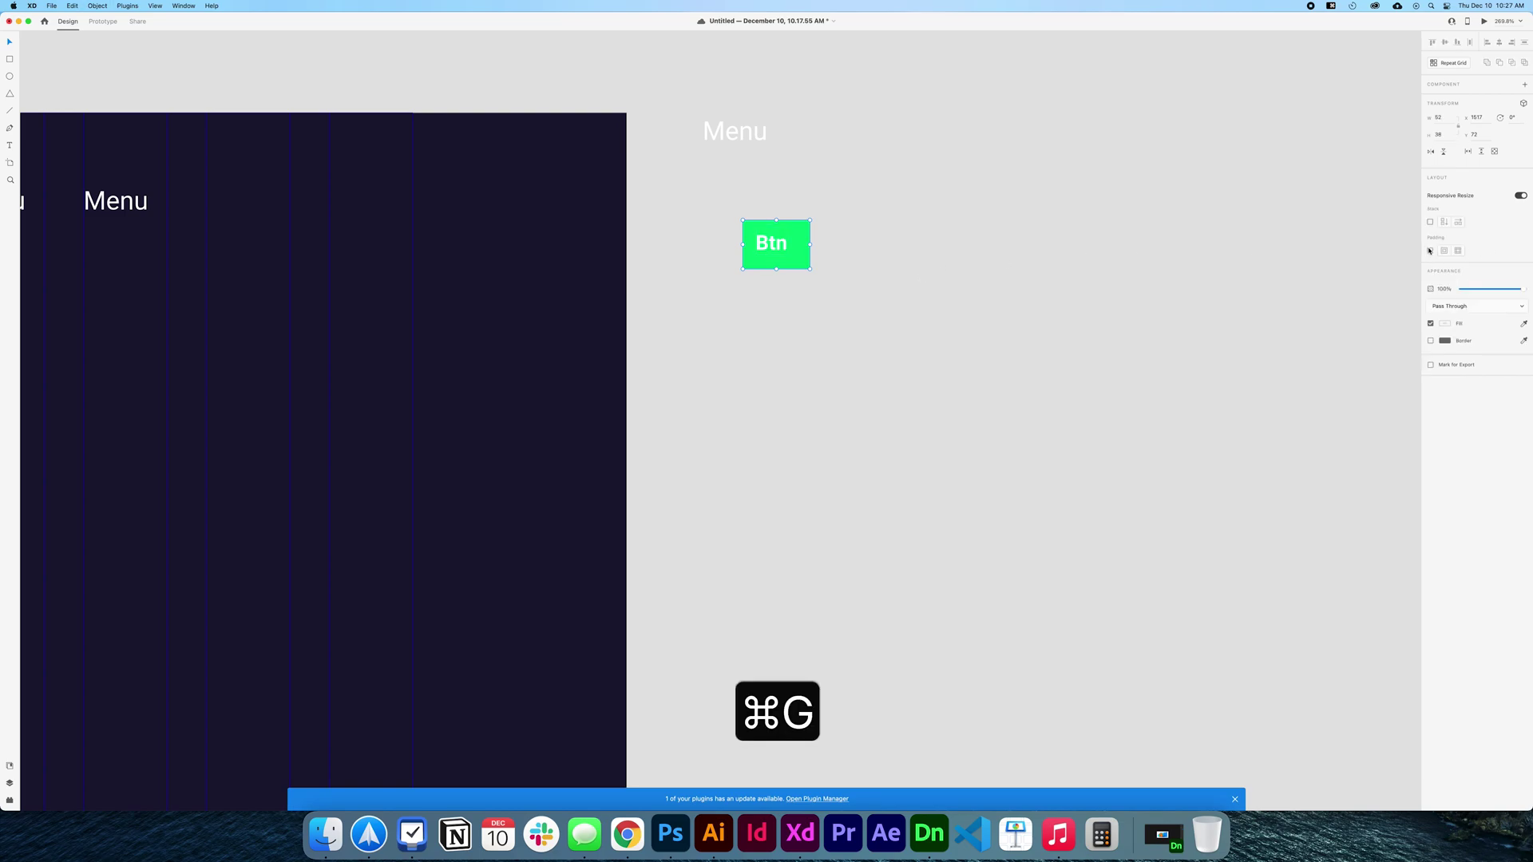
Enable padding on the button group with separate values of 18 top, 32 right, 18 bottom and 32 left
left_click(1429, 250)
left_click(1476, 250)
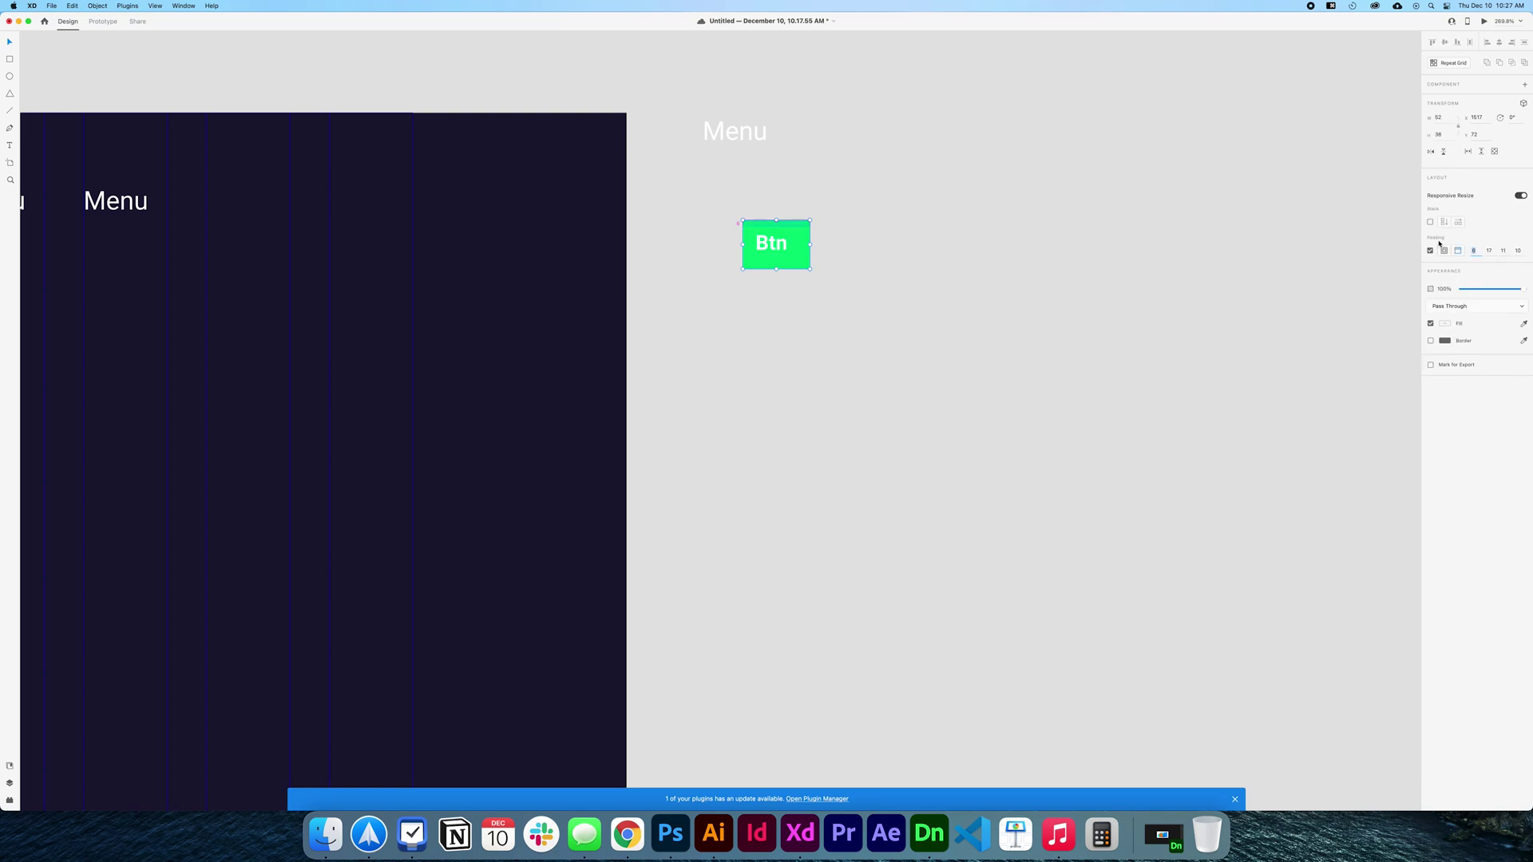
type("18")
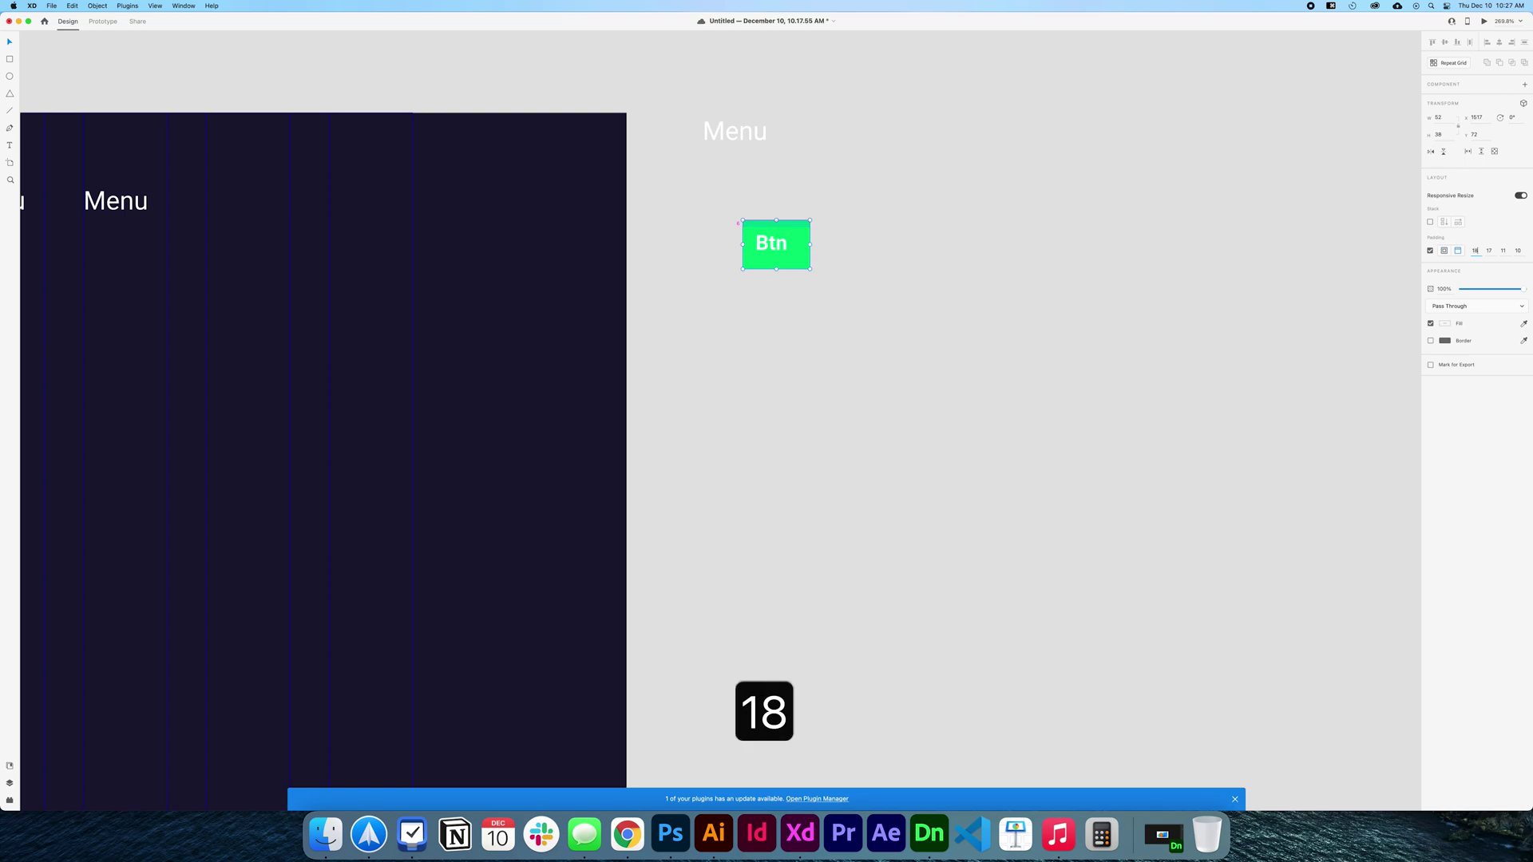
key("Tab")
type("32")
key("Tab")
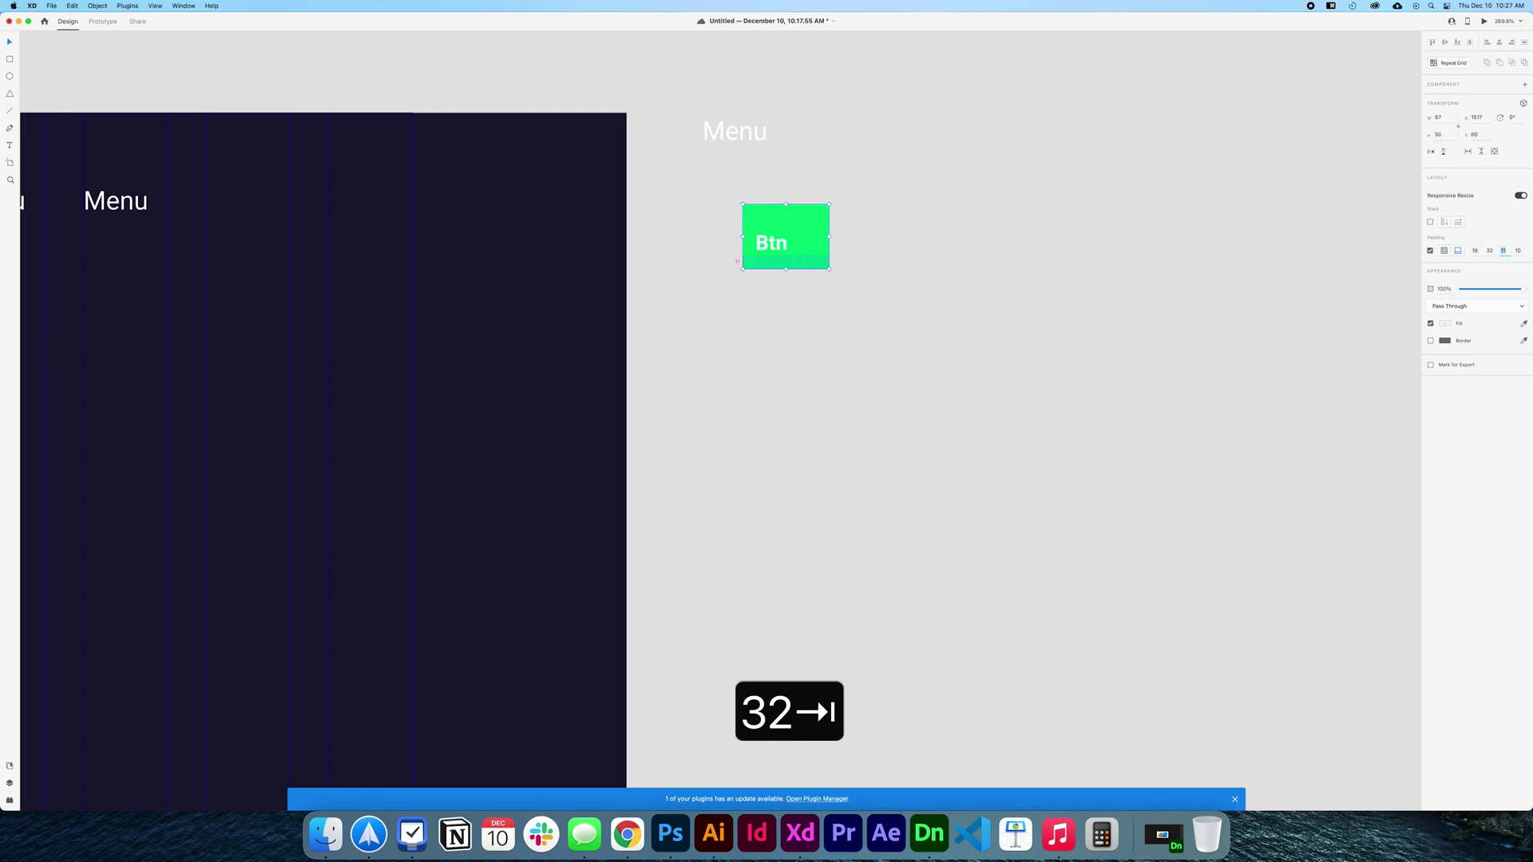
type("18")
key("Tab")
type("32")
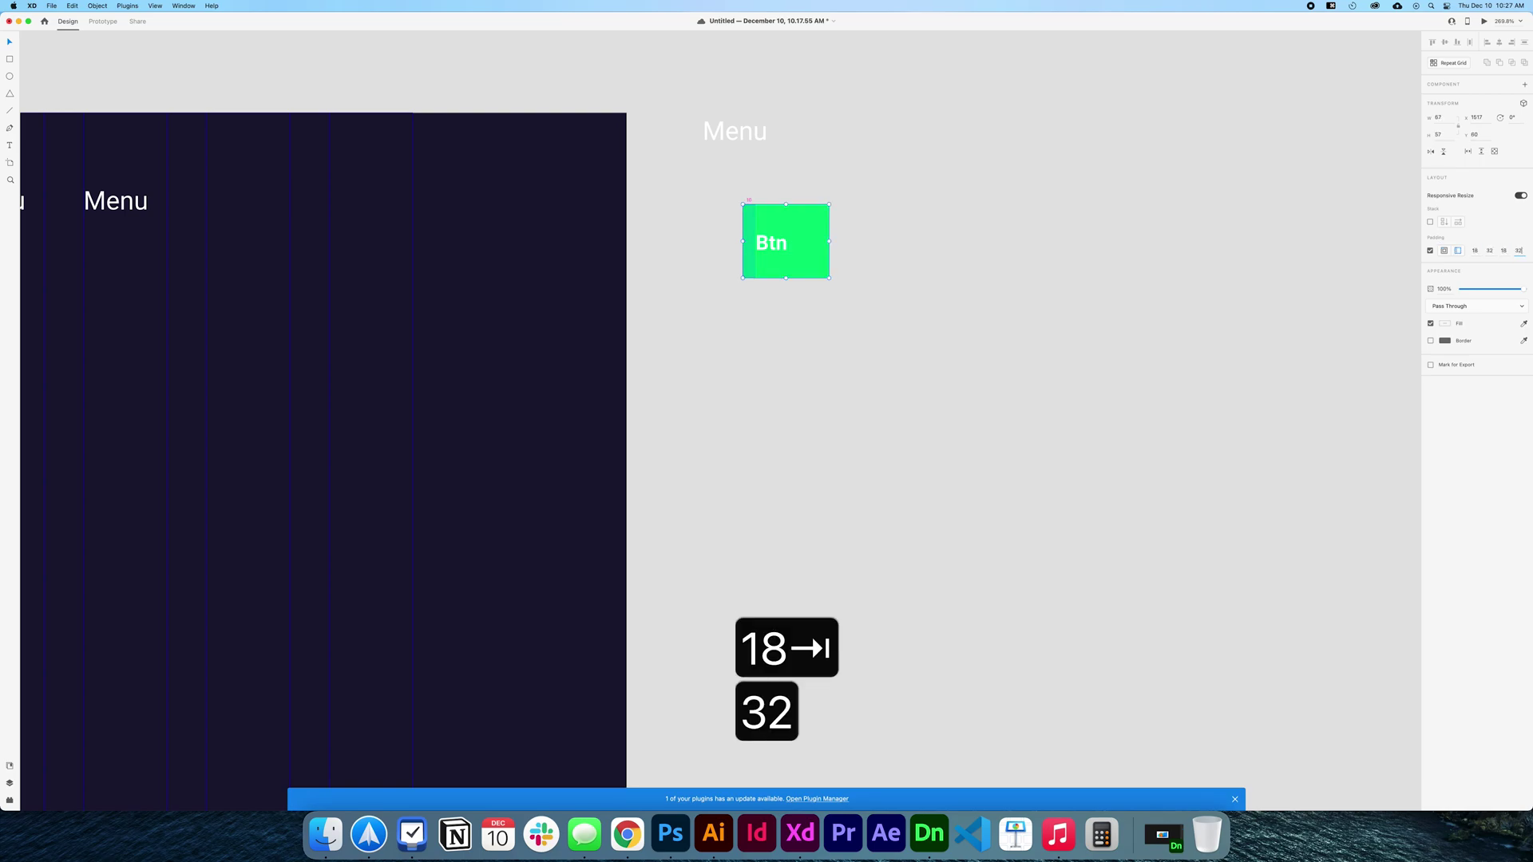
key("Return")
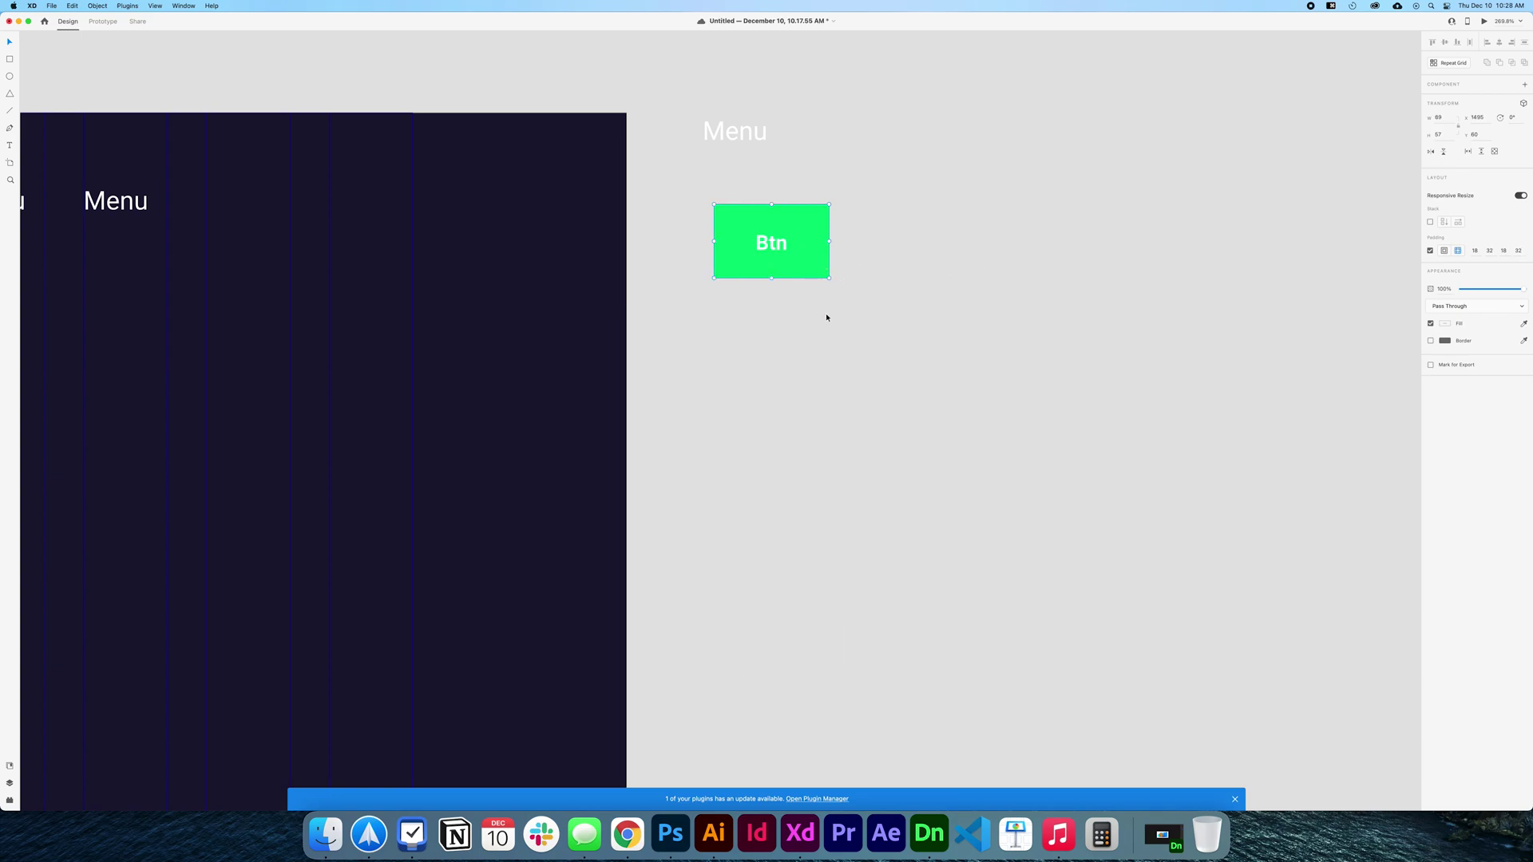
Centre-align the Btn label and the green rectangle with each other inside the button group
key("v")
double_click(766, 244)
key("Escape")
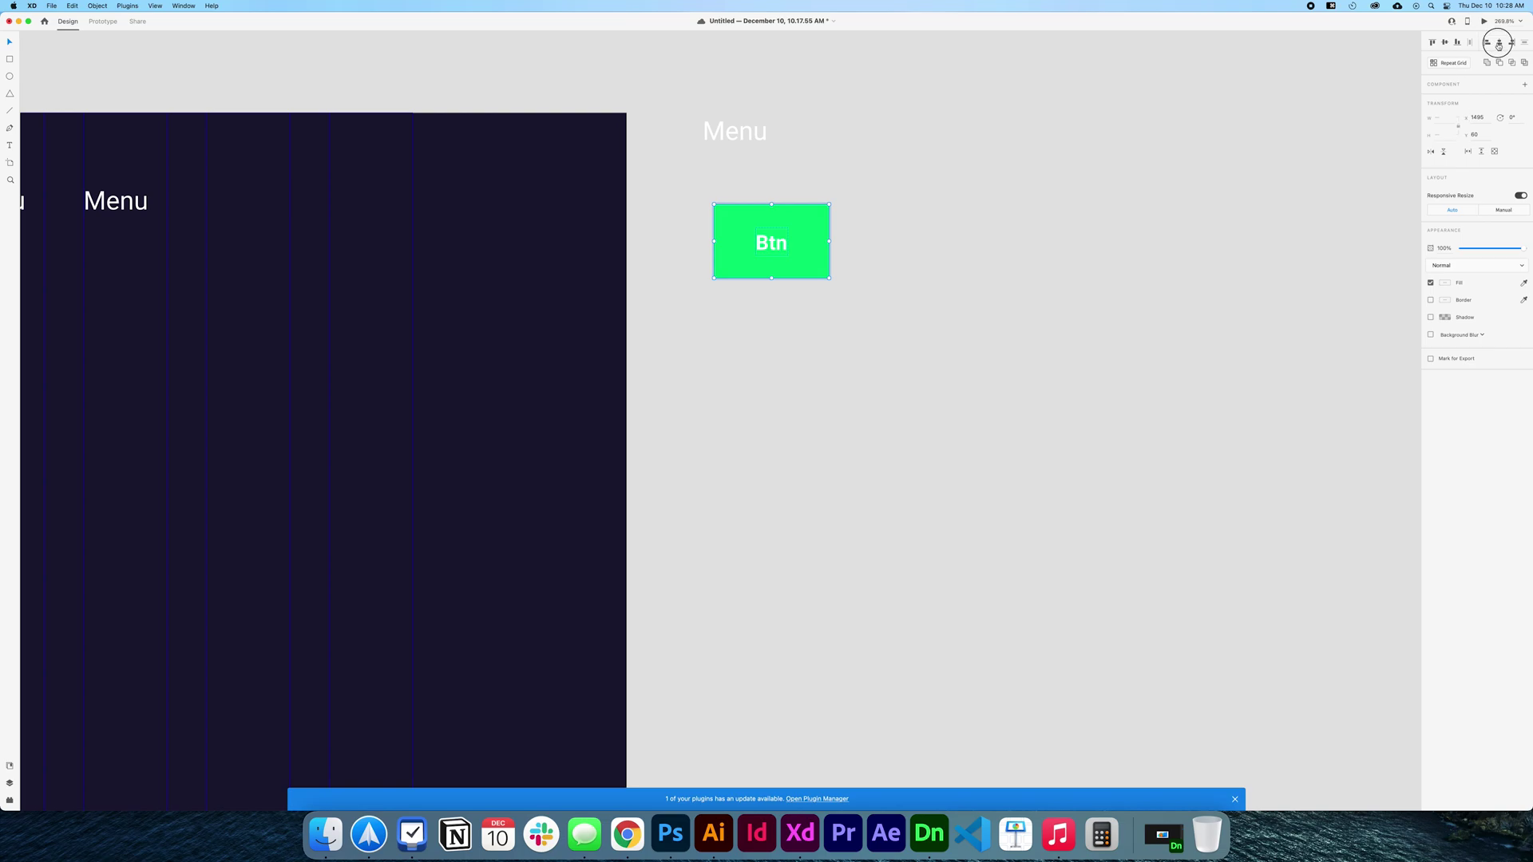
left_click(1069, 311)
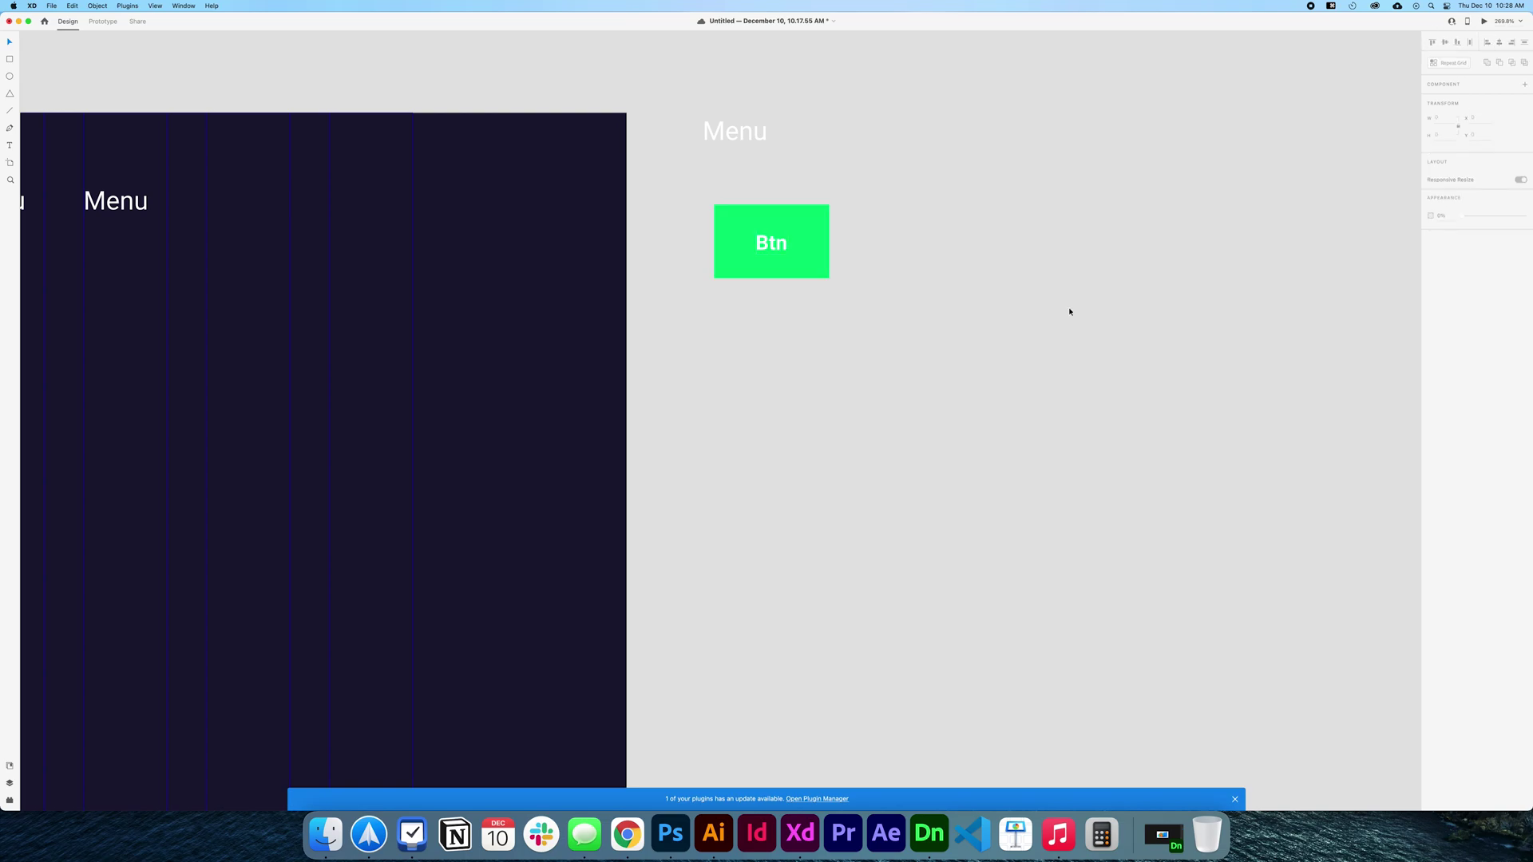
Round all corners of the button's green rectangle fully to give it a pill shape
left_click(799, 269)
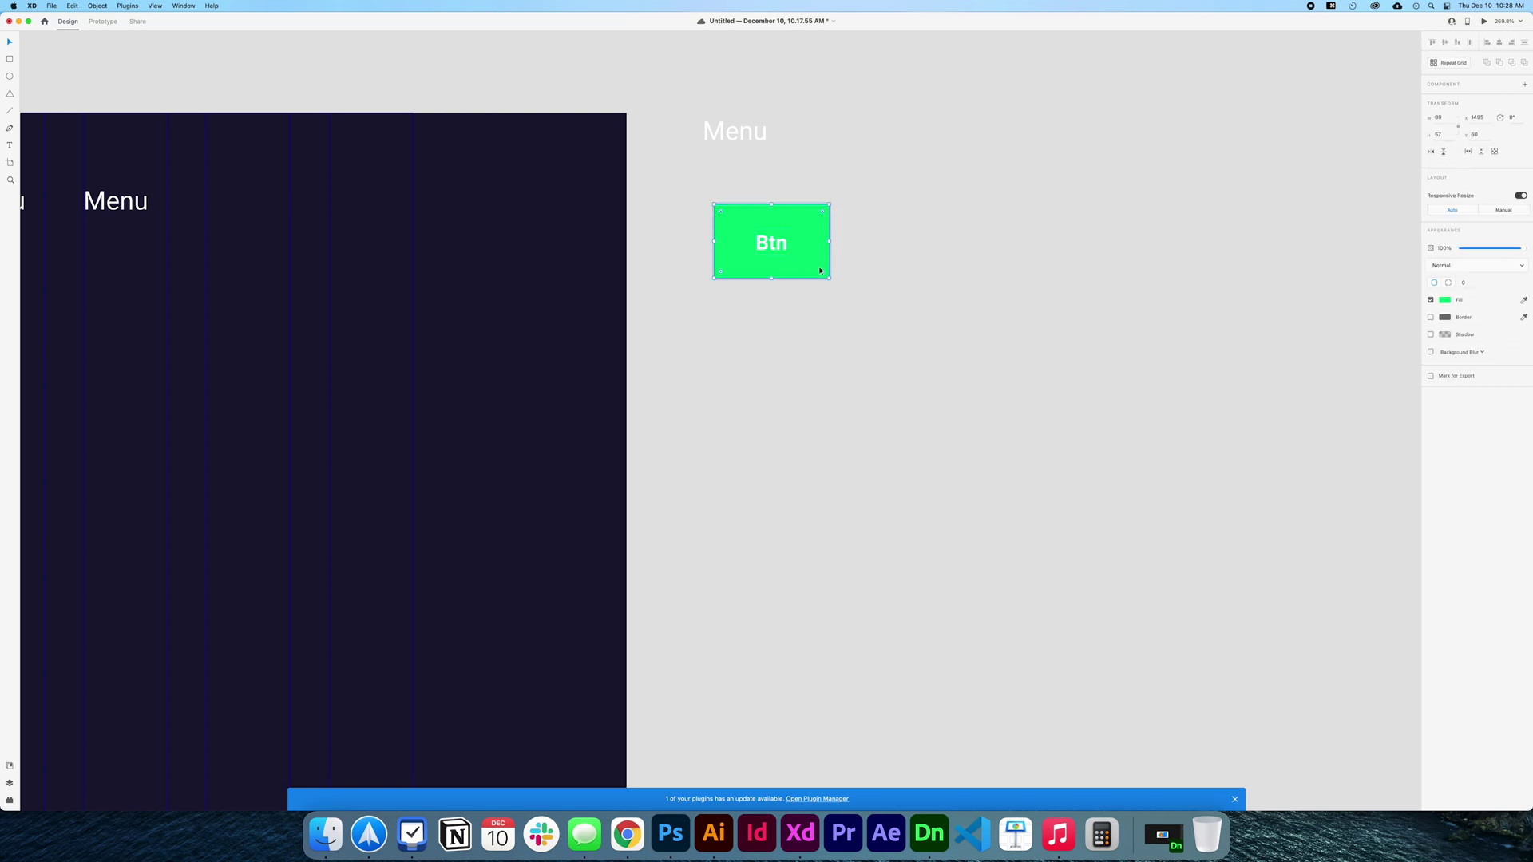
left_click_drag(820, 271, 791, 259)
left_click(821, 305)
Convert the green button group into a component and add a Hover State to it
scroll(821, 304, "down", 3, "alt")
scroll(821, 304, "left", 4)
left_click(1067, 217)
scroll(1070, 218, "right", 2)
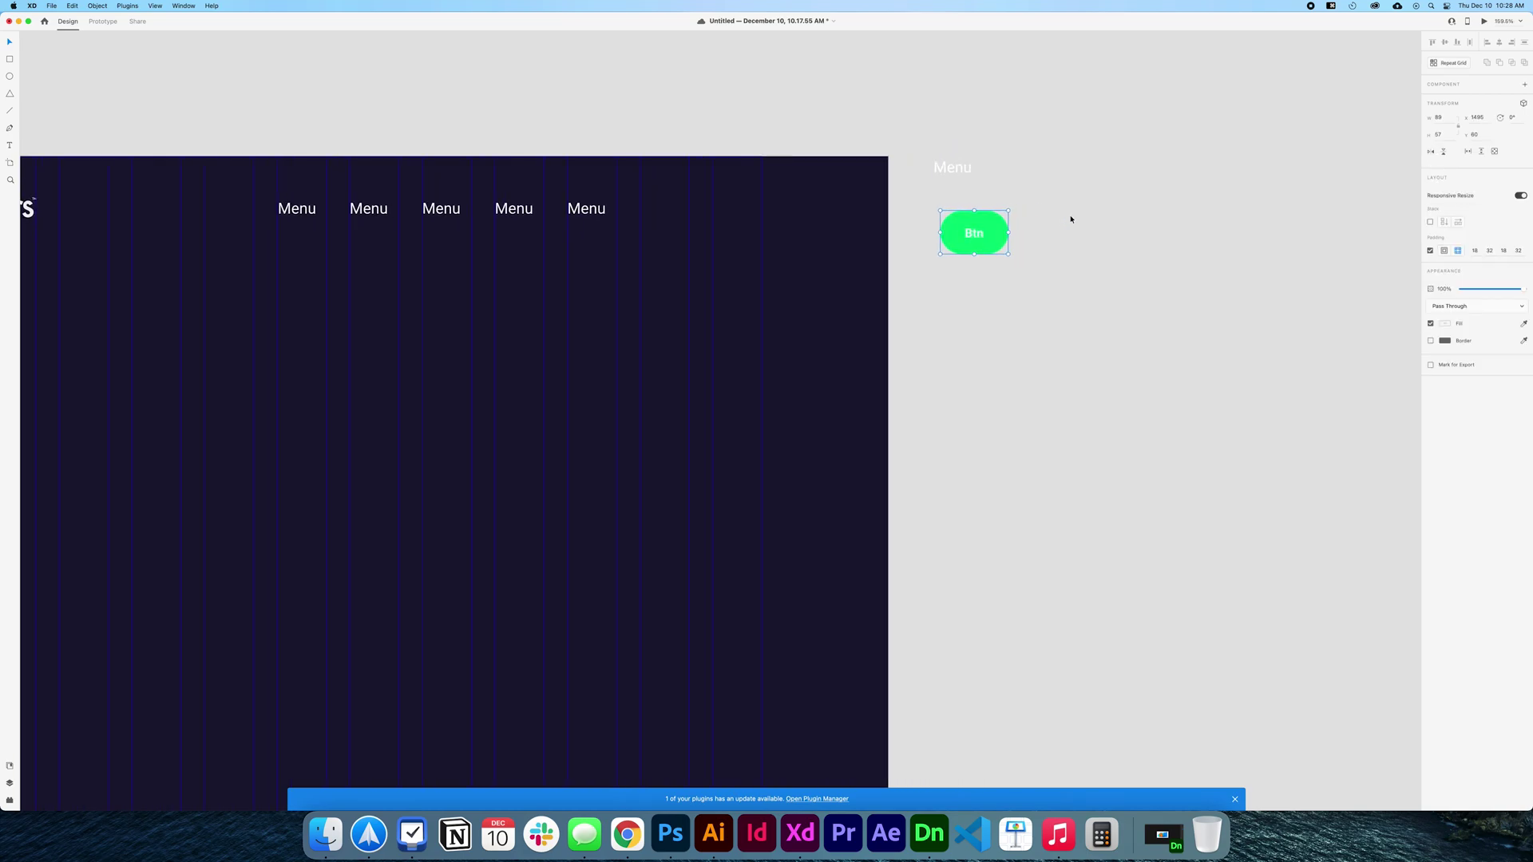
left_click(1524, 84)
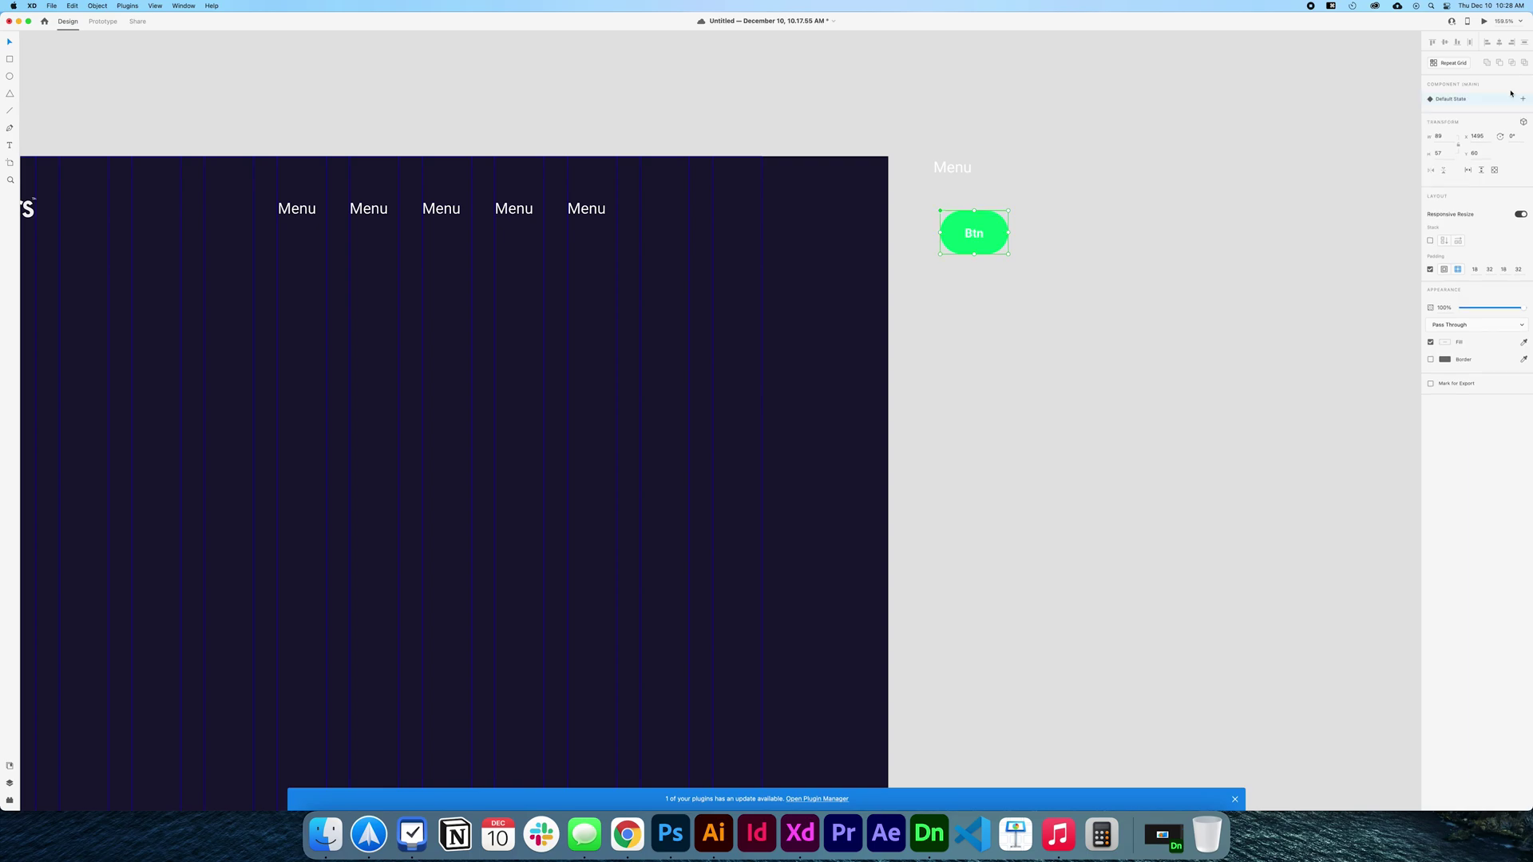
left_click(1522, 98)
left_click(1483, 124)
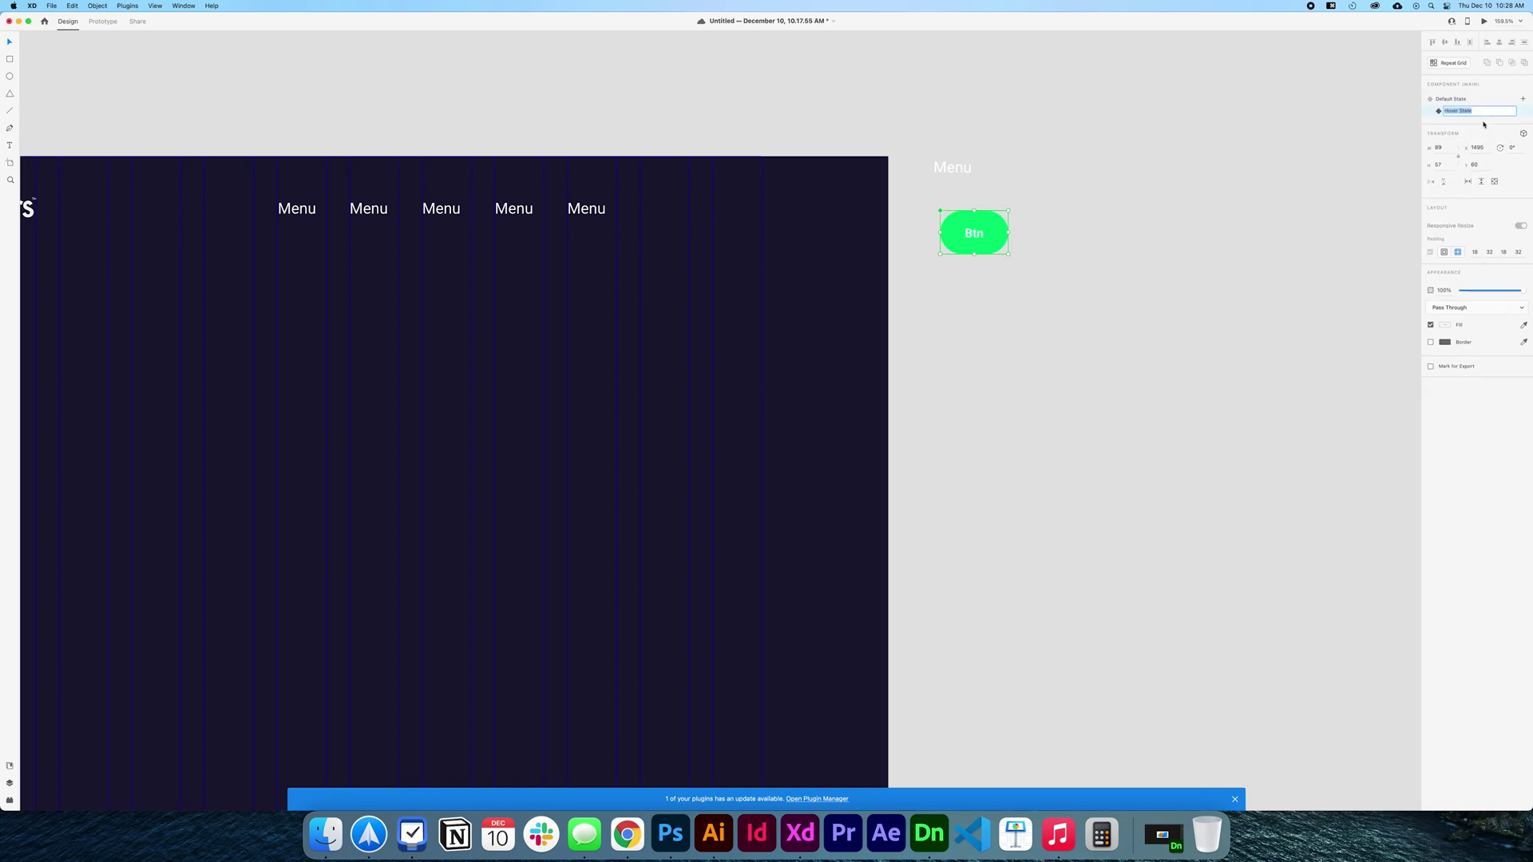
Darken the green fill of the button's background shape in the Hover State
double_click(1003, 232)
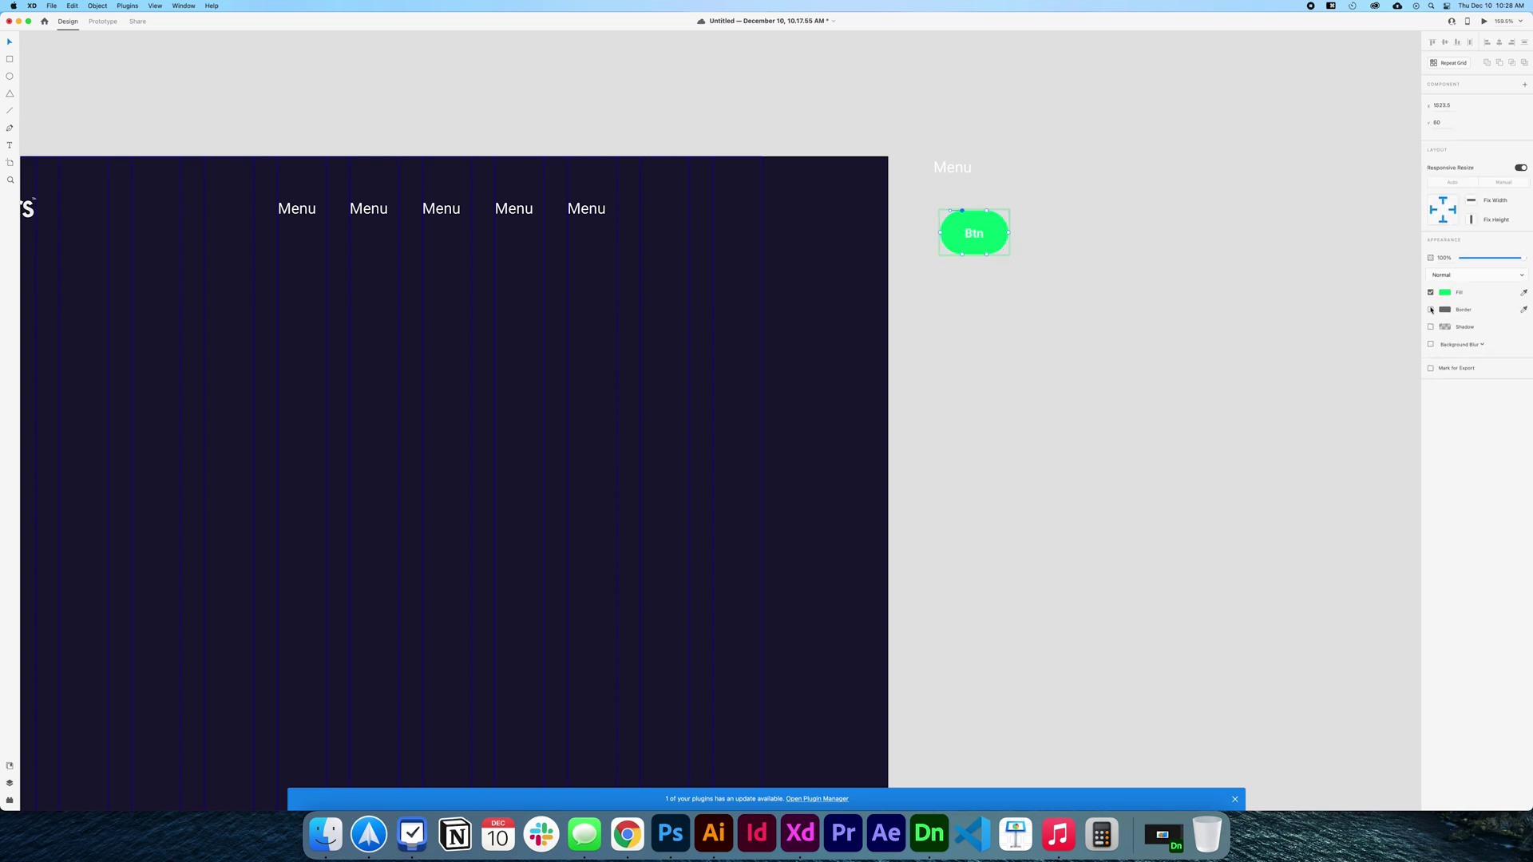
left_click(1448, 294)
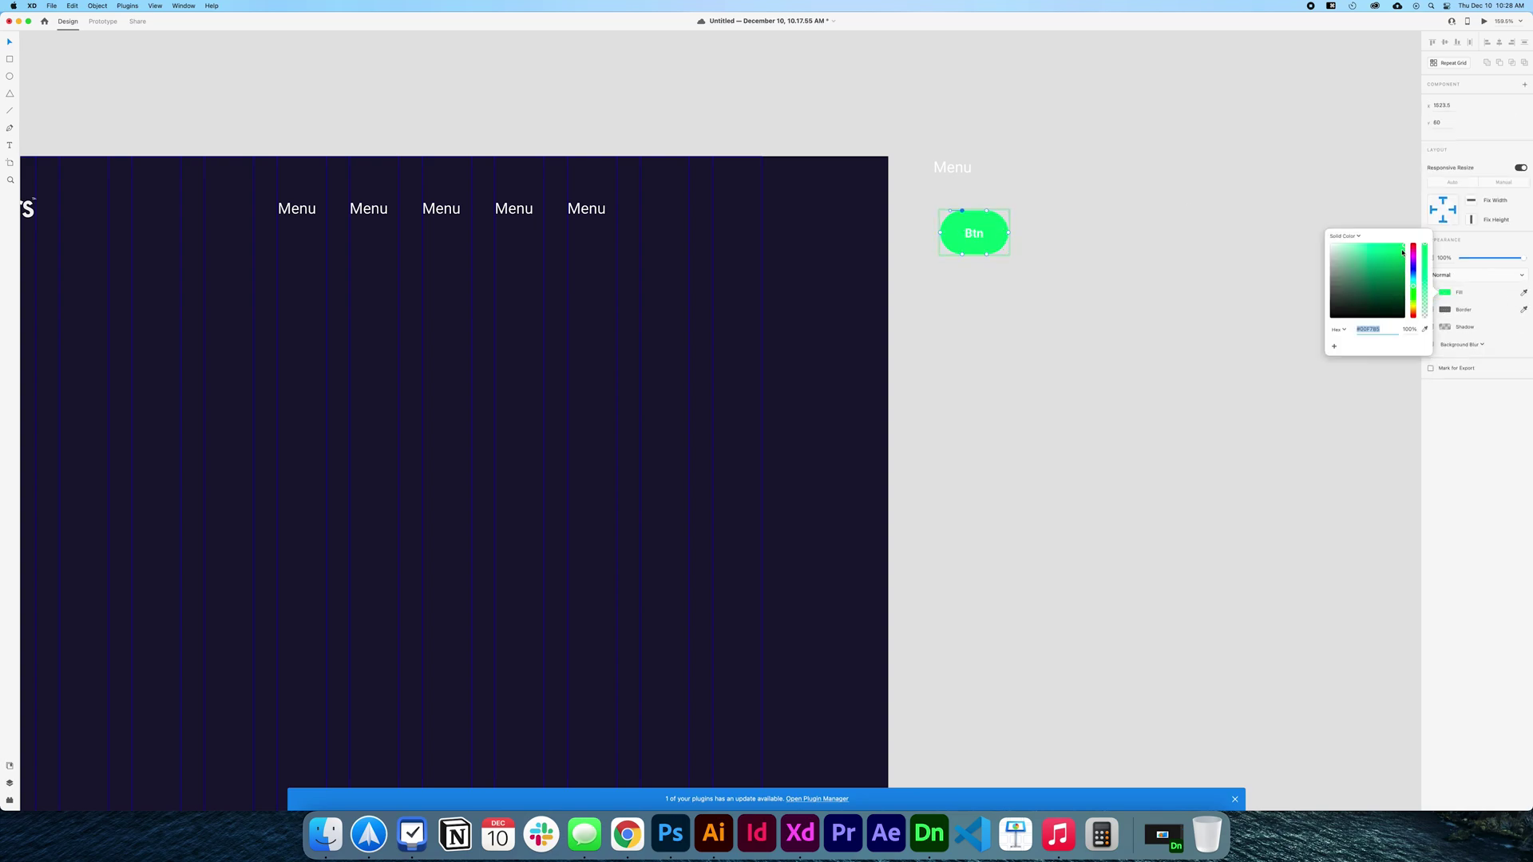
left_click_drag(1404, 254, 1404, 264)
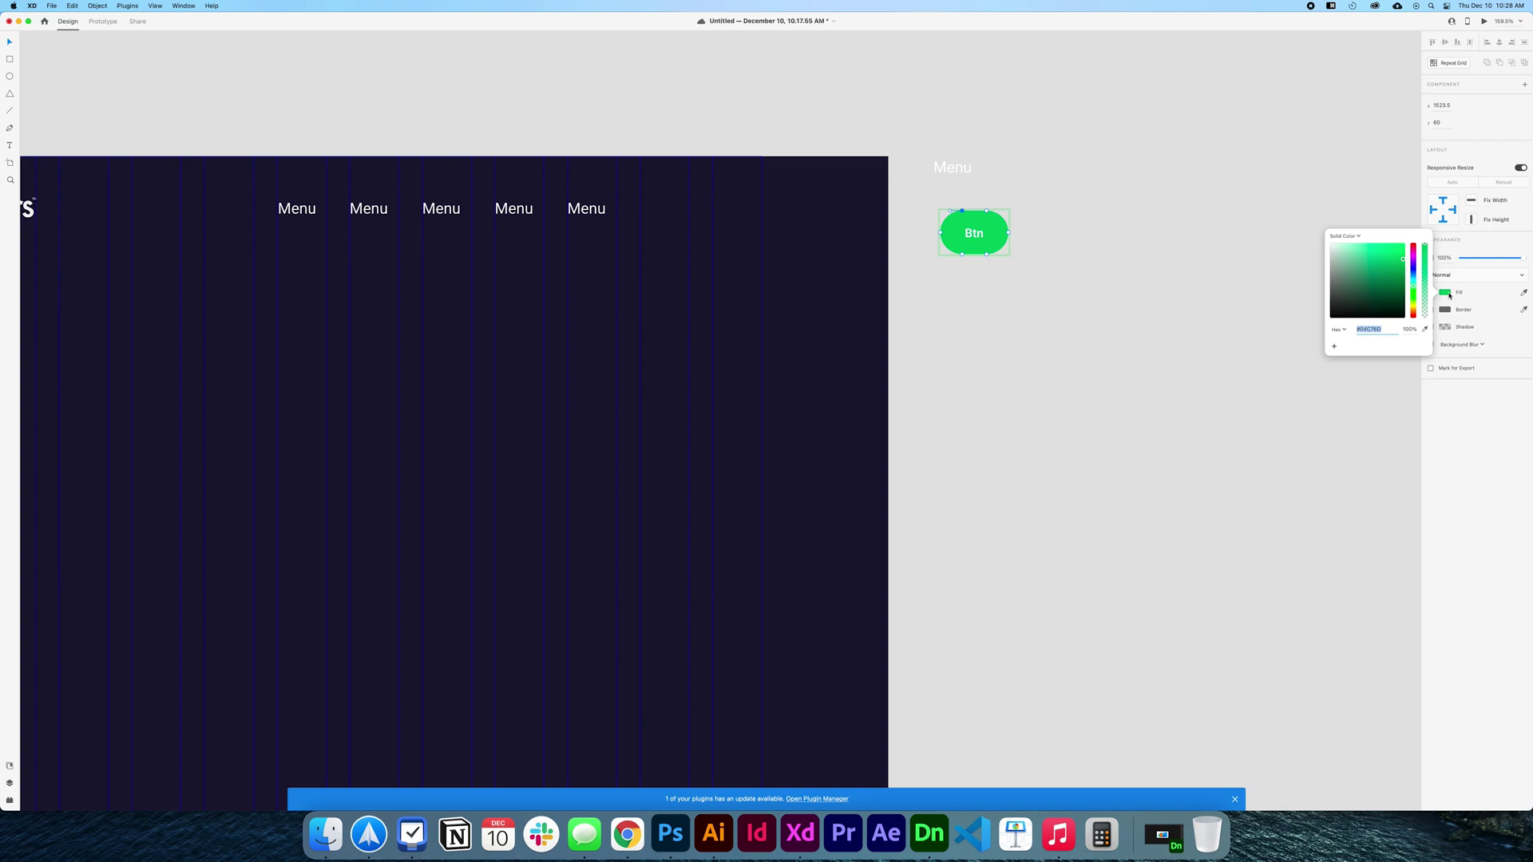
key("Escape")
Return the button component to its Default State and place an instance in the header after the last Menu item
key("Escape")
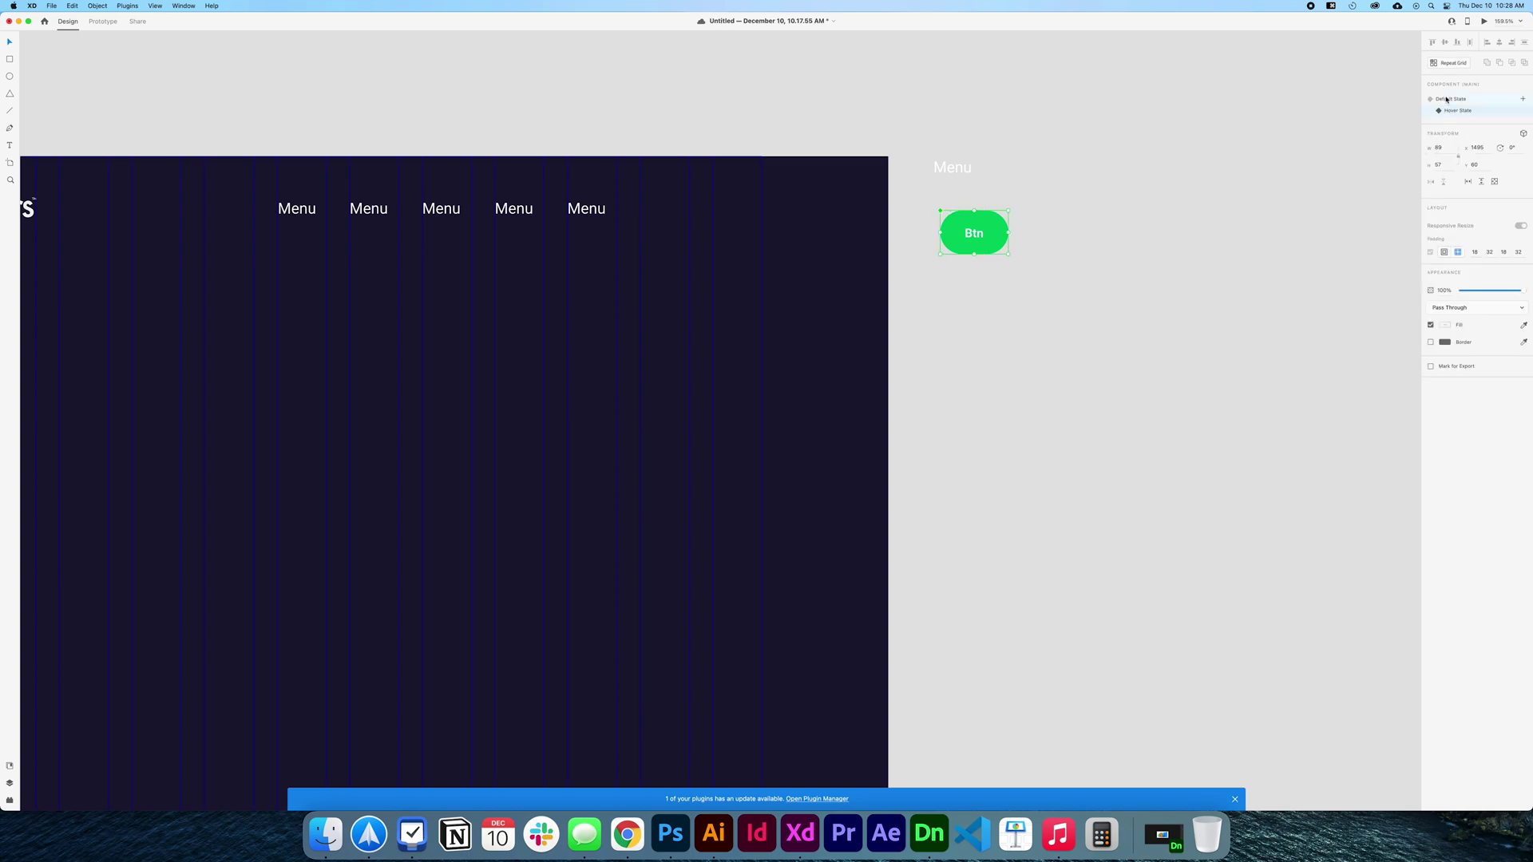
left_click(1445, 99)
key("Escape")
scroll(1197, 207, "left", 4)
left_click_drag(1141, 230, 842, 197, "alt")
scroll(844, 199, "left", 2)
scroll(1118, 171, "down", 3, "alt")
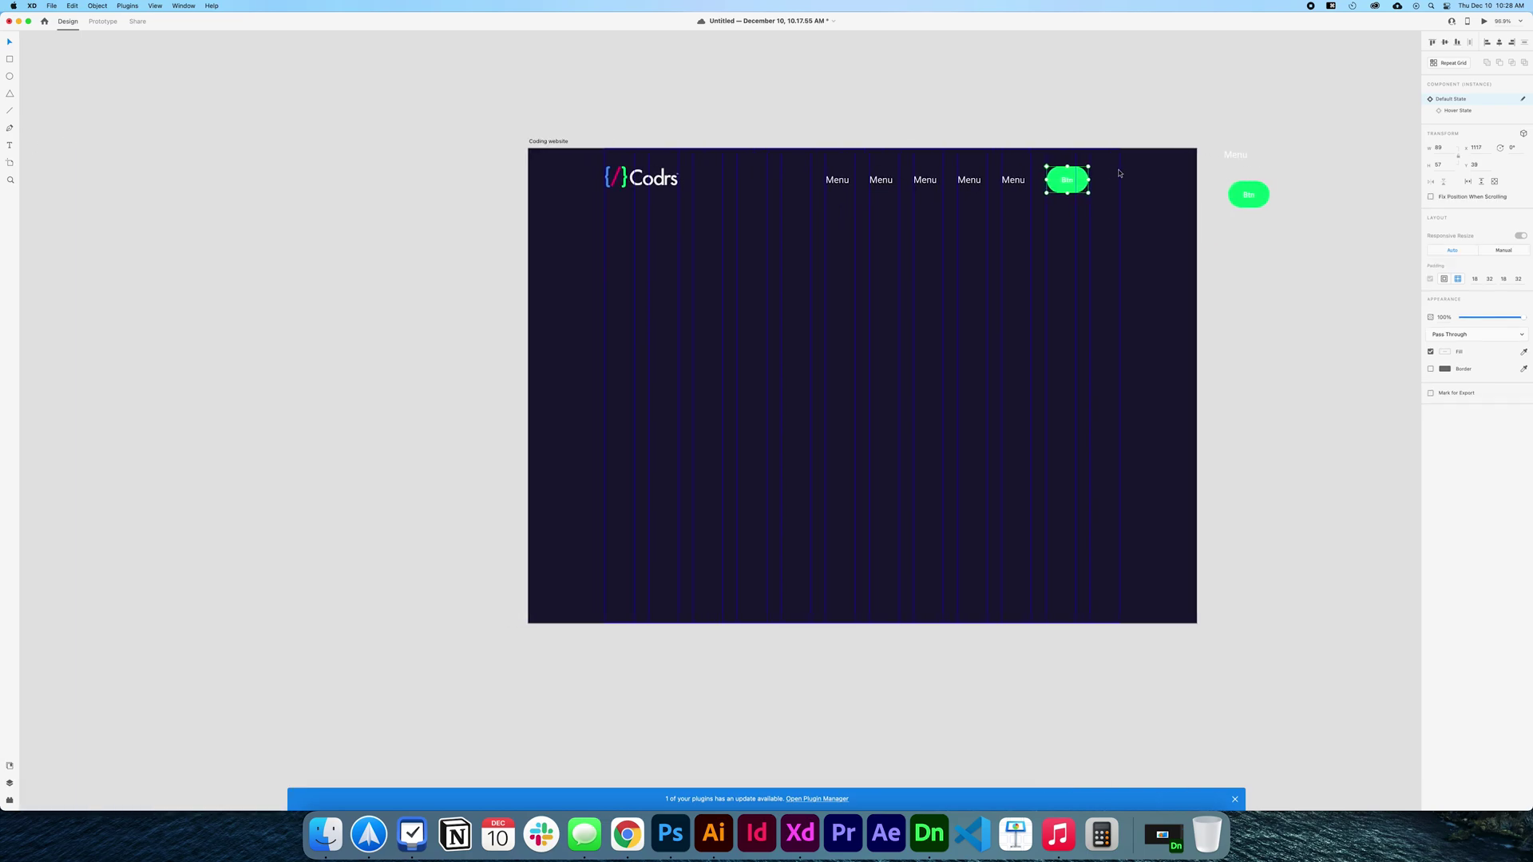
left_click(967, 122)
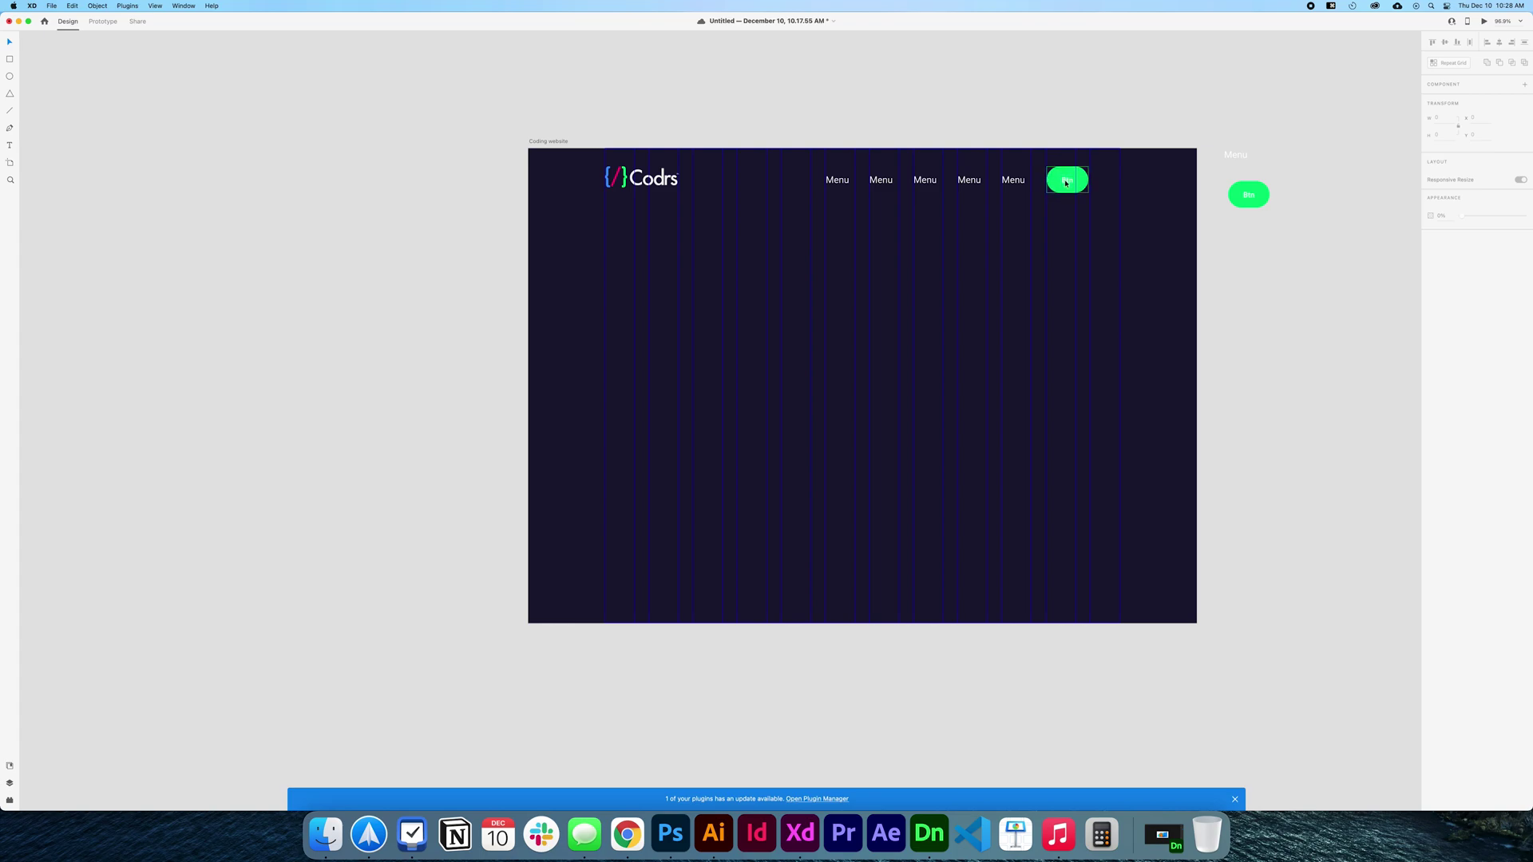
scroll(857, 172, "up", 5, "ctrl")
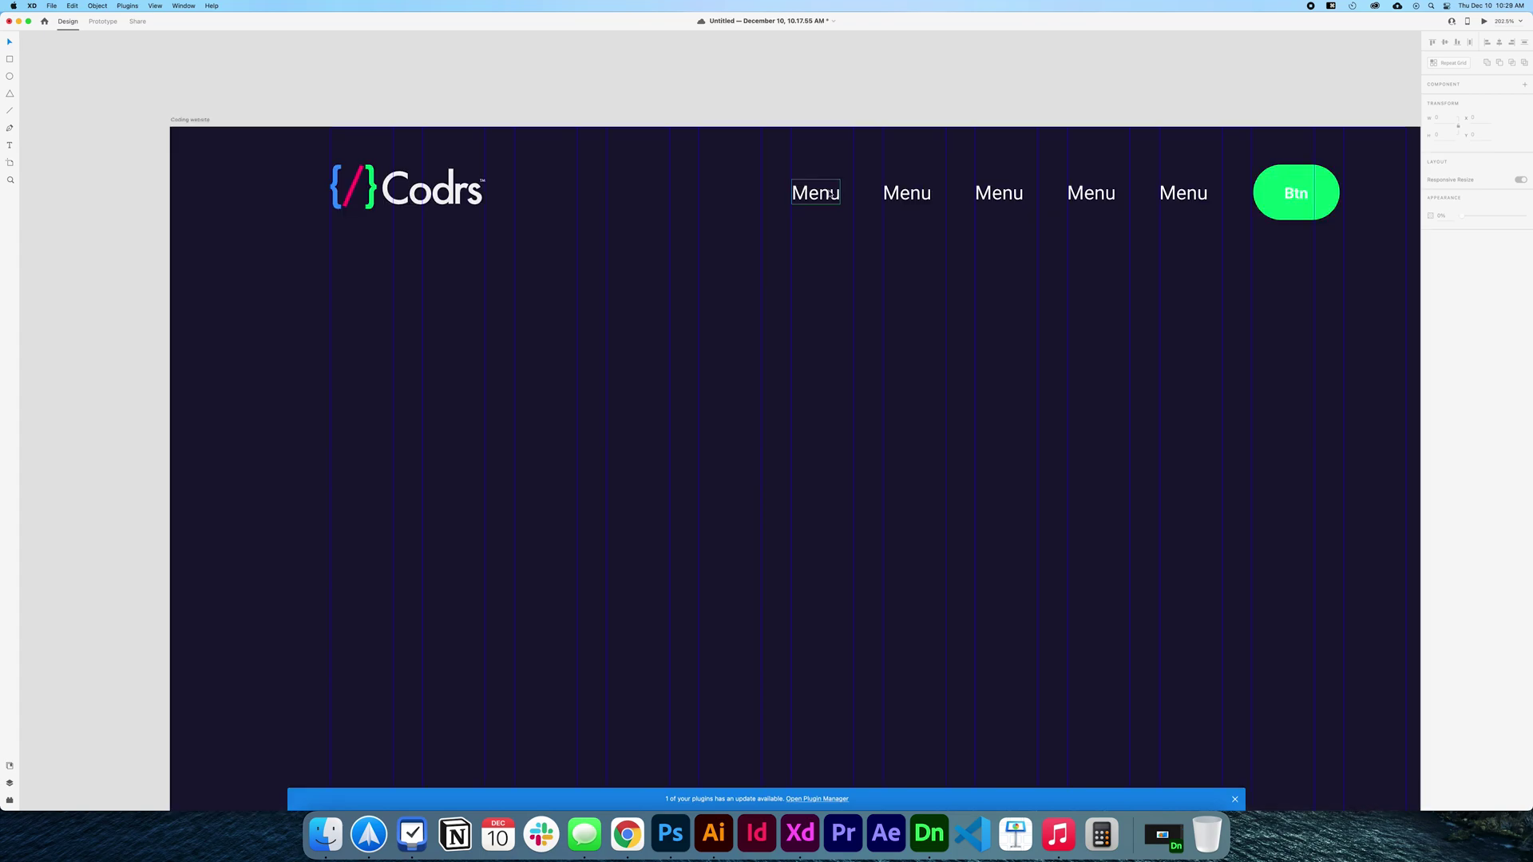
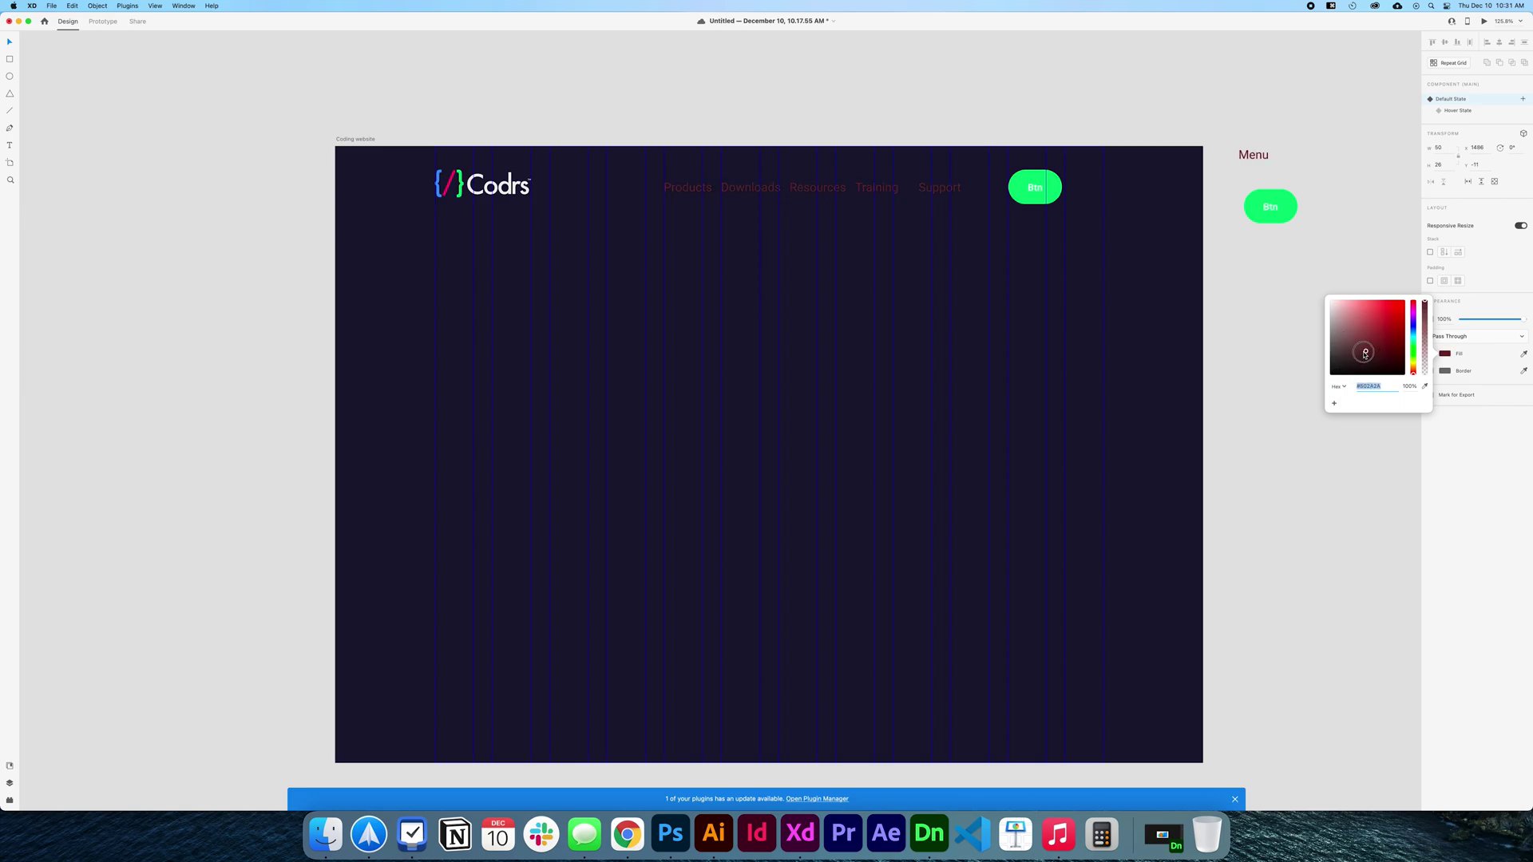
Change the label of the header's green button instance to "Sign In"
left_click(1374, 343)
key("super+z")
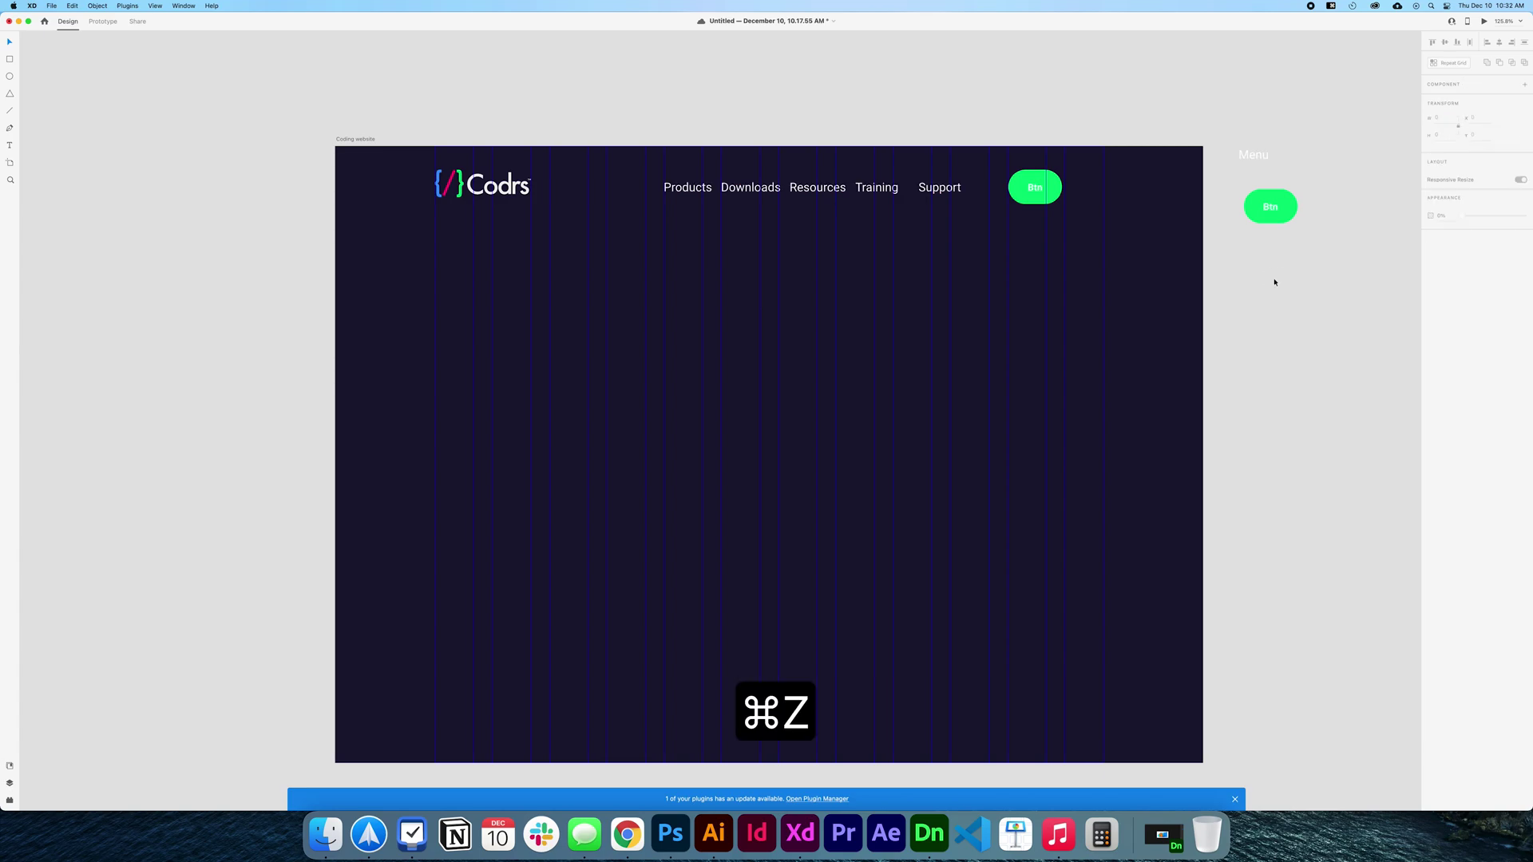
double_click(1035, 191)
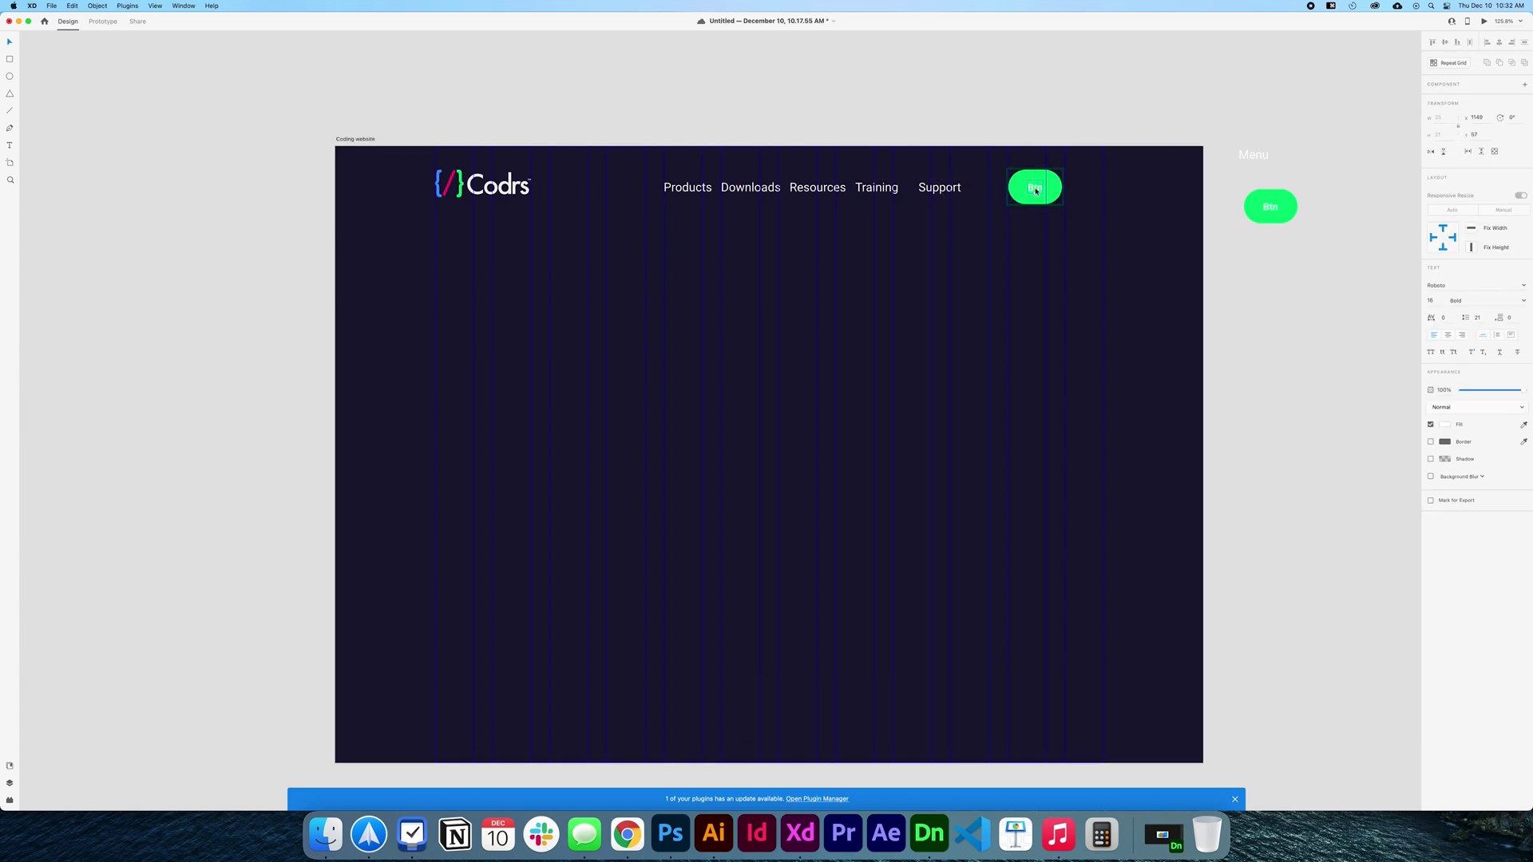
double_click(1034, 188)
type("Sign In")
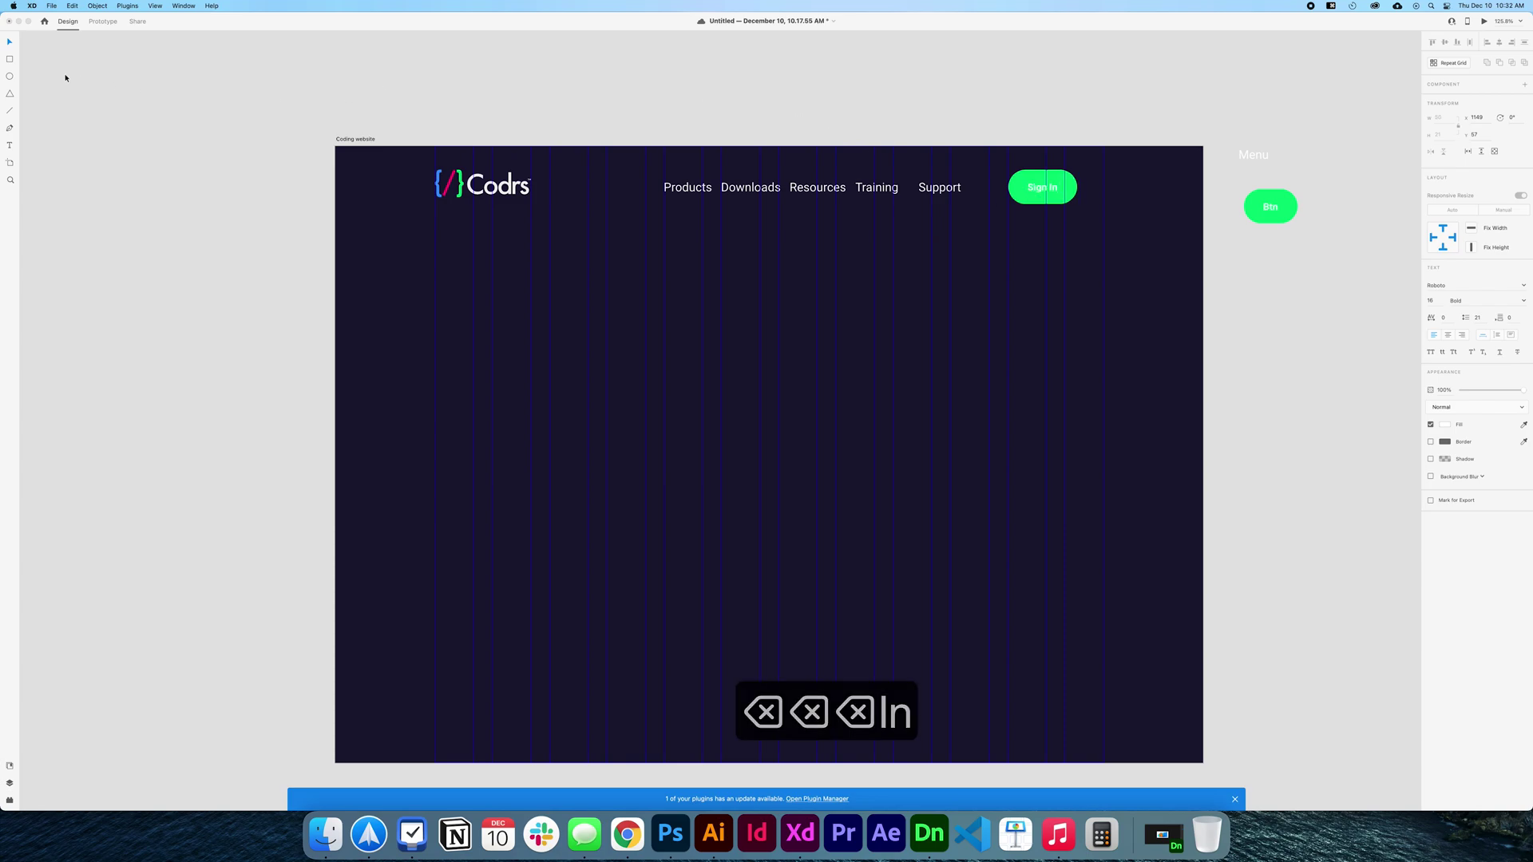
left_click(9, 42)
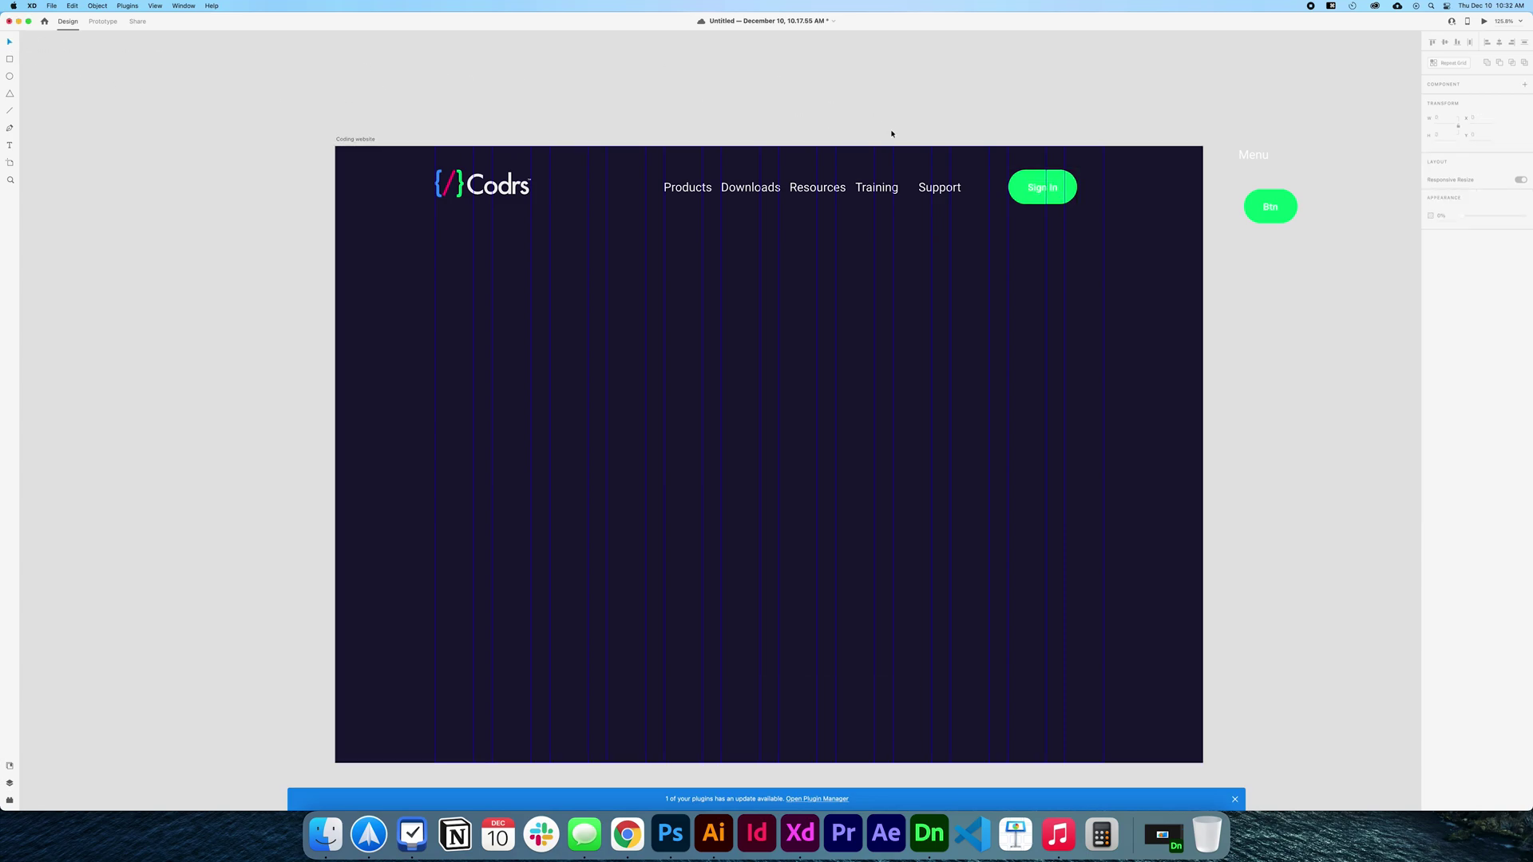
Group the five menu items with the Sign In button and stack them horizontally with a spacing of 20
left_click_drag(673, 128, 1109, 209)
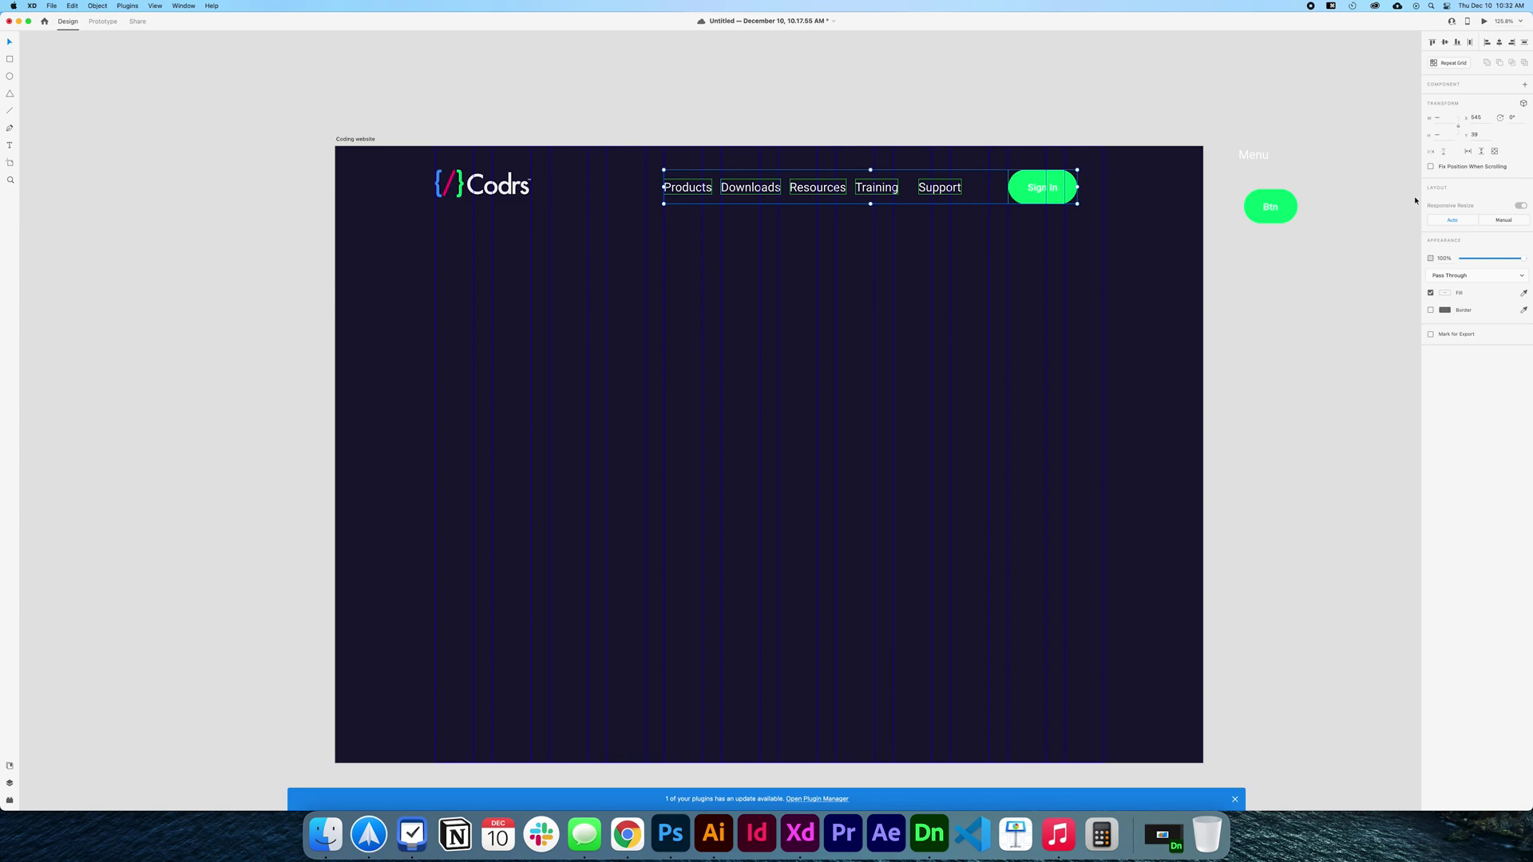
key("super+g")
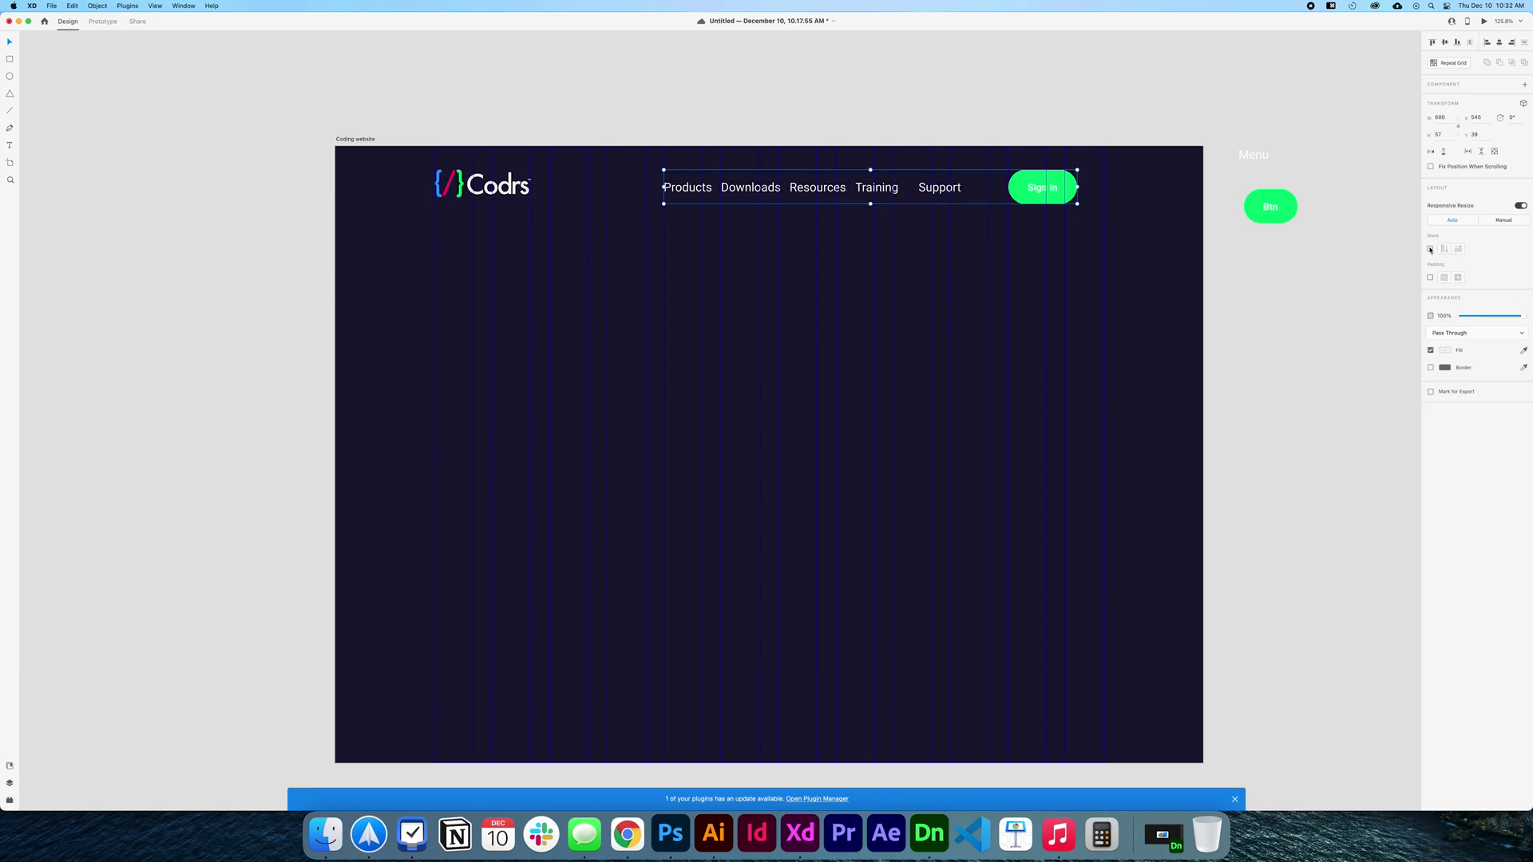
left_click(1429, 249)
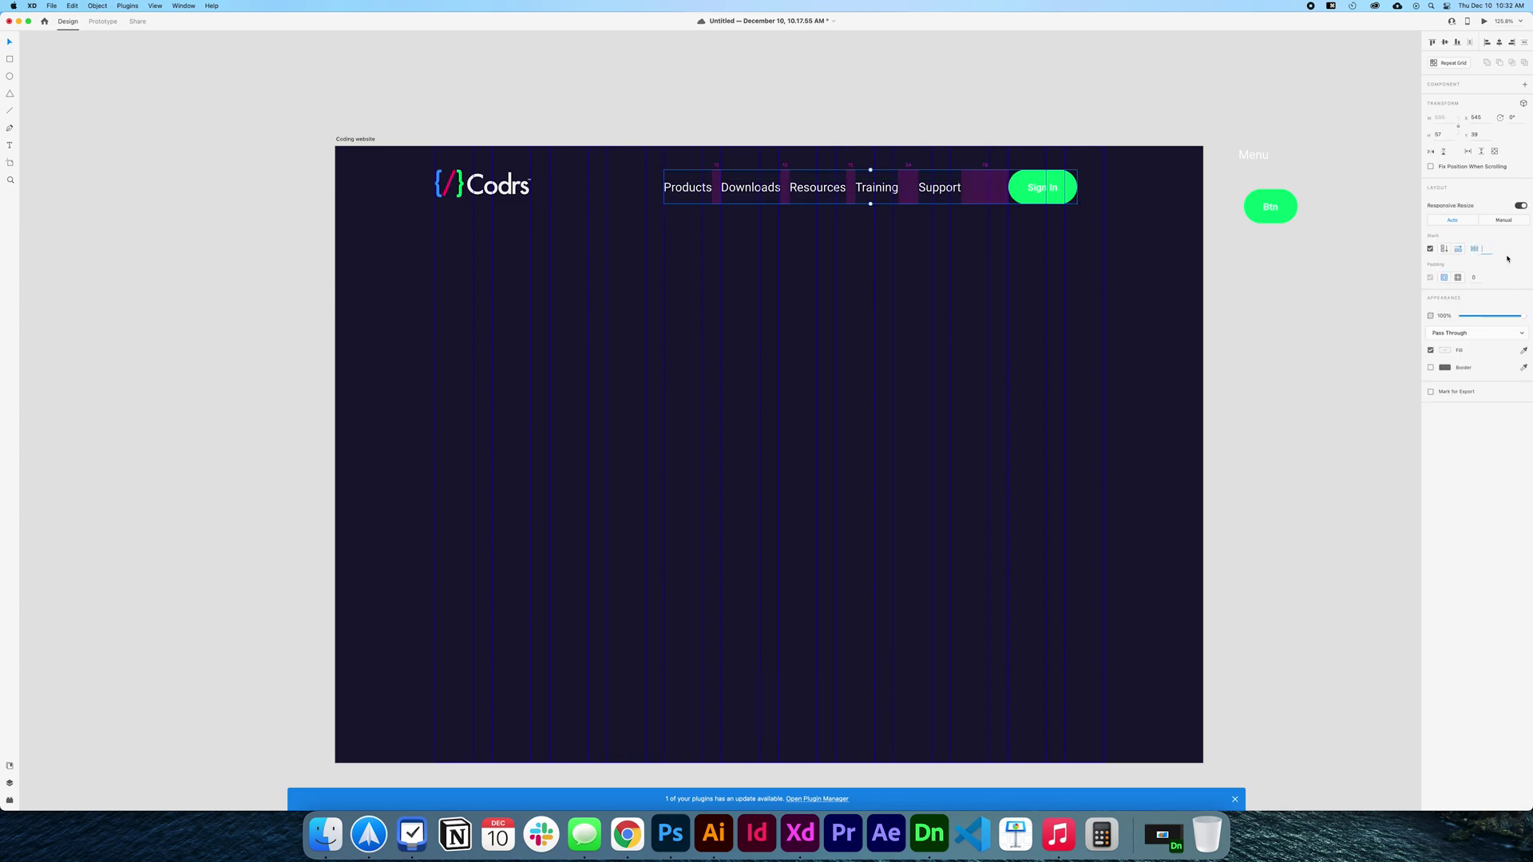
type("20")
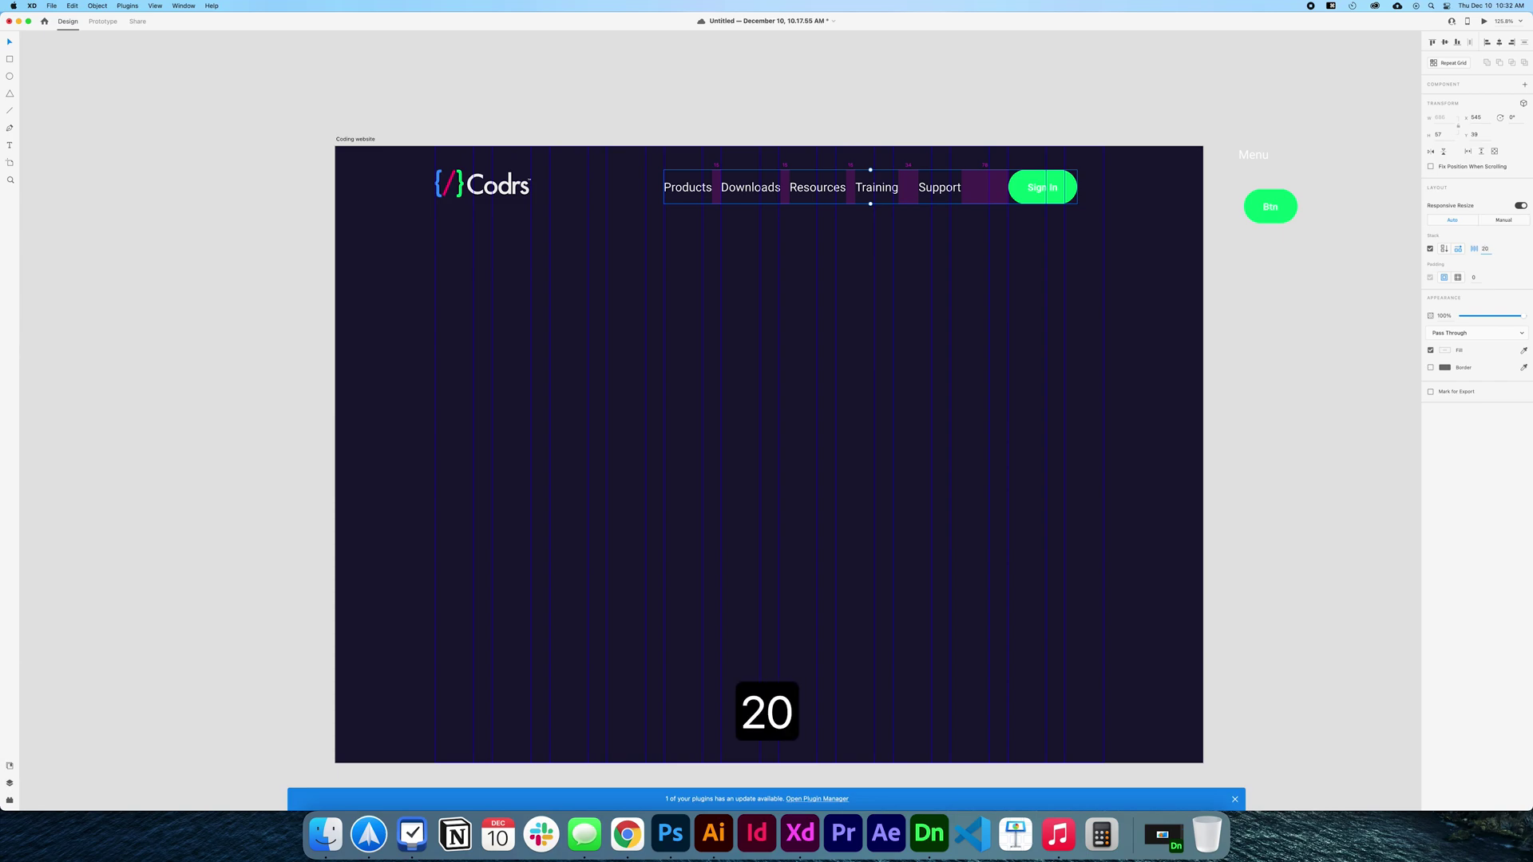
key("Return")
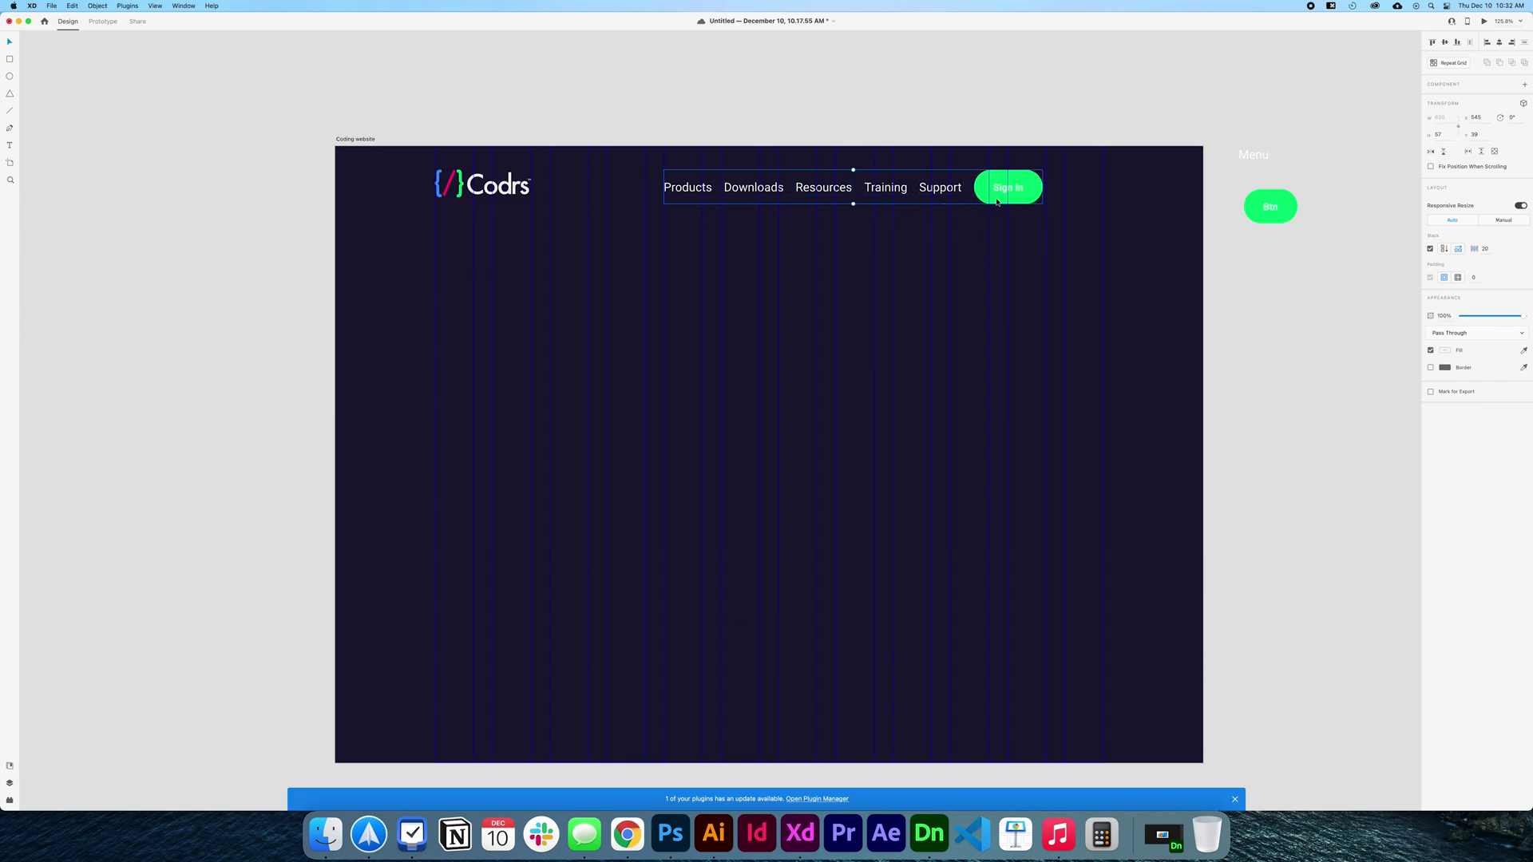
Move the menu group so the Sign In button ends at the last column of the layout grid
left_click_drag(996, 202, 1054, 222)
left_click(664, 122)
scroll(664, 122, "down", 2)
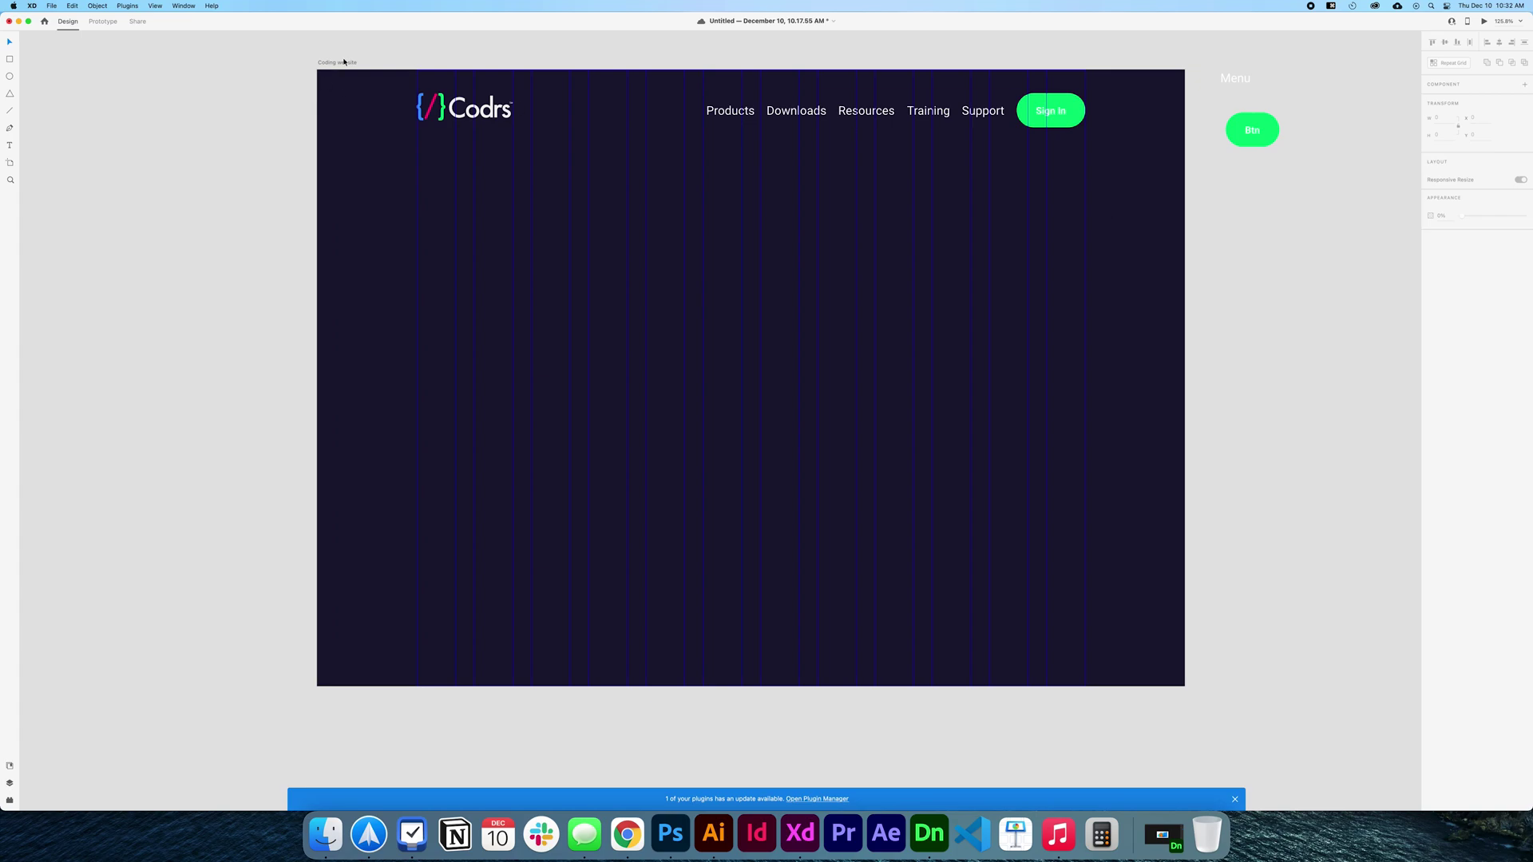
Shift the logo and menu group slightly lower together, and preview the page to test the menu's hover states
left_click_drag(344, 62, 614, 111)
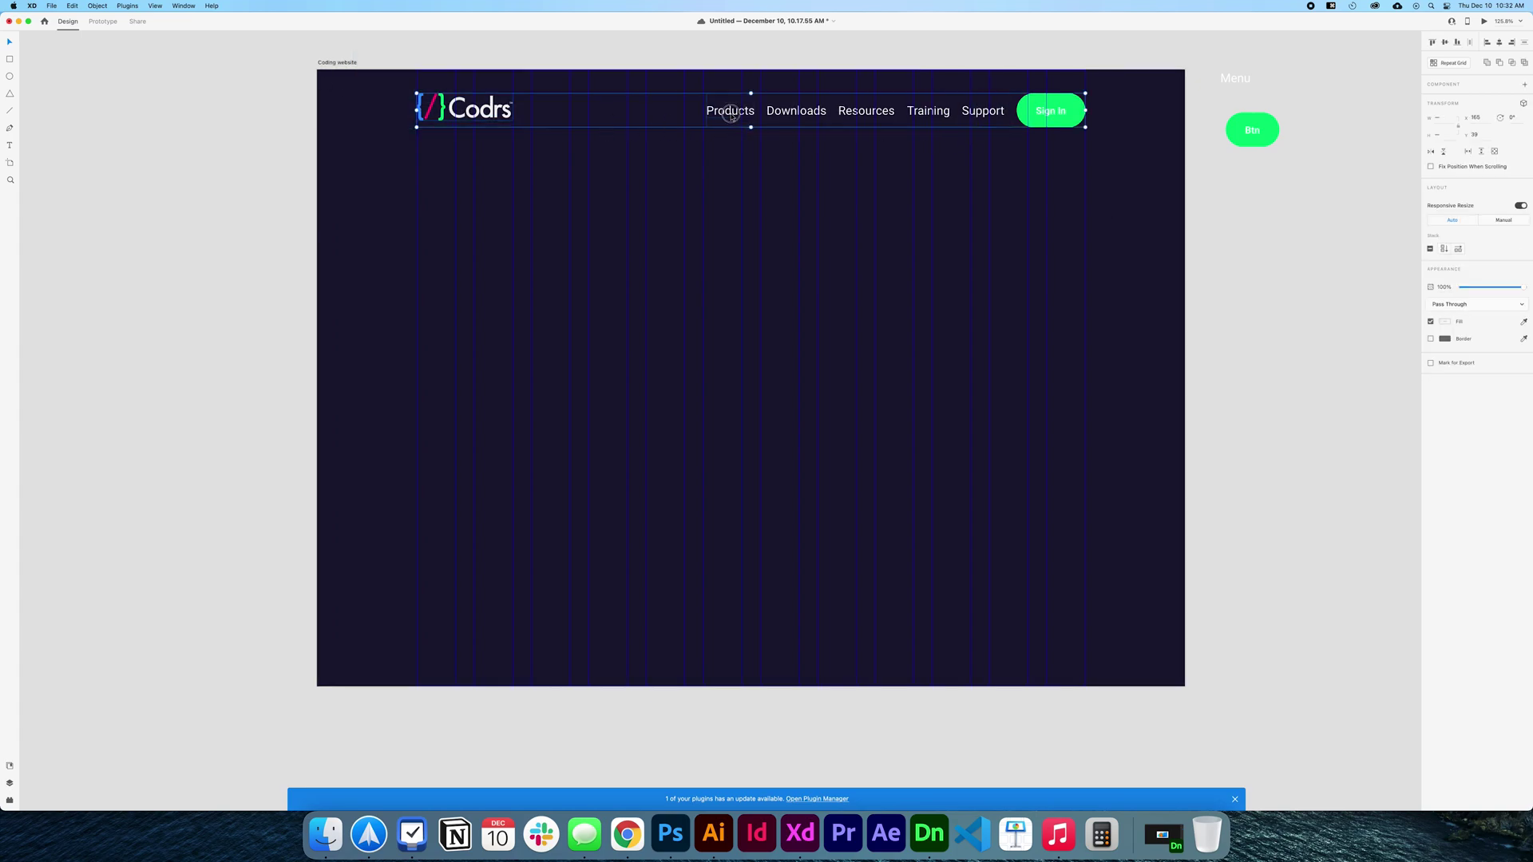
left_click_drag(729, 110, 729, 124)
left_click(516, 52)
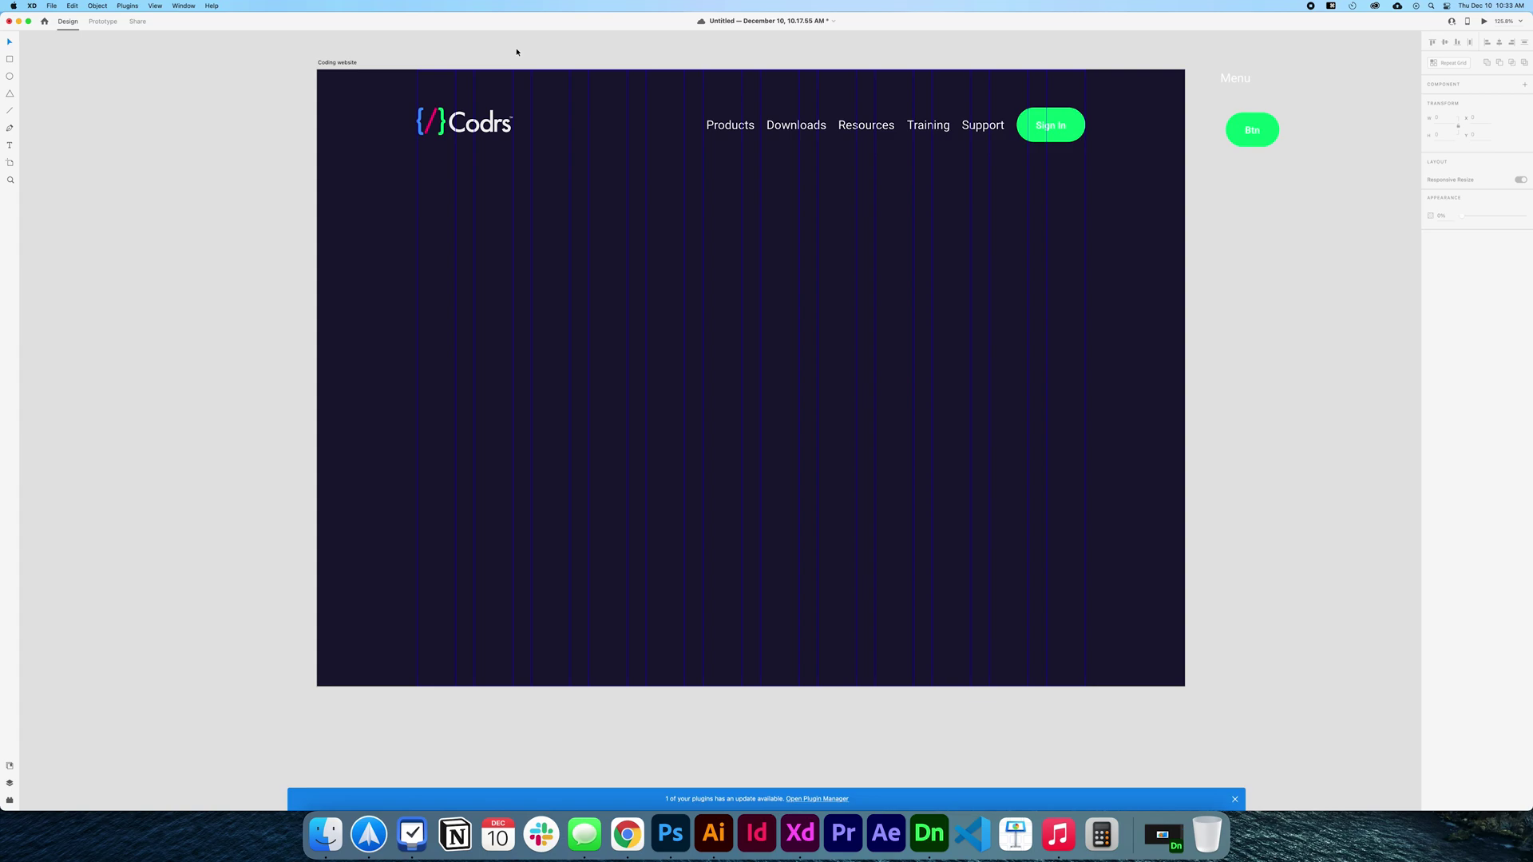
key("super+Return")
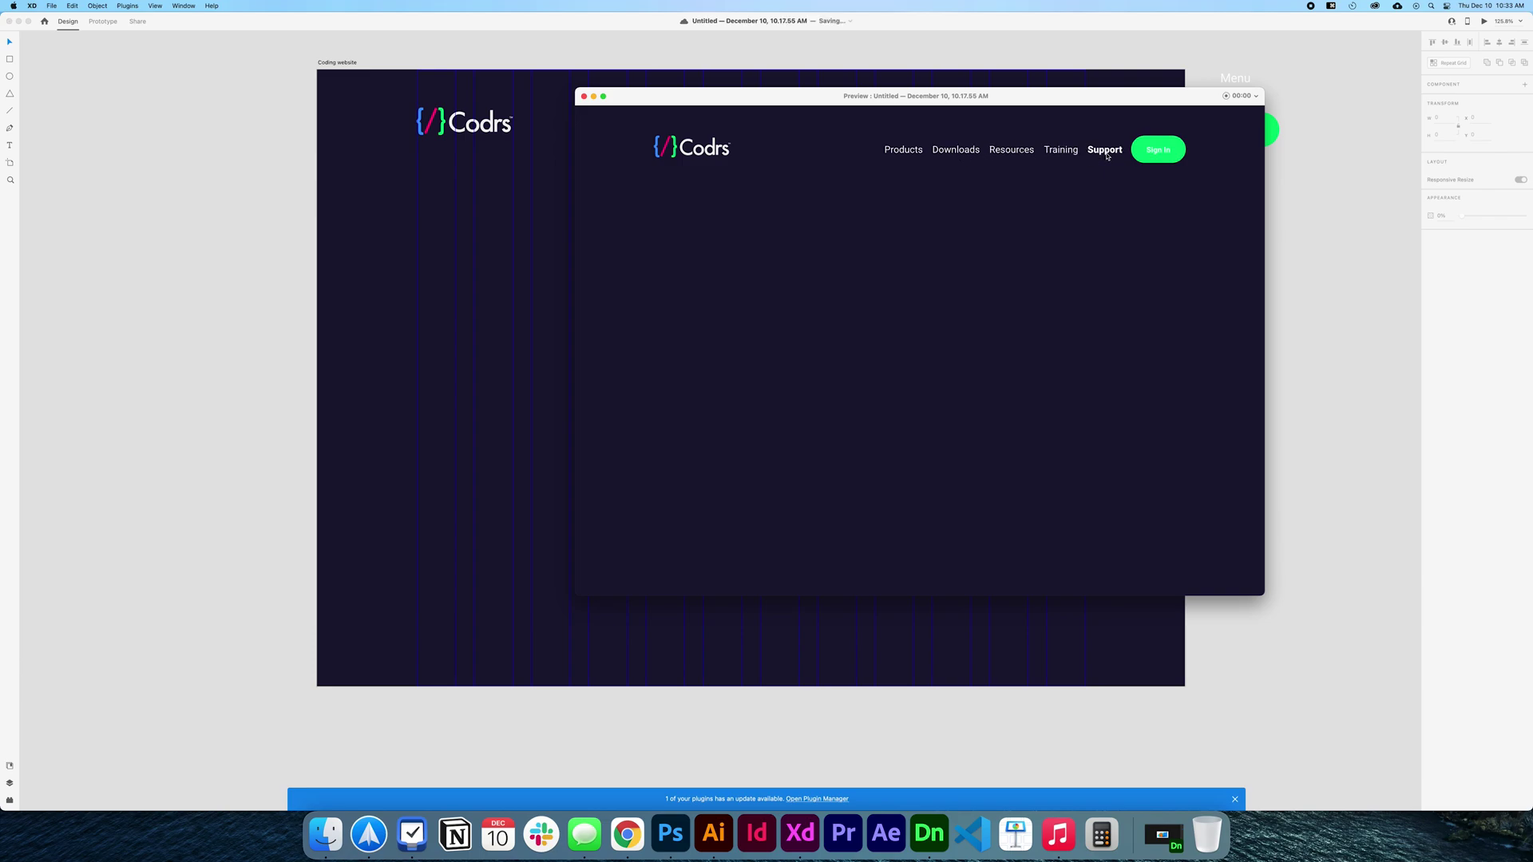
key("super+w")
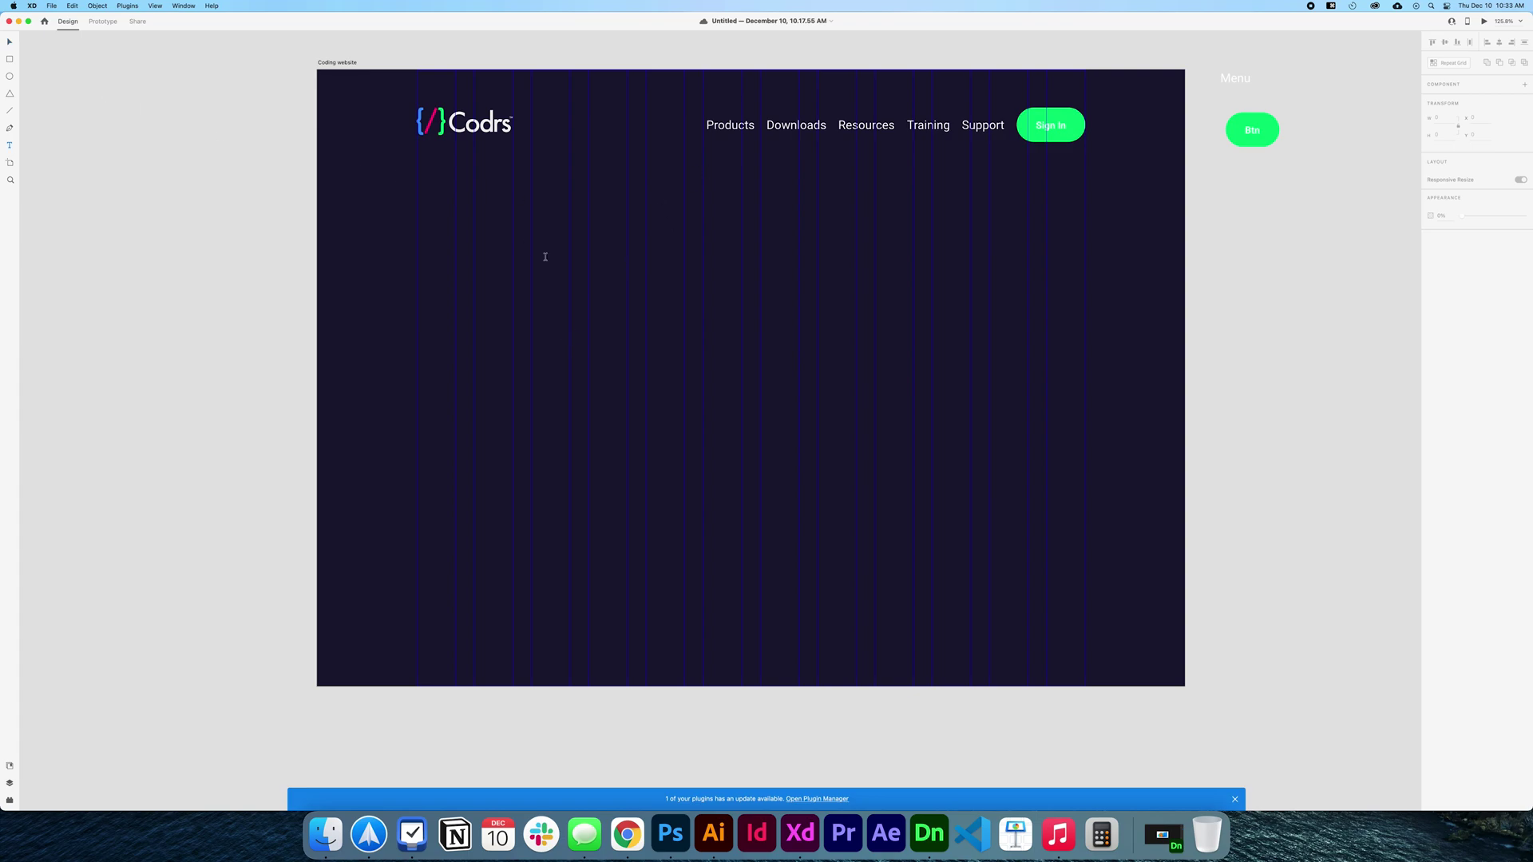
Add a two-line heading below the logo reading "We love design &" and "Build websites"
left_click(440, 274)
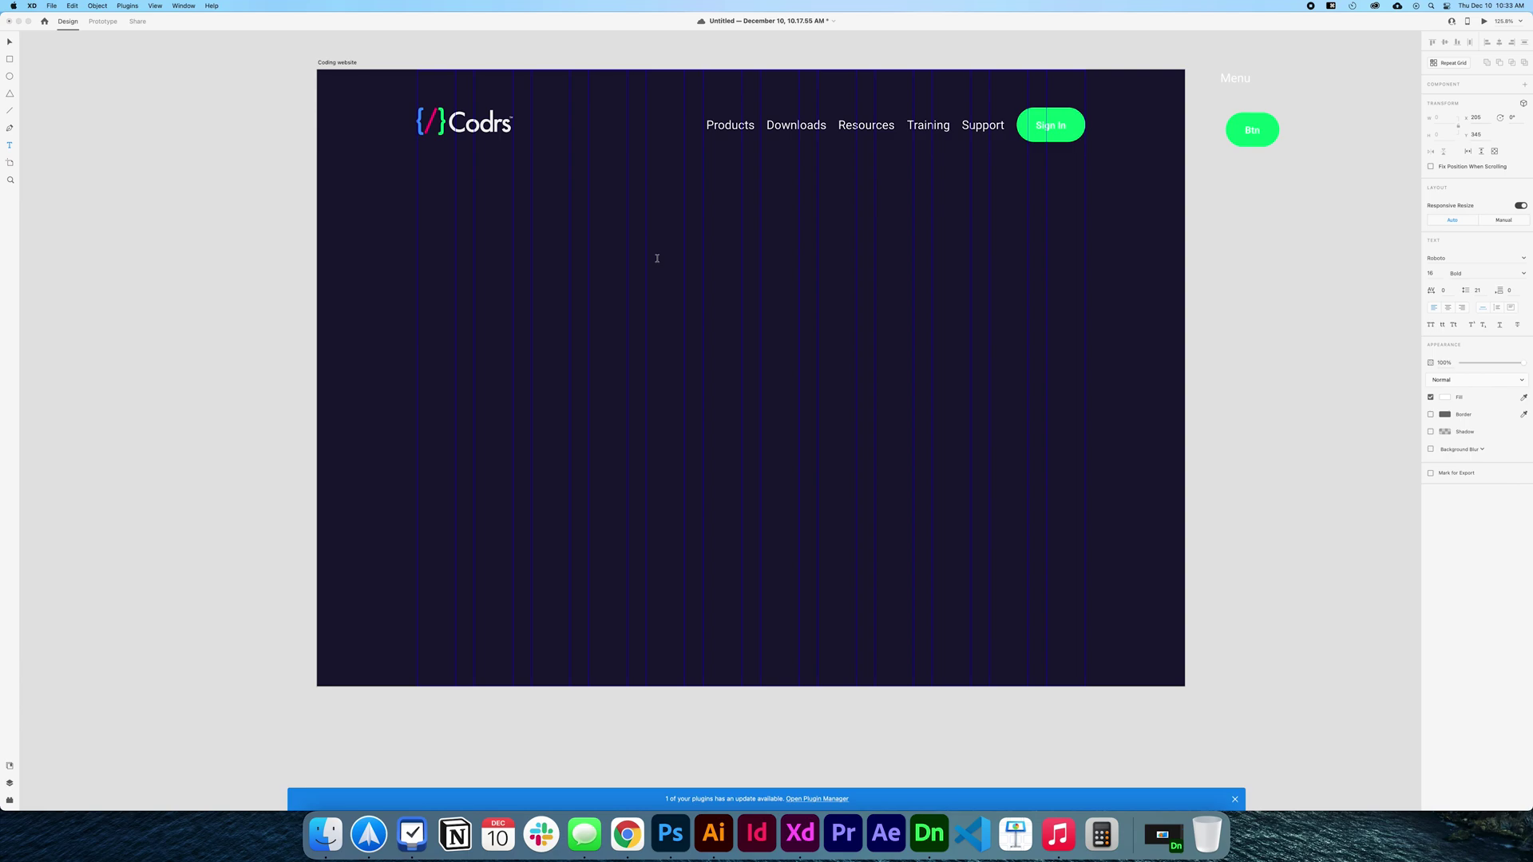
type("We ")
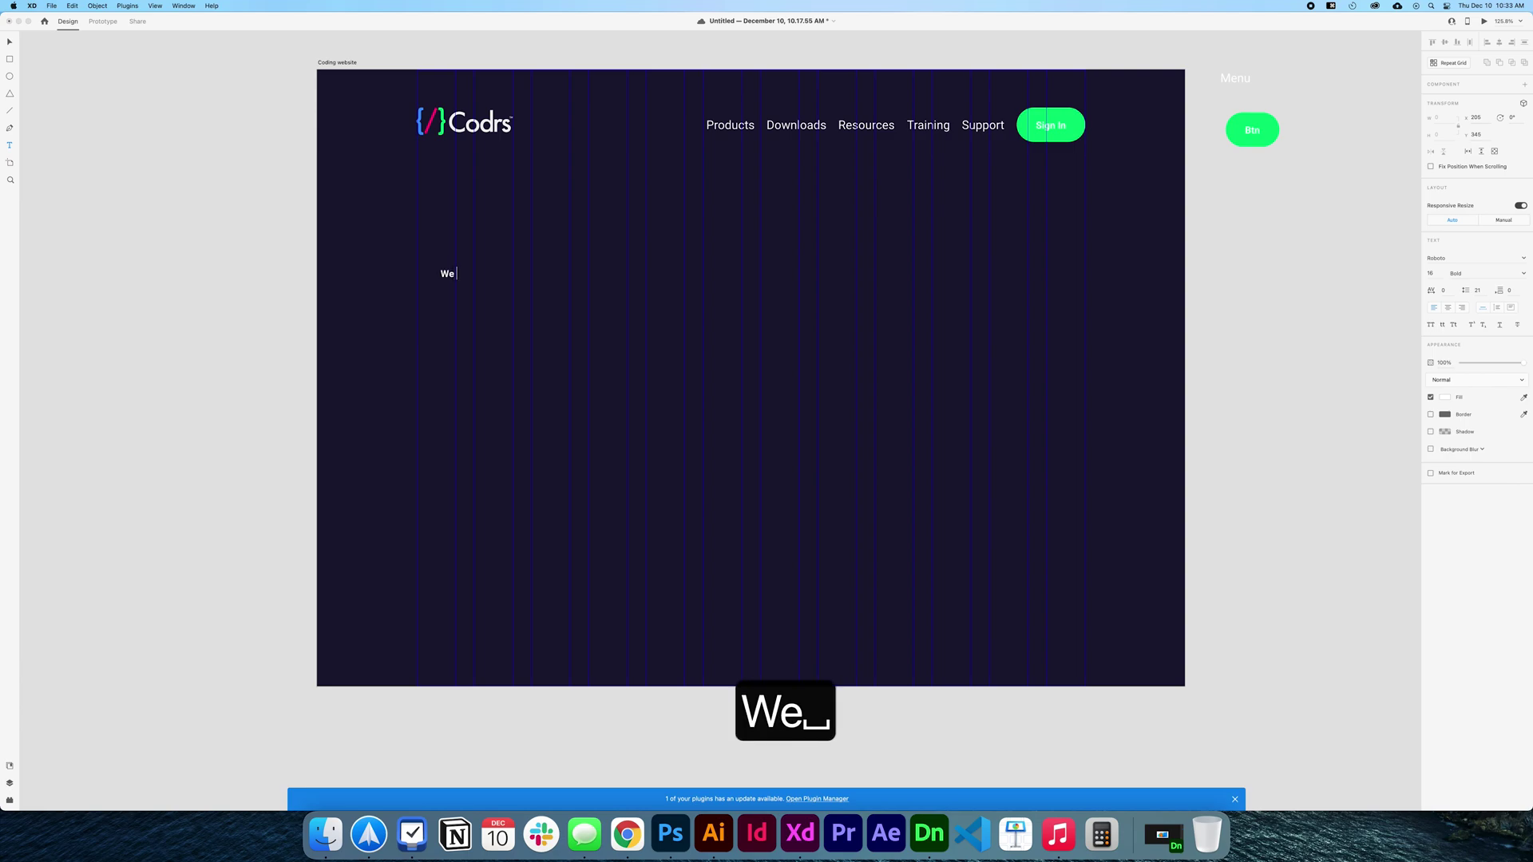
type("love design ")
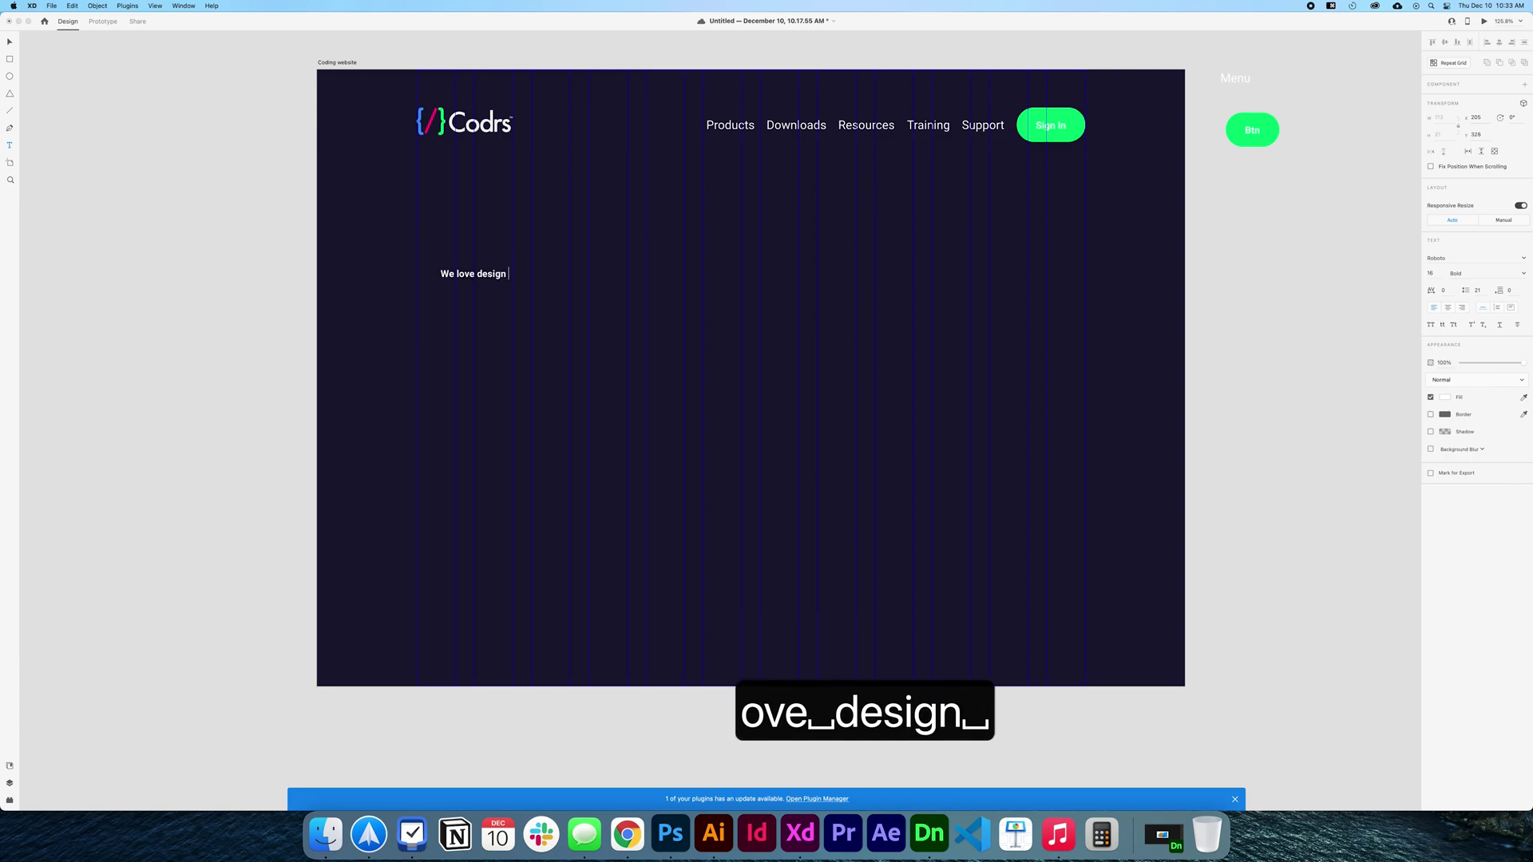
type("&")
key("Return")
type("Build websites")
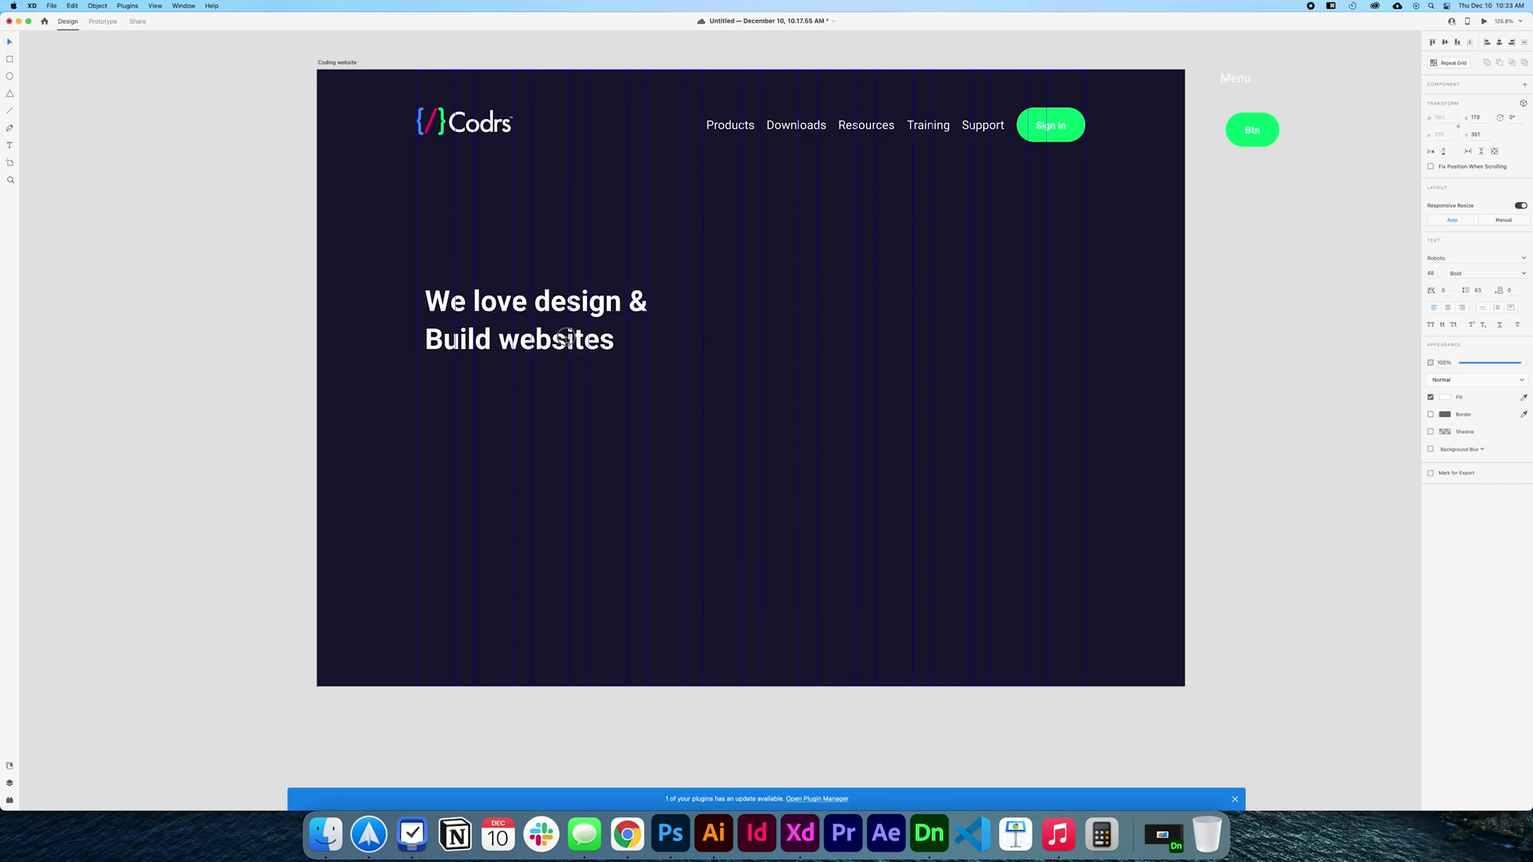
Enlarge the heading into large hero text aligned with the logo's edge and set its line spacing to 85
left_click_drag(565, 339, 561, 339)
double_click(536, 350)
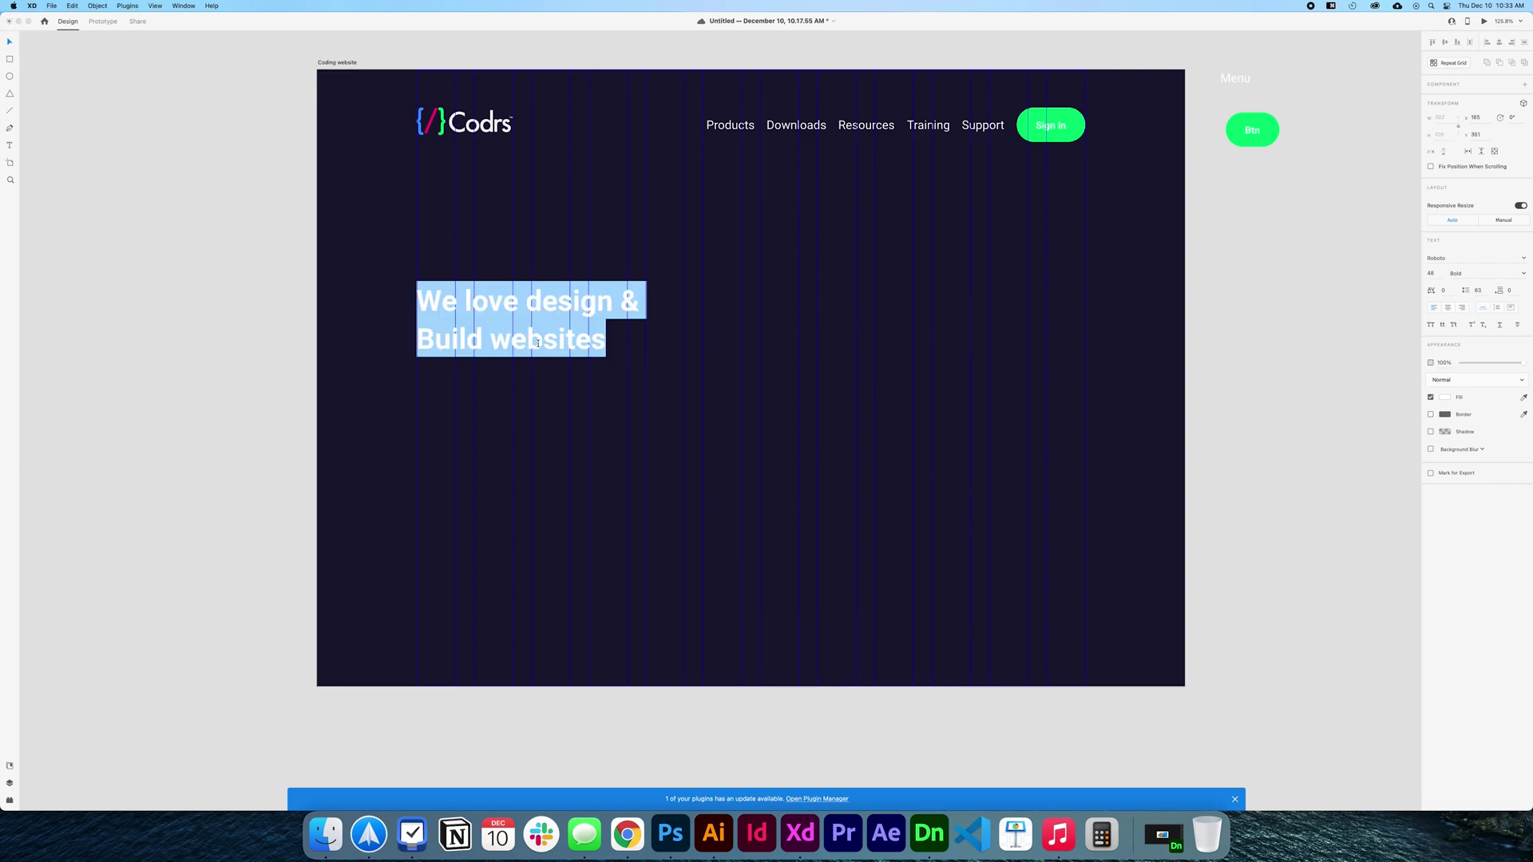
key("super+shift+greater")
key("Escape")
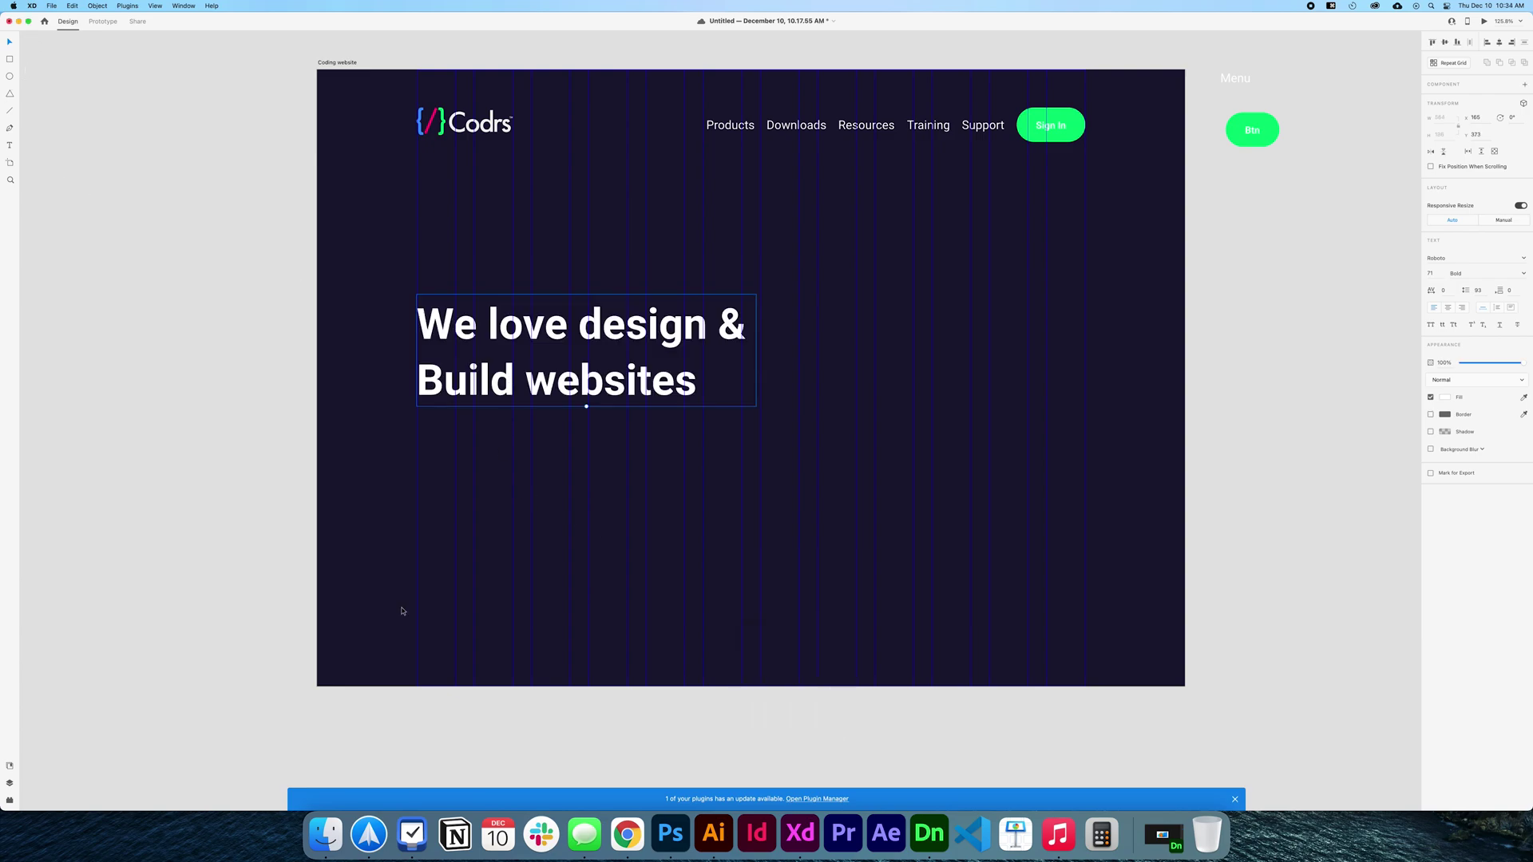
left_click(1477, 290)
type("8")
type("5")
Duplicate the heading directly below and change the copy's text to "We love to visualize &" and "Make it come to life in a website"
left_click_drag(524, 355, 524, 469, "alt")
double_click(524, 469)
key("super+a")
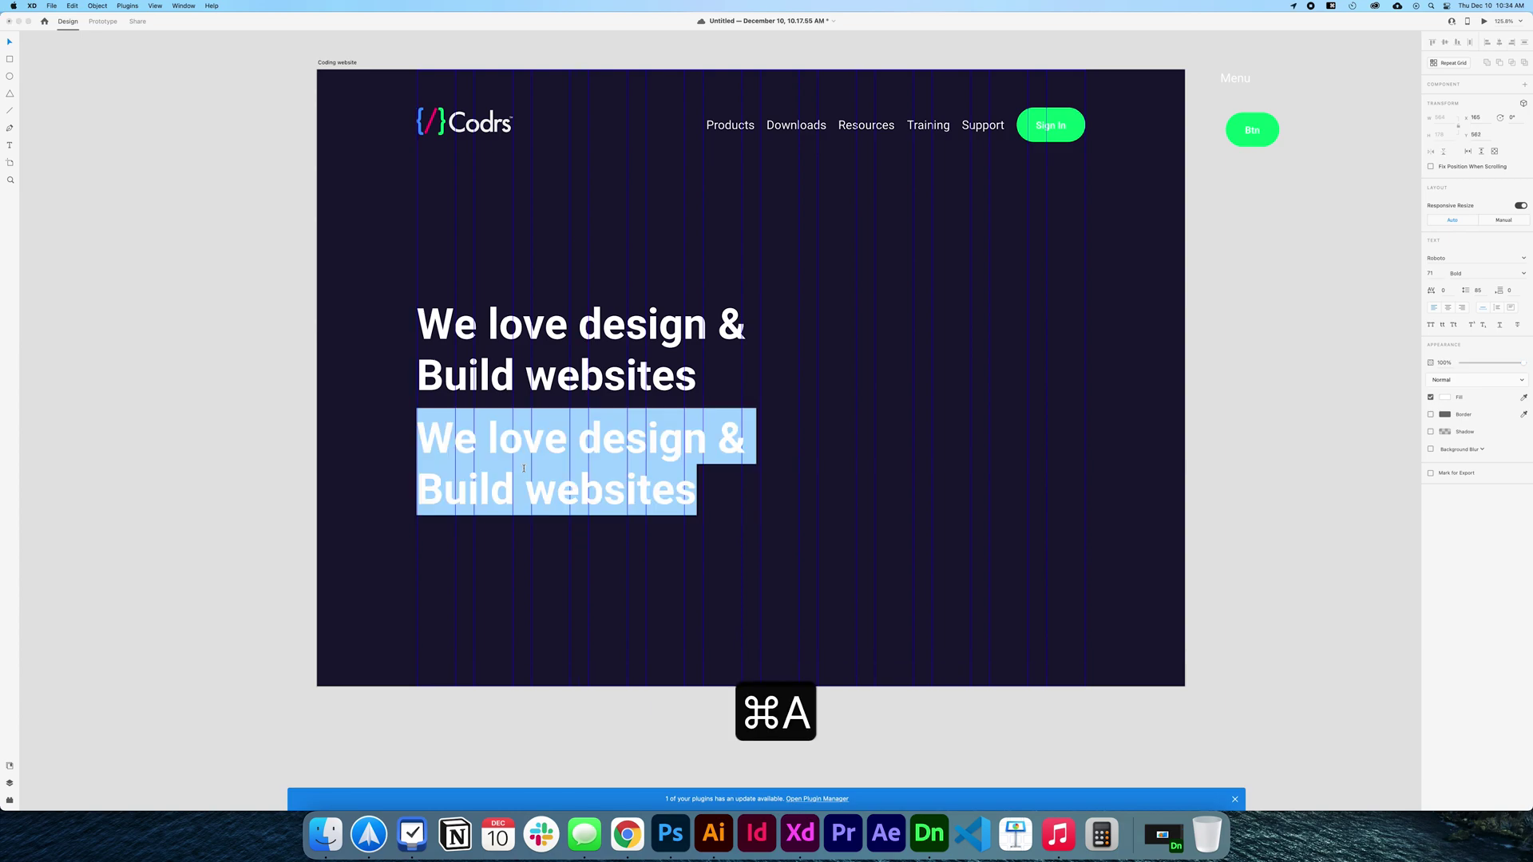
type("We love to ")
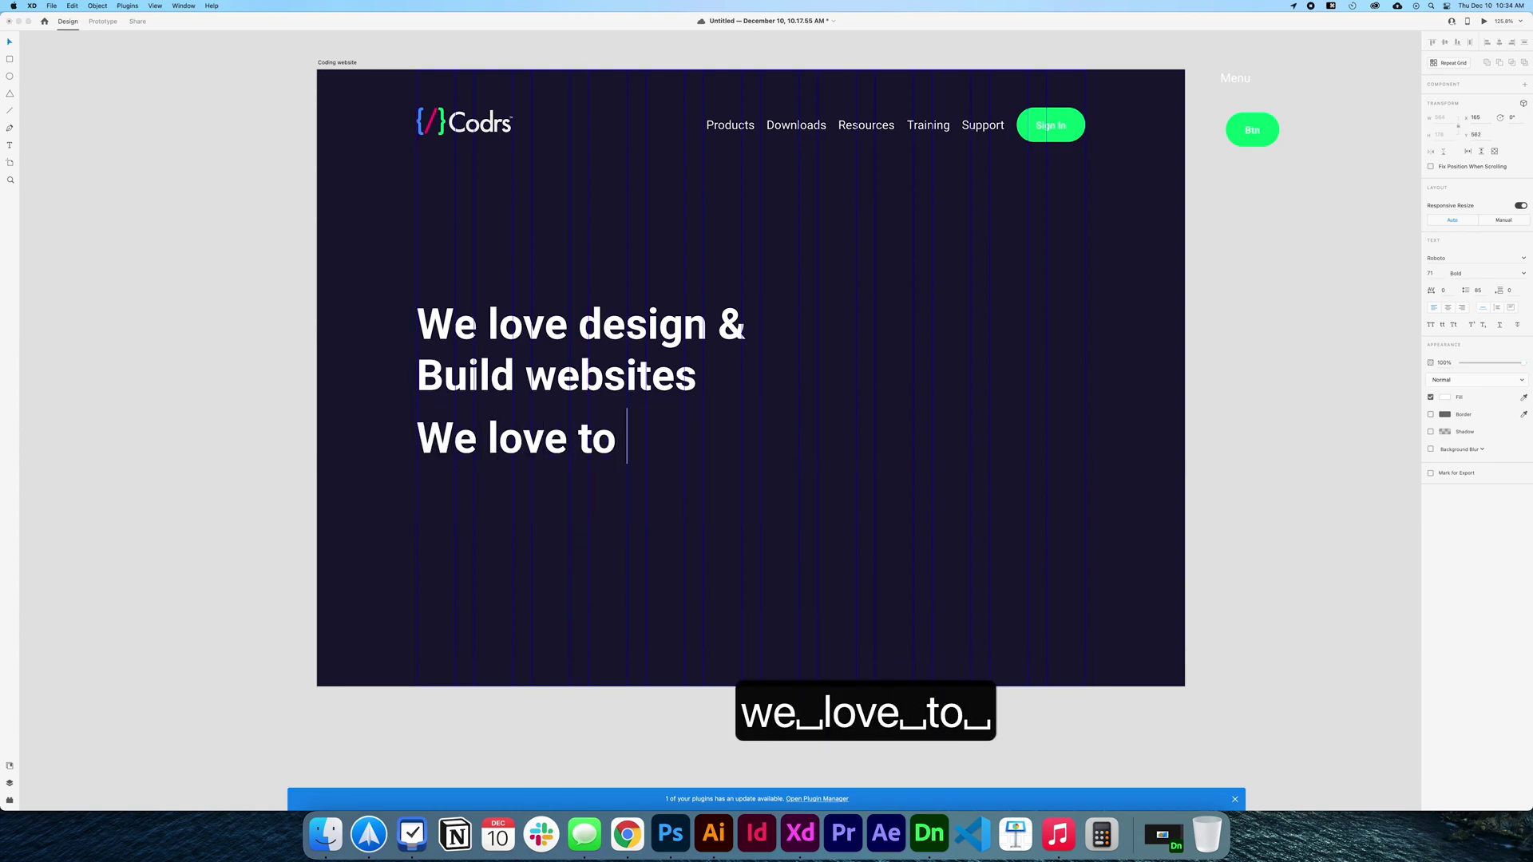
type("visualize &")
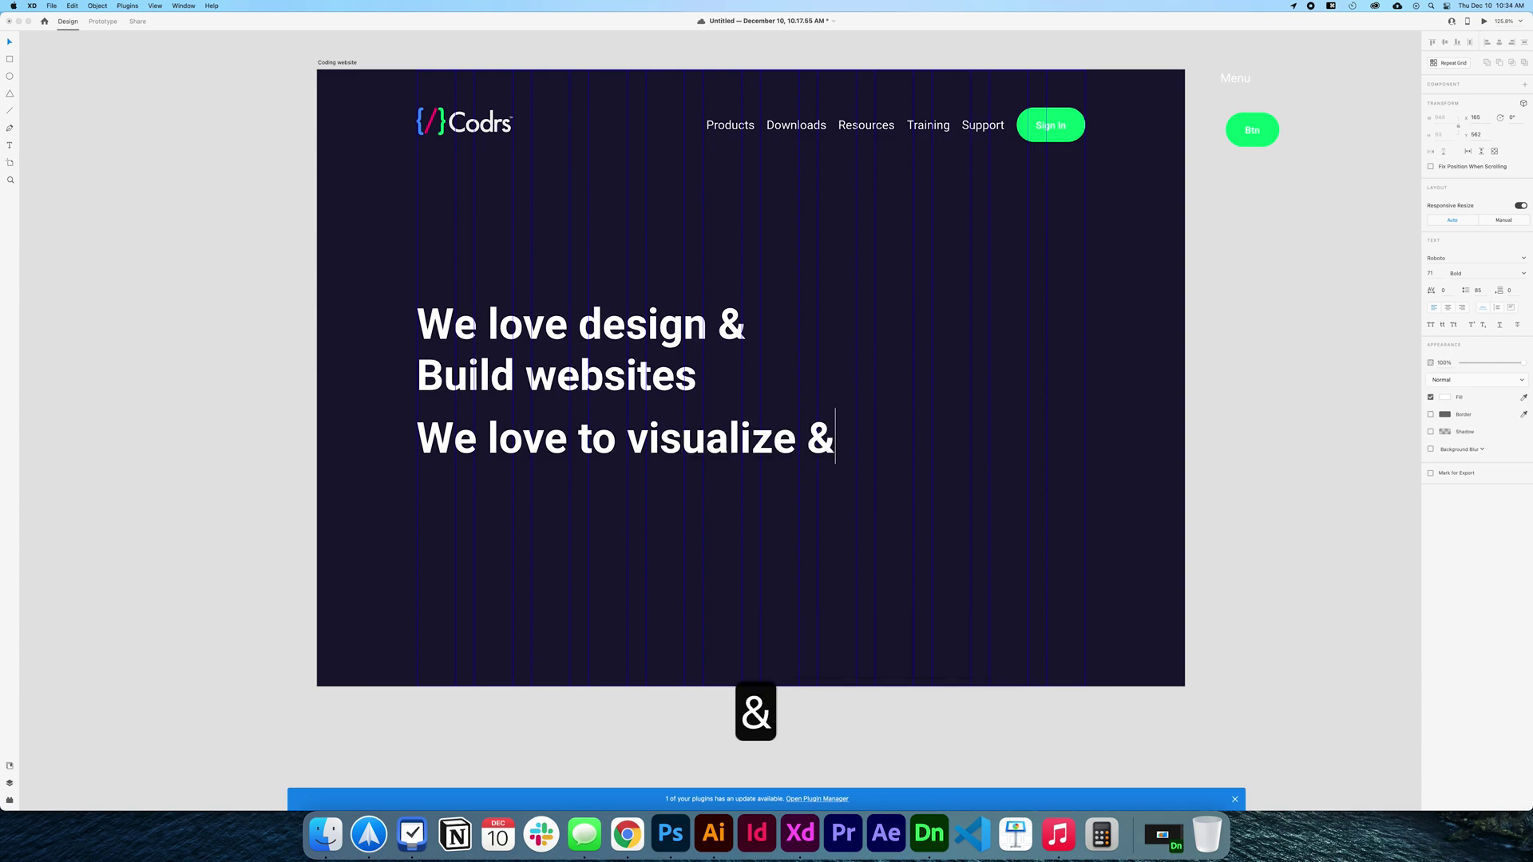
key("Return")
type("Make come to l")
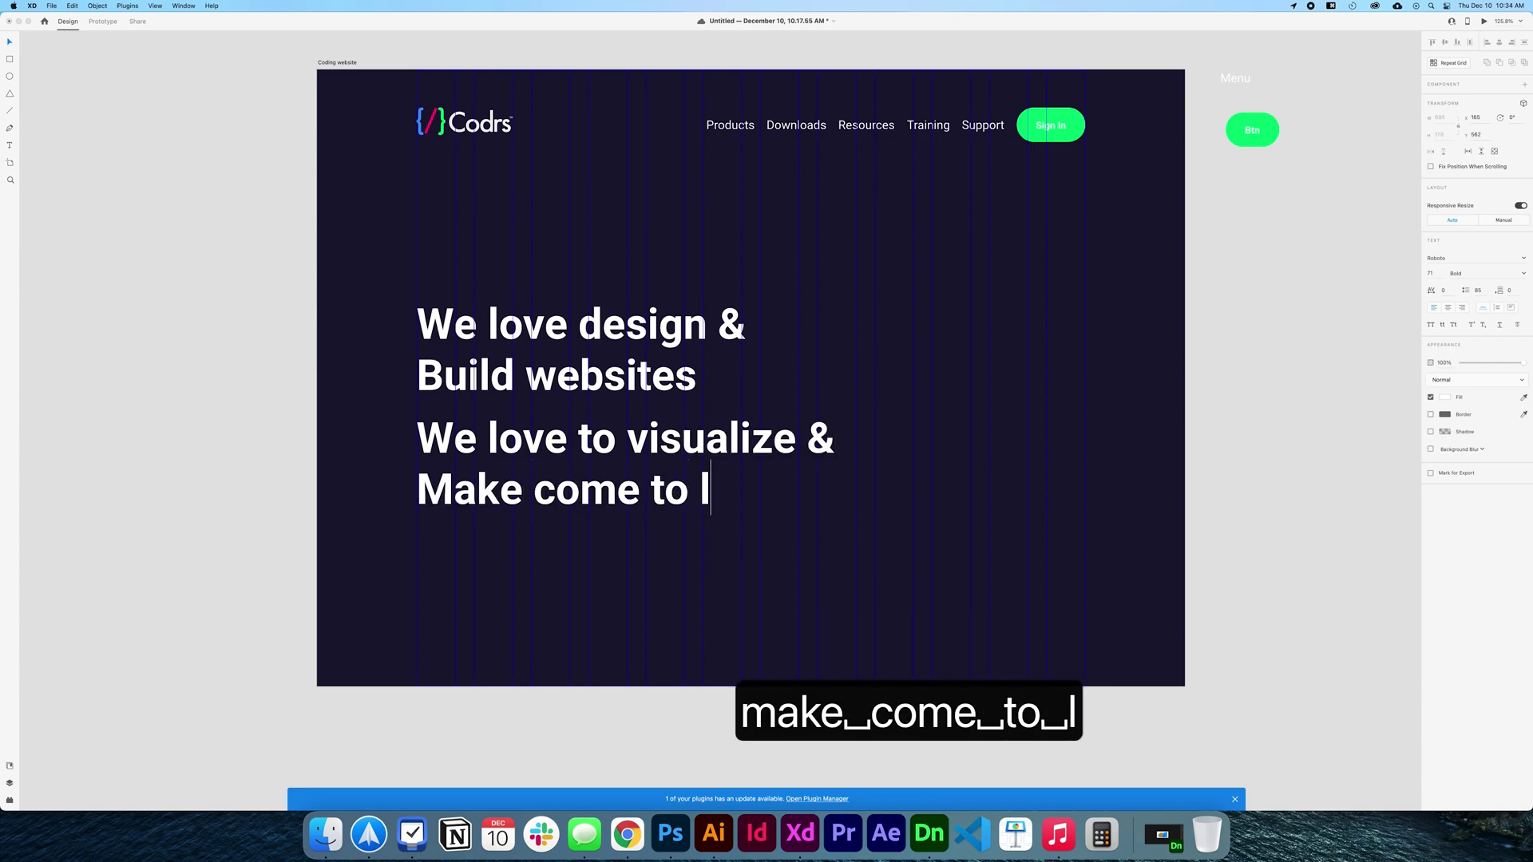
type("ife in a website")
key("super+a")
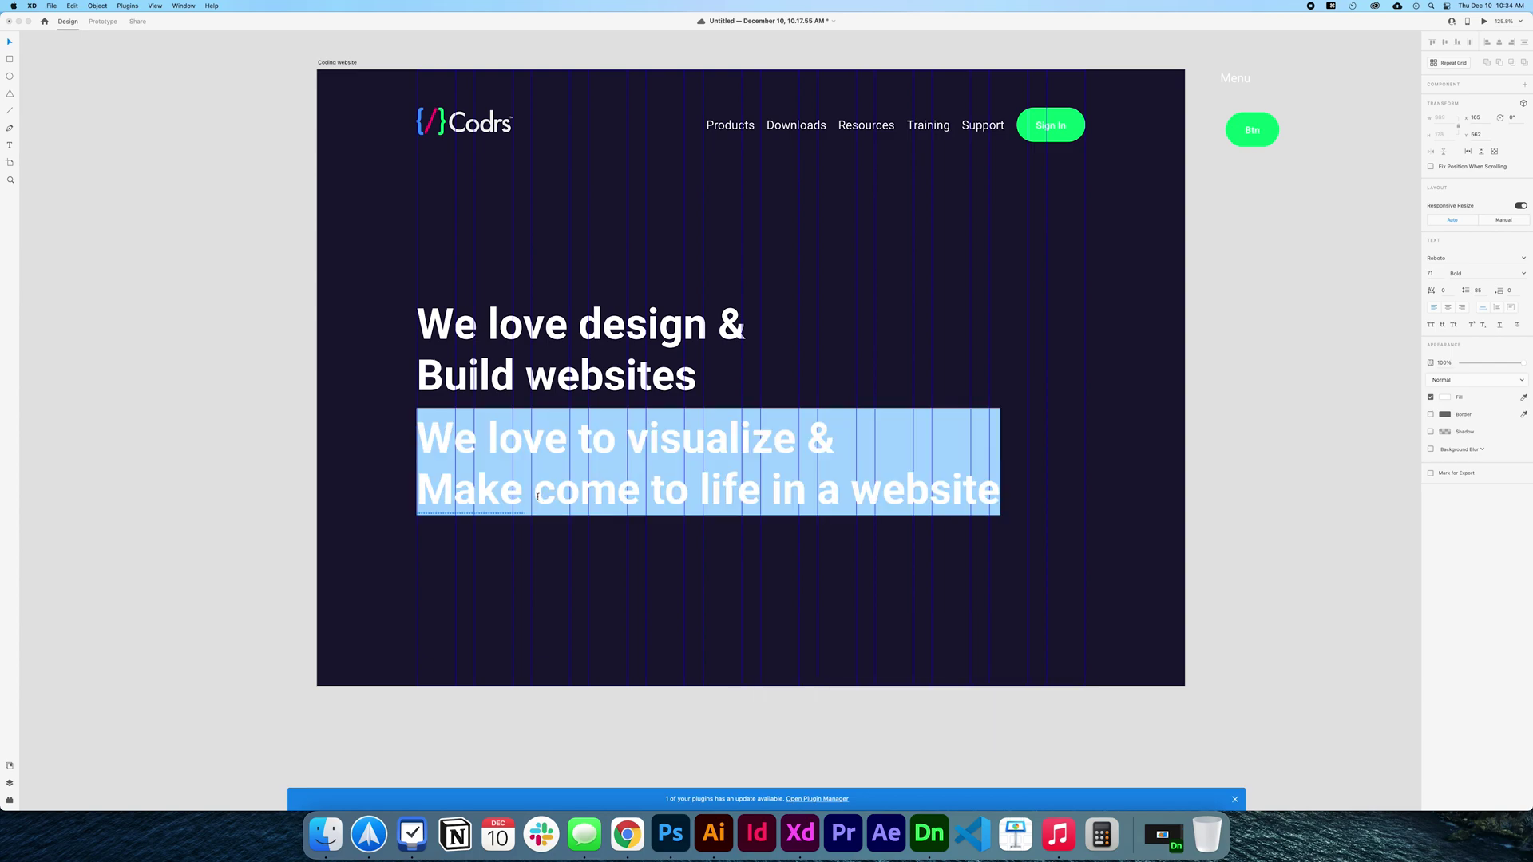
left_click(523, 492)
type("it")
Style the subheading in Light weight at size 30 and tighten its line spacing
key("super+a")
key("super+1")
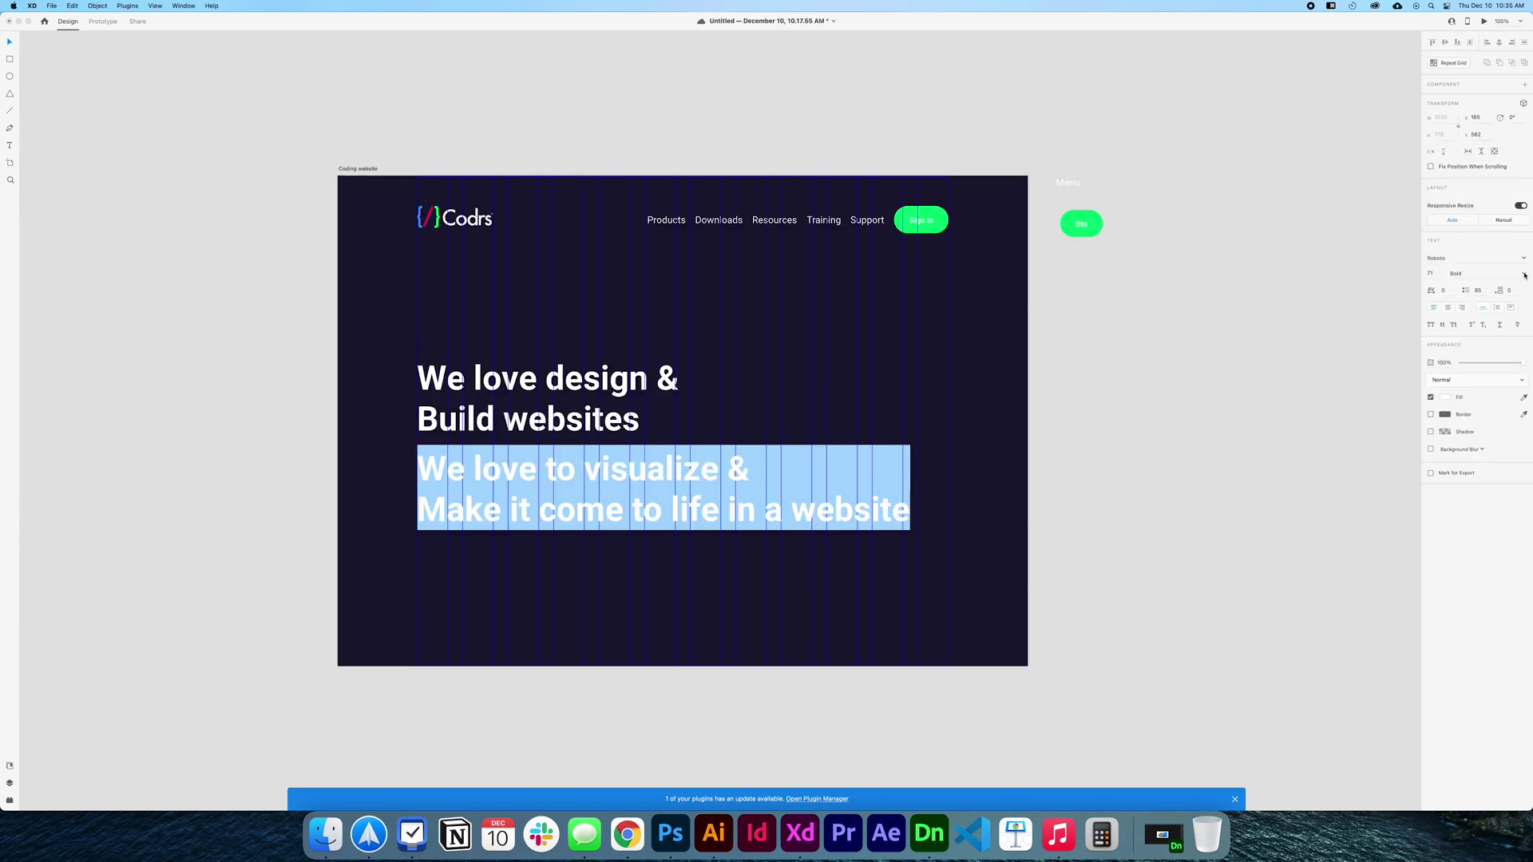
left_click(1524, 275)
left_click(1459, 321)
key("shift+Tab")
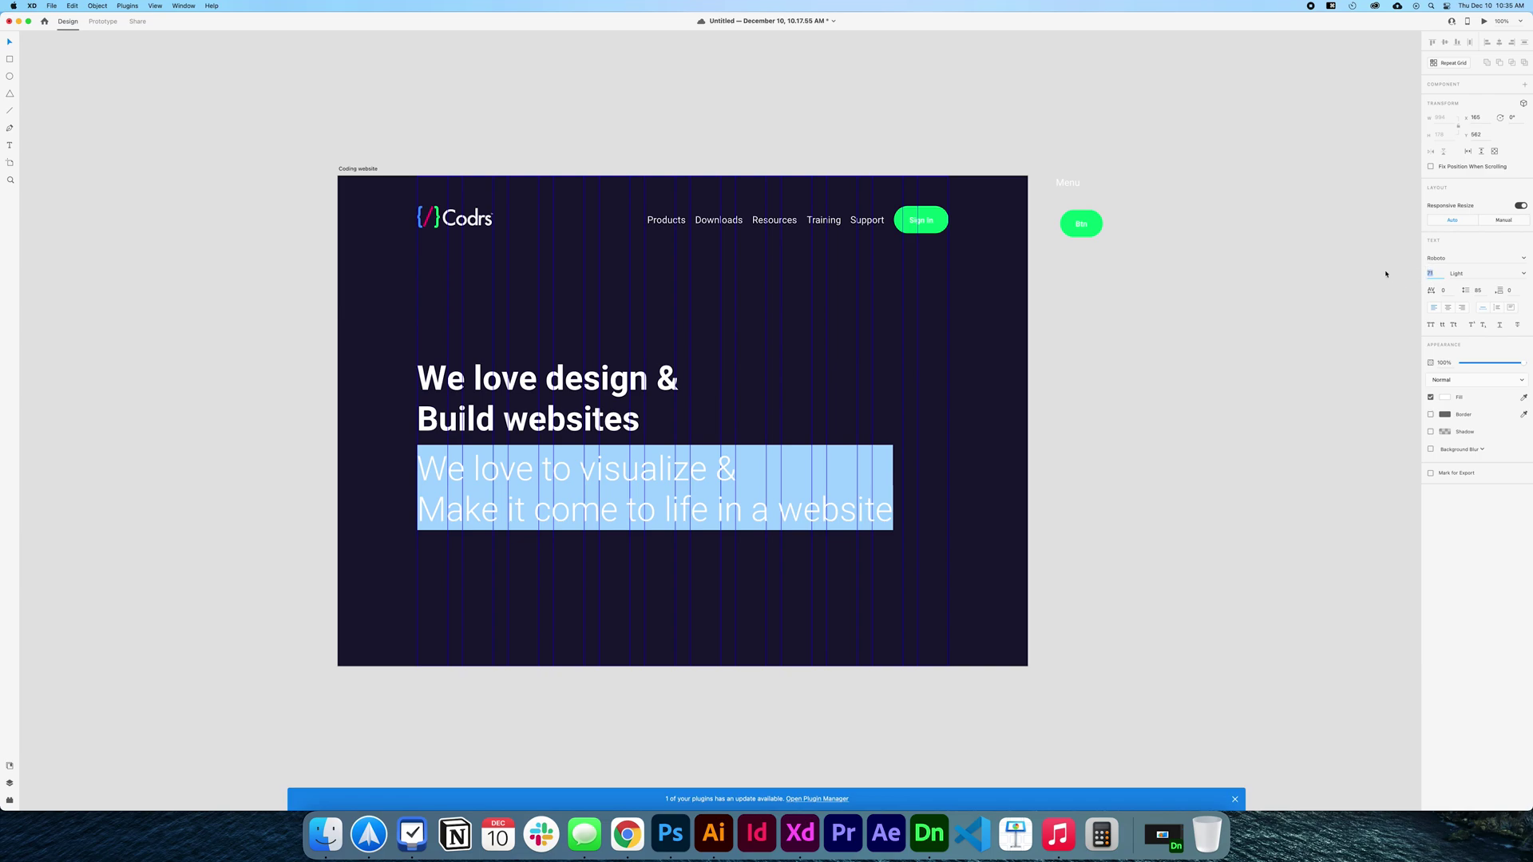
type("30")
key("Return")
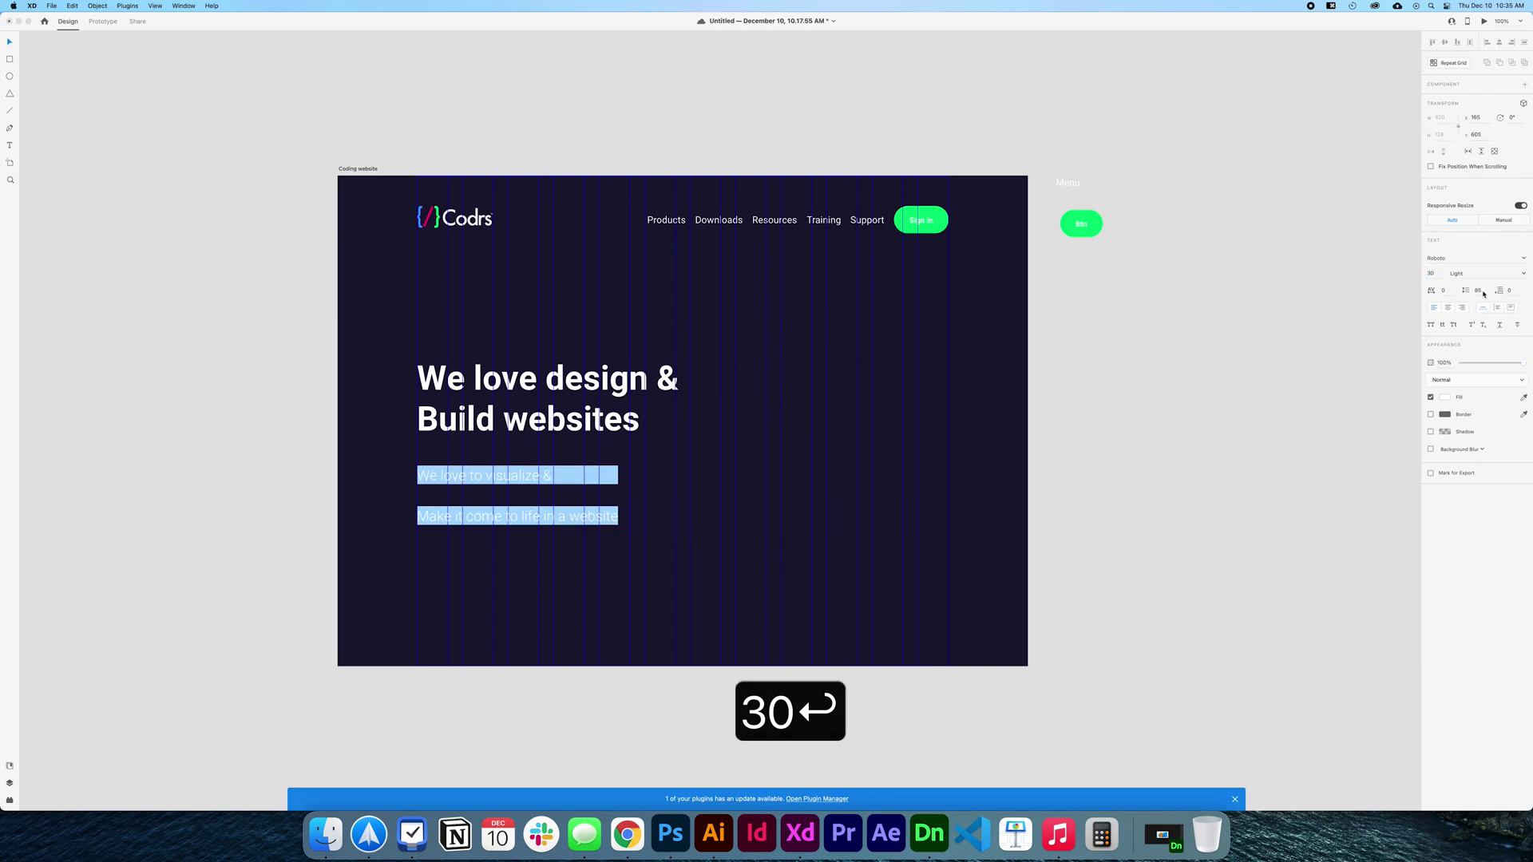
type("30")
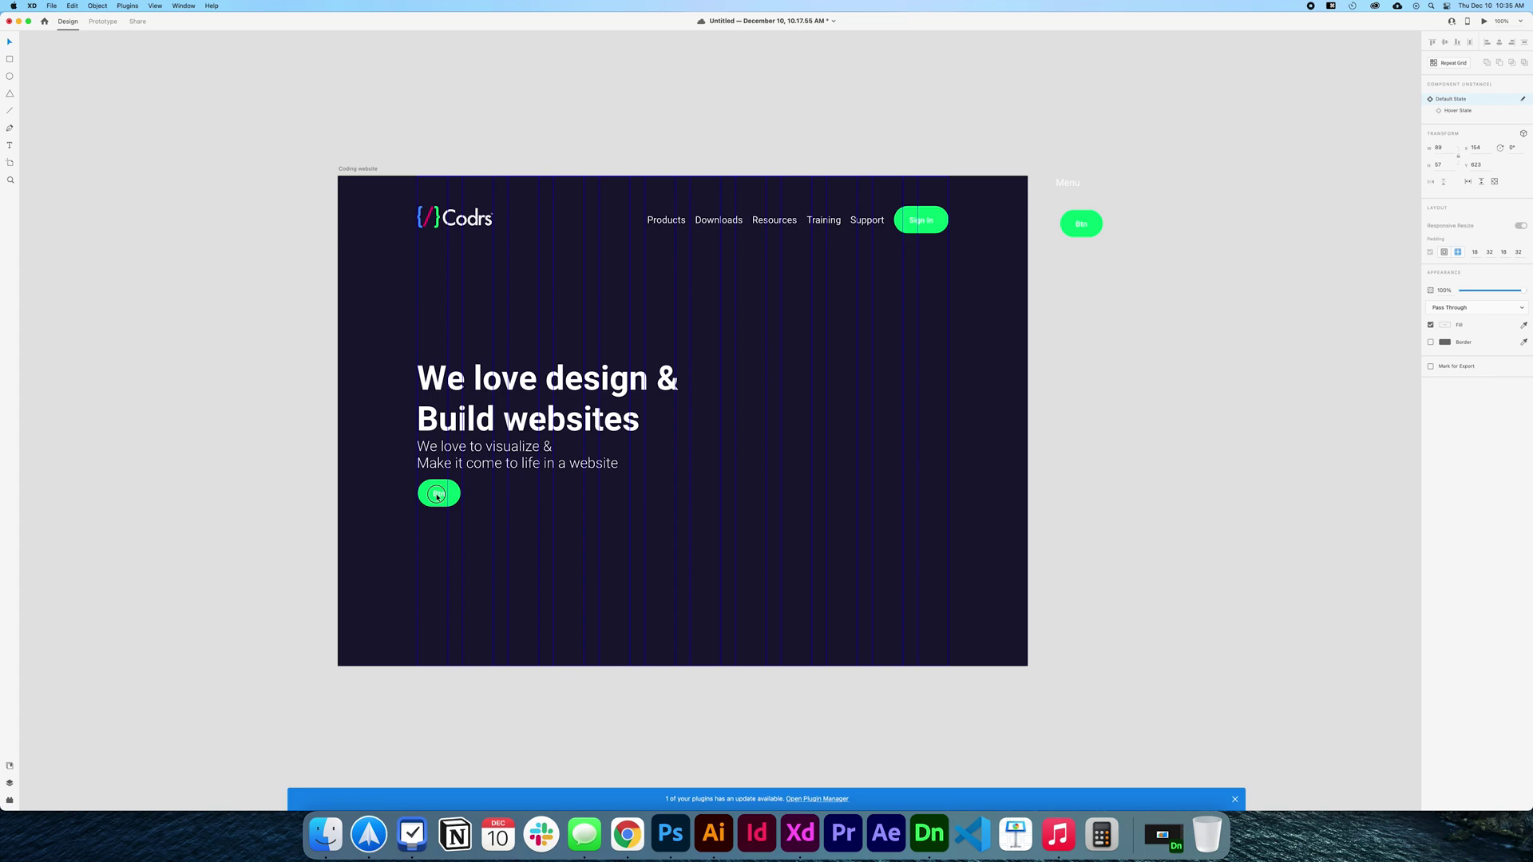
Place a button instance under the subheading, aligned with the text, and label it "Explore"
left_click_drag(436, 495, 435, 499)
double_click(439, 496)
double_click(440, 496)
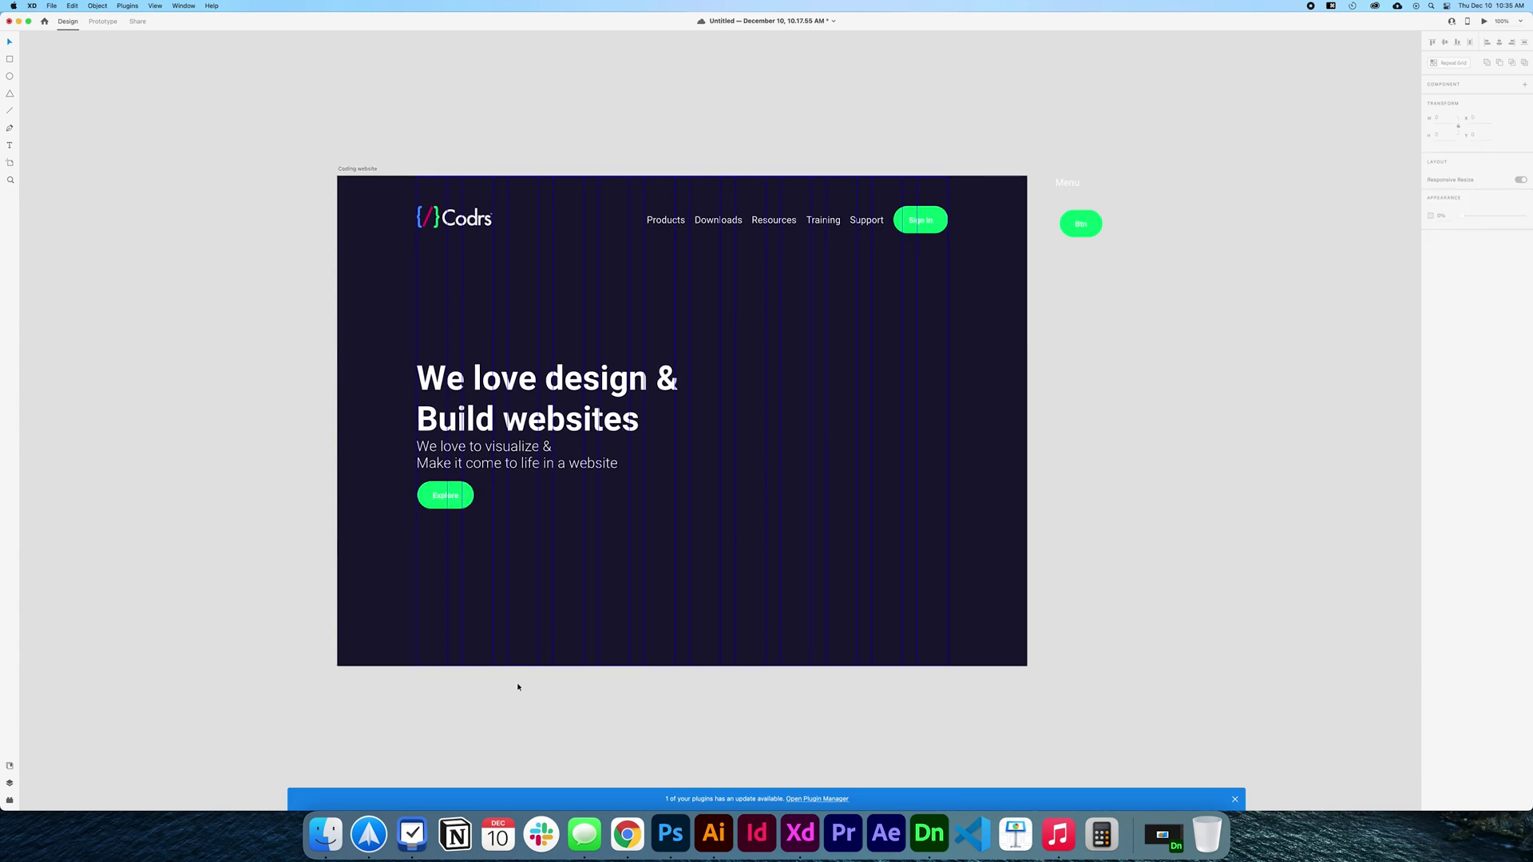
Preview the page to test the hover state of the Explore button
scroll(519, 684, "down", 2)
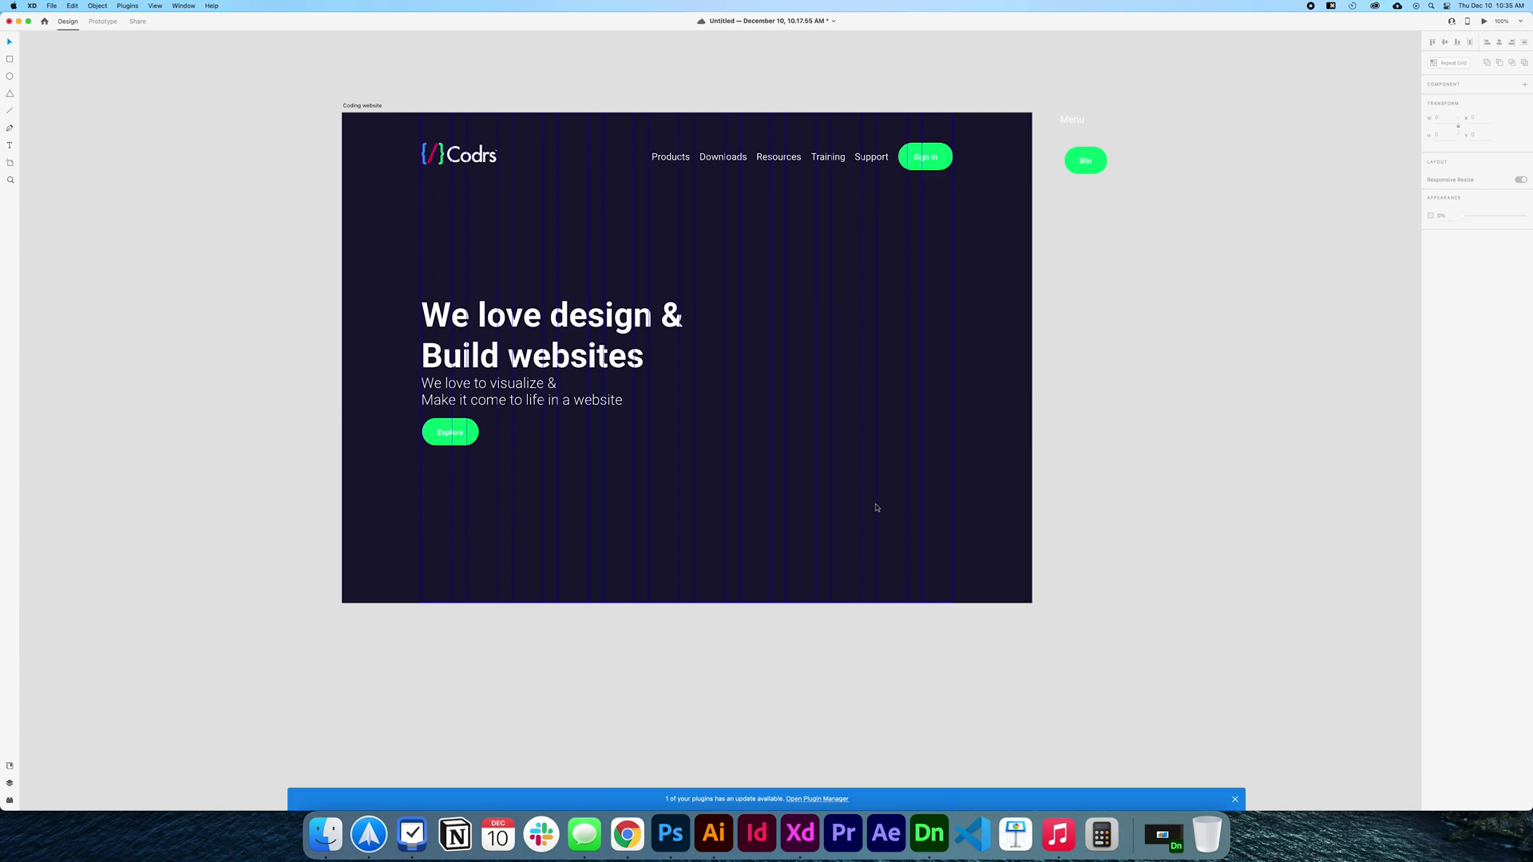
key("super+Return")
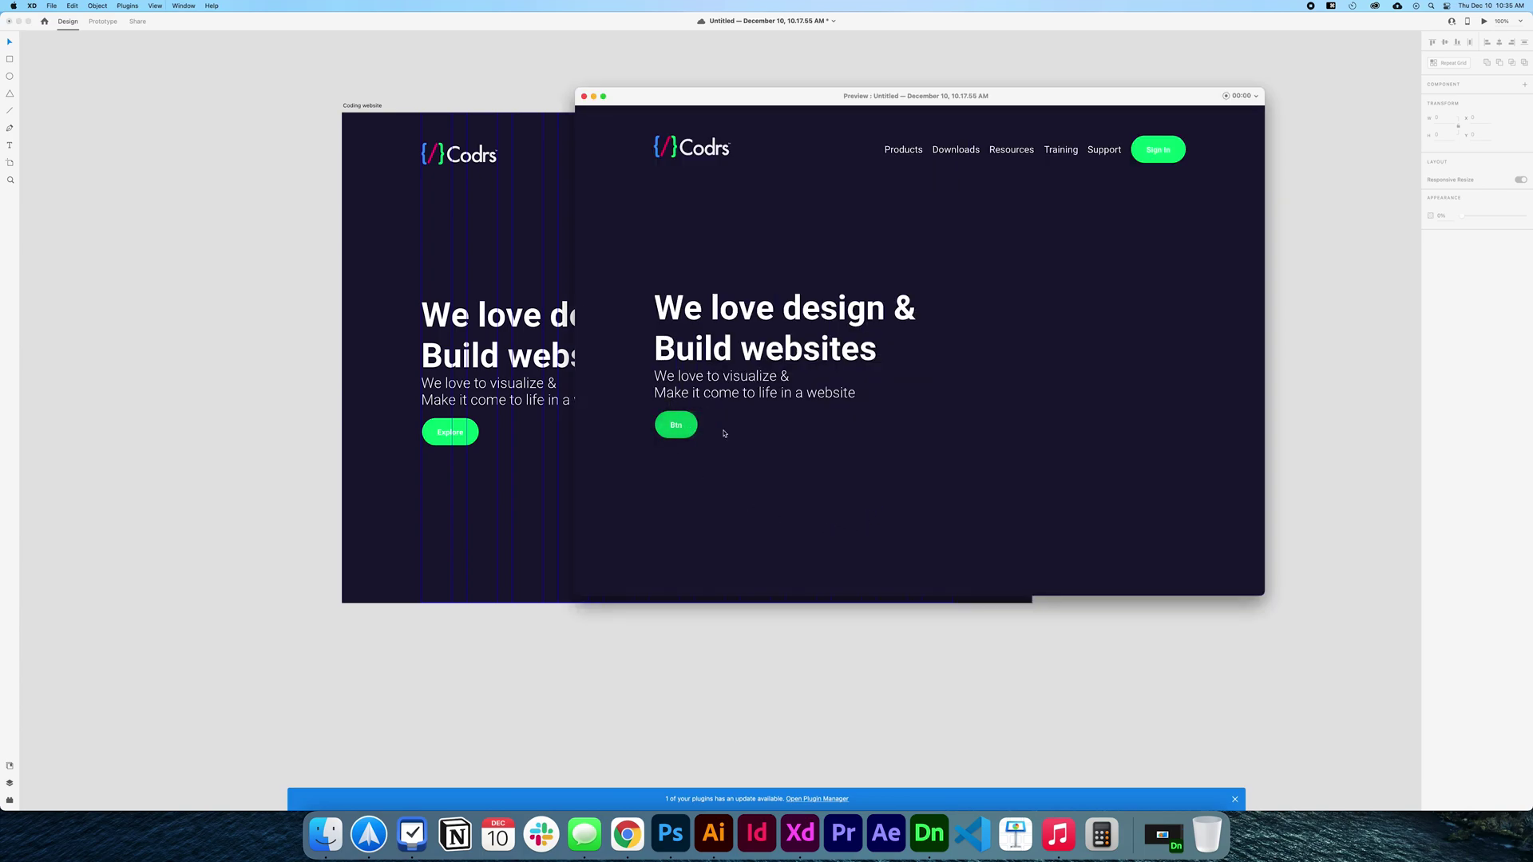
left_click(583, 96)
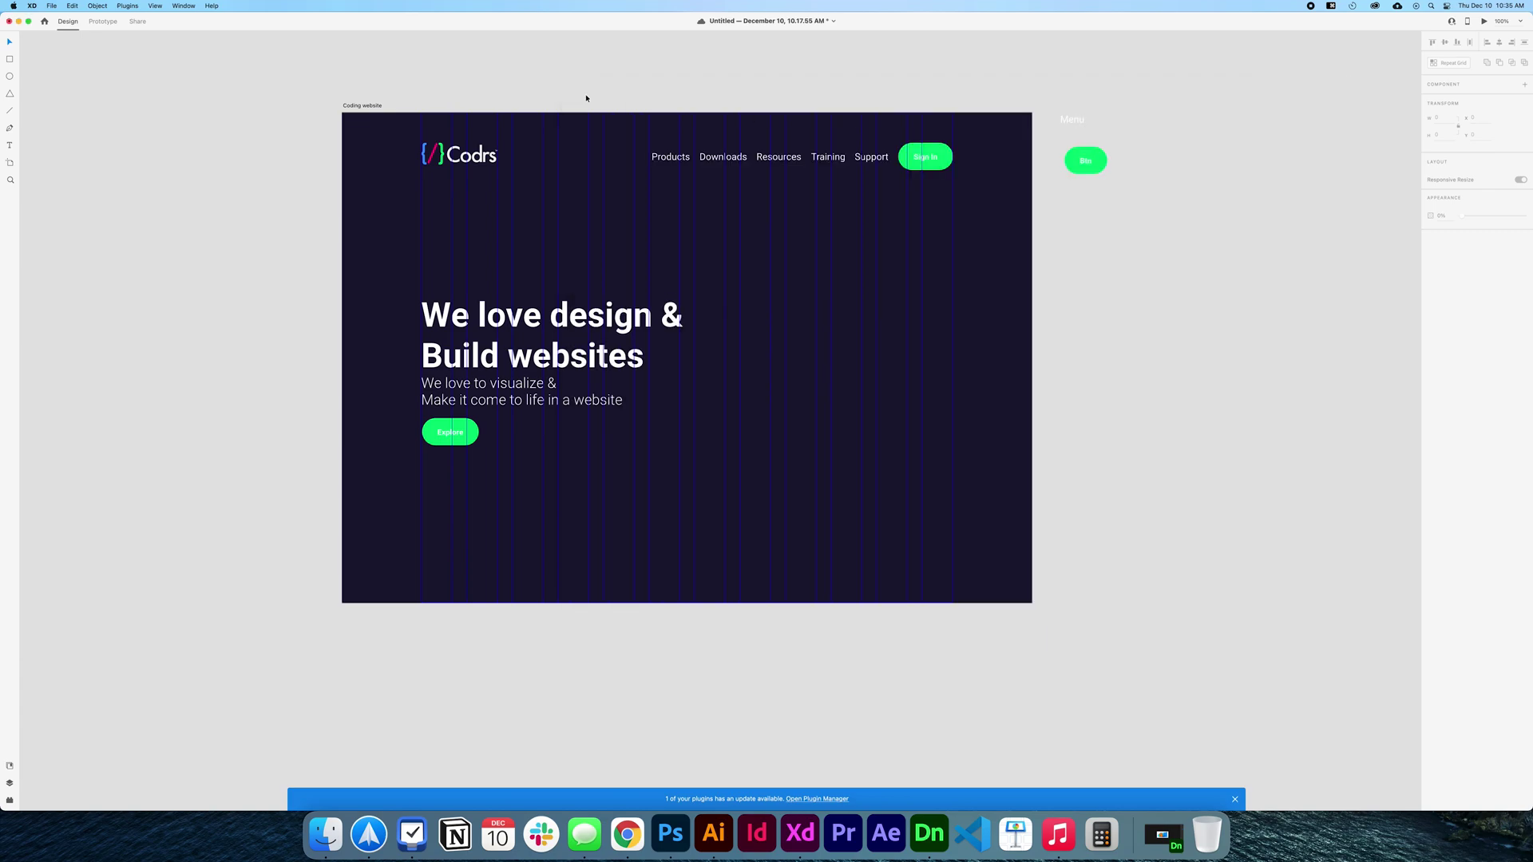
Copy the header button's "Sign in" label and paste it into the label of that button's hover state
left_click(926, 157)
double_click(928, 158)
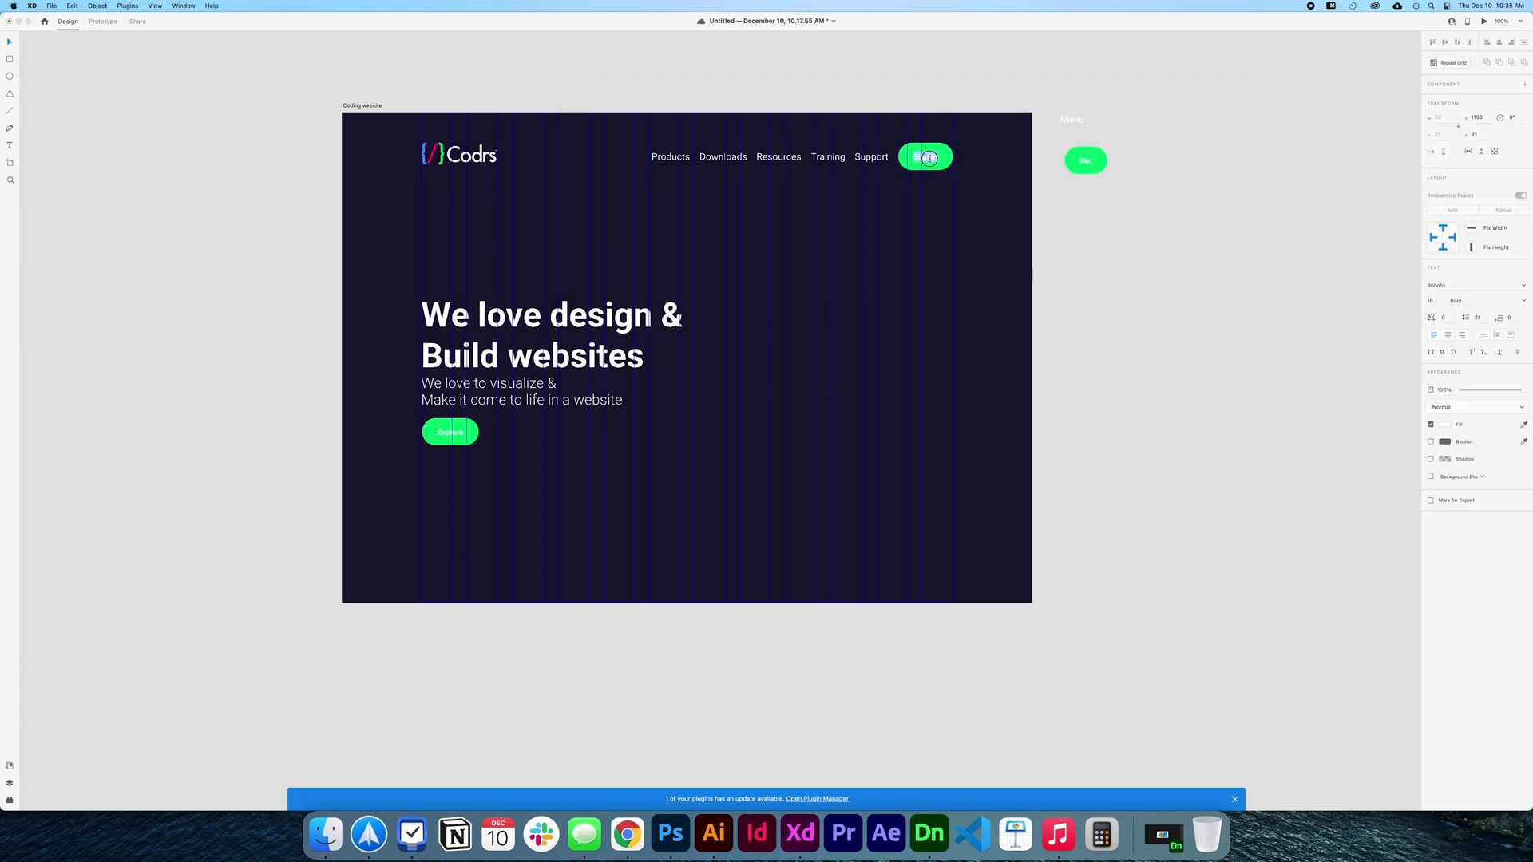
key("super+c")
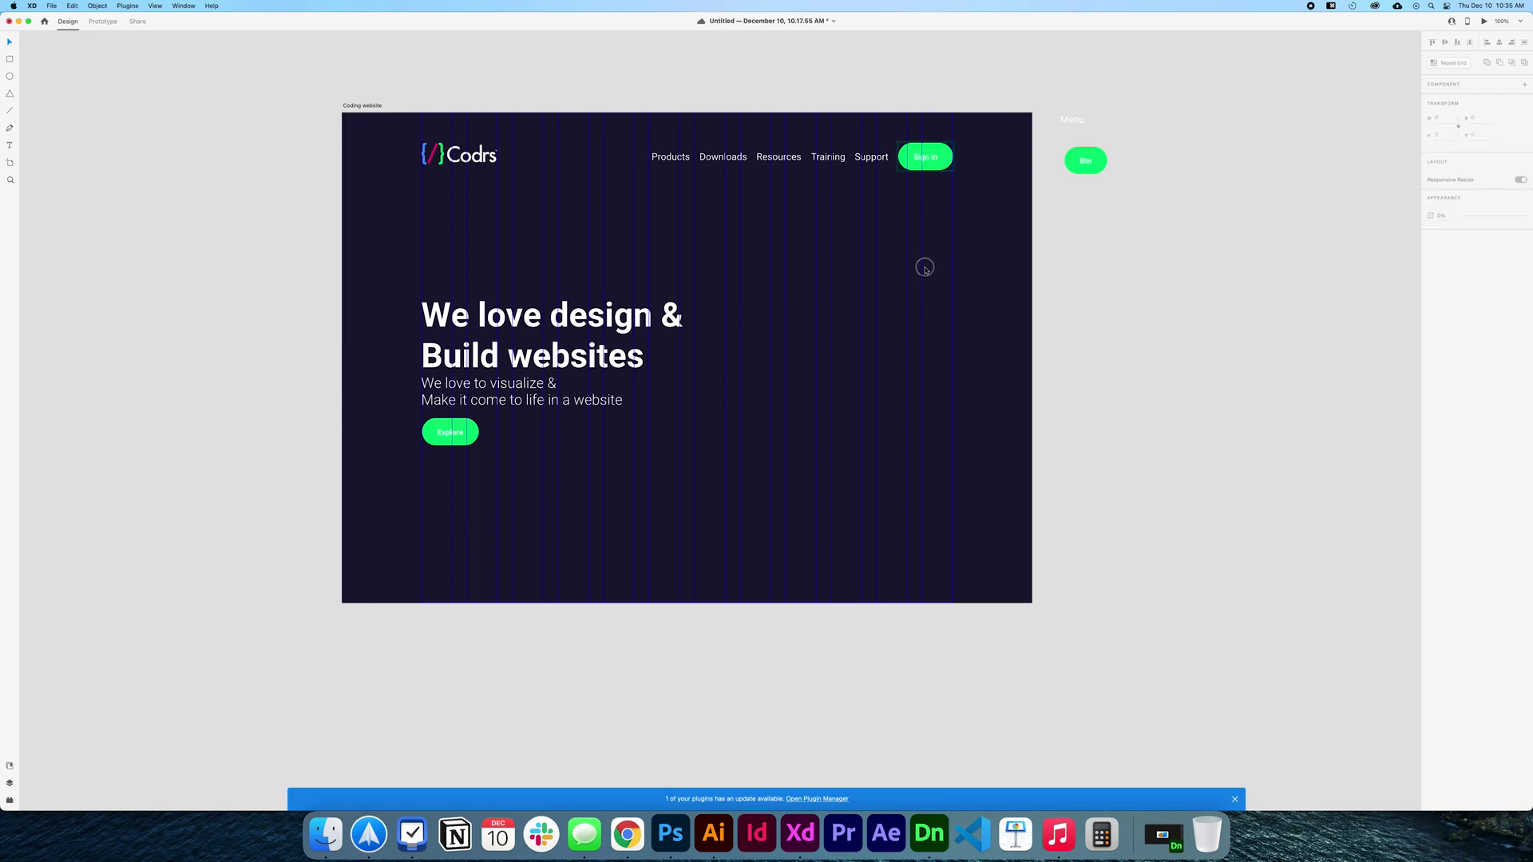
left_click(926, 158)
left_click(1457, 110)
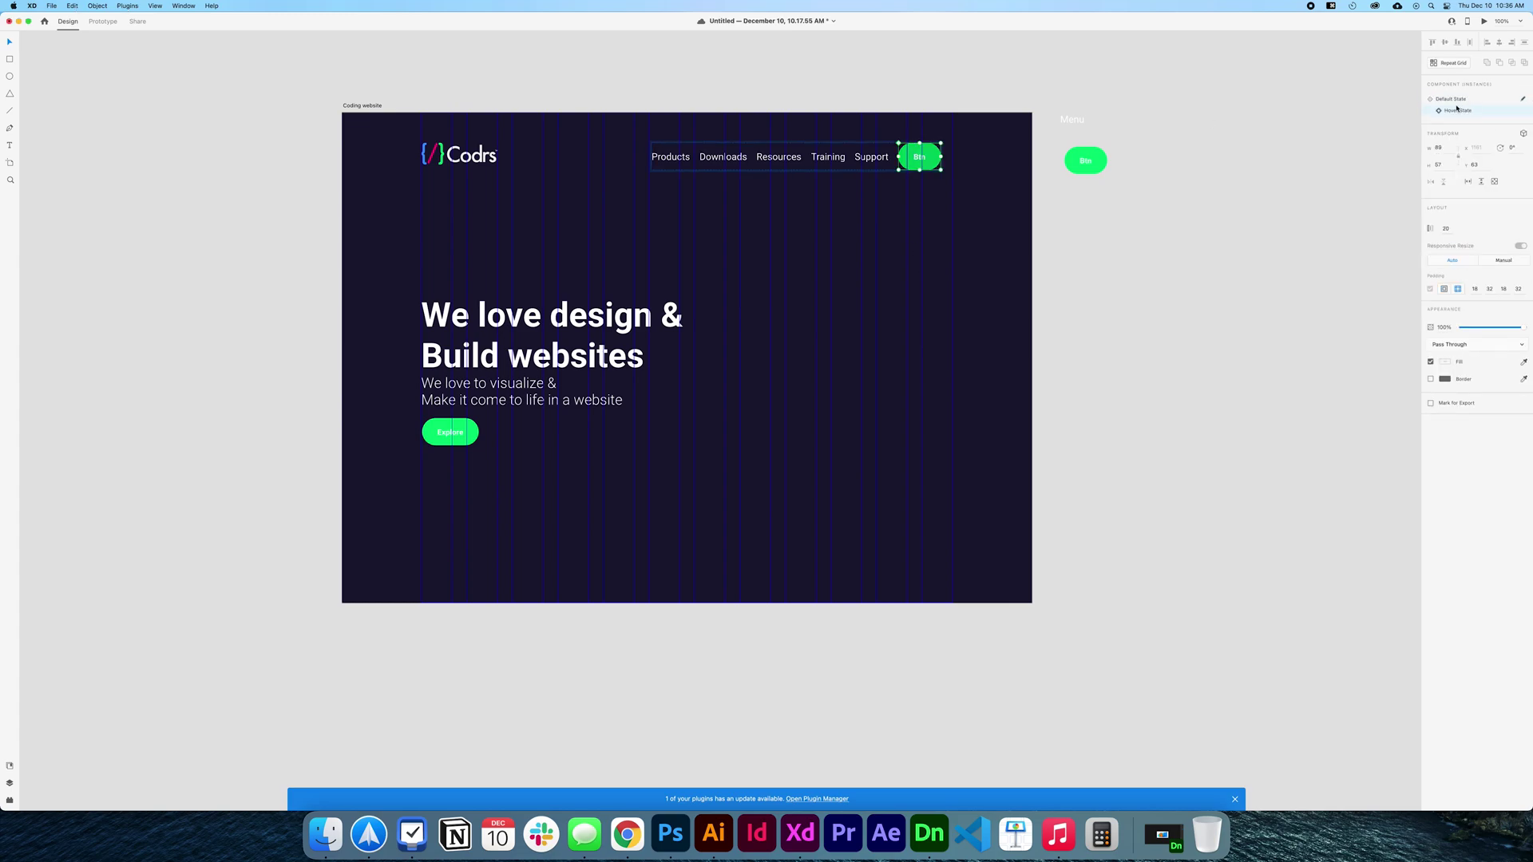
double_click(919, 156)
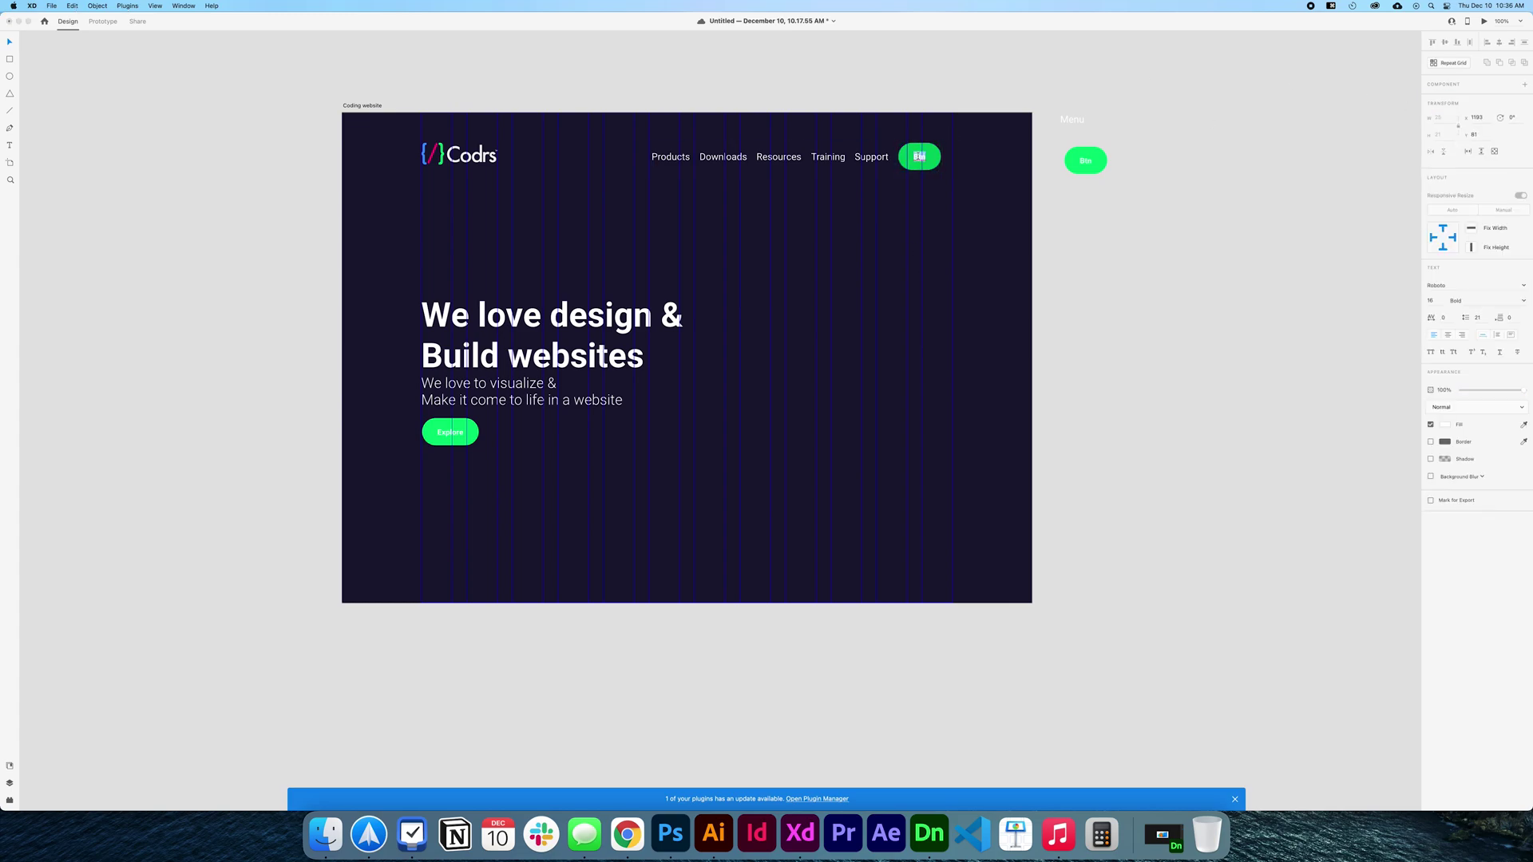
key("super+v")
left_click(931, 166)
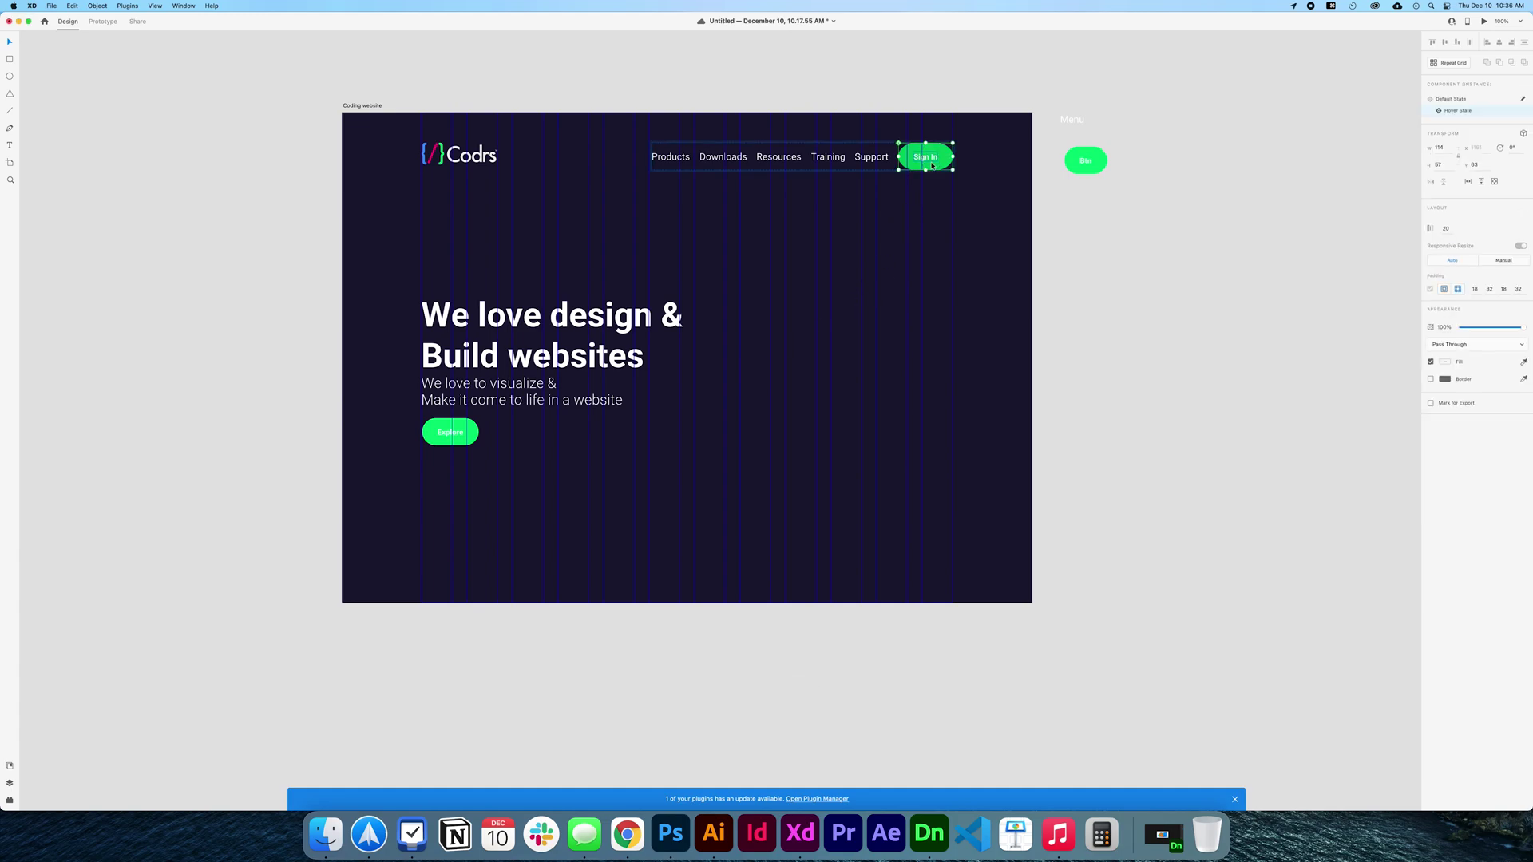
double_click(932, 165)
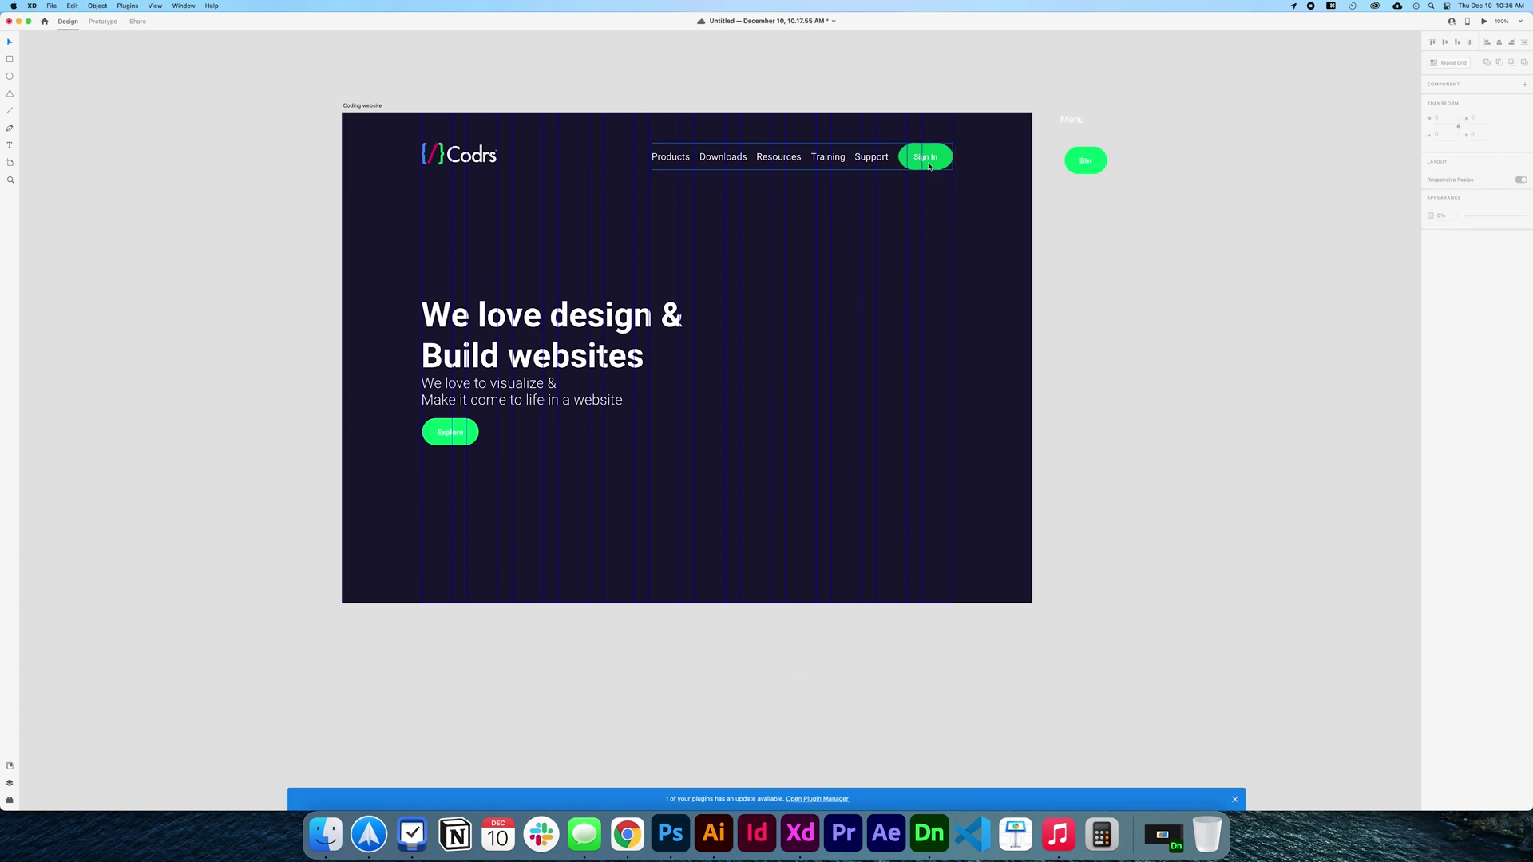
left_click(904, 248)
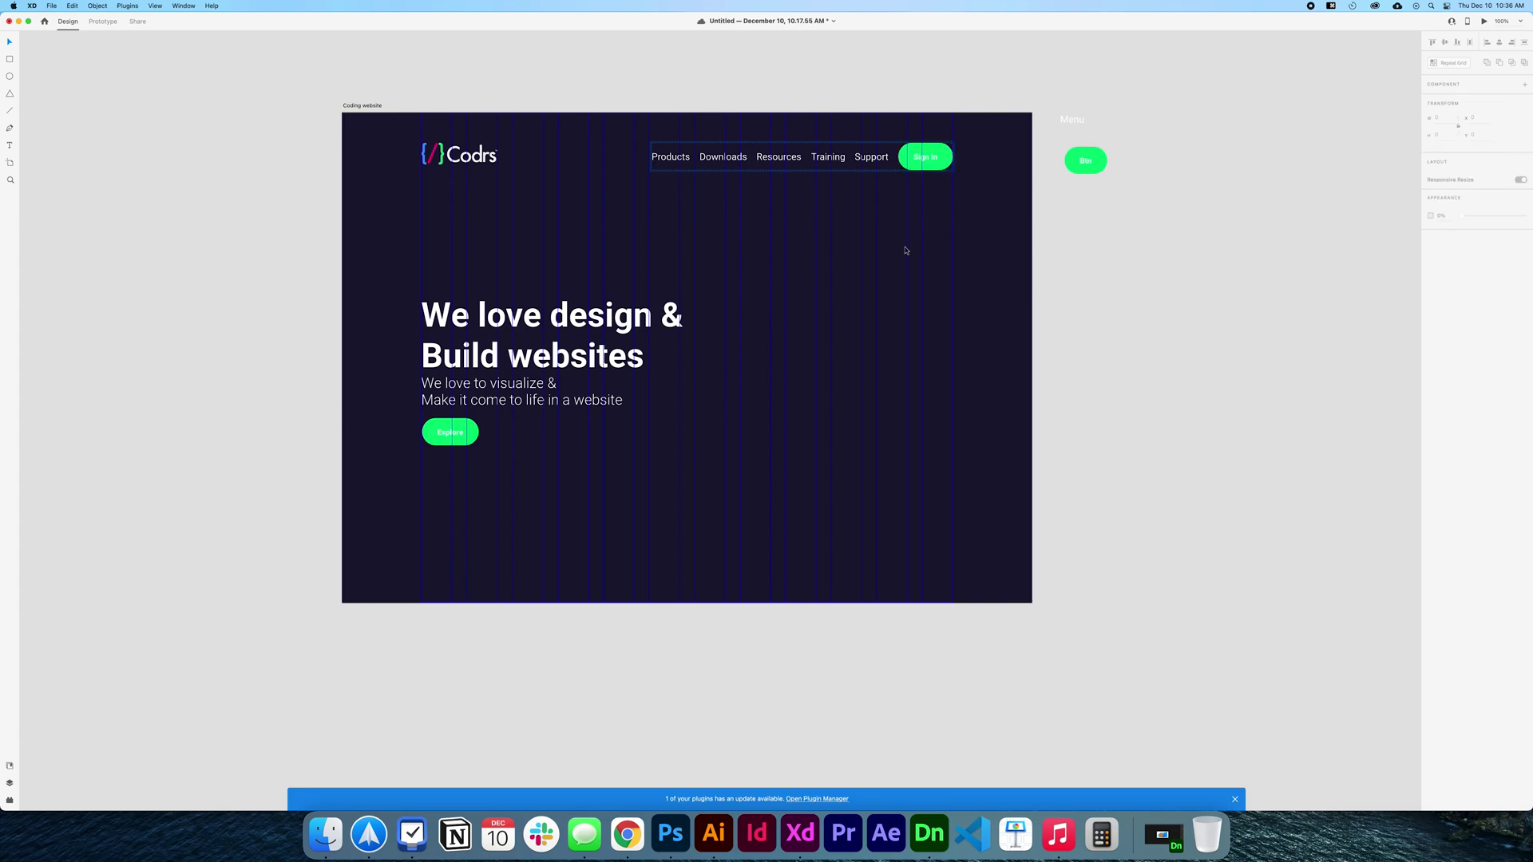
left_click(457, 438)
left_click(1457, 110)
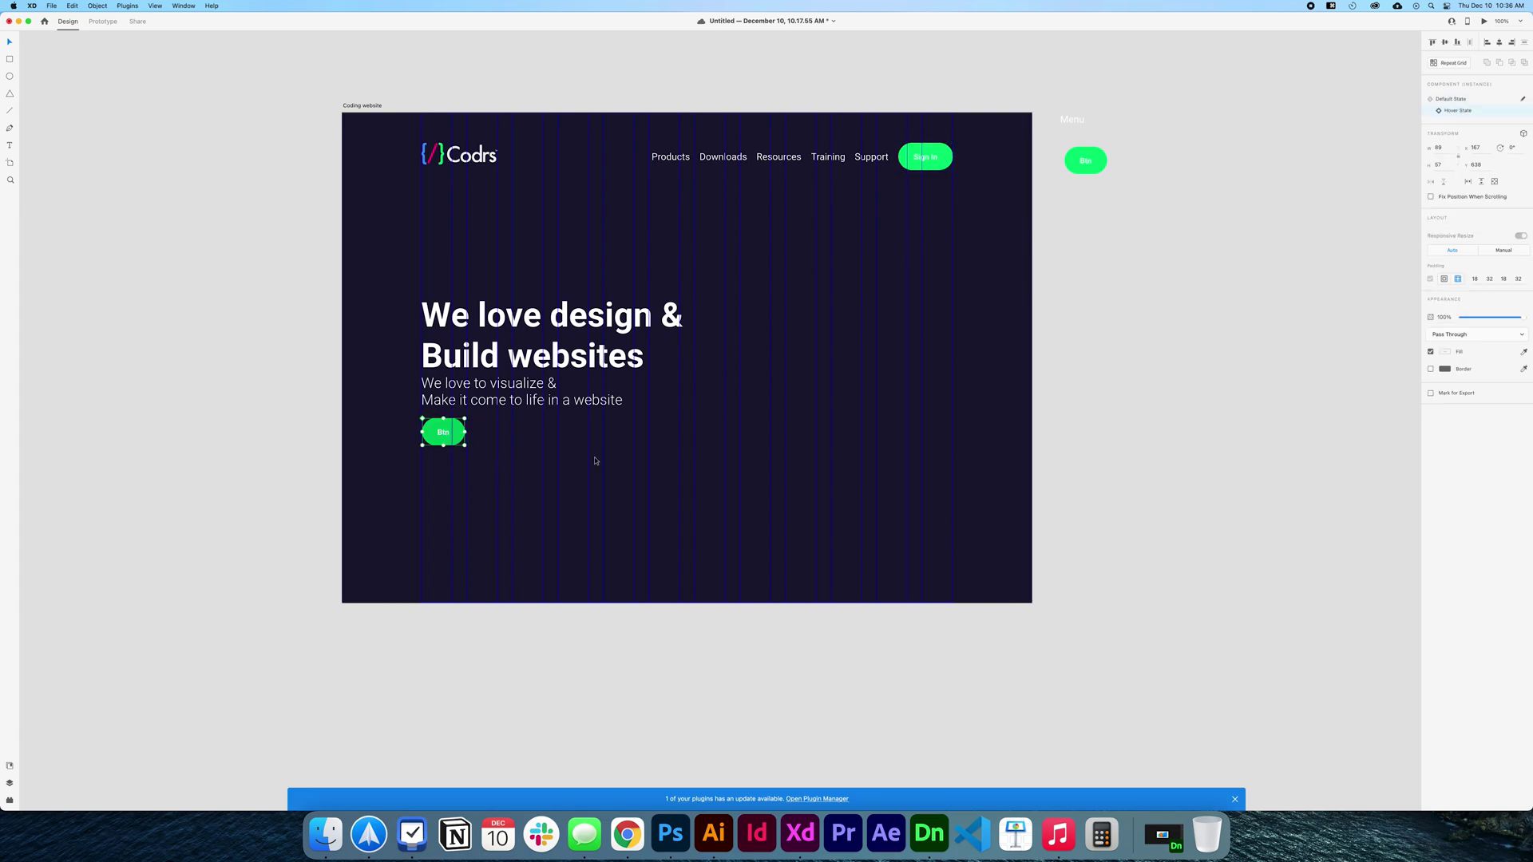
double_click(443, 432)
key("super+v")
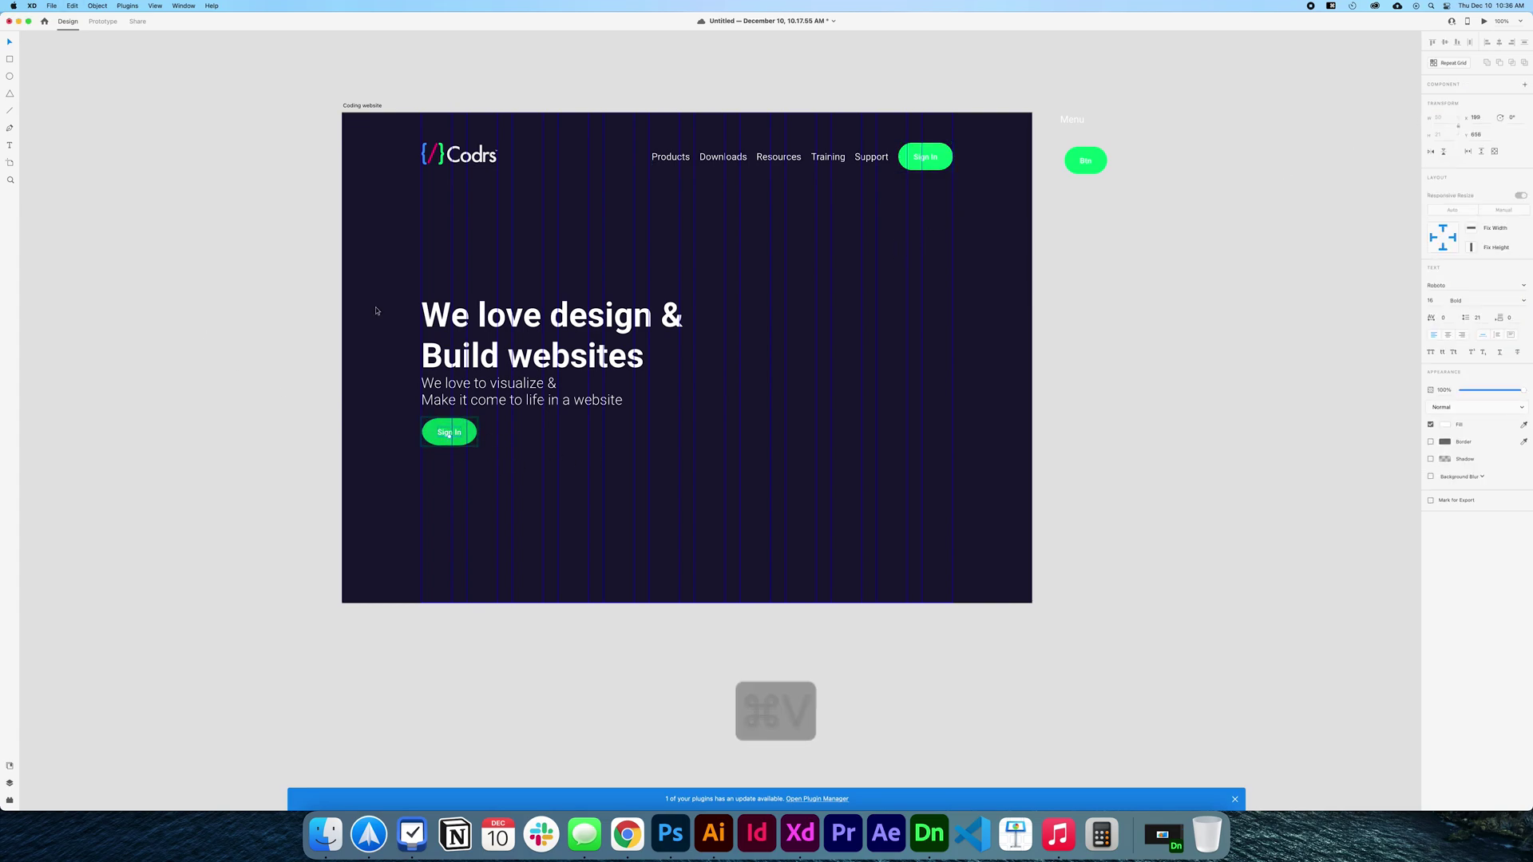
left_click(376, 311)
Copy the "Explore" label from the hero button's default state and paste it over the label of its hover state
left_click(449, 432)
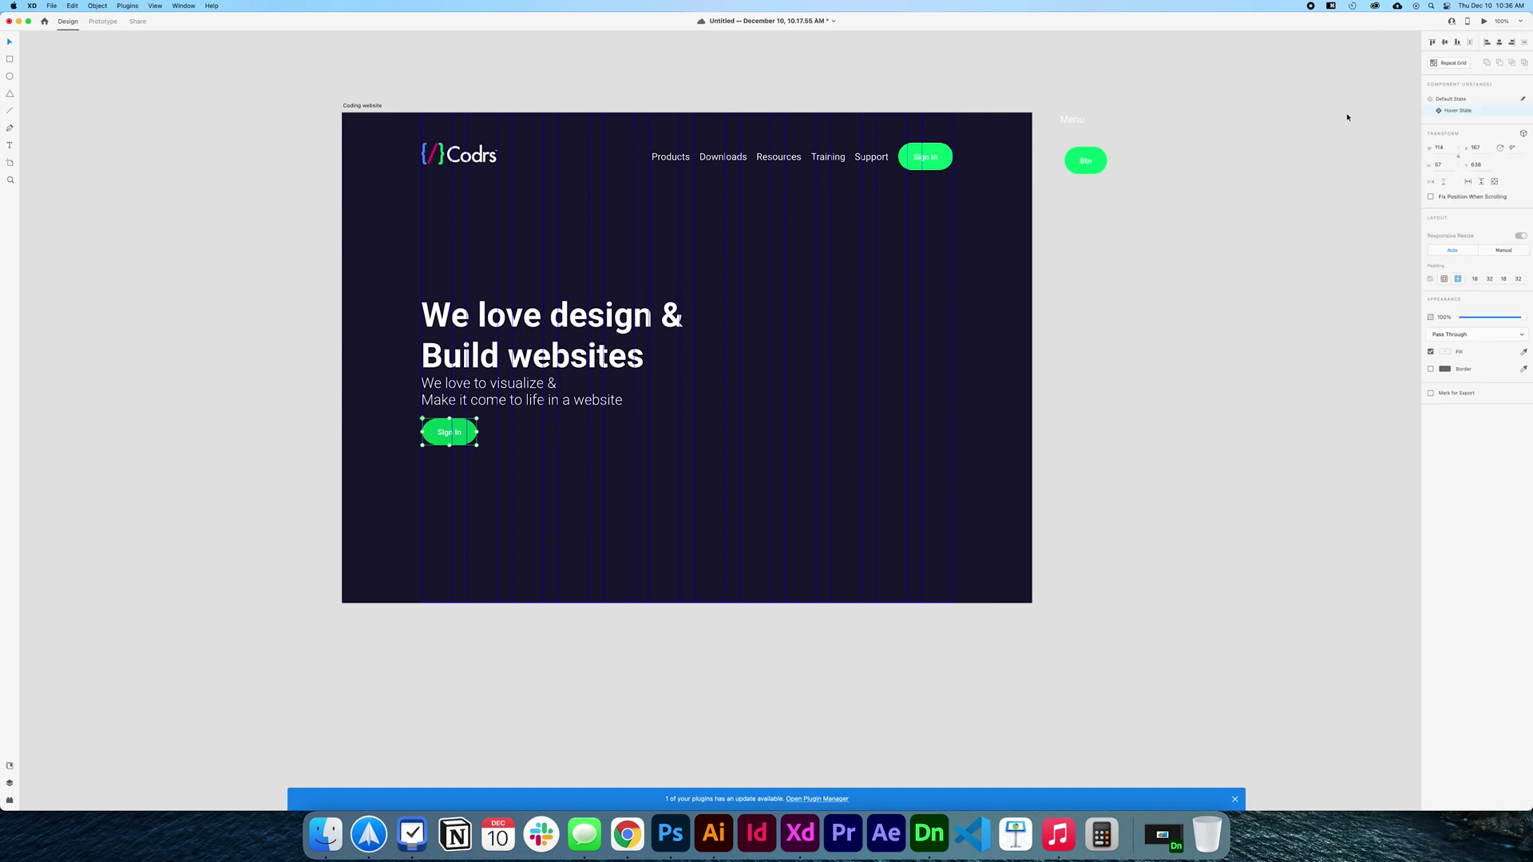
left_click(1476, 98)
left_click(499, 462)
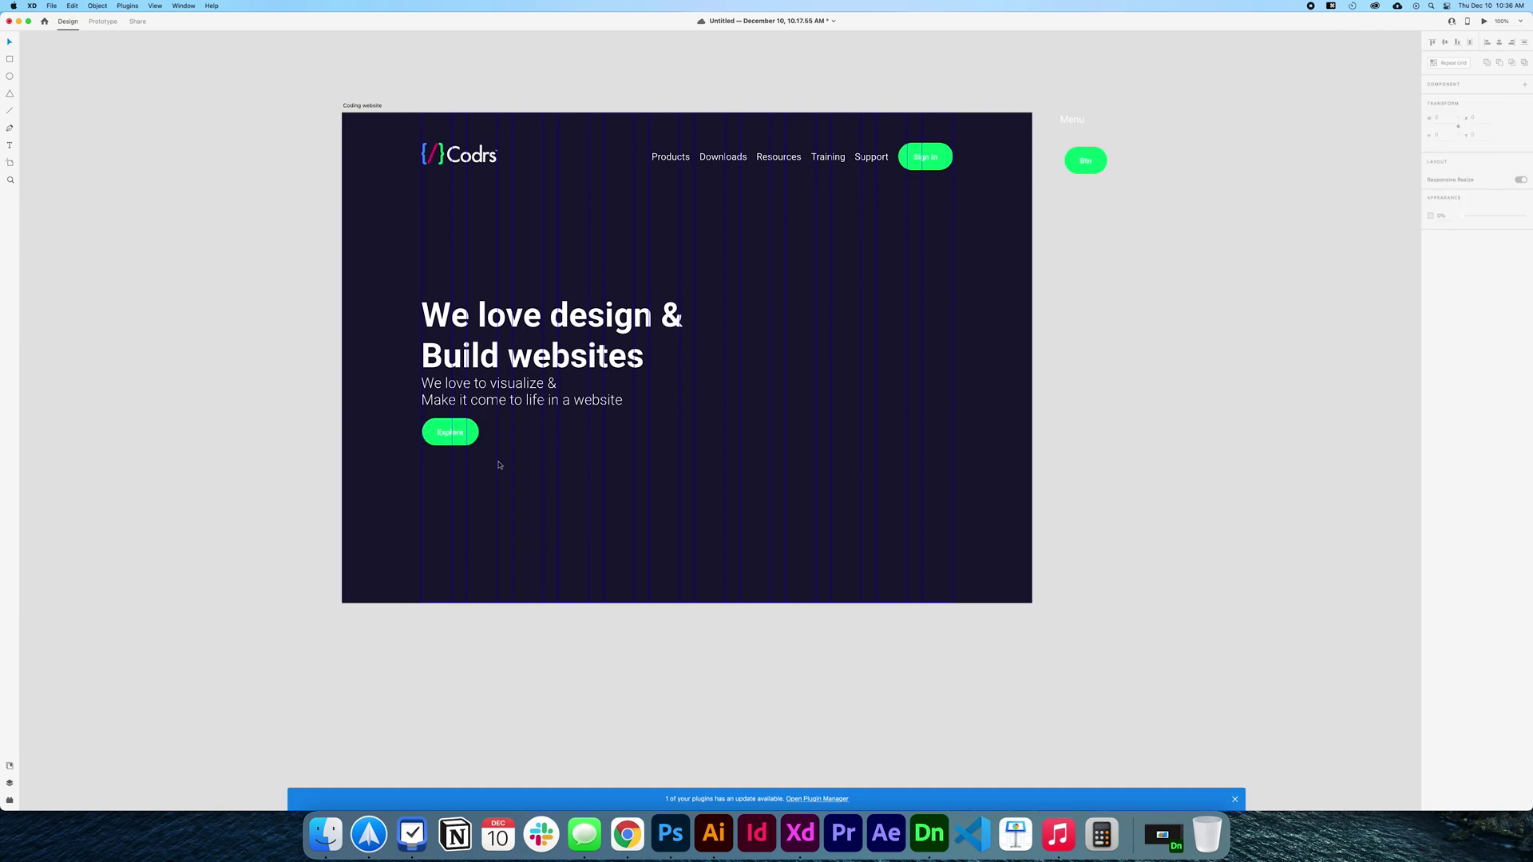
double_click(449, 435)
double_click(449, 432)
key("super+c")
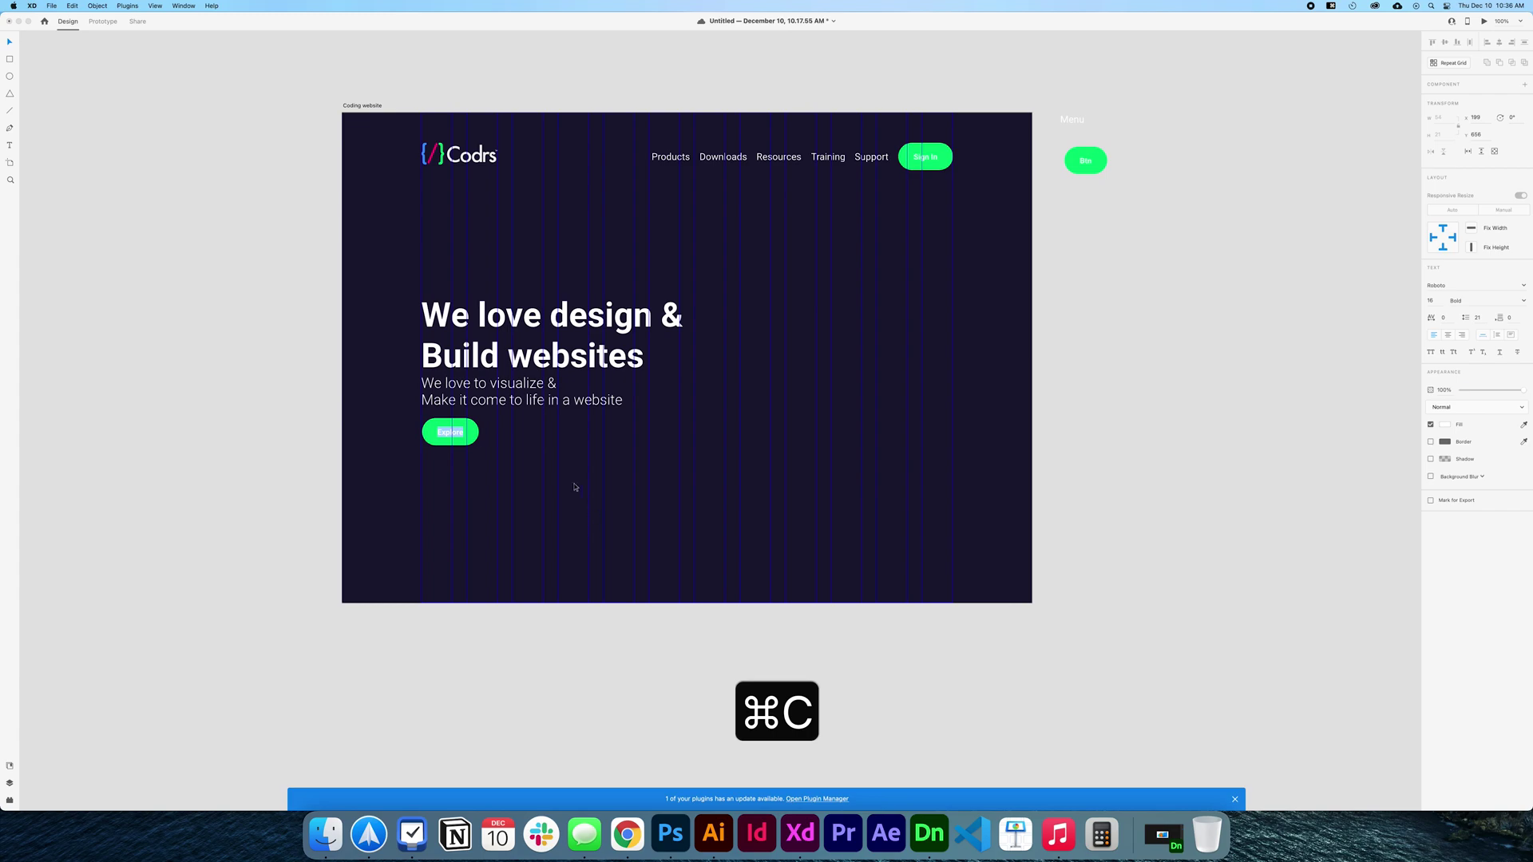
left_click(468, 436)
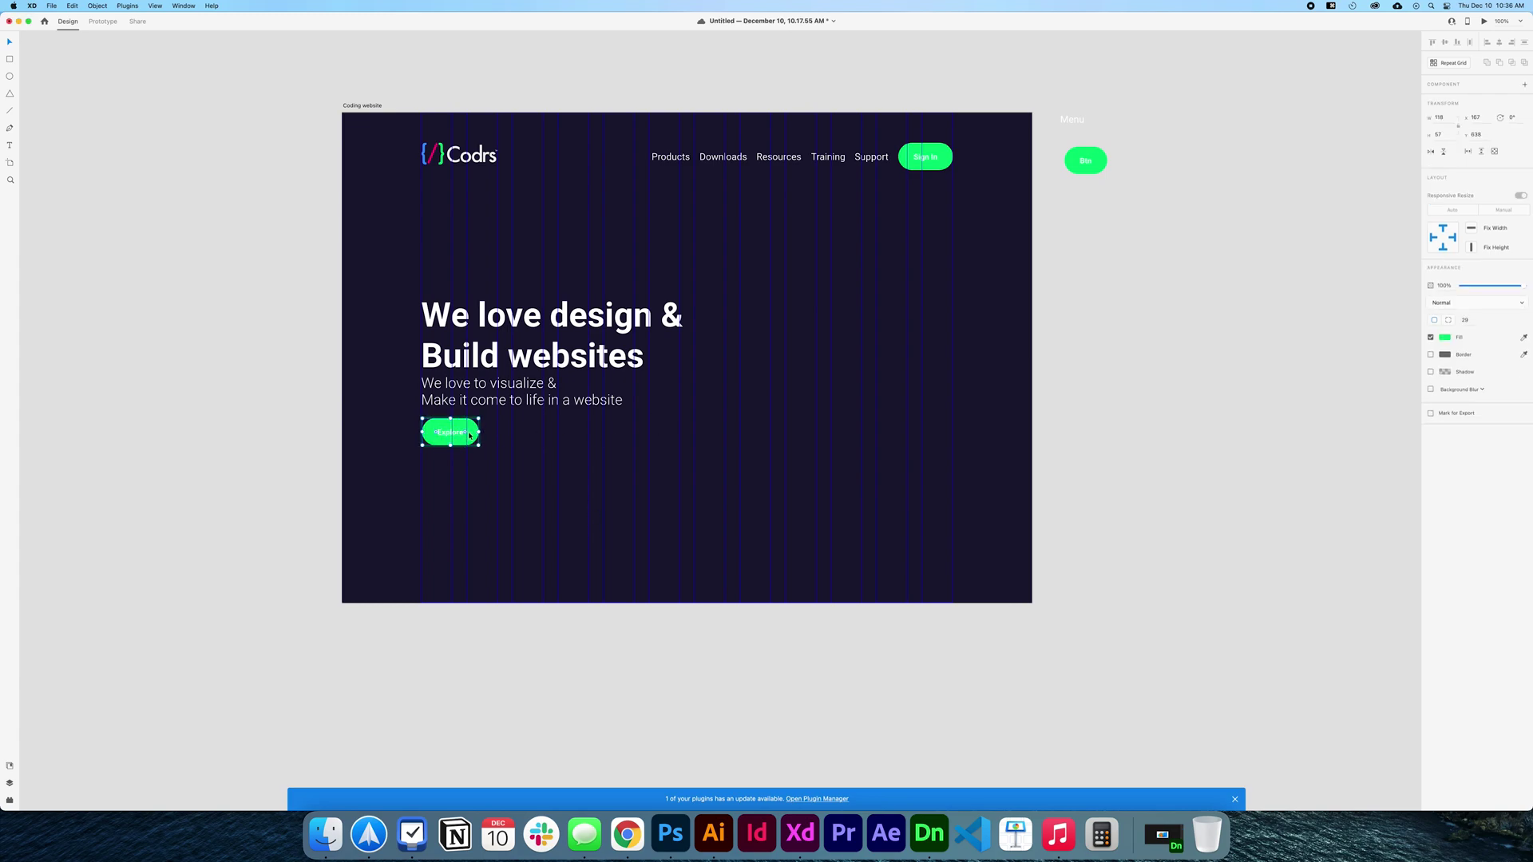
key("Escape")
left_click(1465, 109)
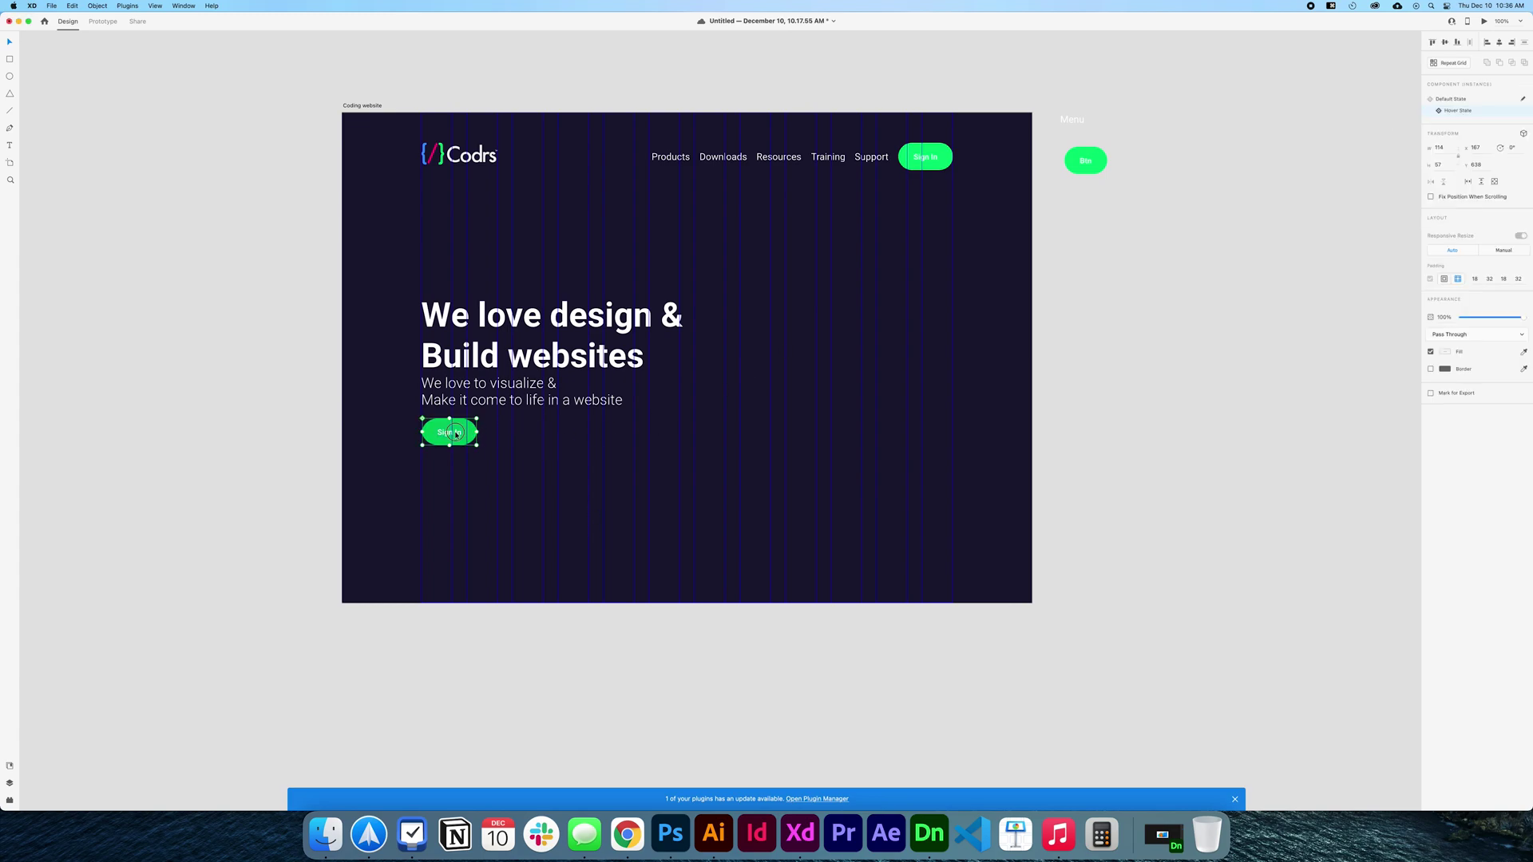
double_click(456, 428)
key("super+v")
key("Escape")
key("Escape")
left_click(494, 423)
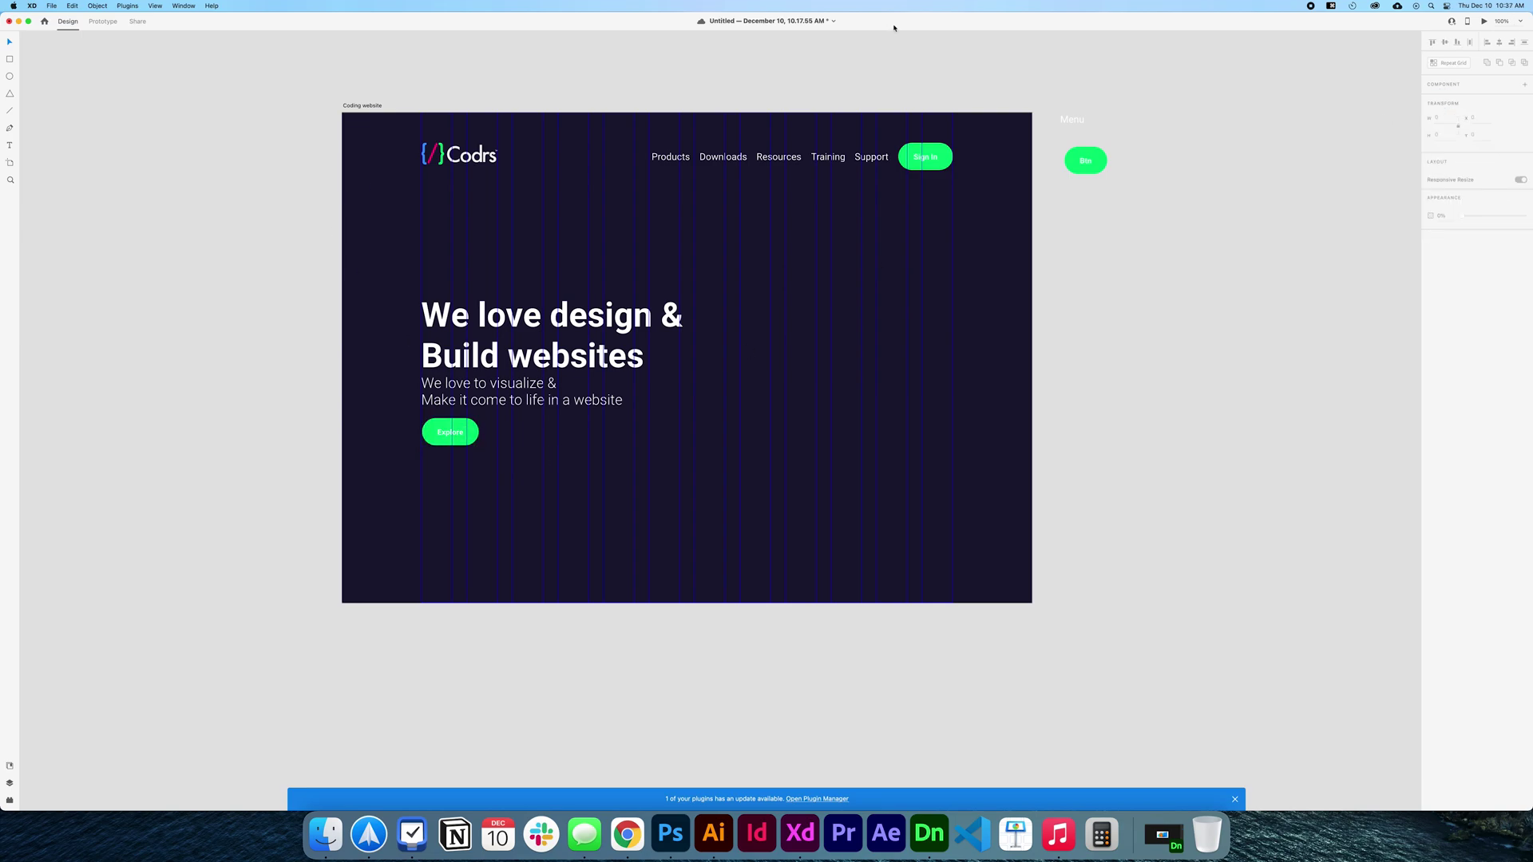
Preview the page to check the hover labels of the Sign in and Explore buttons, and close the preview
left_click(1483, 21)
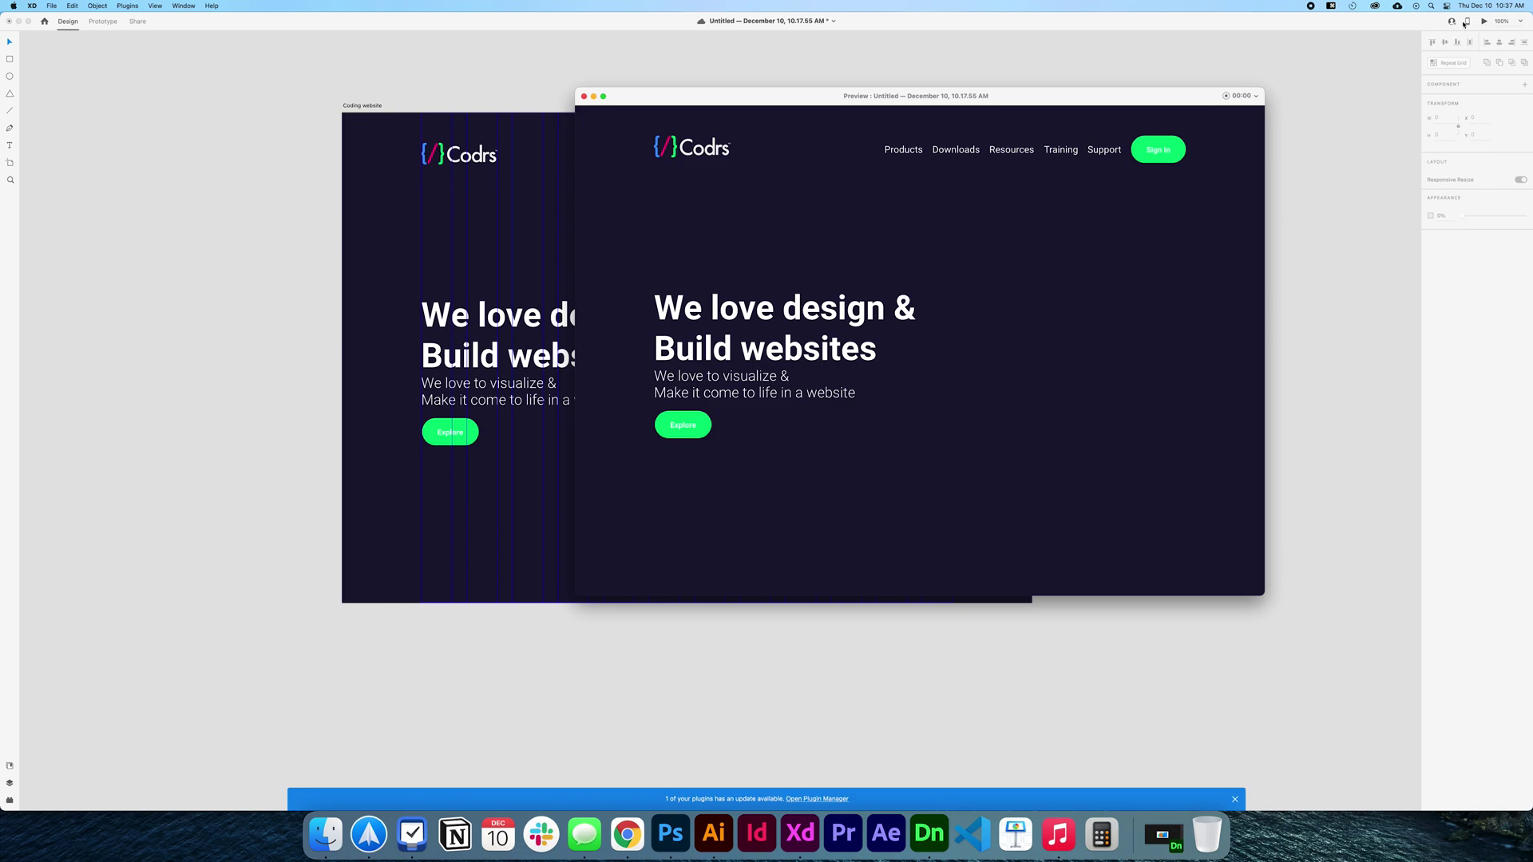
left_click(583, 96)
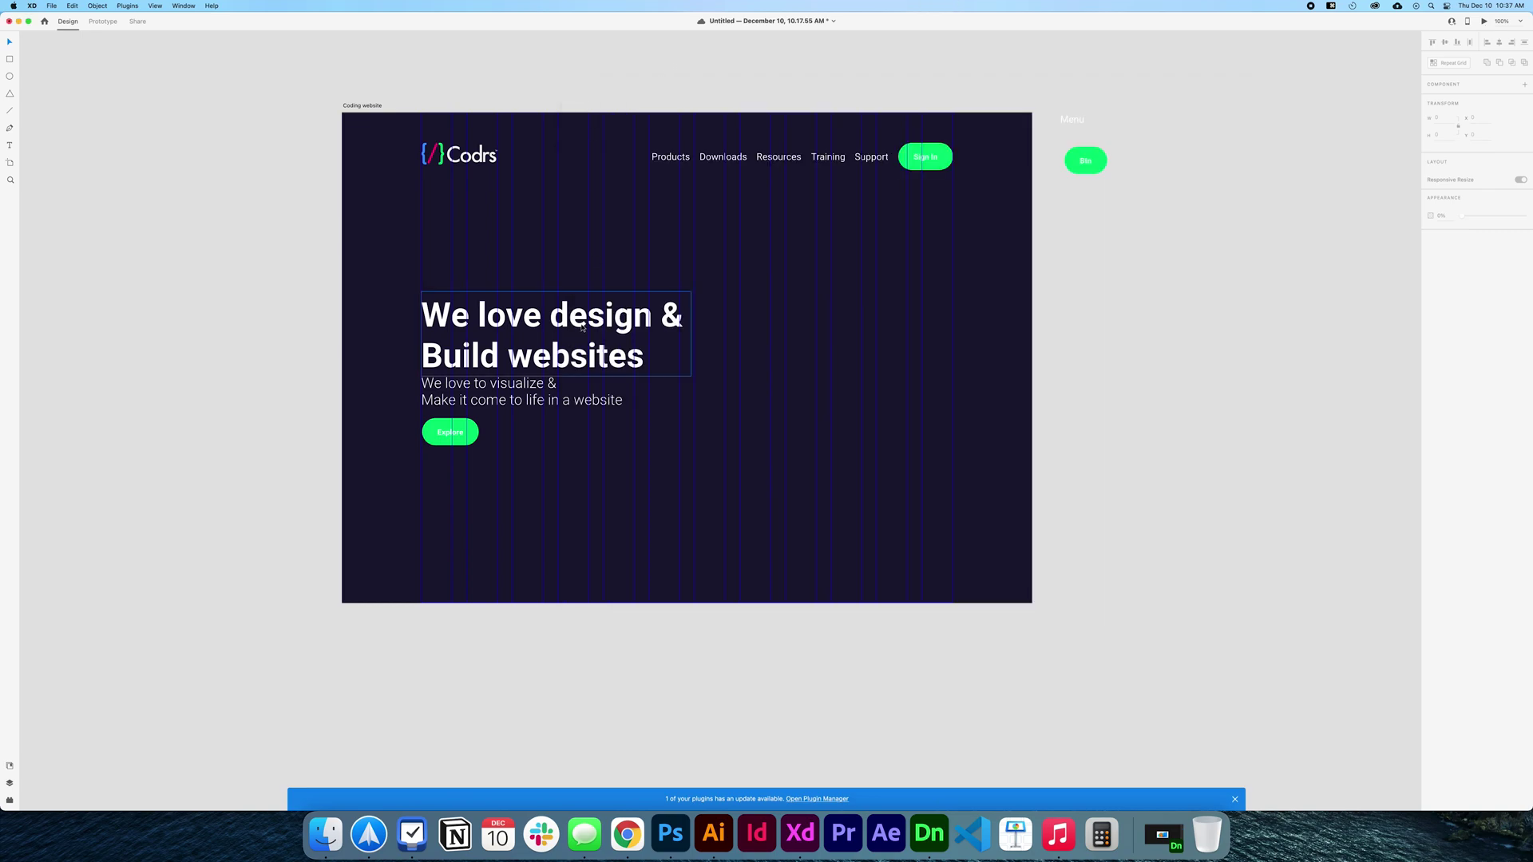
left_click(471, 431)
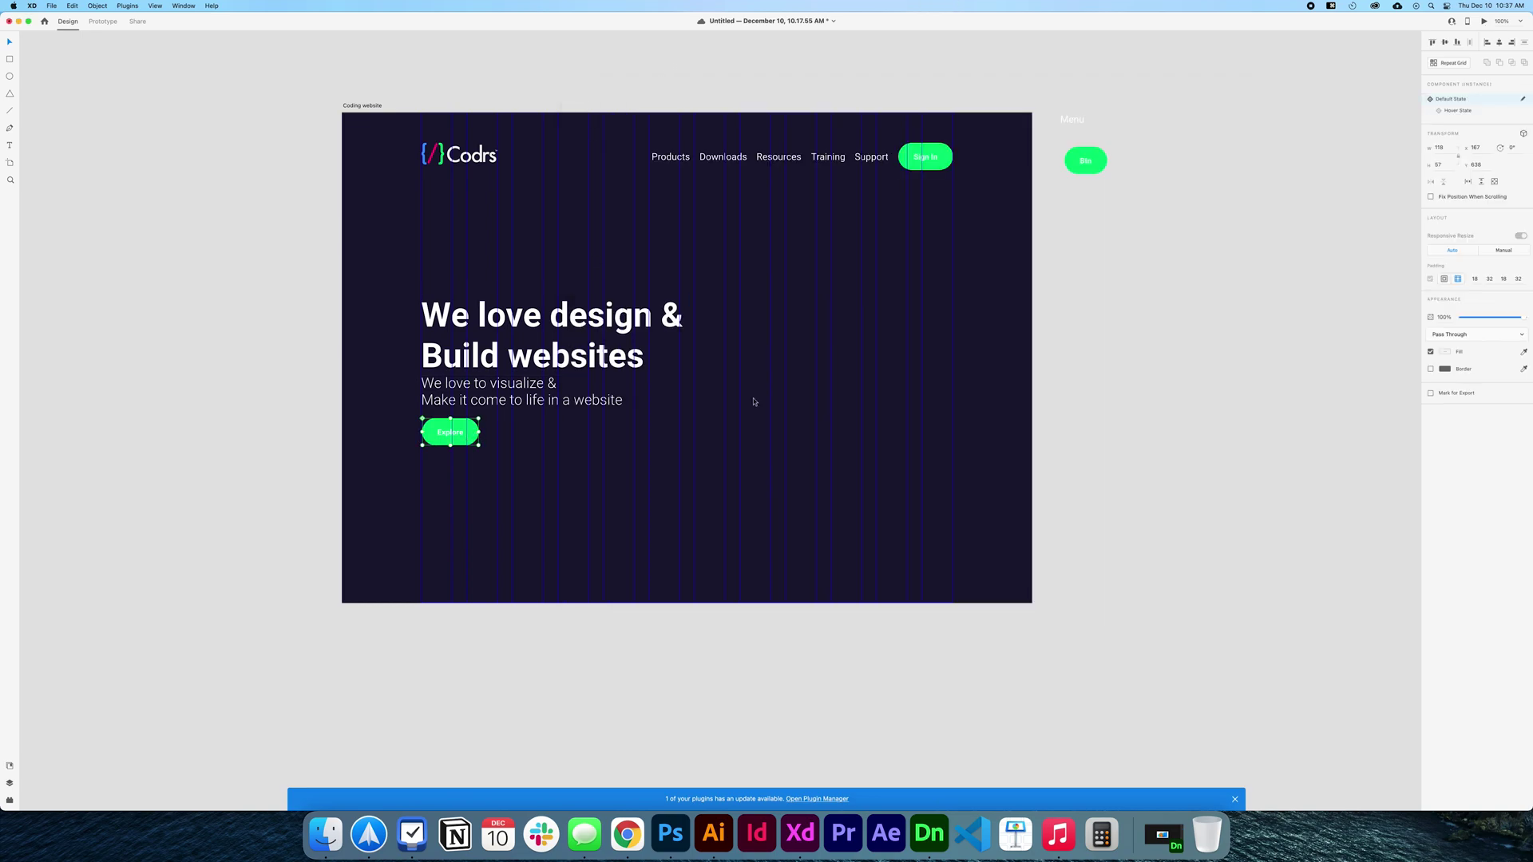
left_click(847, 479)
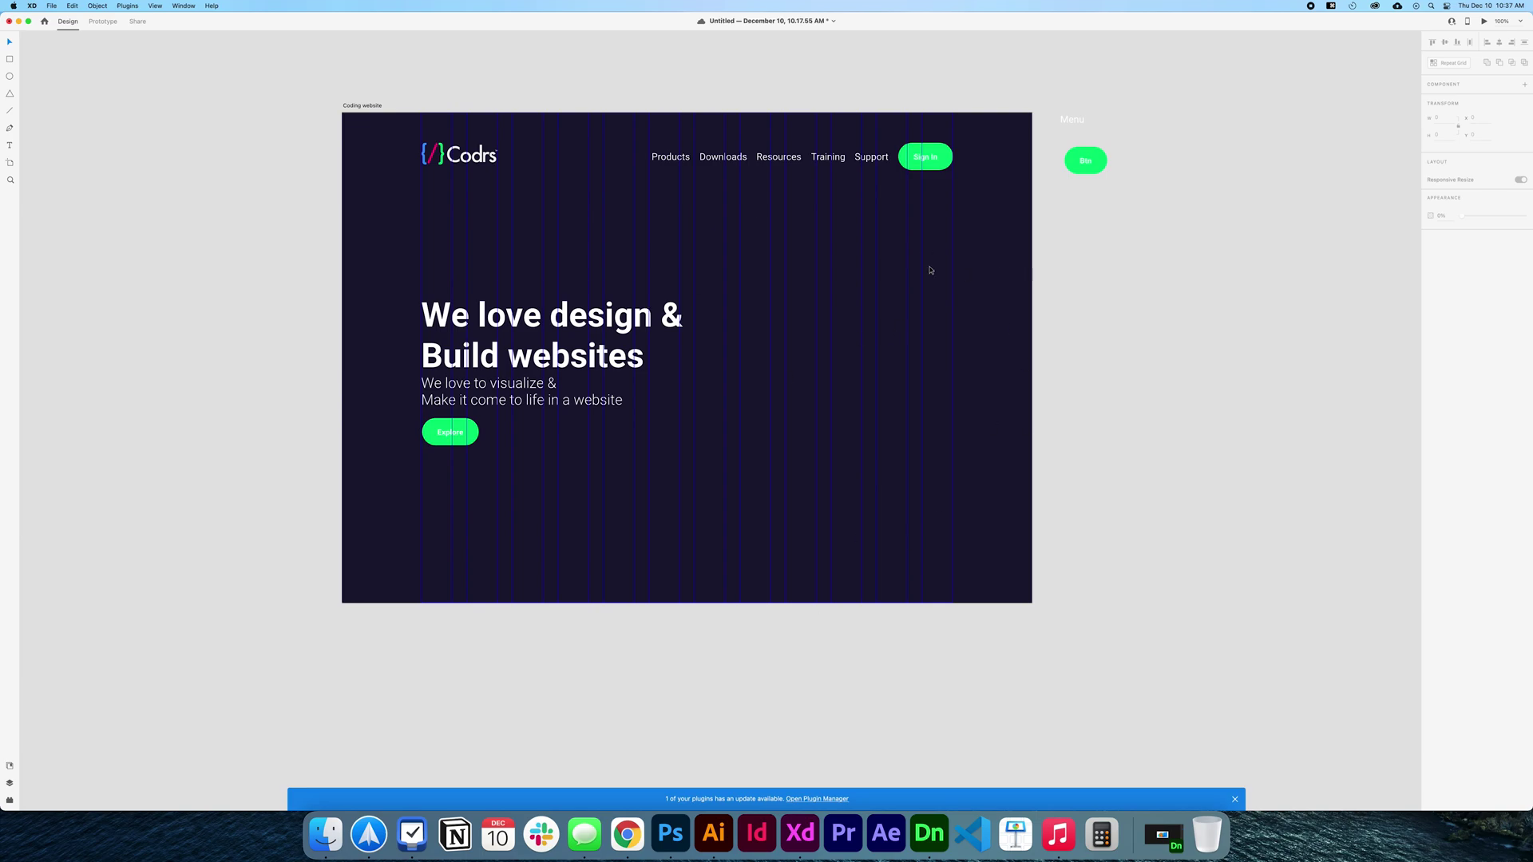
Go to the desktop and open Hero image.psd in Photoshop
key("super")
key("super+F3")
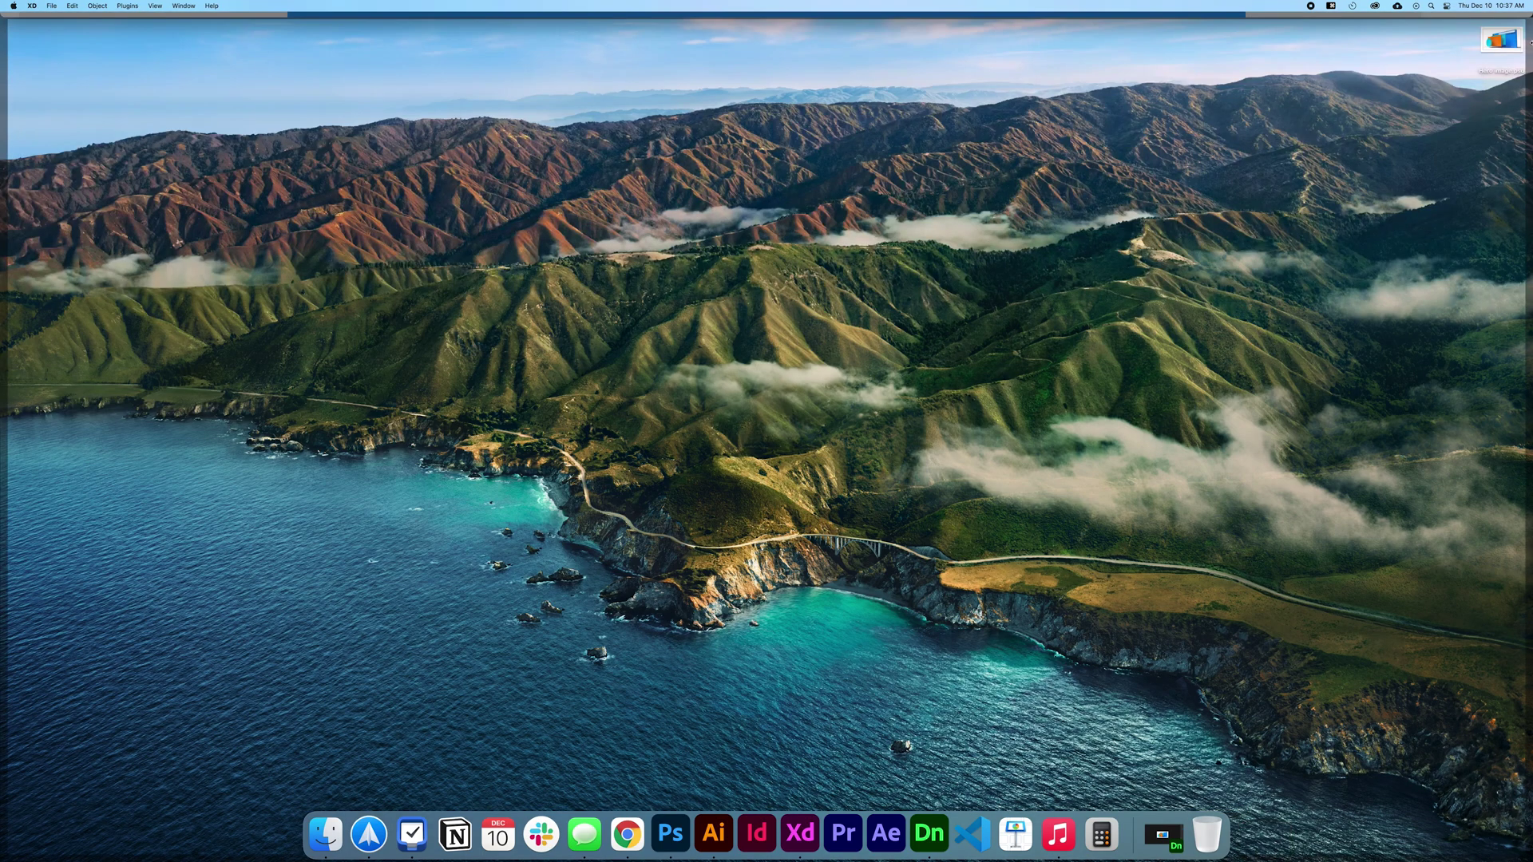
key("super+F3")
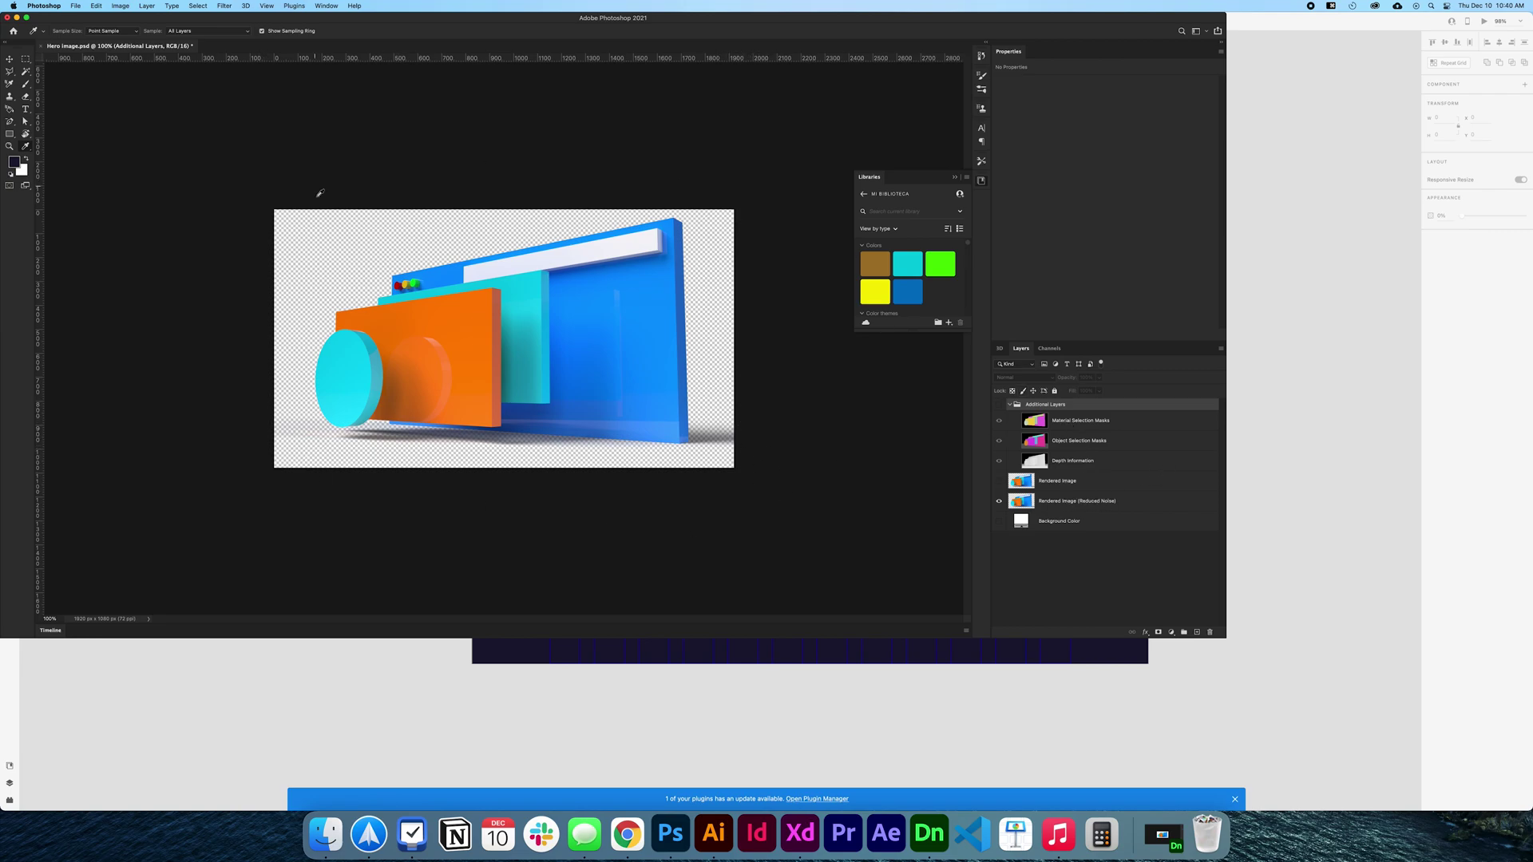
Add a layer mask to the Rendered Image (Reduced Noise) layer and brush black over the floor shadow's outer edges
left_click(1078, 506)
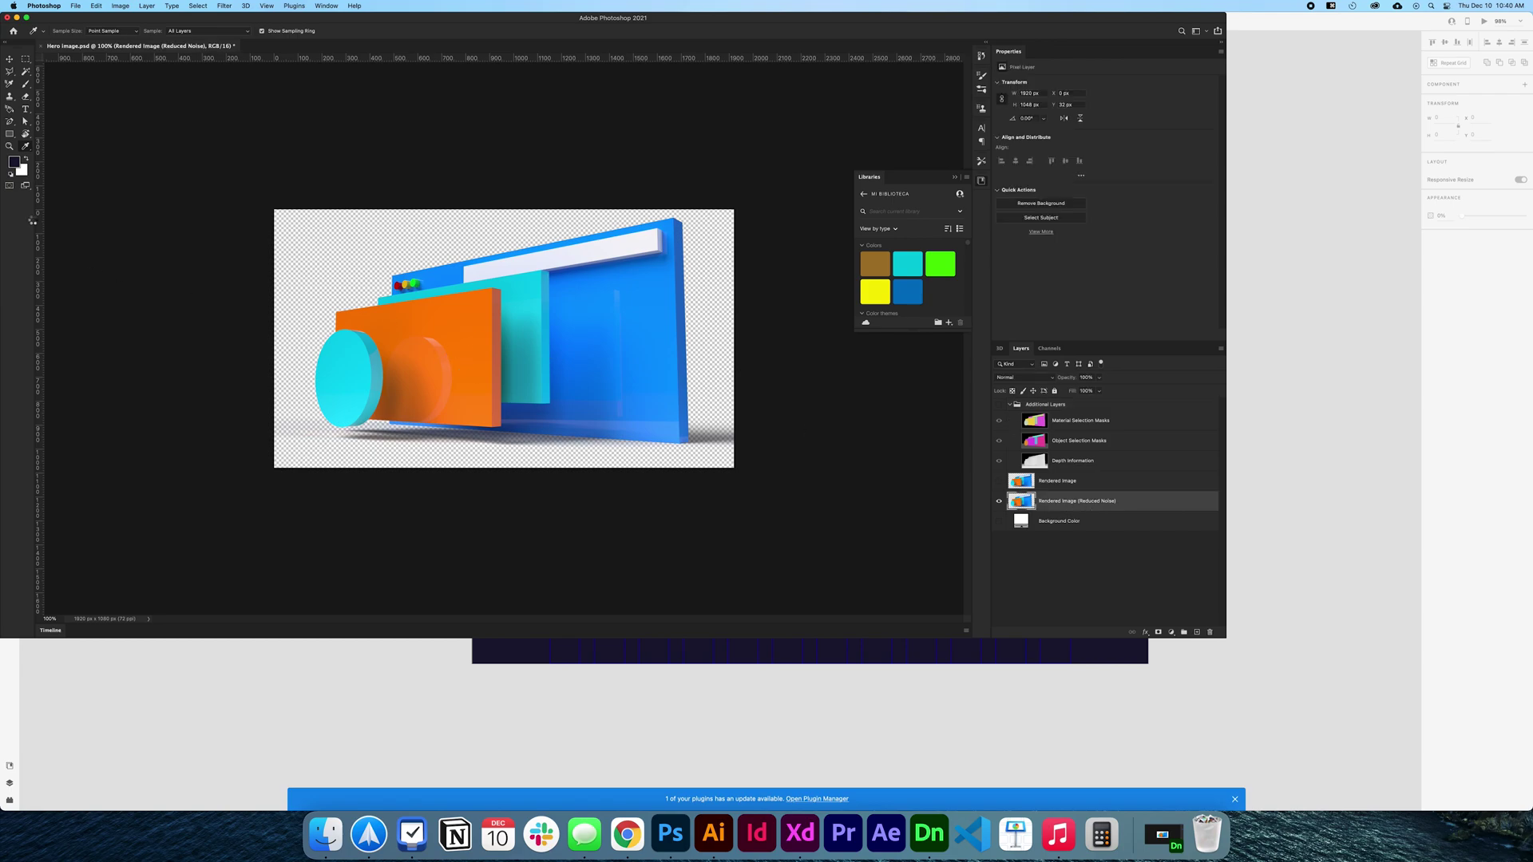
left_click(1158, 633)
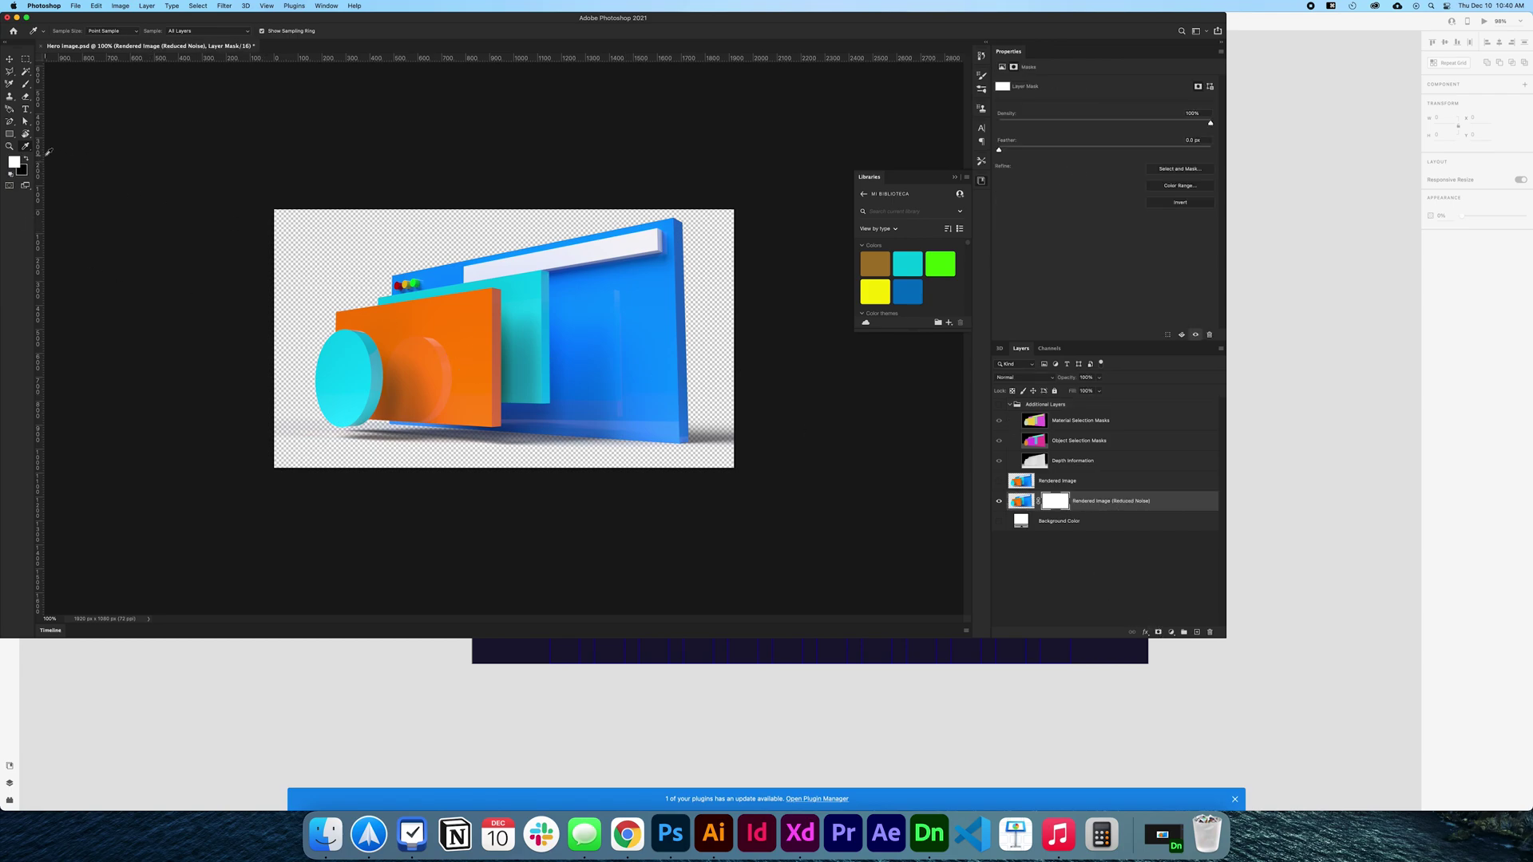
key("b")
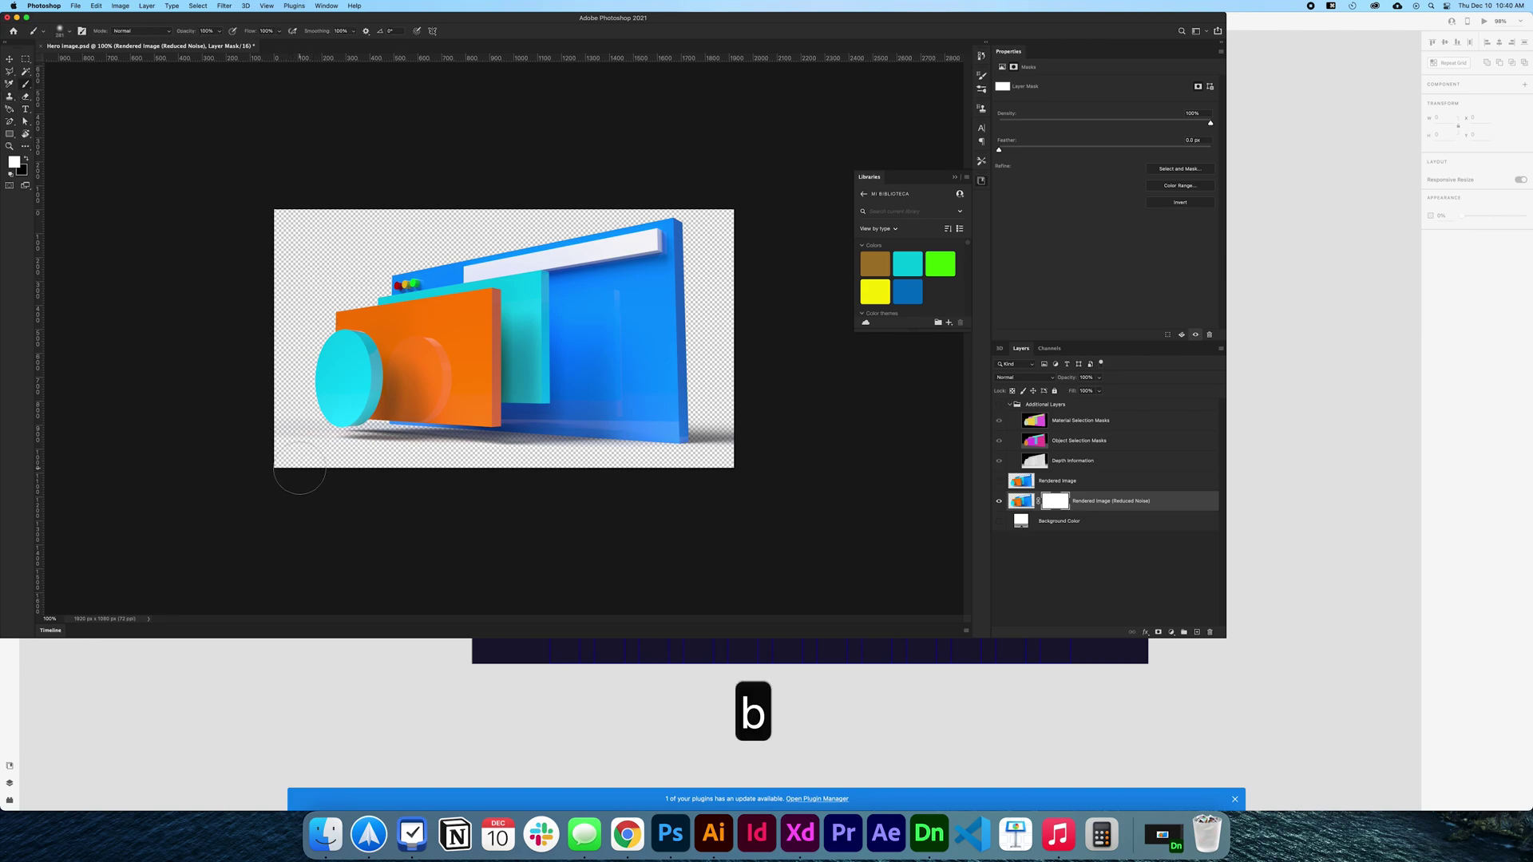
key("x")
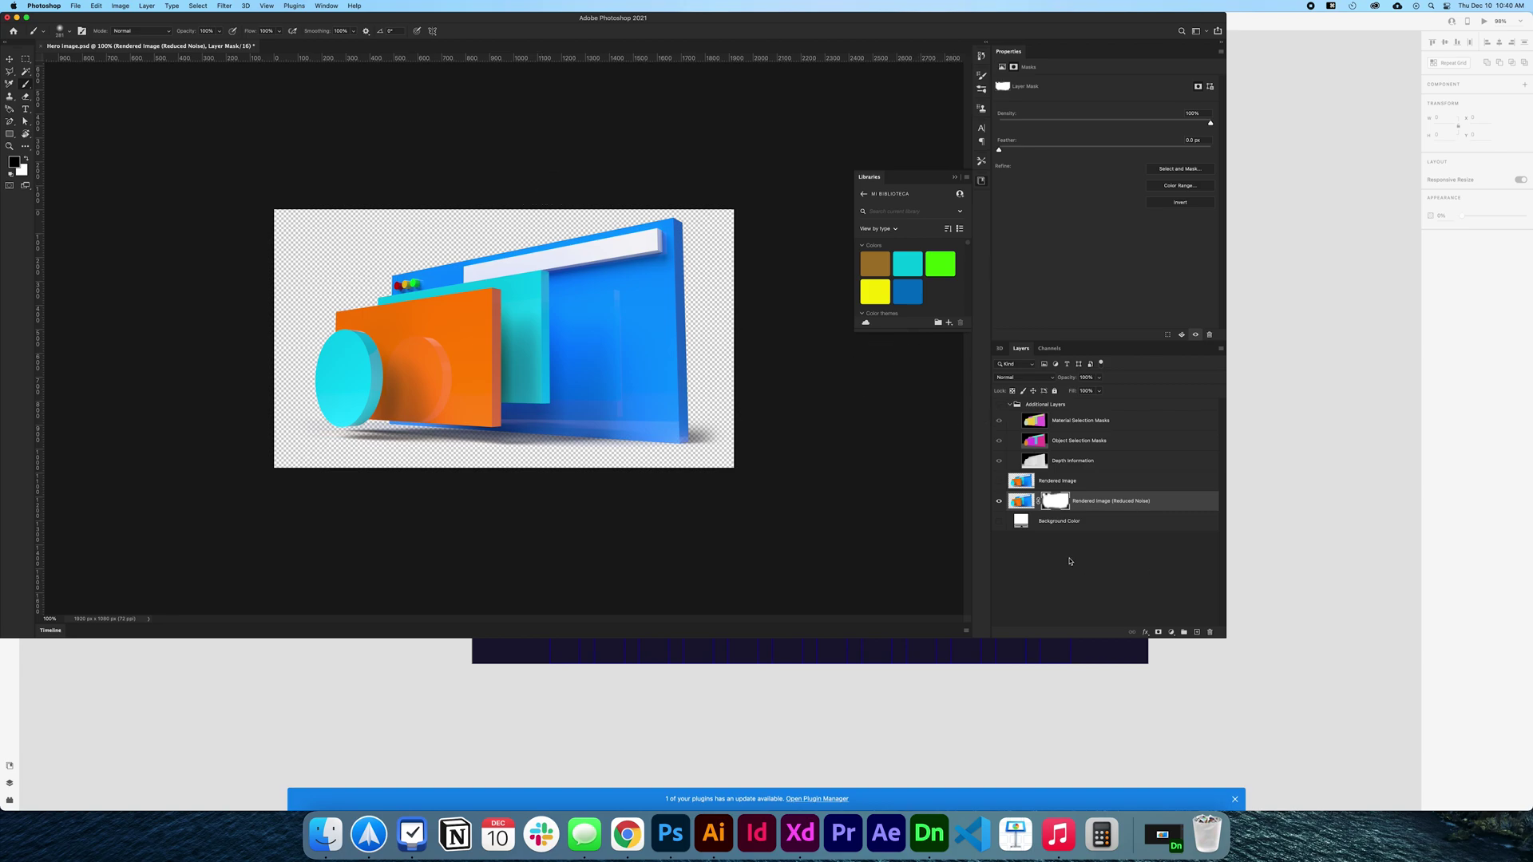
Save a copy of the masked hero image to the Desktop in PNG format as Hero image.png
key("shift+super+s")
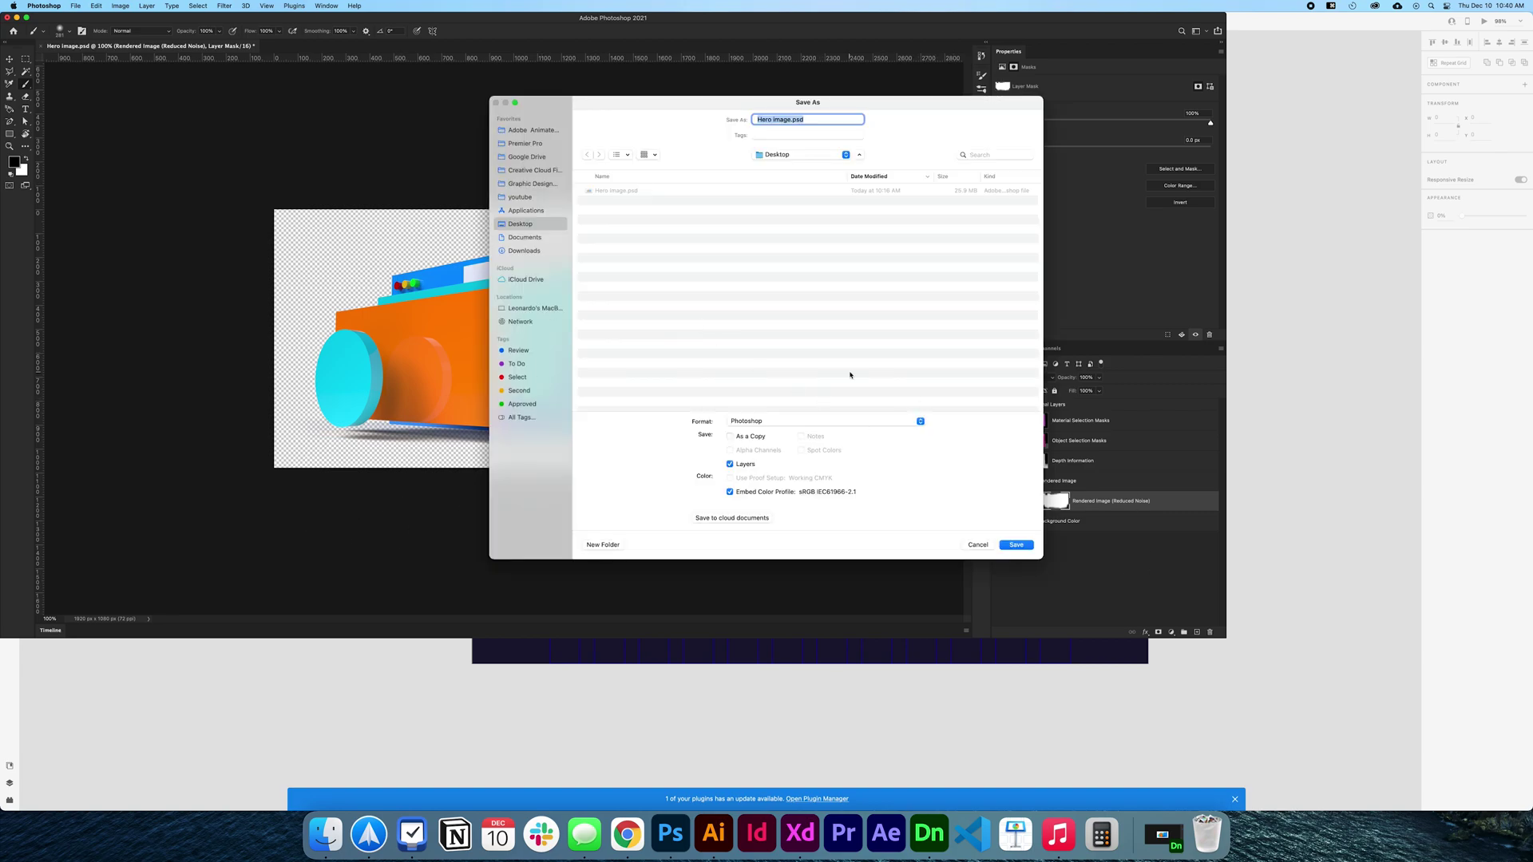
left_click(889, 429)
left_click(886, 458)
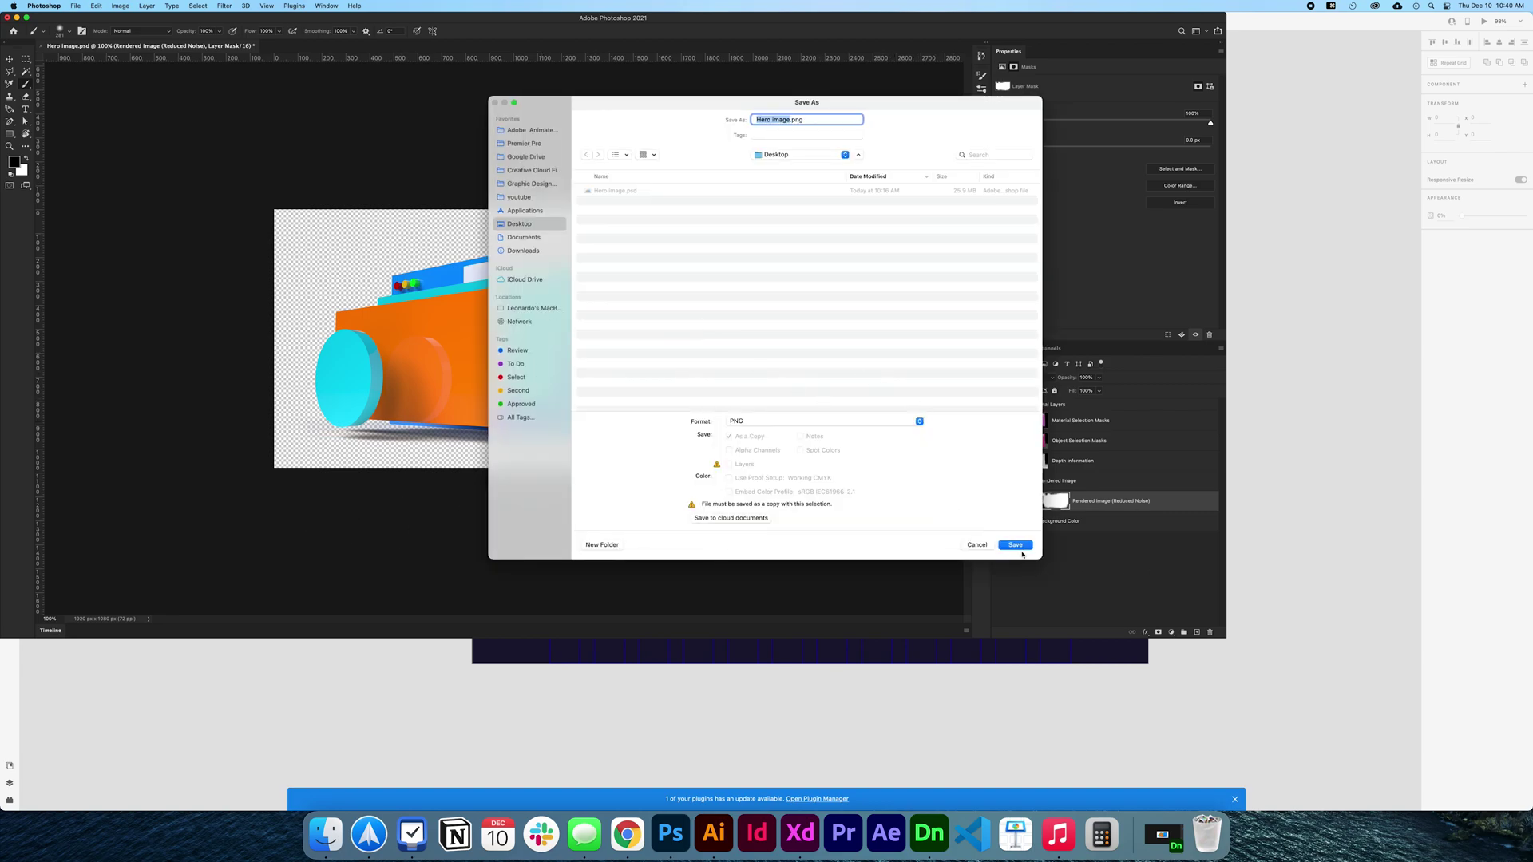
left_click(1016, 545)
left_click(683, 310)
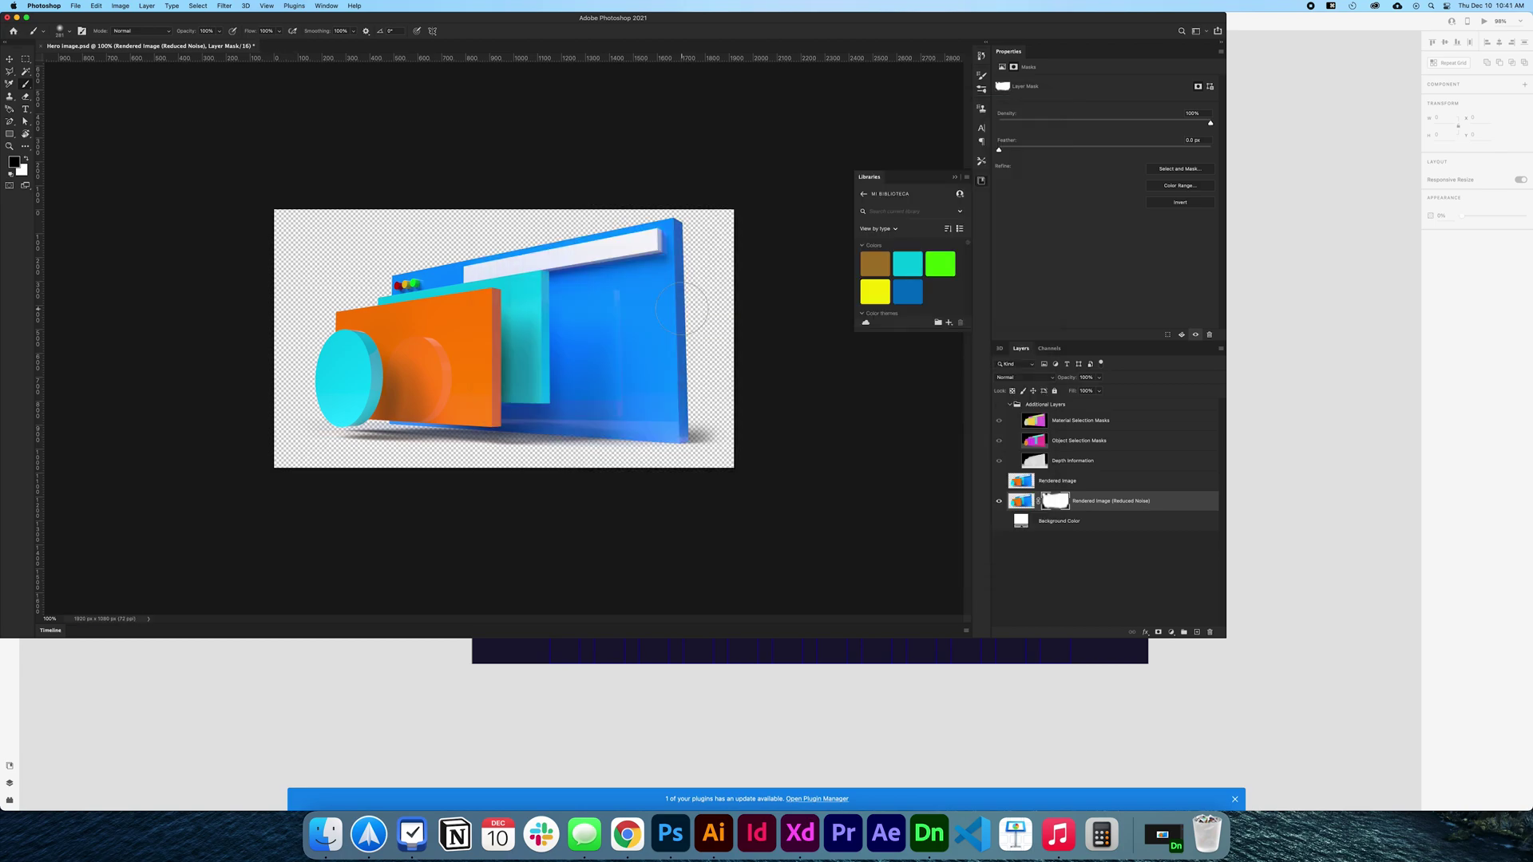
Switch back to Adobe XD and bring Hero image.png from the desktop into the Coding website design
left_click(659, 730)
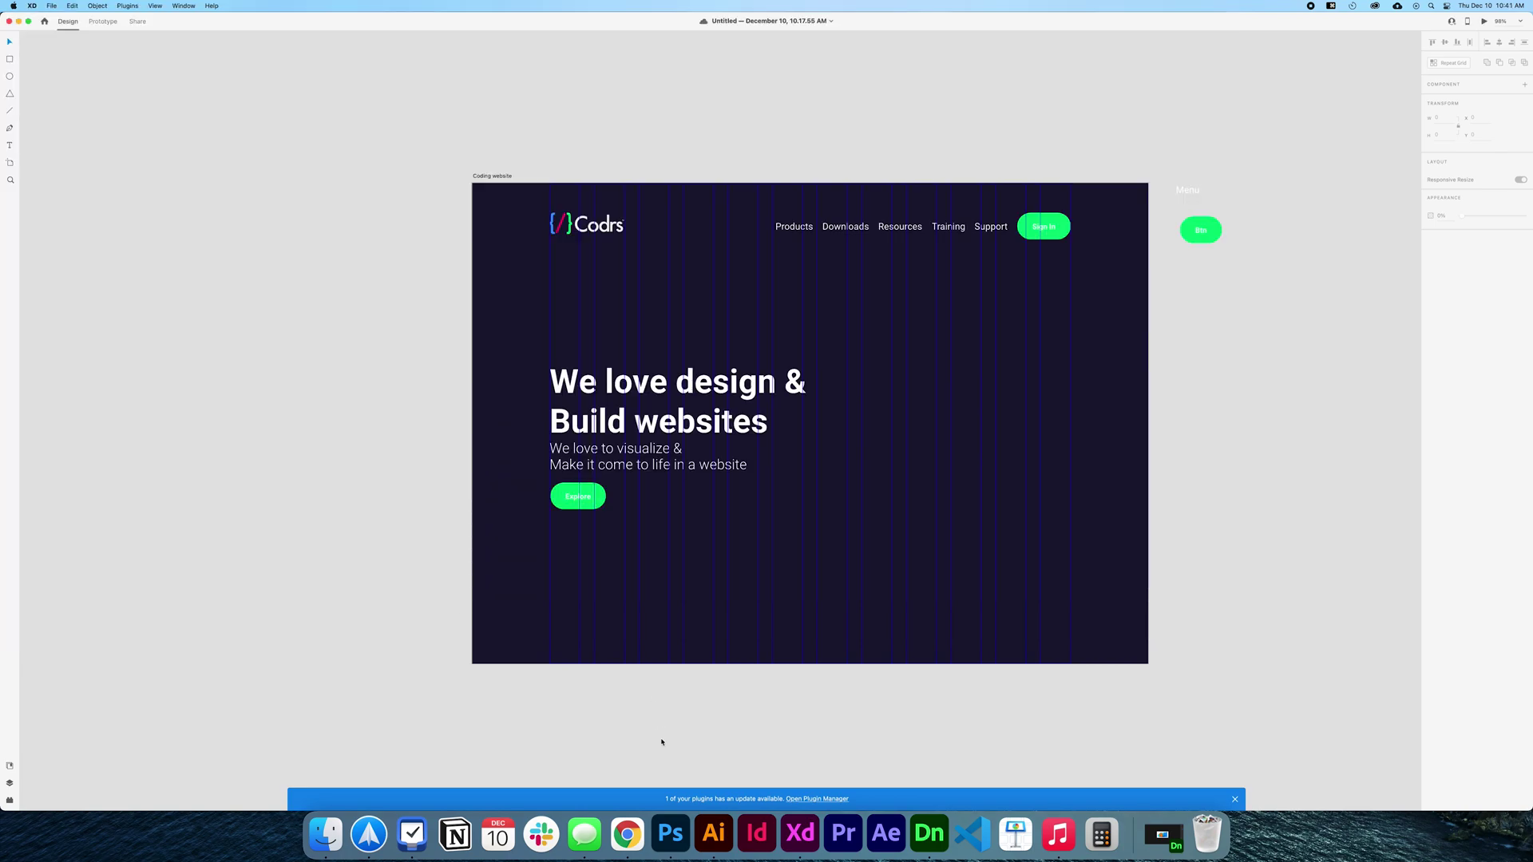
key("F11")
left_click(1505, 62)
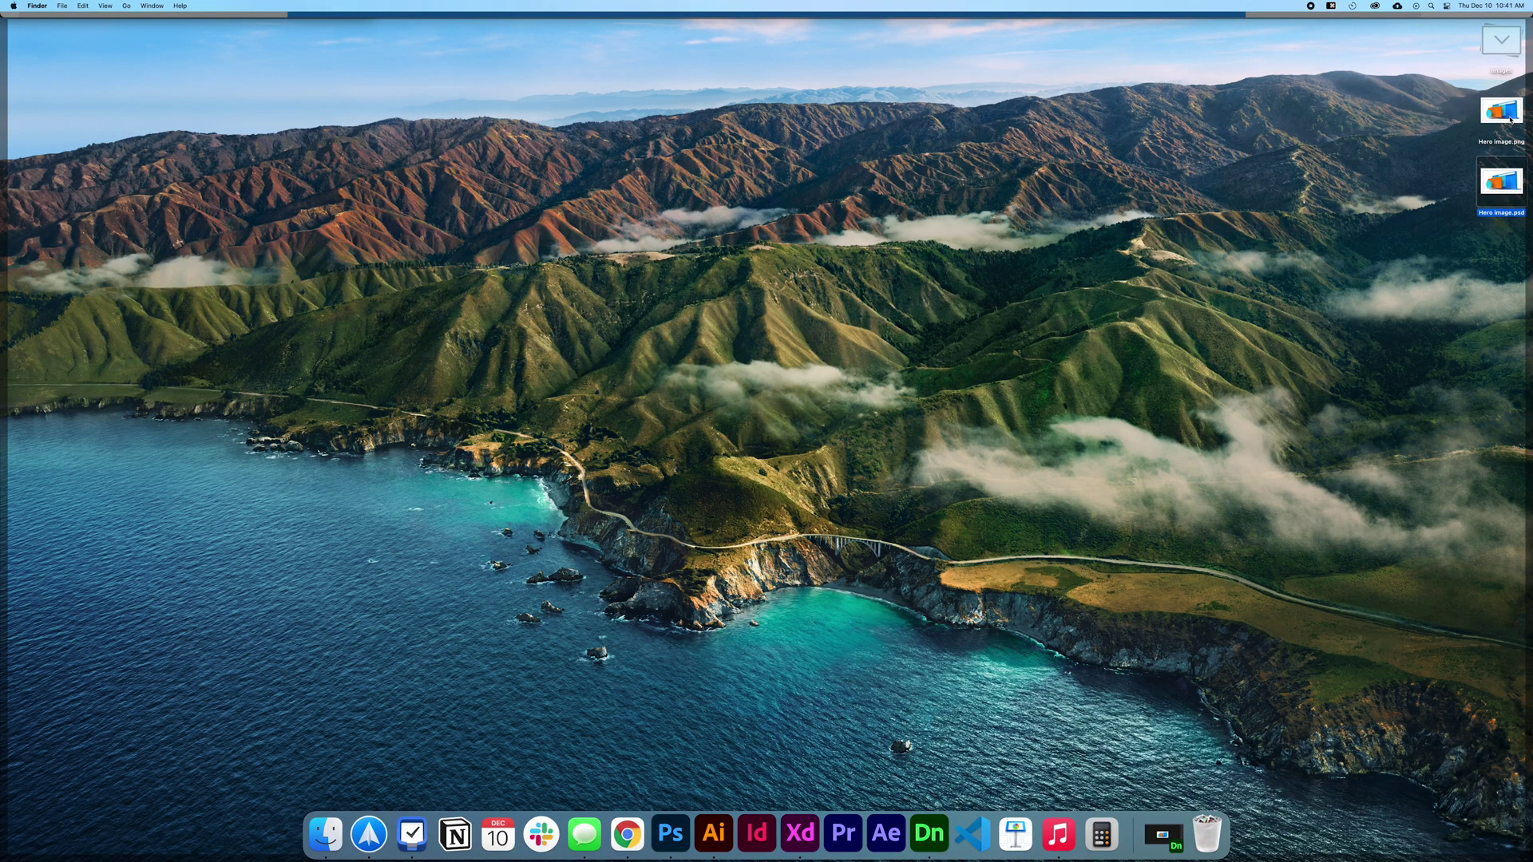
left_click_drag(1505, 111, 1218, 392)
key("super+F3")
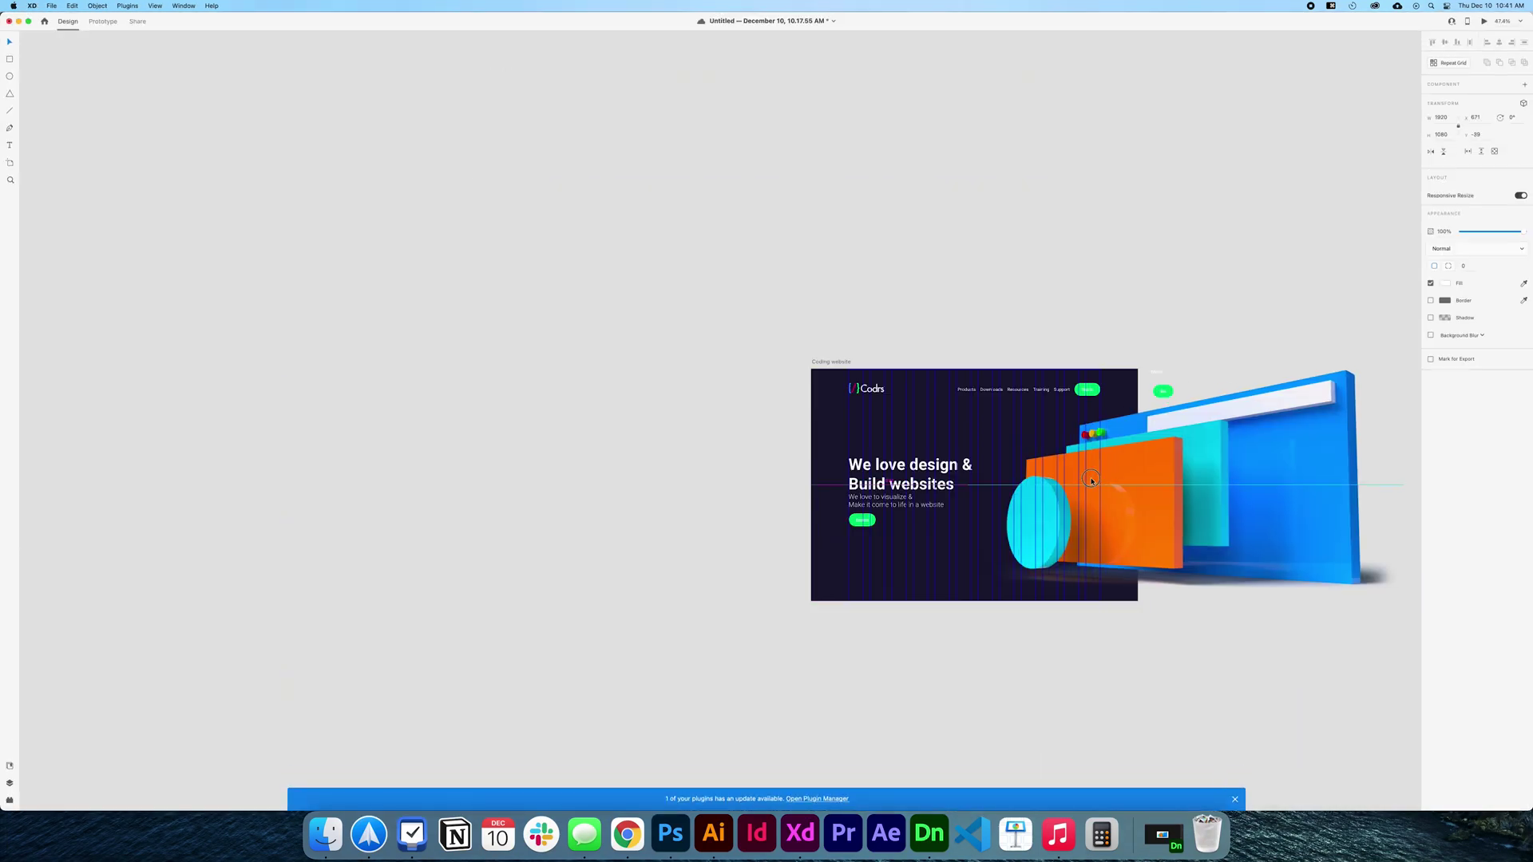
Size the hero image to about 1612 × 907, place it beside the headings overflowing the artboard's right edge, and preview the page
left_click_drag(1091, 482, 1098, 490)
left_click_drag(1401, 367, 1331, 383)
left_click(1228, 471)
left_click_drag(1227, 471, 1176, 463)
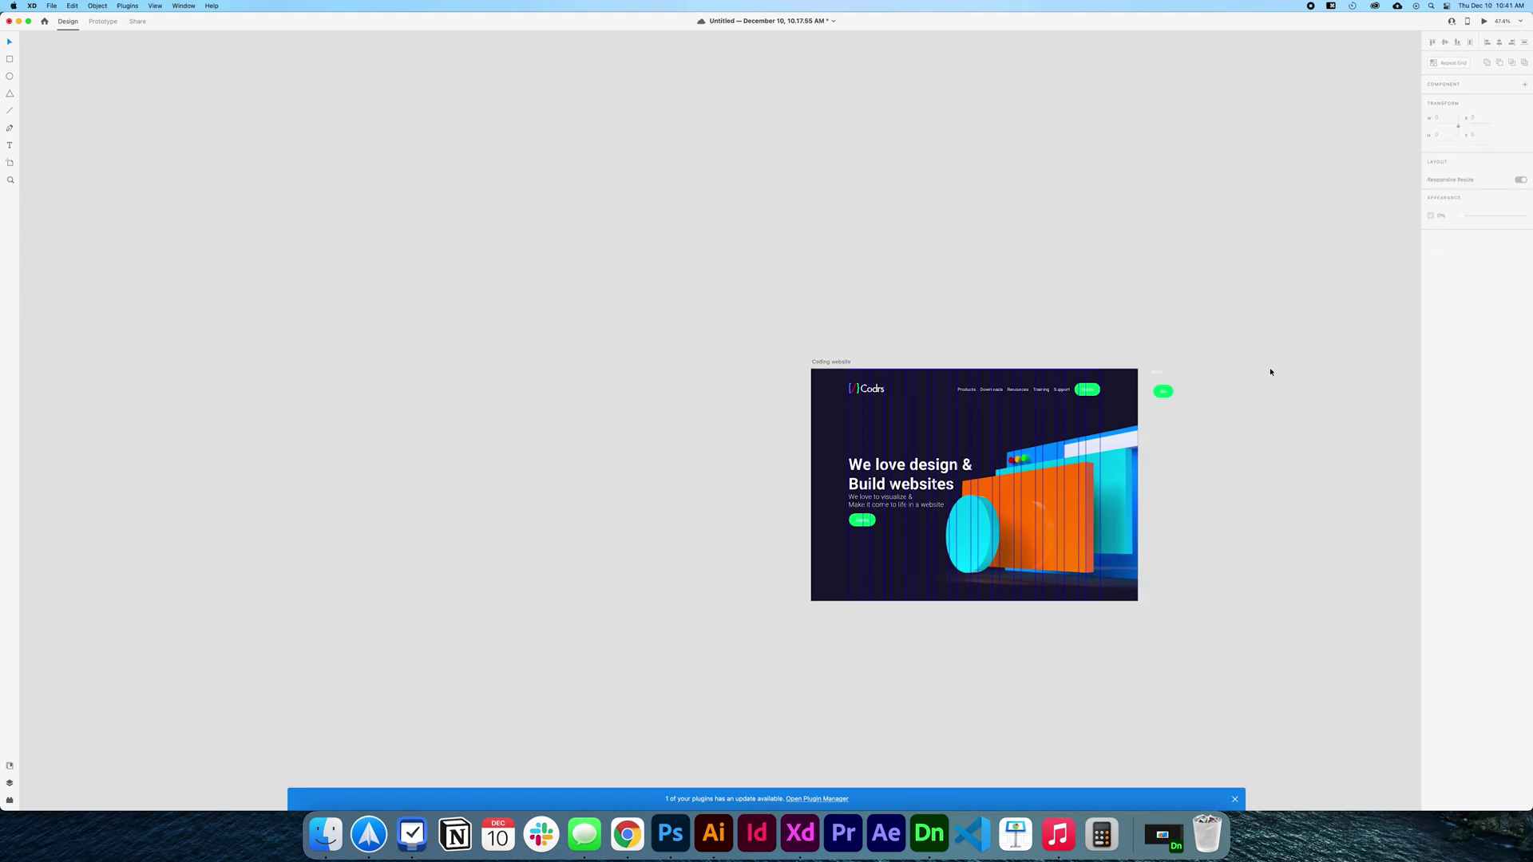
key("super+Return")
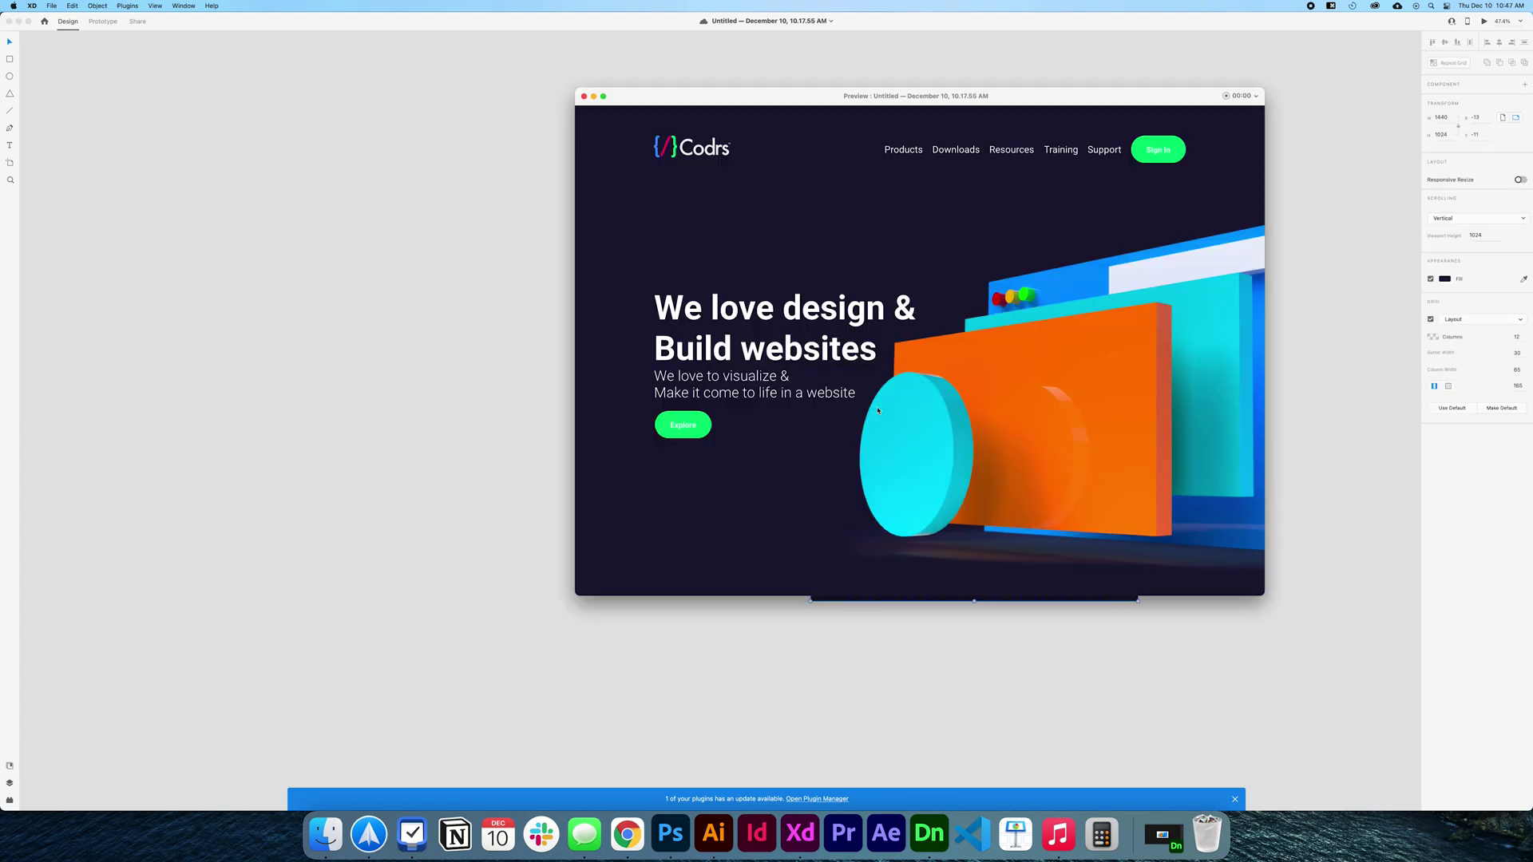